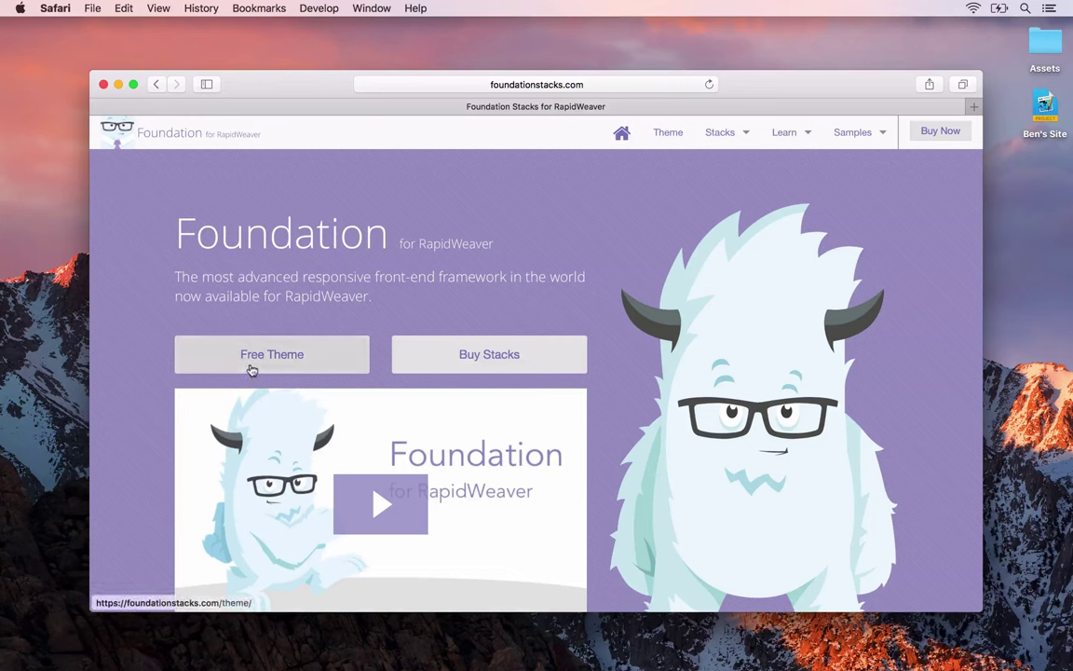
# Review the Foundation stack pack prices on the Buy Stacks page, then close the Safari window
pyautogui.click(460, 360)
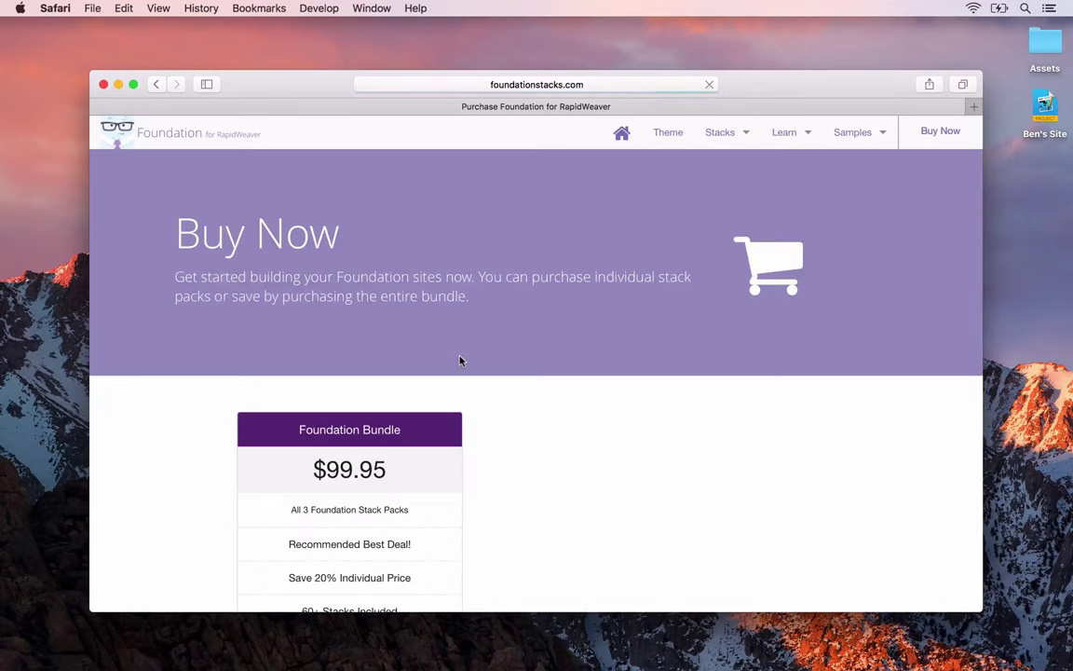
pyautogui.scroll(-10, 460, 361)
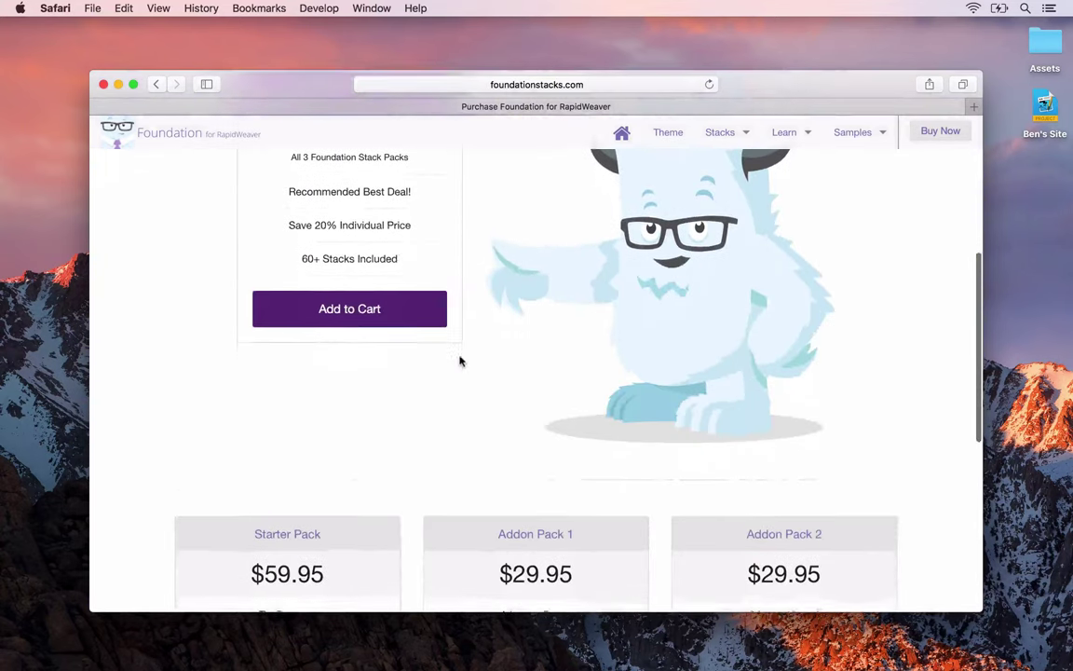
pyautogui.scroll(-2, 460, 360)
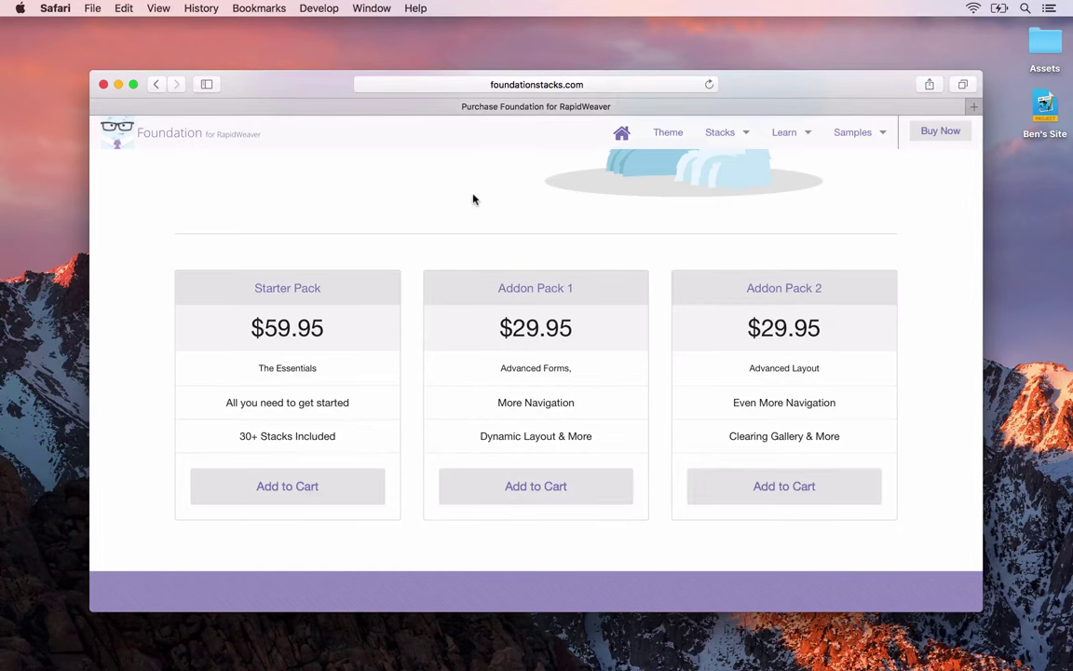
pyautogui.scroll(12, 473, 200)
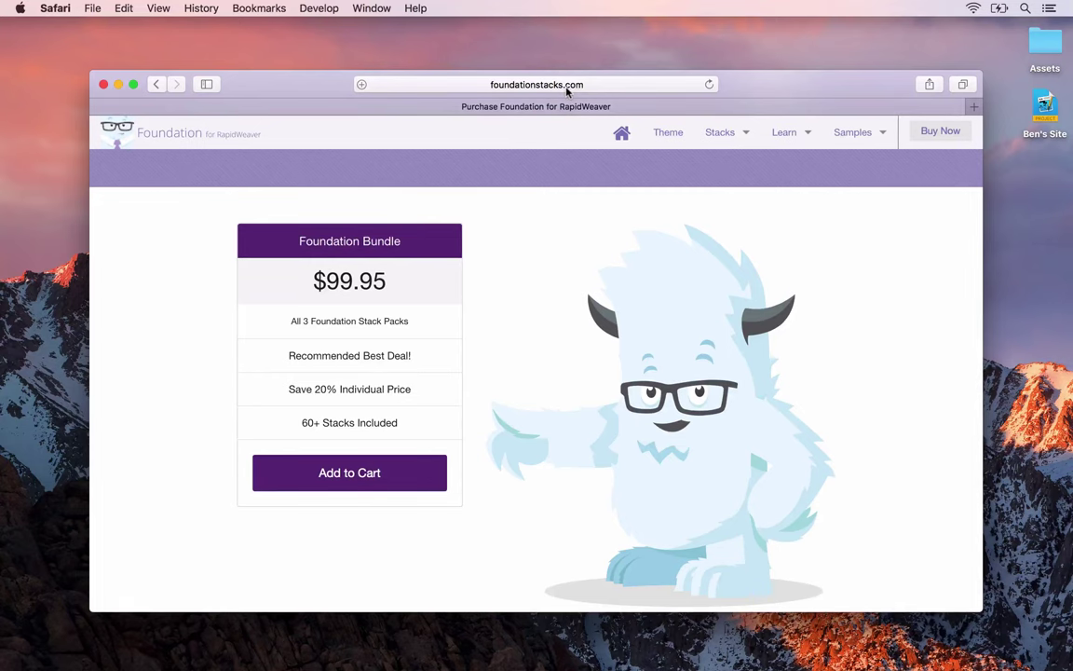
pyautogui.press('super+w')
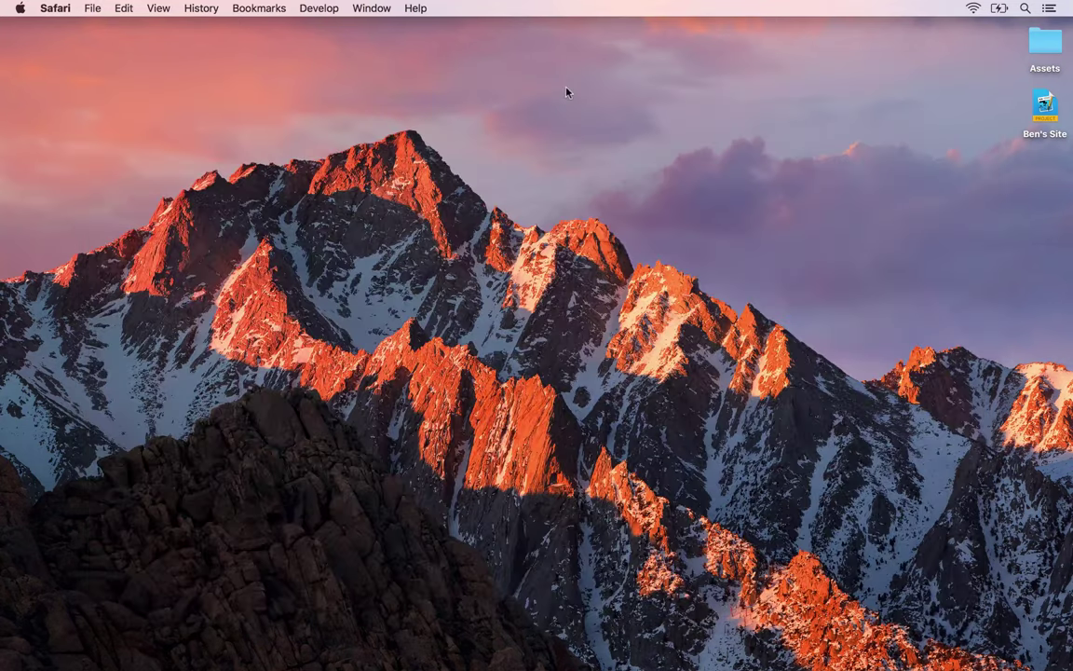
# Open the Ben's Site project and add a new Stacks page
pyautogui.click(1045, 106)
pyautogui.doubleClick(1053, 110)
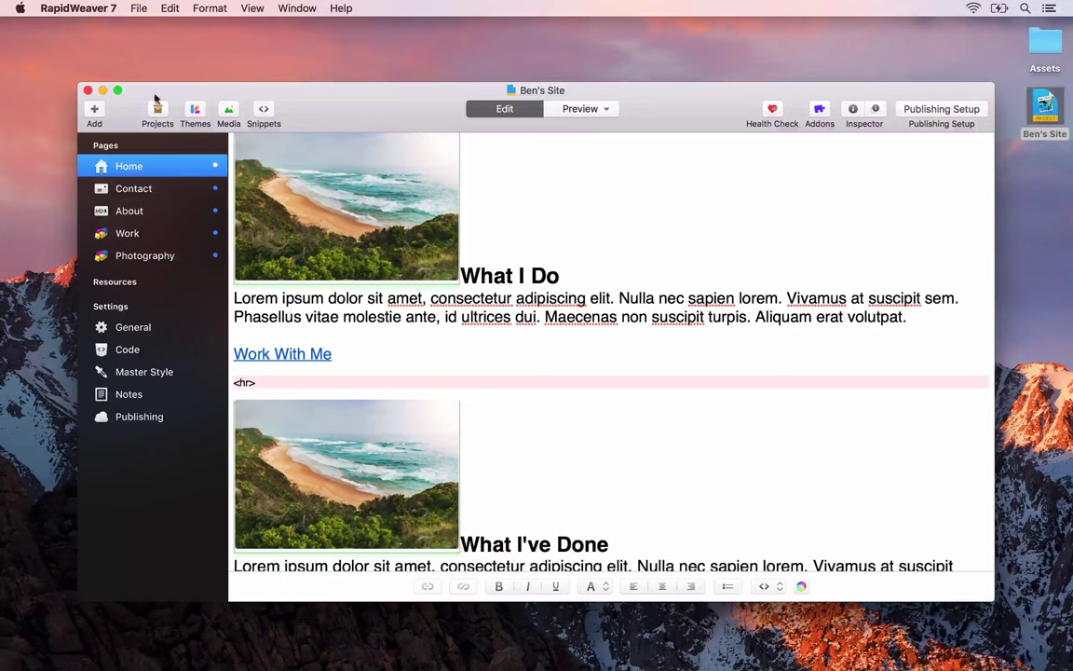
pyautogui.click(89, 105)
pyautogui.click(119, 147)
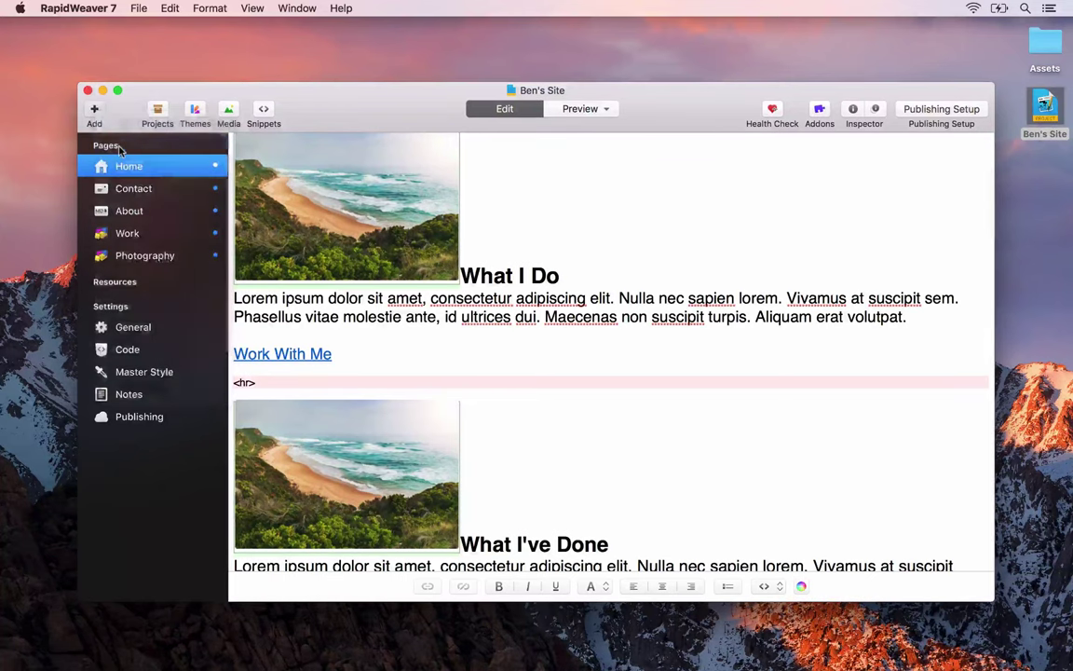
# Rename the new page to 'Portfolio' and move it below Photography in the page list
pyautogui.doubleClick(139, 189)
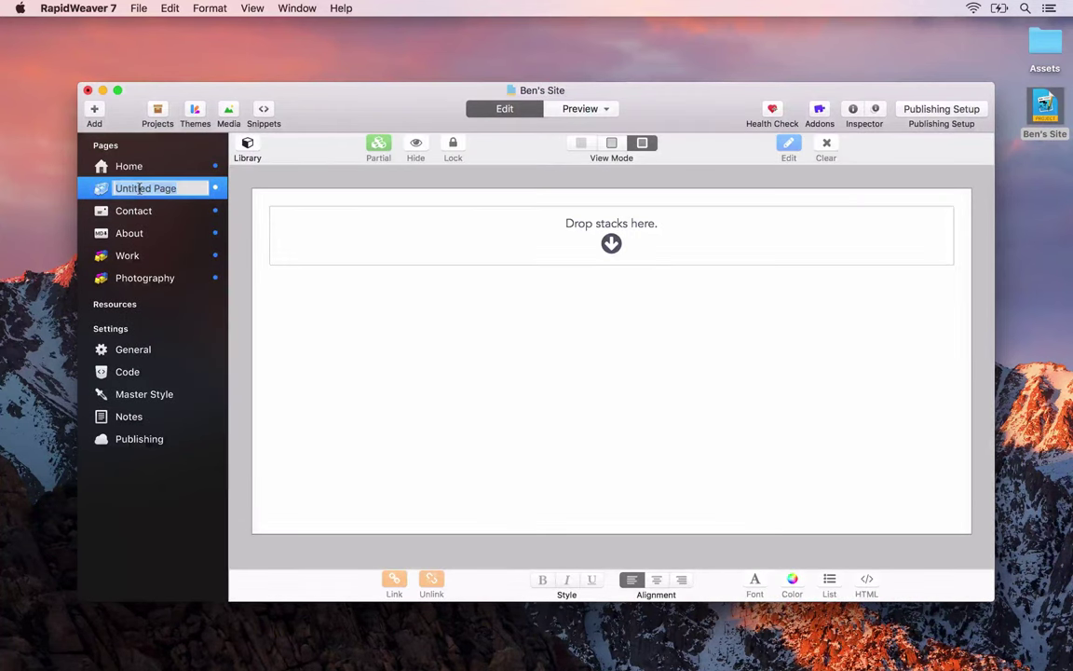
pyautogui.write('Photogr')
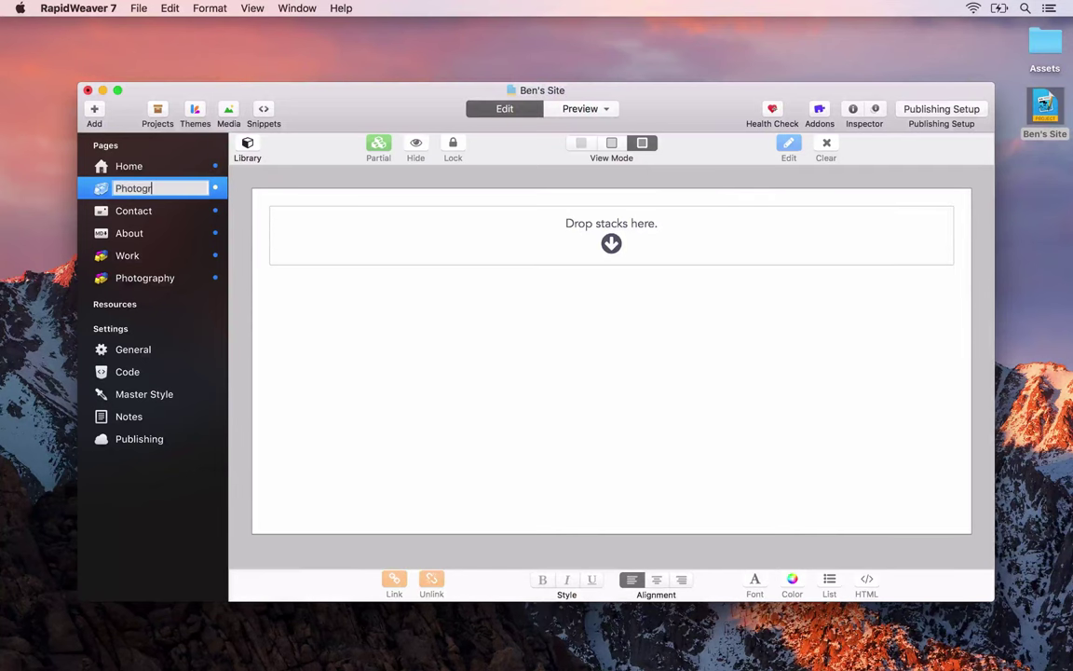
pyautogui.press('BackSpace')
pyautogui.press('BackSpace')
pyautogui.press('BackSpace')
pyautogui.press('BackSpace')
pyautogui.press('BackSpace')
pyautogui.press('BackSpace')
pyautogui.write('ortfolio')
pyautogui.press('Return')
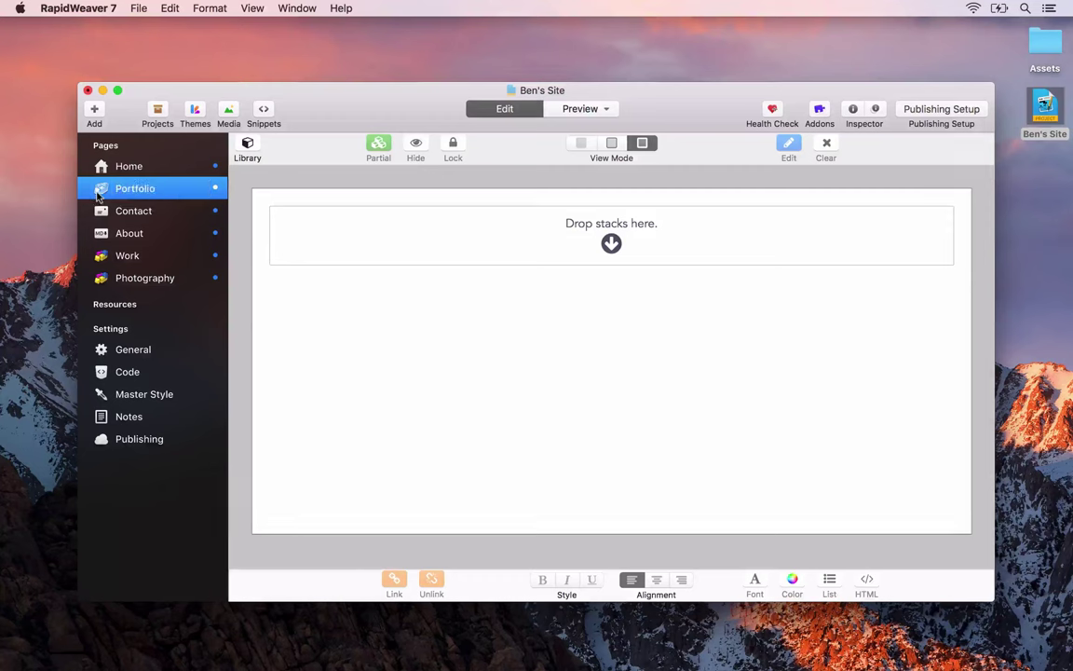
pyautogui.moveTo(98, 194); pyautogui.dragTo(104, 296)
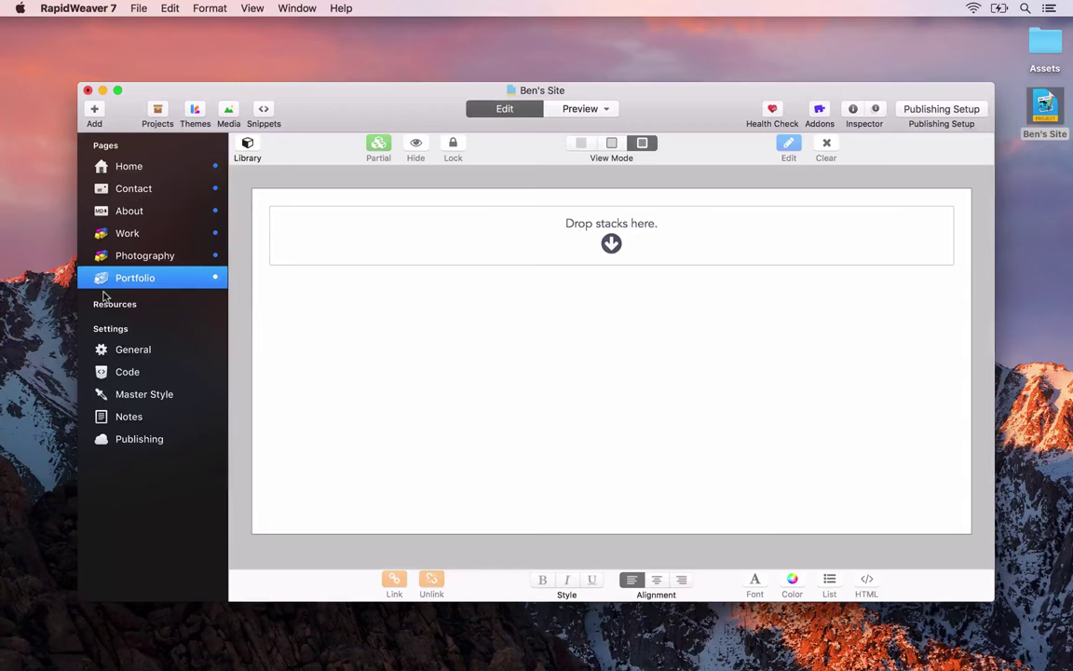
# Turn off Use Master Style, set the page-specific theme to Foundation, and hide the sidebar
pyautogui.click(853, 109)
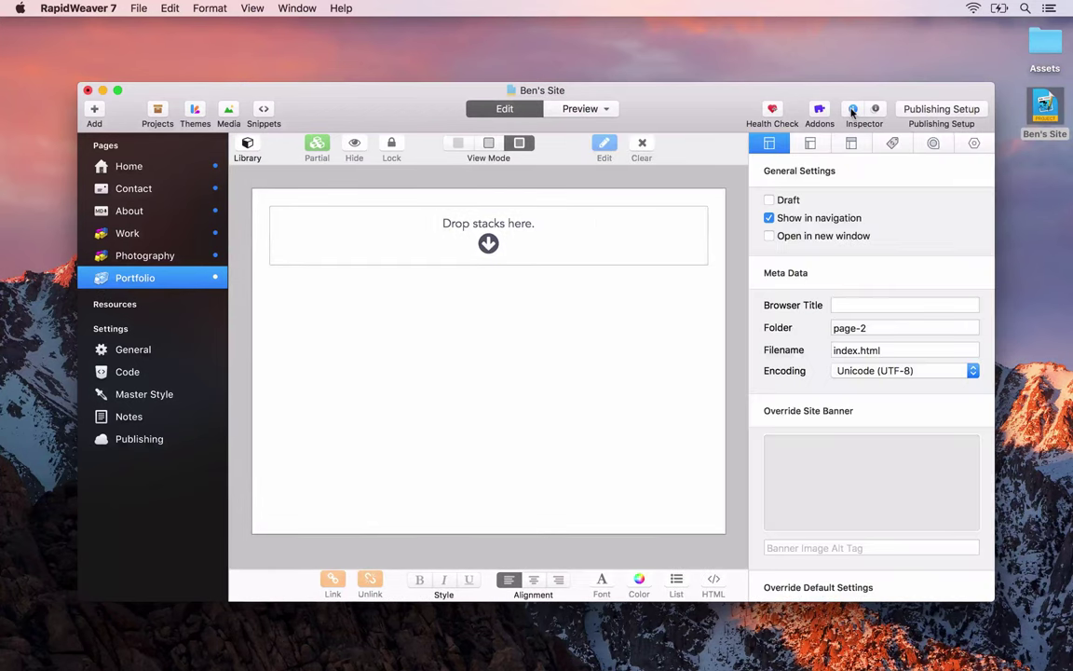
pyautogui.click(934, 142)
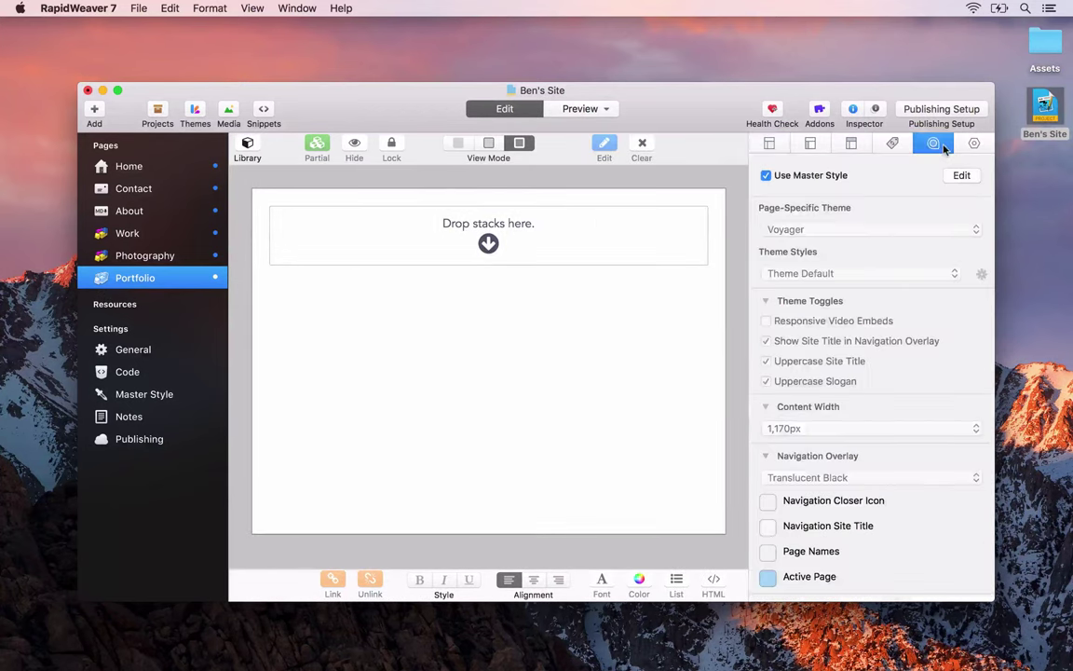
pyautogui.click(814, 175)
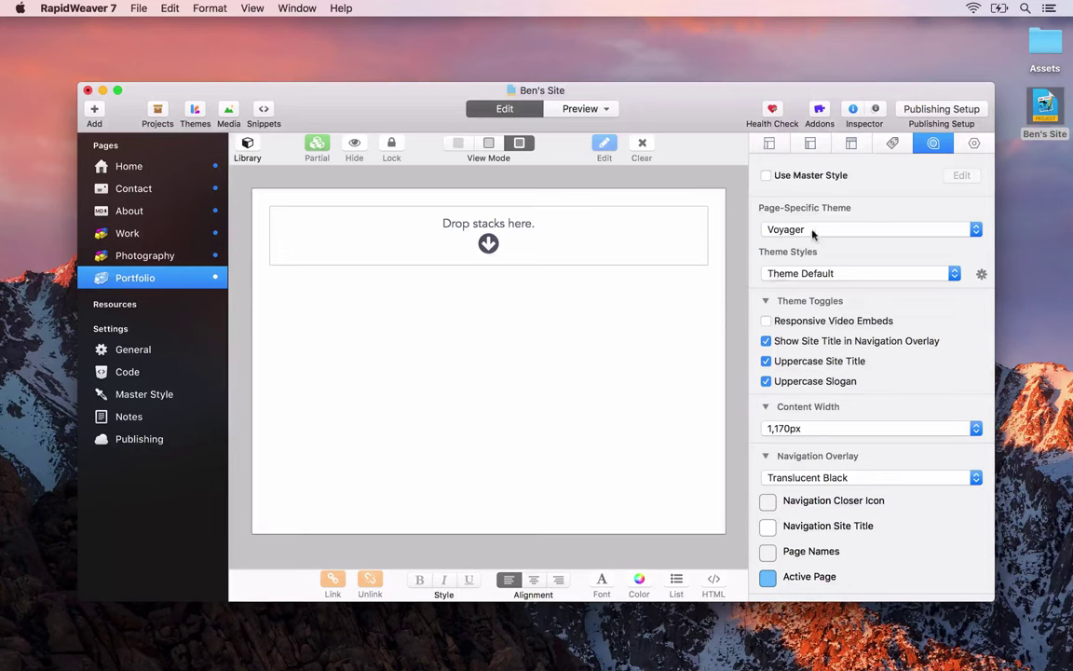
pyautogui.click(813, 232)
pyautogui.scroll(10, 813, 233)
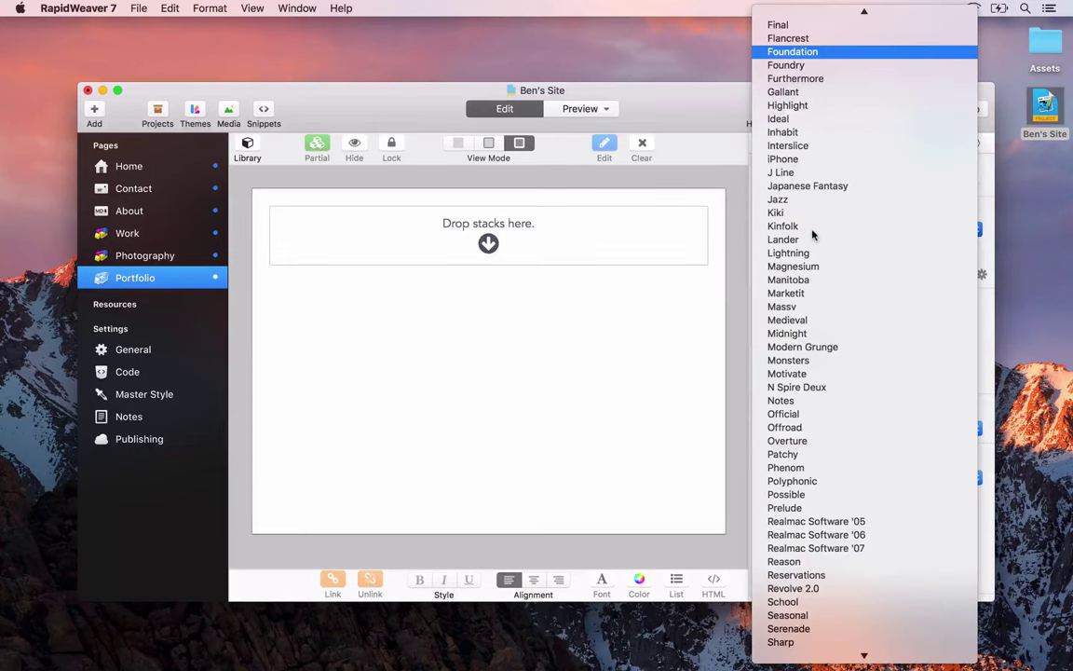
pyautogui.click(812, 233)
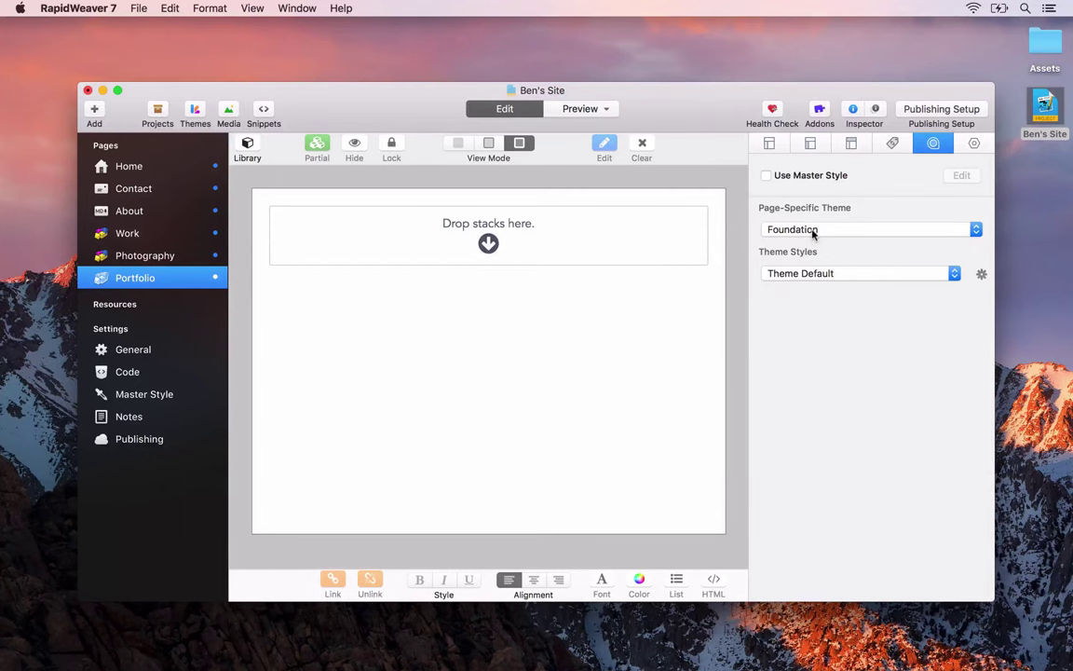
pyautogui.click(855, 111)
pyautogui.press('ctrl+super+s')
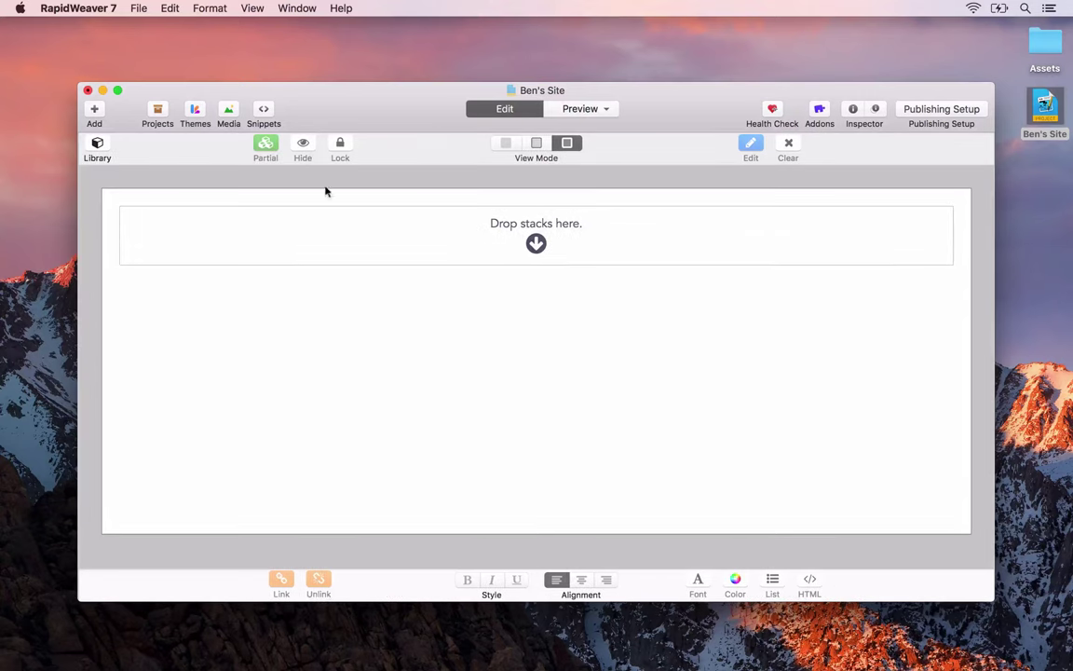
# Search the stacks library for 'Foundation' and select all its stacks except Sticky Grummage
pyautogui.click(98, 145)
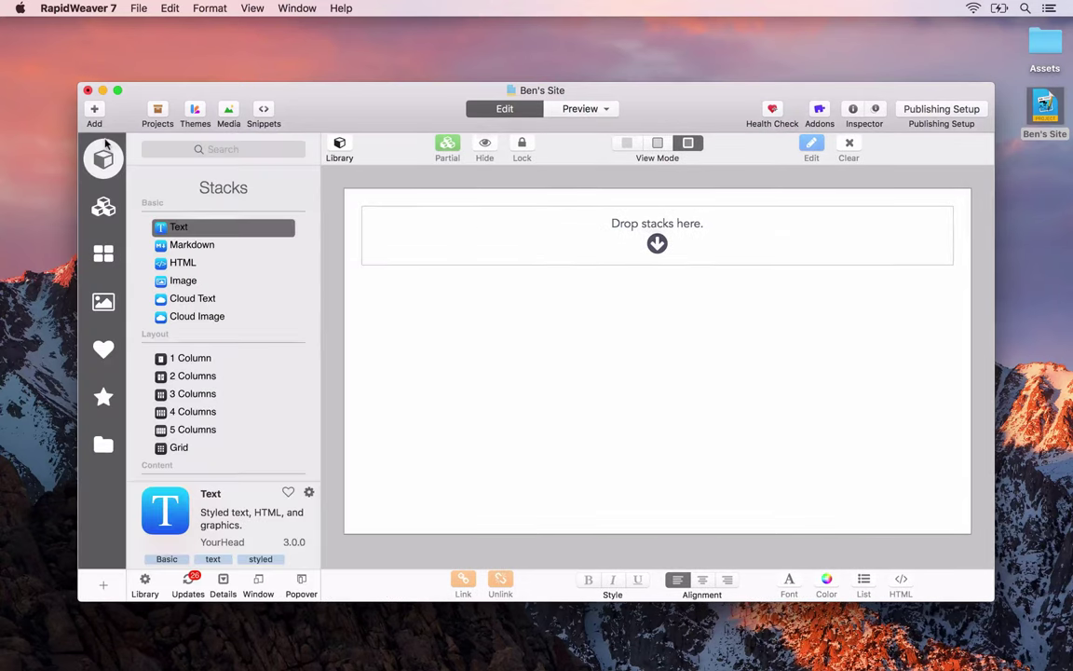
pyautogui.click(195, 147)
pyautogui.write('Foundation')
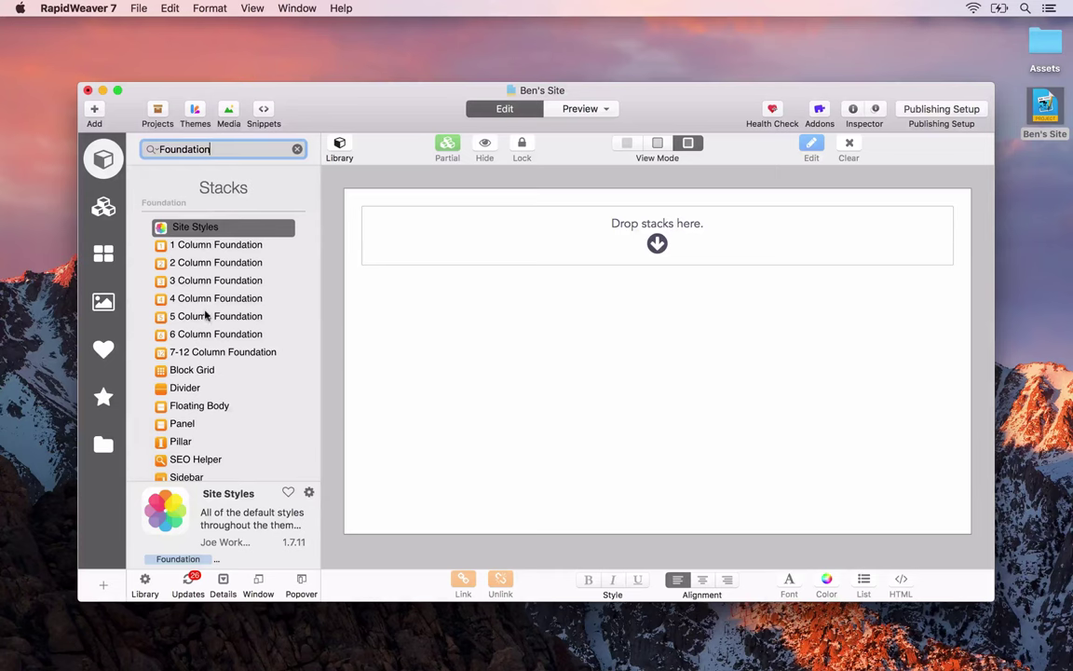
pyautogui.scroll(-8, 205, 317)
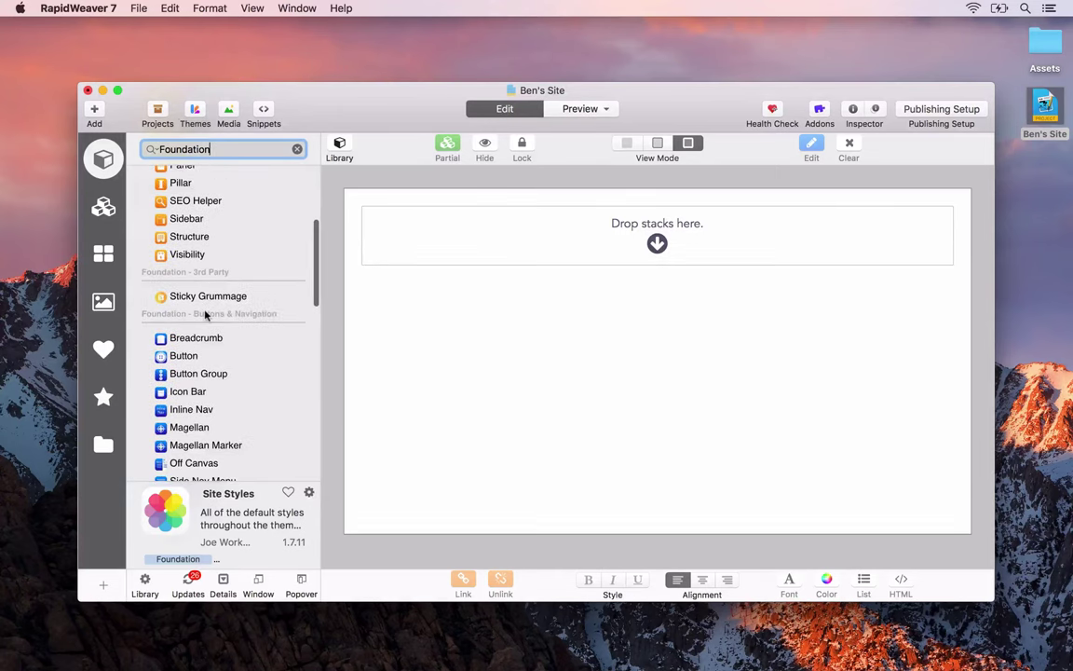
pyautogui.scroll(-5, 206, 315)
pyautogui.scroll(-8, 206, 315)
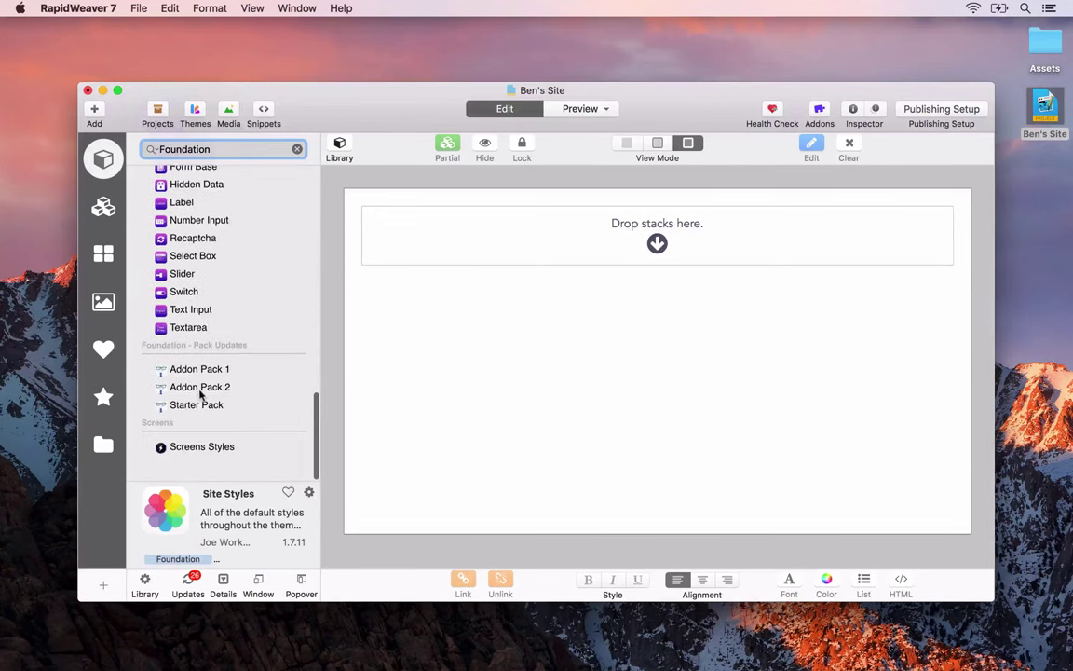
pyautogui.keyDown('shift'); pyautogui.click(212, 328); pyautogui.keyUp('shift')
pyautogui.scroll(10, 212, 336)
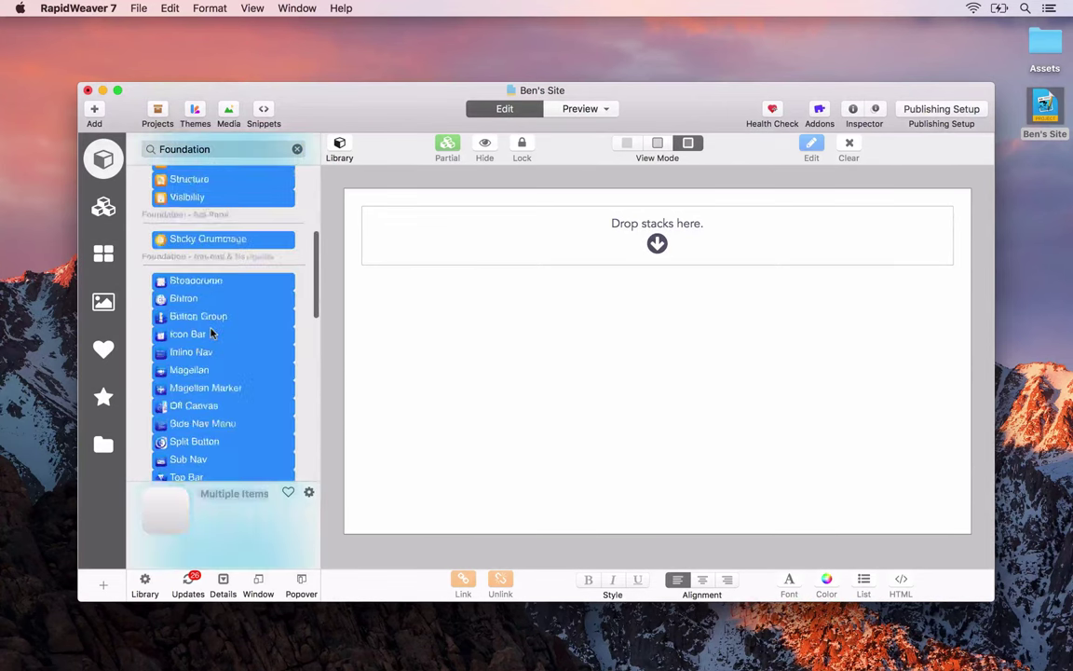
pyautogui.scroll(-2, 211, 338)
pyautogui.keyDown('super'); pyautogui.click(210, 341); pyautogui.keyUp('super')
# Add the selected stacks to a new library group named 'Foundation' and show it
pyautogui.rightClick(241, 257)
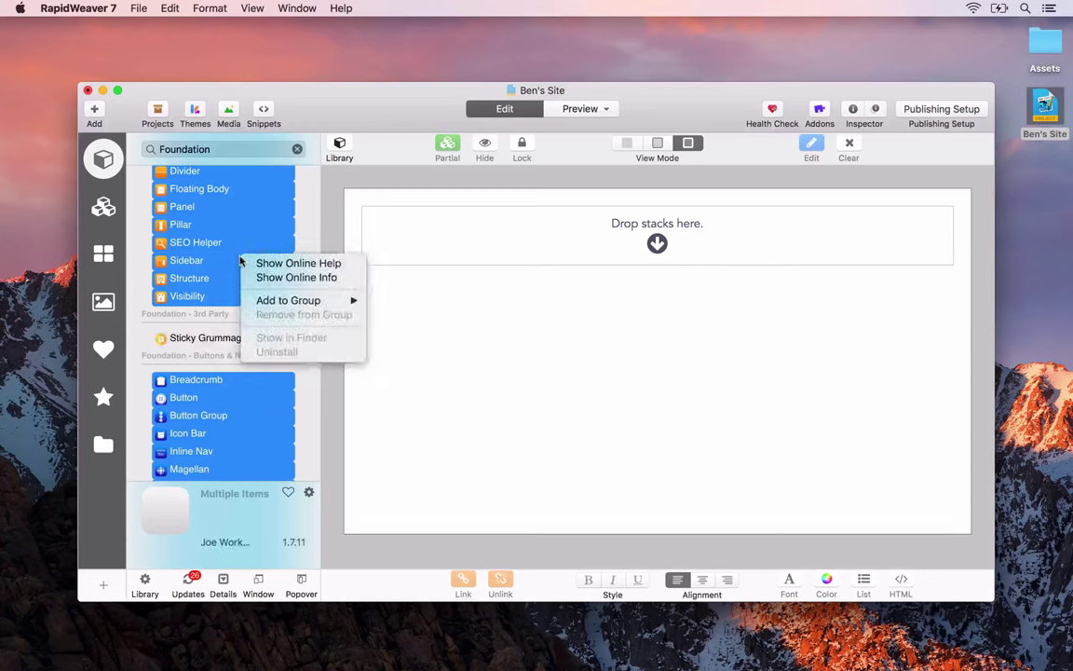
pyautogui.moveTo(289, 300)
pyautogui.click(413, 322)
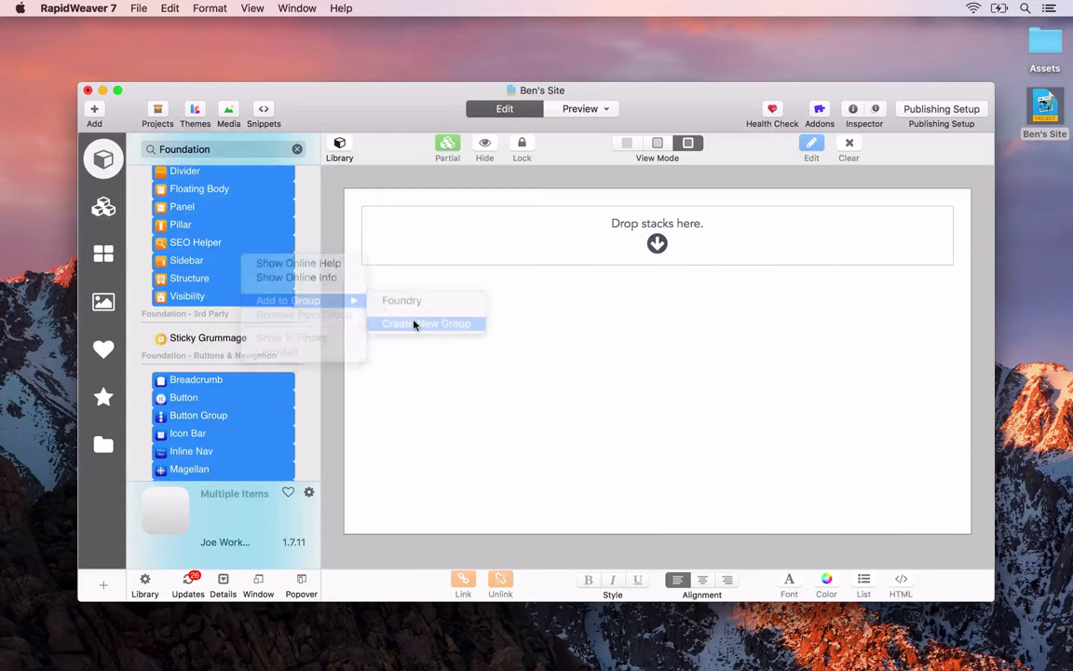
pyautogui.write('Foundation')
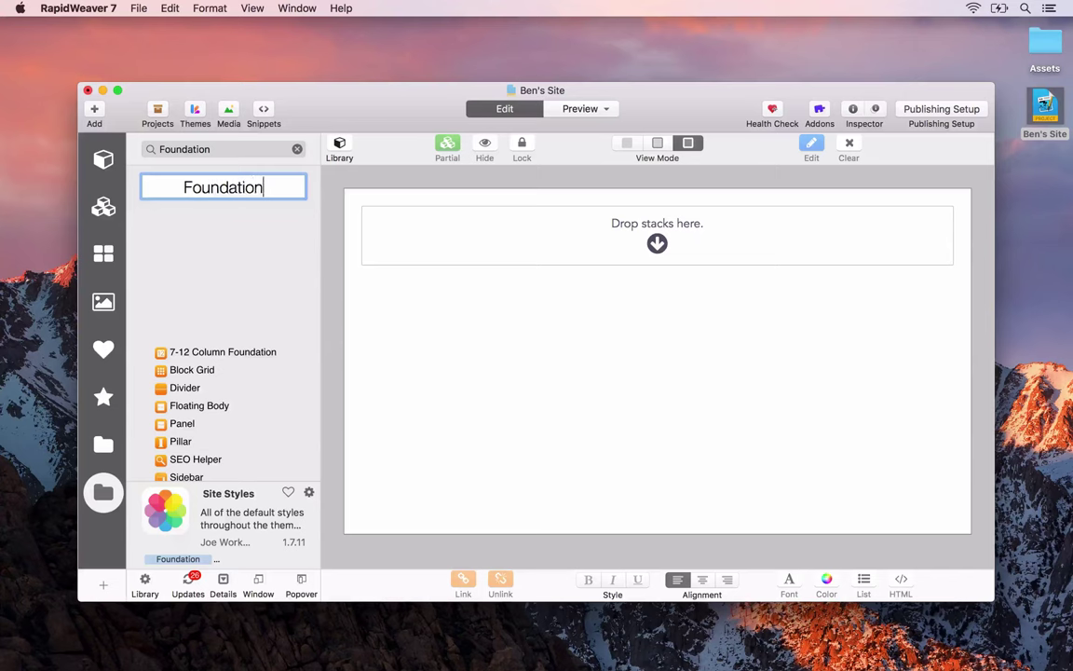
pyautogui.press('Return')
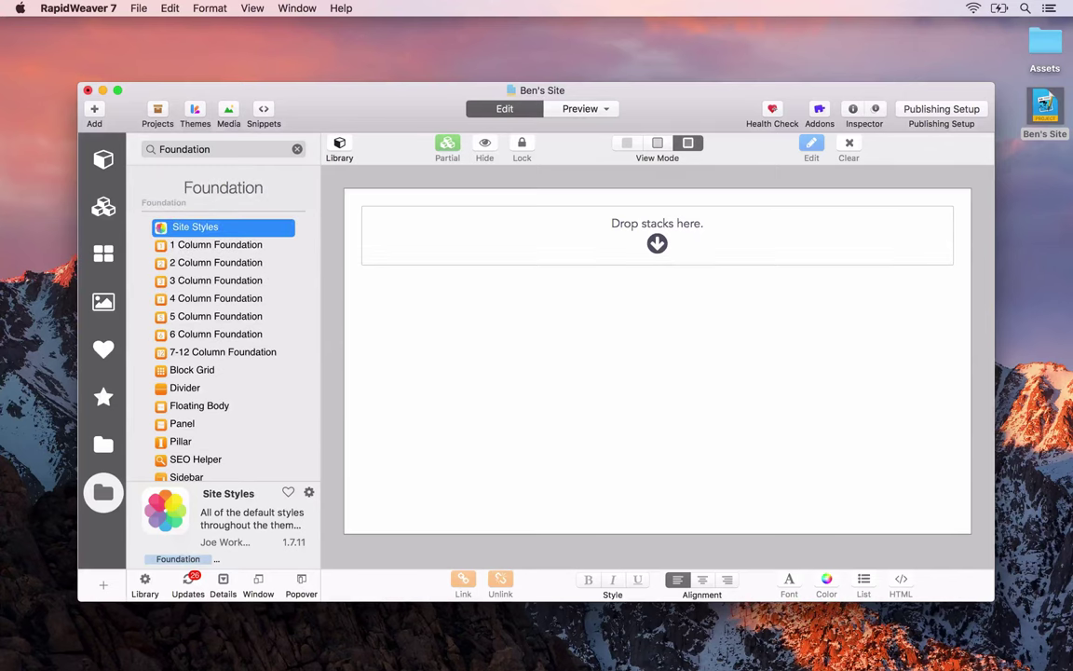
pyautogui.click(104, 444)
# Place a Site Styles stack from the Foundation group on the page, review its settings, then collapse it
pyautogui.click(98, 492)
pyautogui.moveTo(154, 226); pyautogui.dragTo(523, 222)
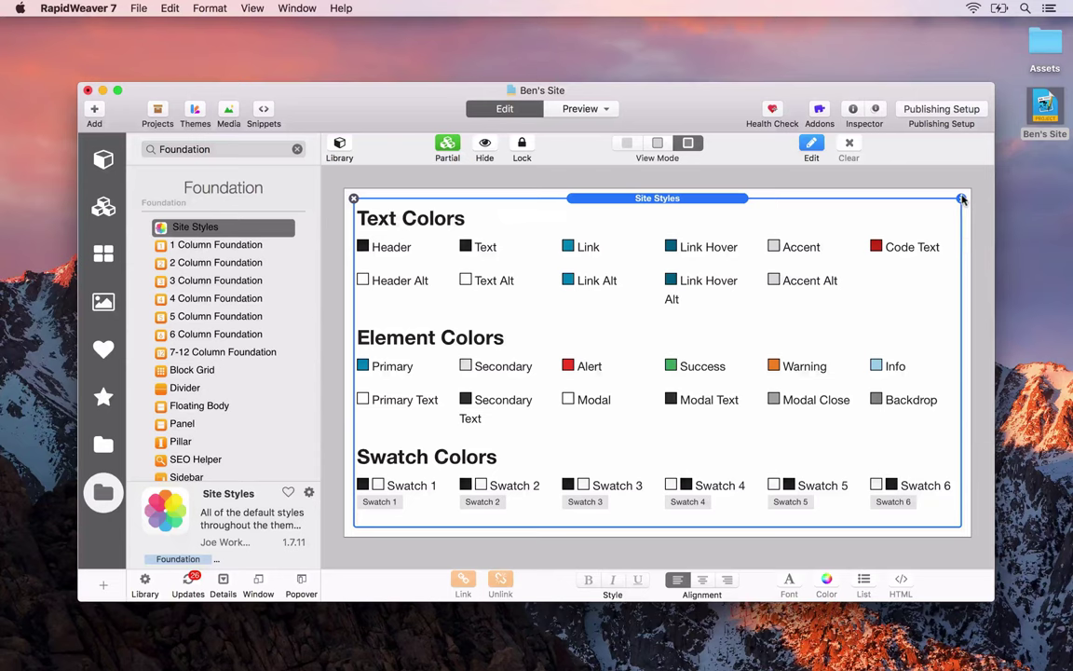
pyautogui.click(852, 109)
pyautogui.scroll(-10, 894, 280)
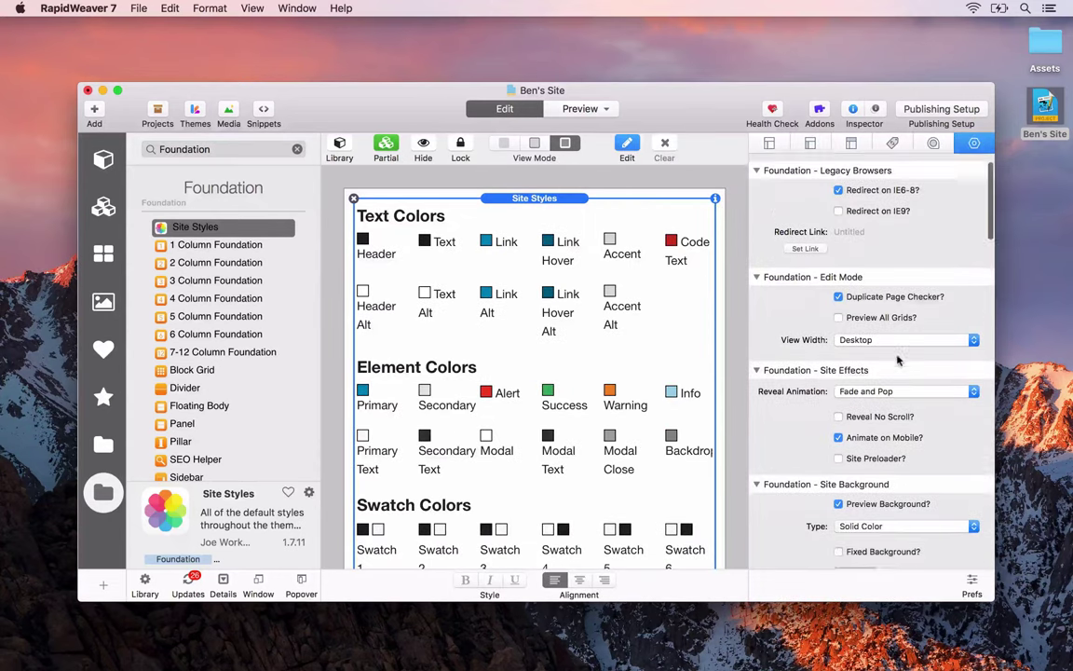
pyautogui.scroll(-3, 897, 361)
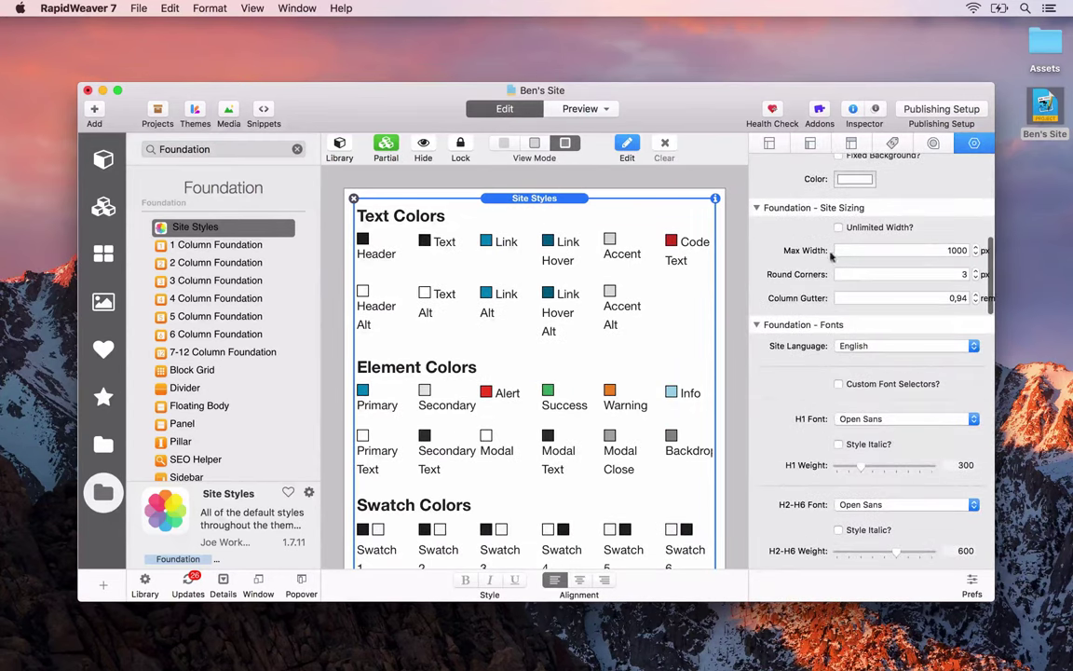
pyautogui.scroll(-2, 903, 260)
pyautogui.scroll(-3, 904, 260)
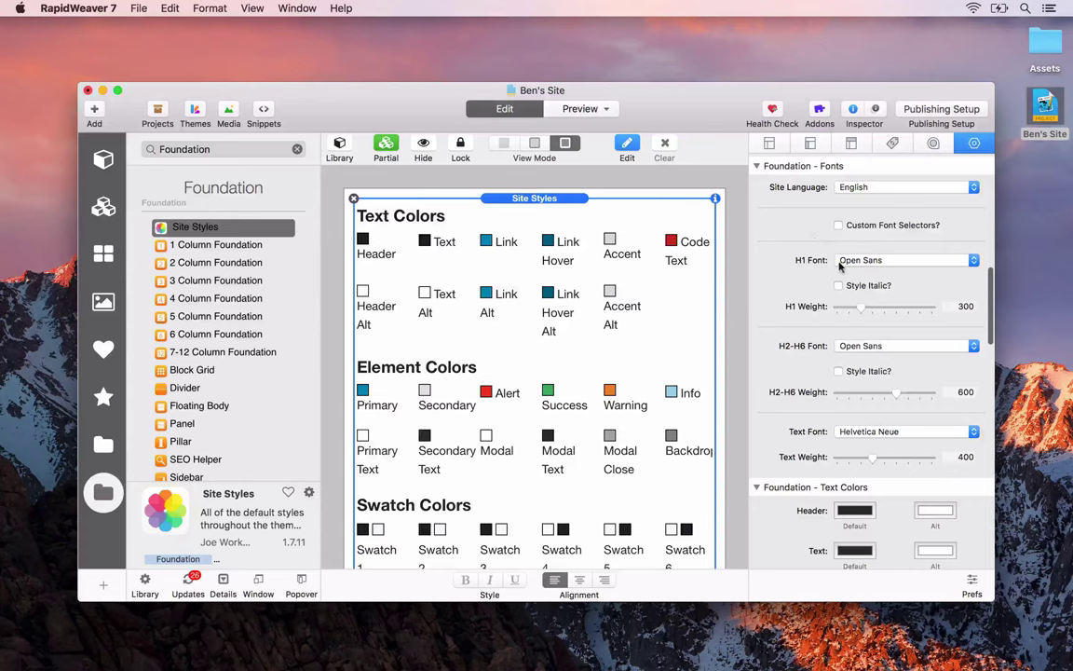
pyautogui.scroll(-6, 844, 270)
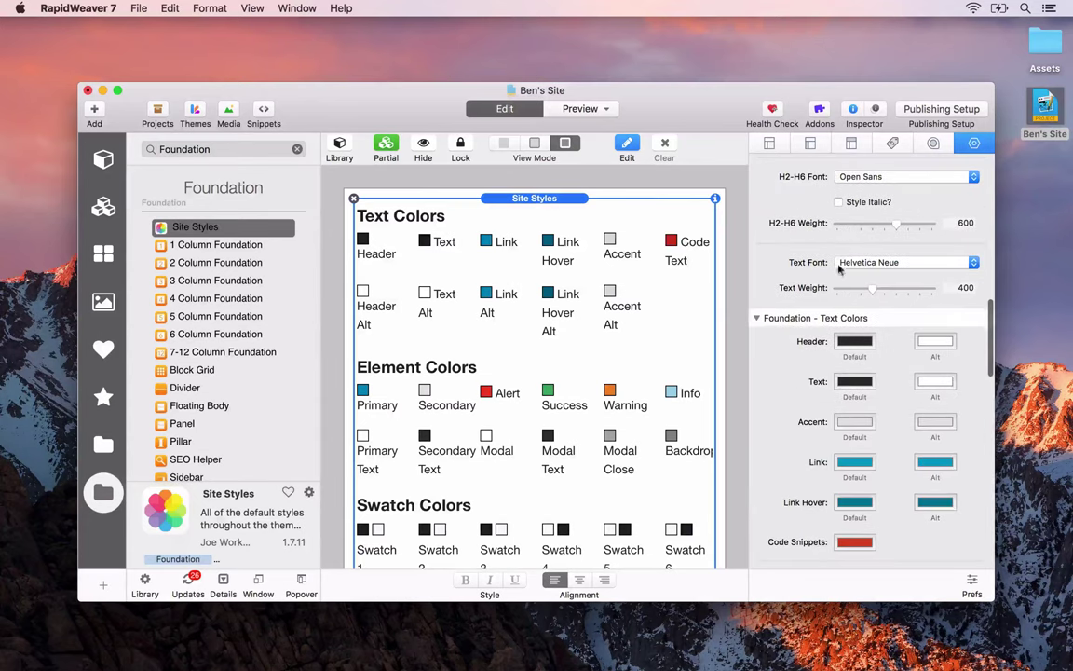
pyautogui.scroll(-12, 865, 343)
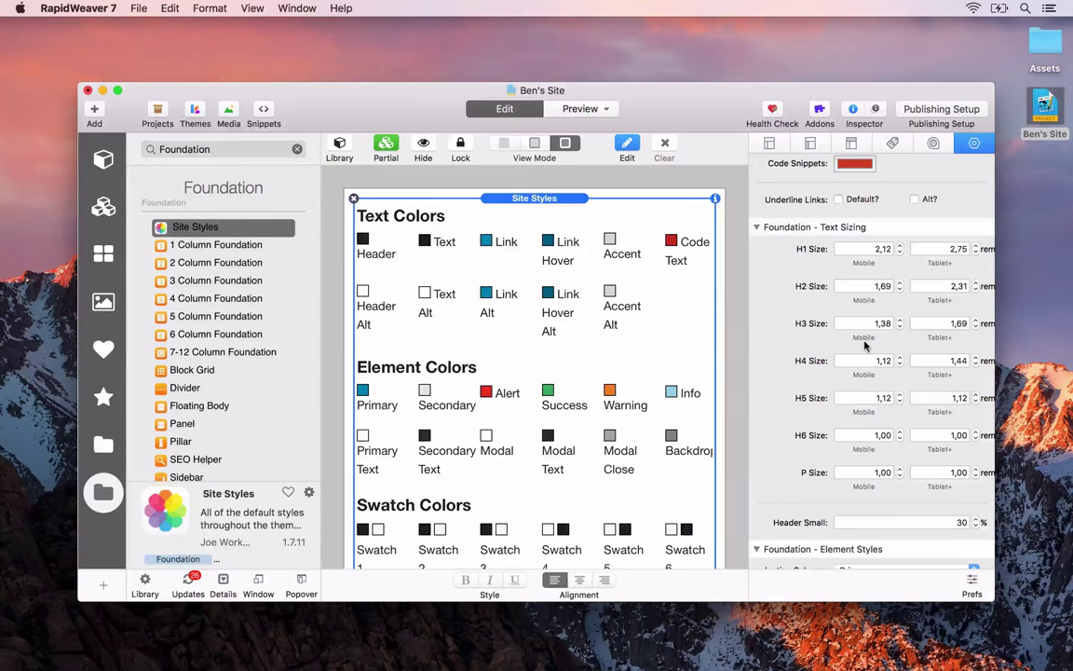
pyautogui.click(864, 112)
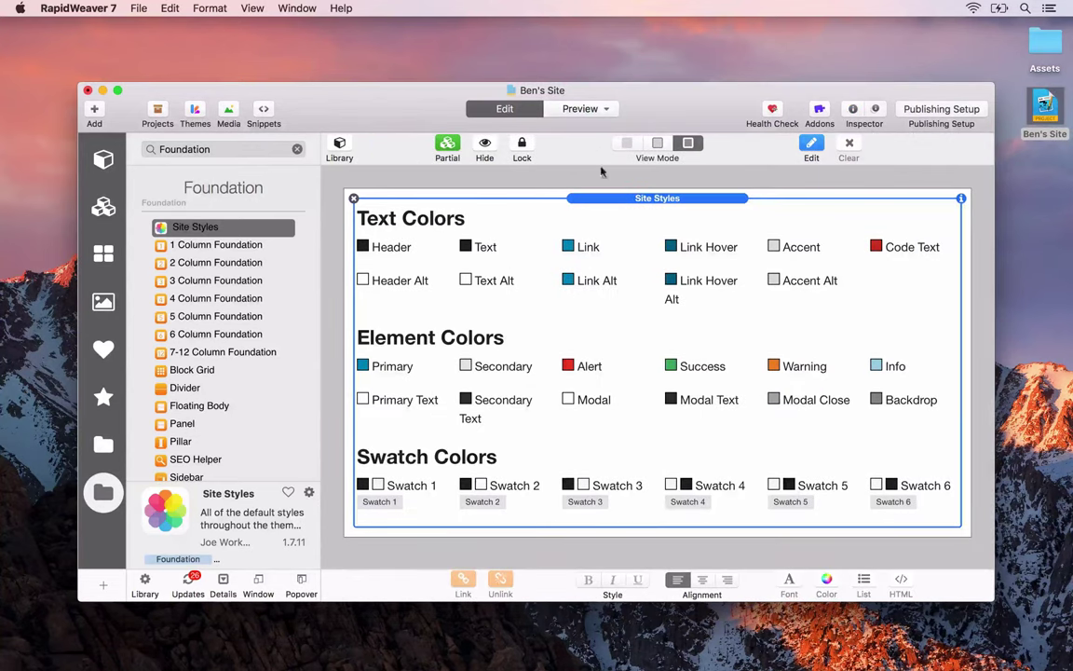
pyautogui.click(484, 146)
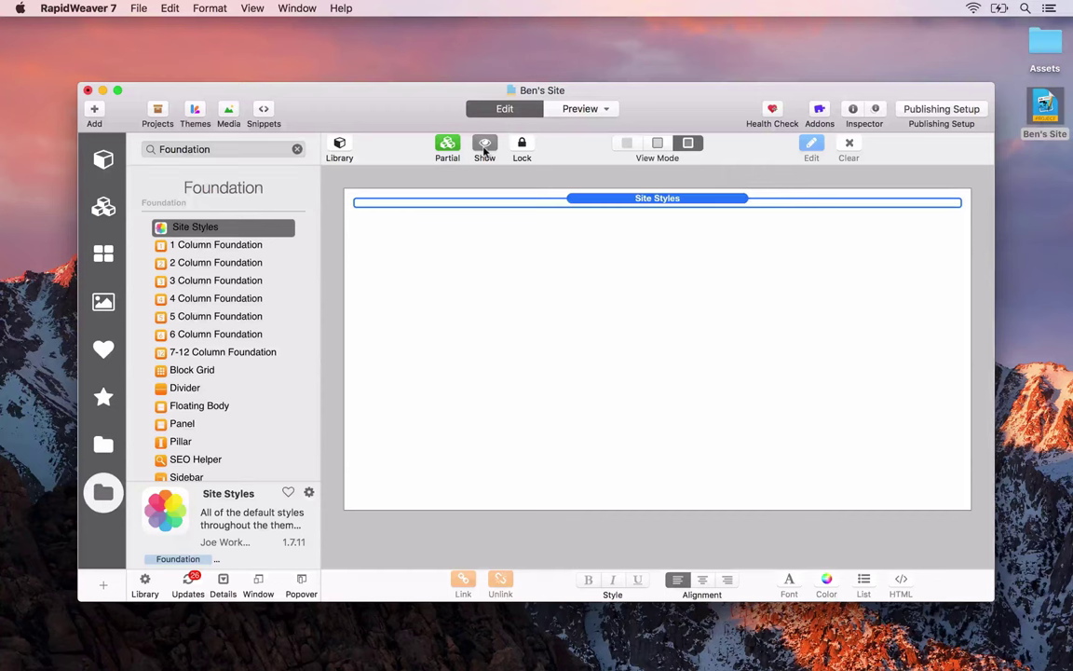
# Search the library for 'nav' and drop a Top Bar stack below Site Styles
pyautogui.click(297, 149)
pyautogui.click(262, 152)
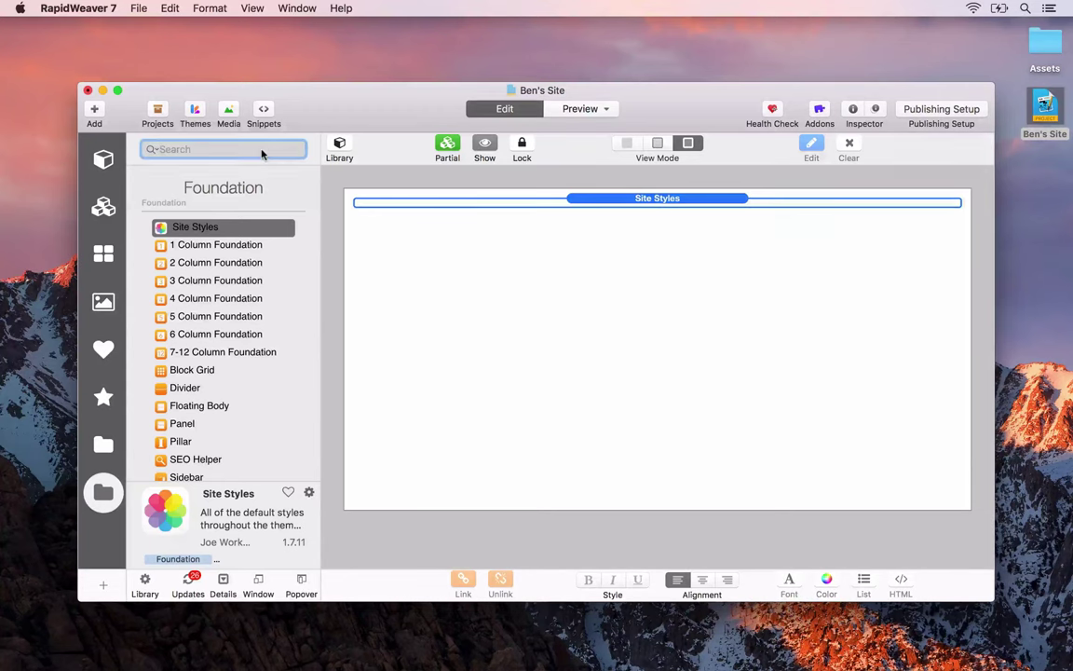
pyautogui.write('nav')
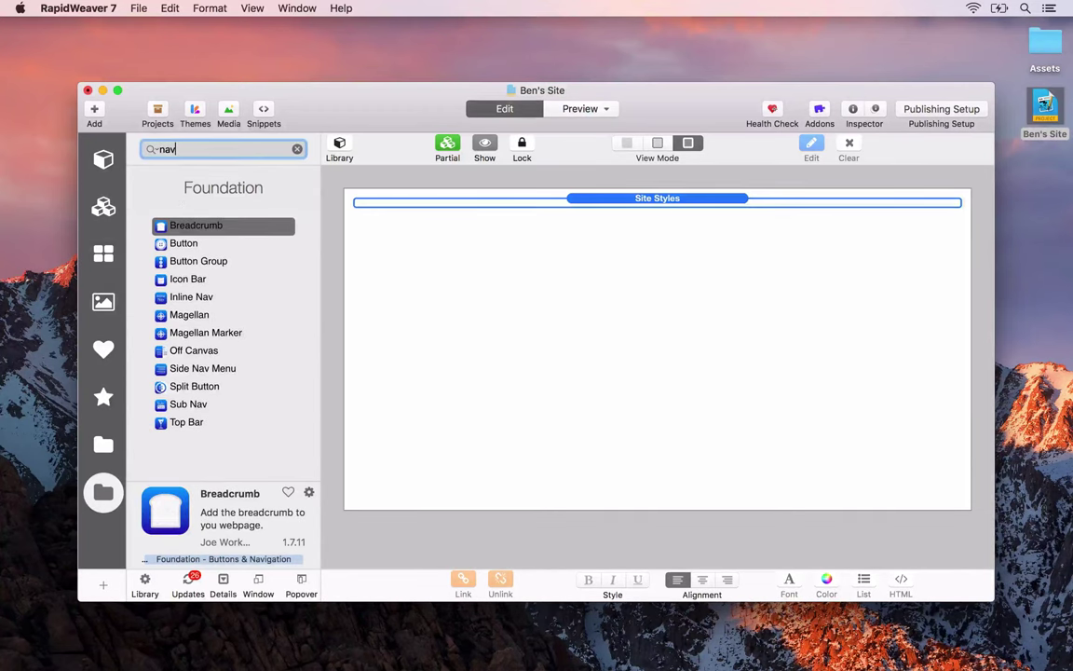
pyautogui.moveTo(177, 422); pyautogui.dragTo(549, 241)
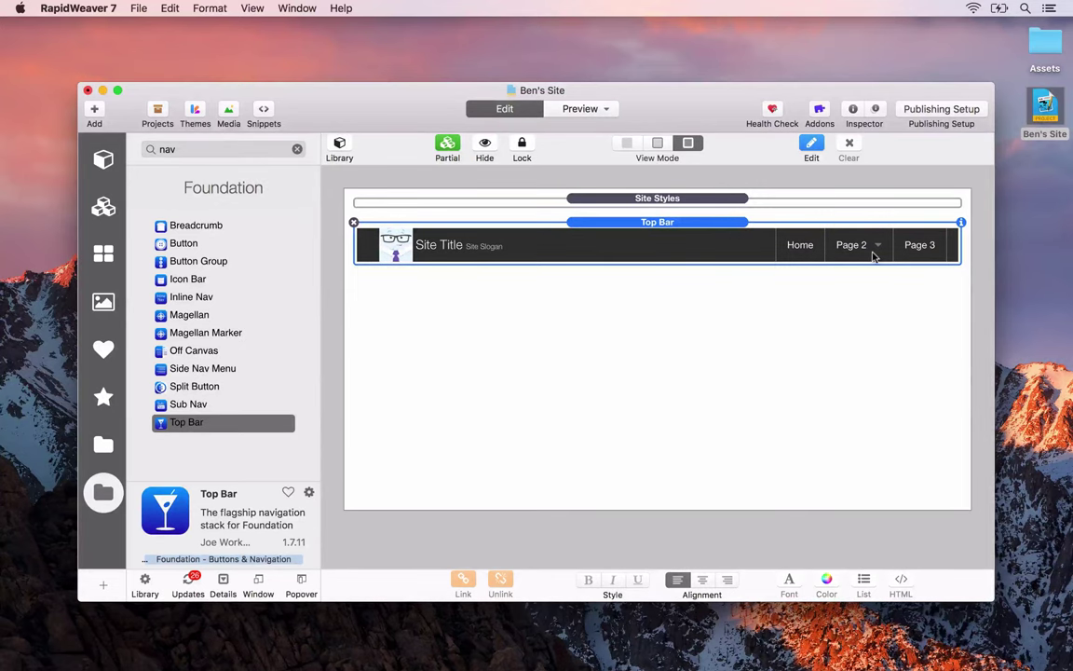
# Preview the Portfolio page in Safari to check the Top Bar's six page links, then return to RapidWeaver
pyautogui.press('super+alt+p')
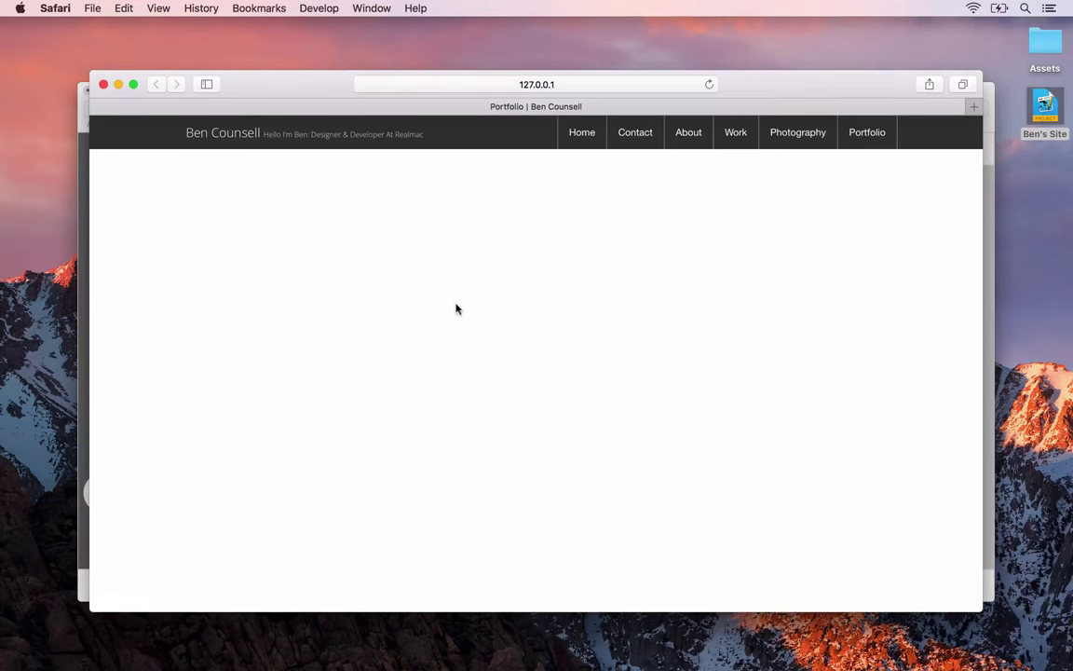
pyautogui.press('super+Tab')
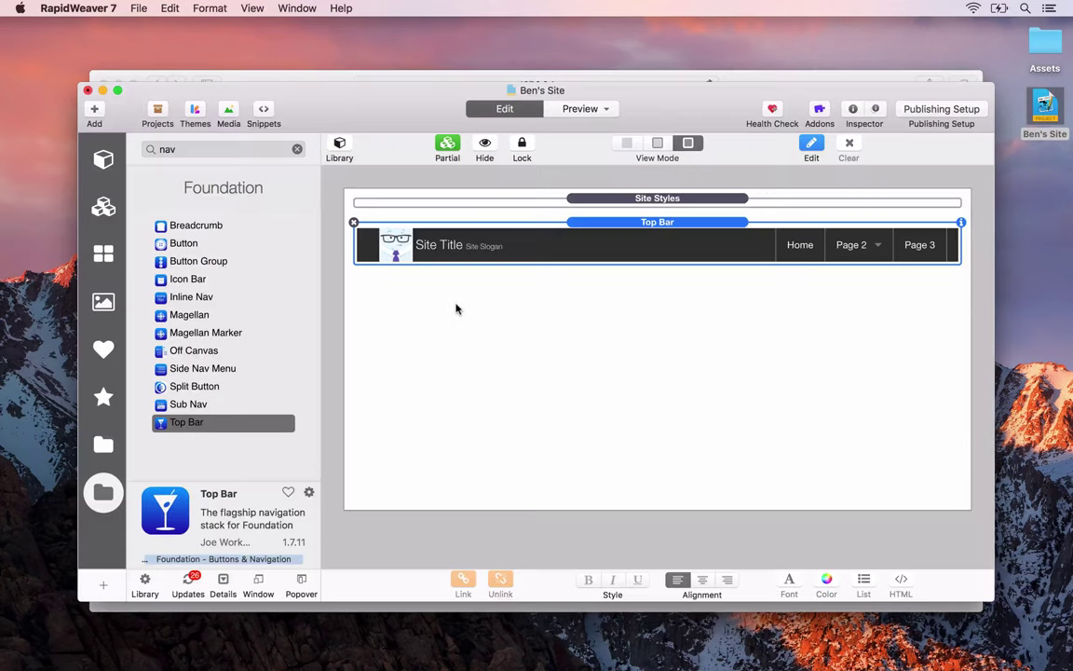
# Drop a 1 Column Foundation stack directly beneath the Top Bar
pyautogui.click(298, 149)
pyautogui.click(281, 149)
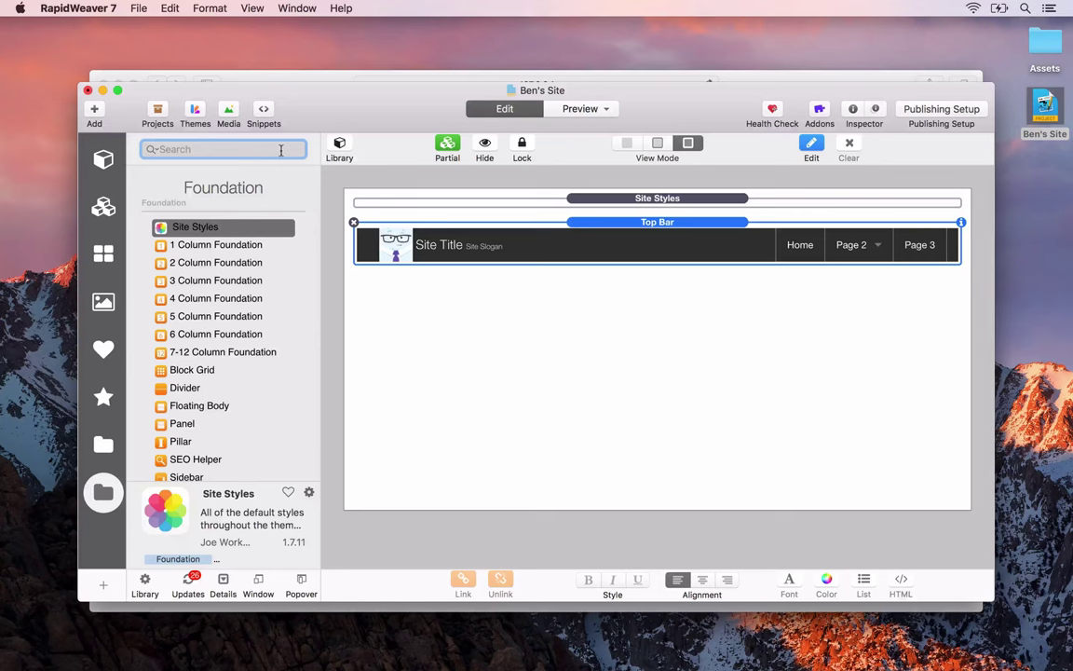
pyautogui.write('banner')
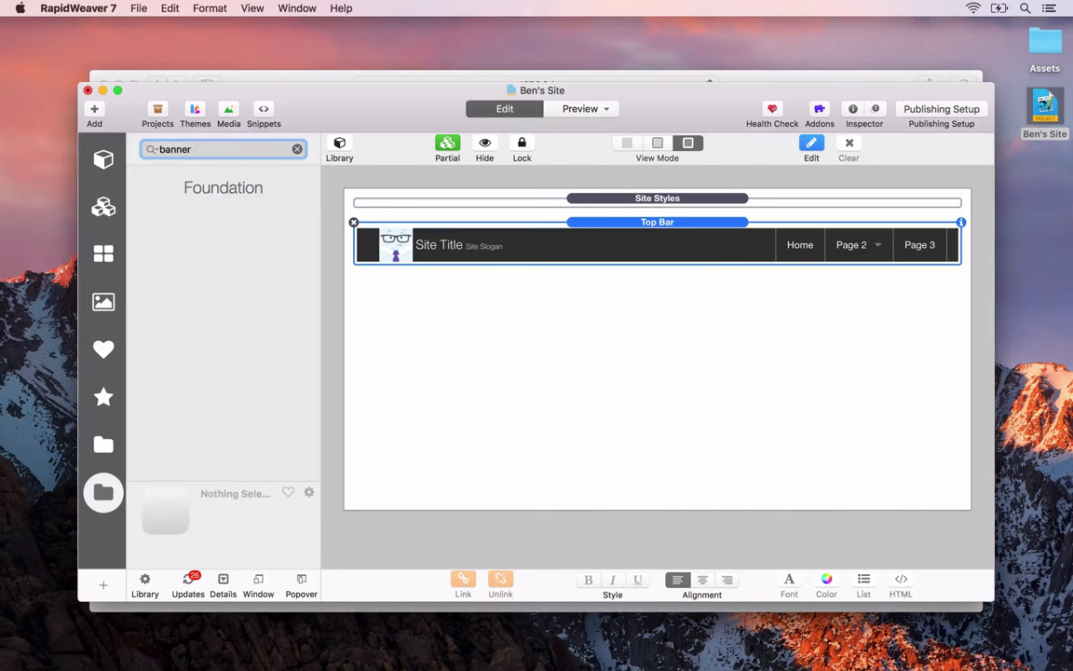
pyautogui.press('super+a')
pyautogui.press('BackSpace')
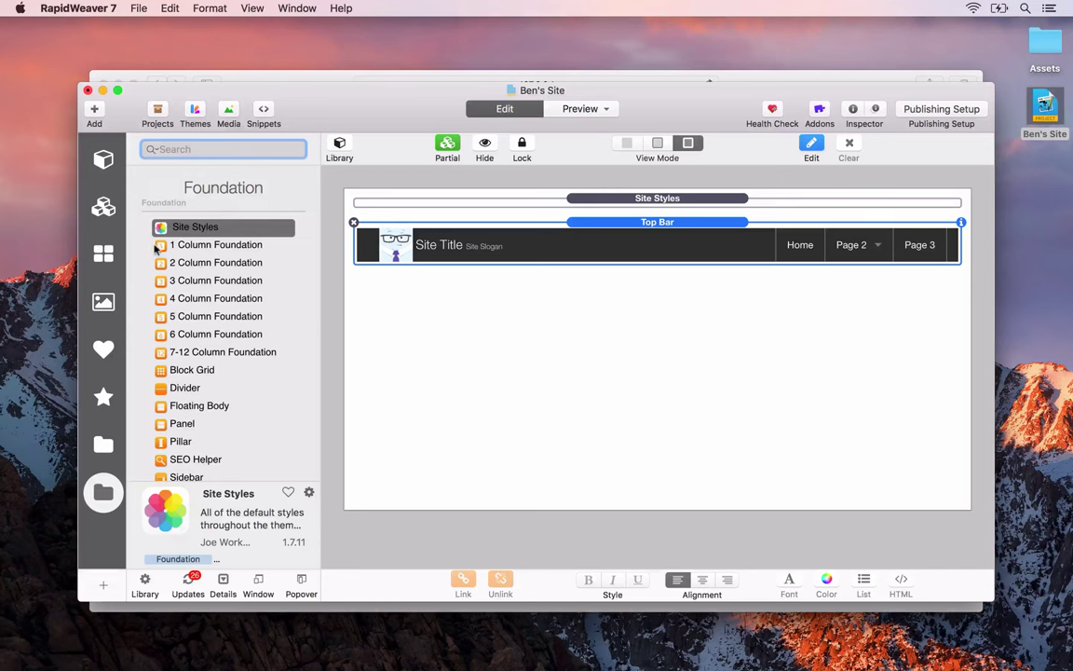
pyautogui.moveTo(154, 245); pyautogui.dragTo(502, 298)
# Set the 1 Column Foundation background to image banner_2.jpg with tiling None and size Fill
pyautogui.click(963, 281)
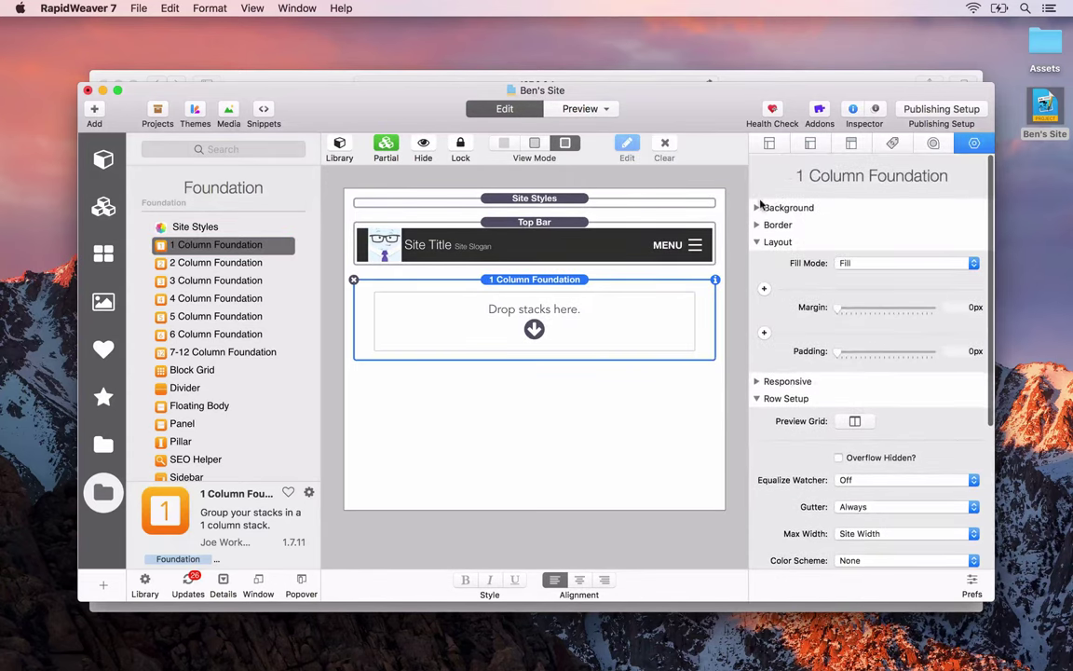
pyautogui.click(781, 212)
pyautogui.click(935, 233)
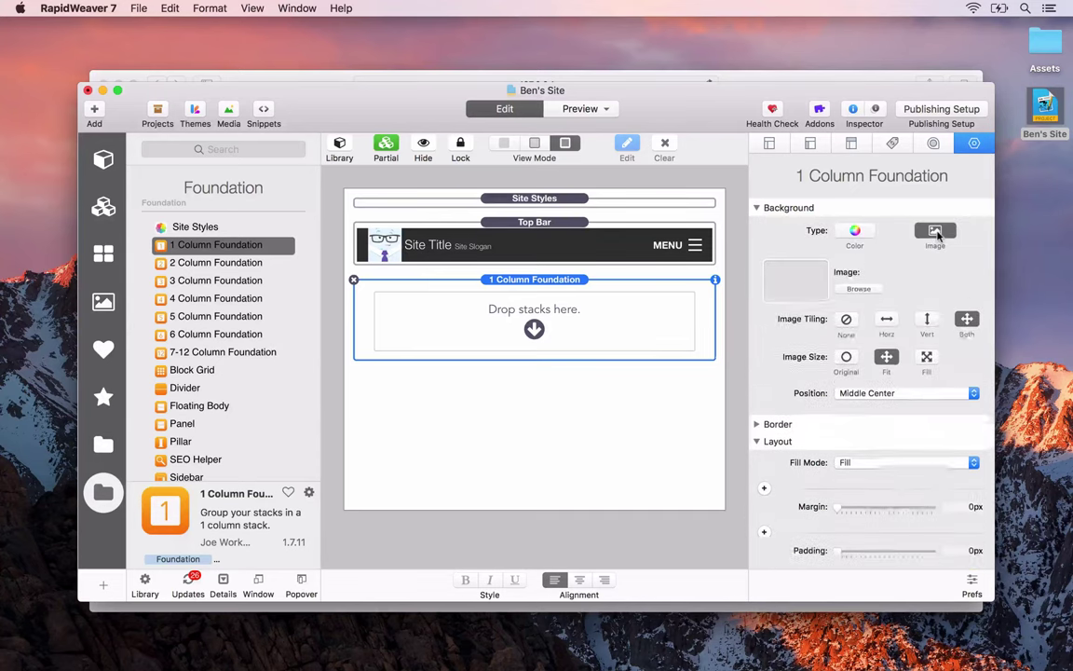
pyautogui.doubleClick(1048, 42)
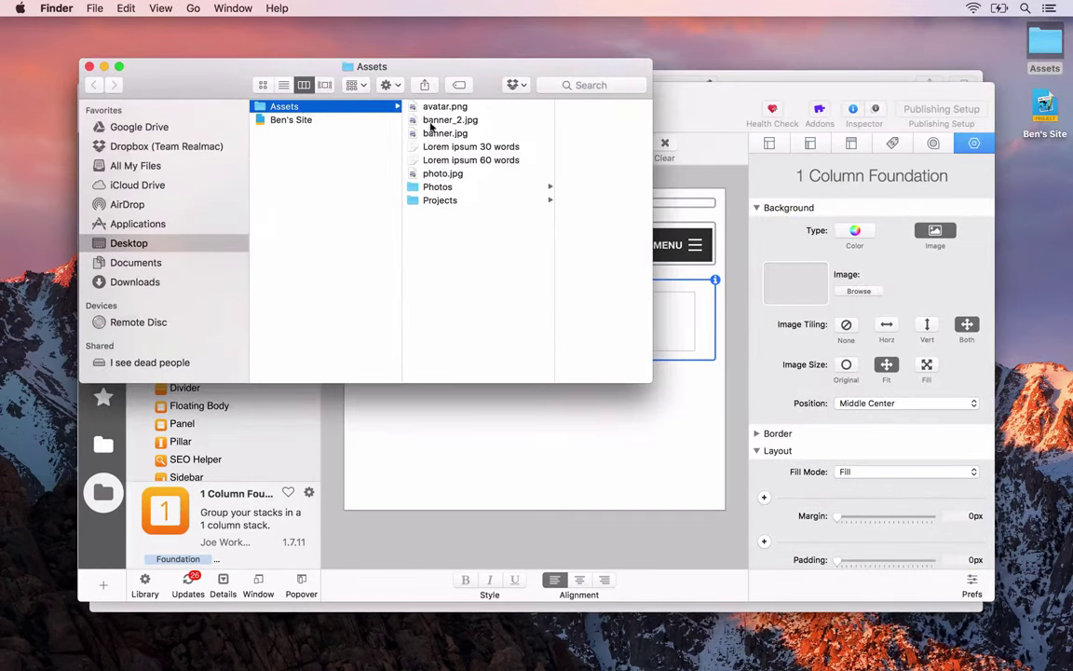
pyautogui.moveTo(388, 116); pyautogui.dragTo(837, 292)
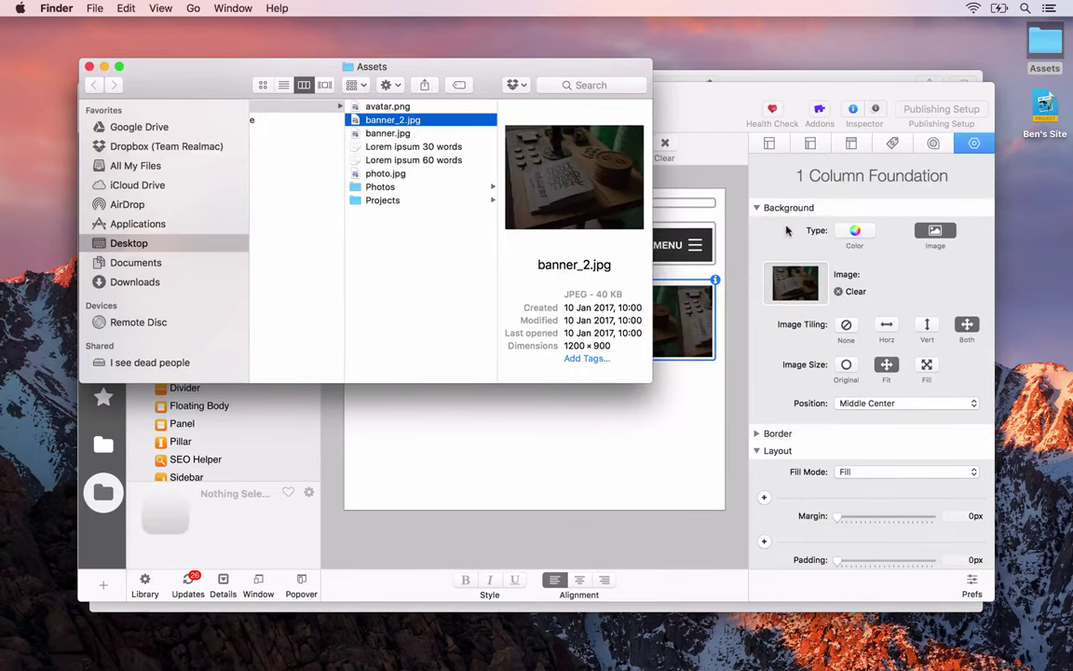
pyautogui.press('super+w')
pyautogui.click(819, 270)
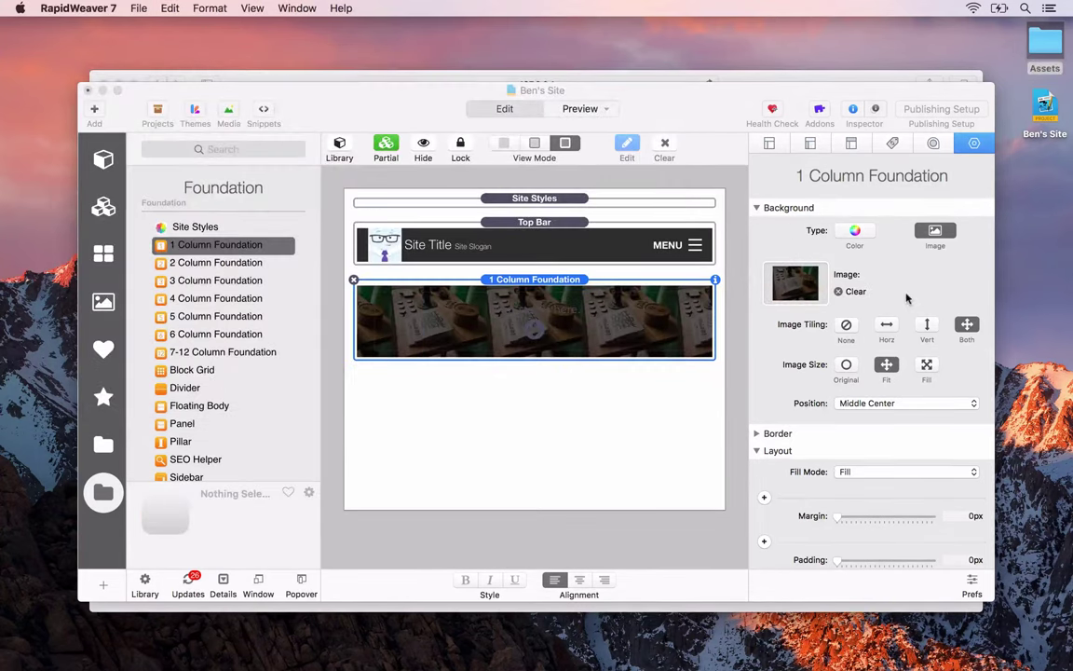
pyautogui.click(846, 325)
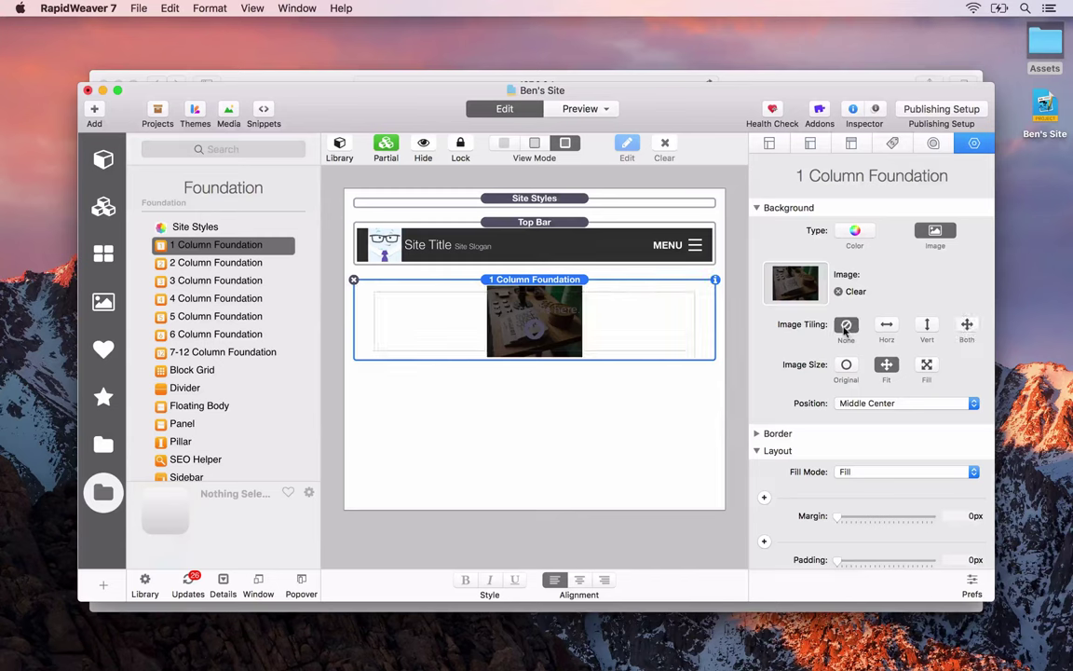
pyautogui.click(927, 365)
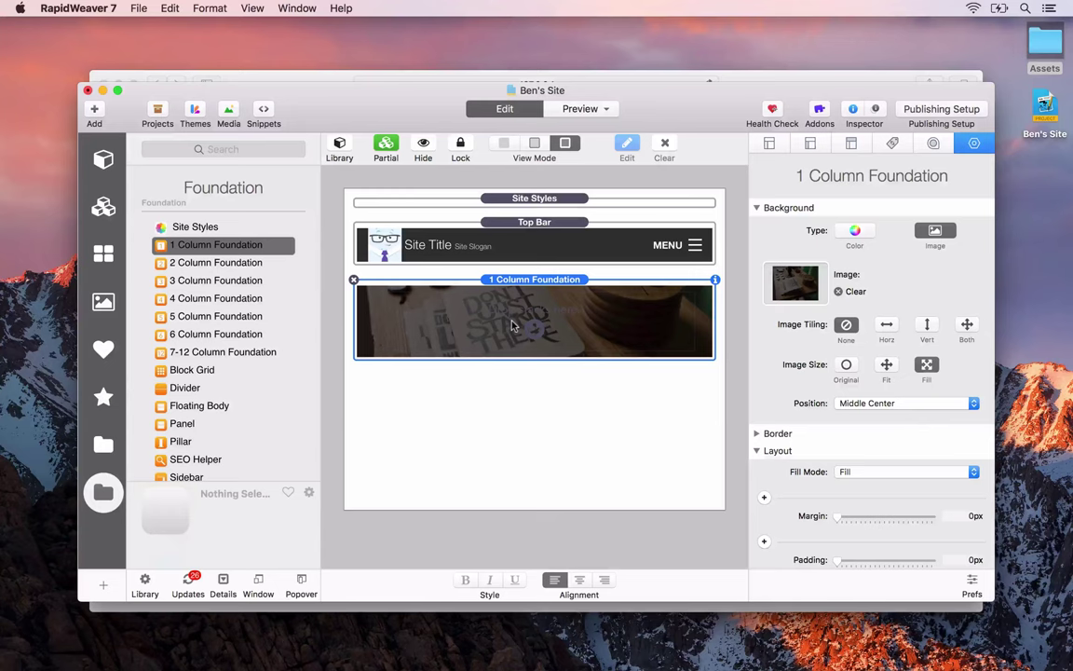
# Add a Header stack and then a Paragraph stack inside the 1 Column Foundation
pyautogui.click(227, 150)
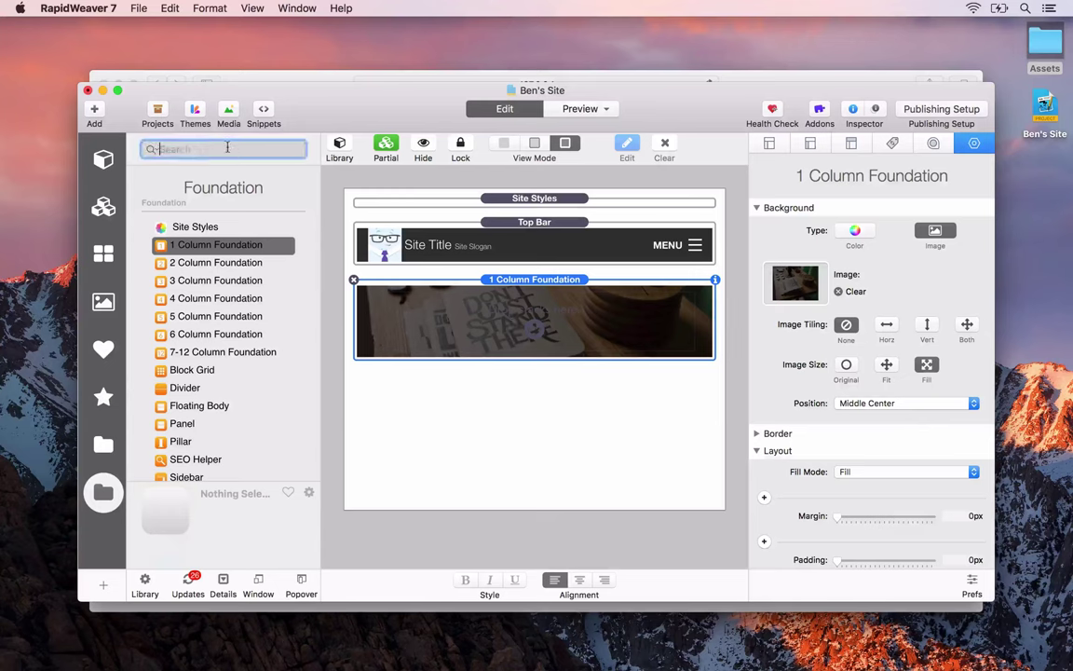
pyautogui.write('header')
pyautogui.moveTo(162, 227); pyautogui.dragTo(483, 312)
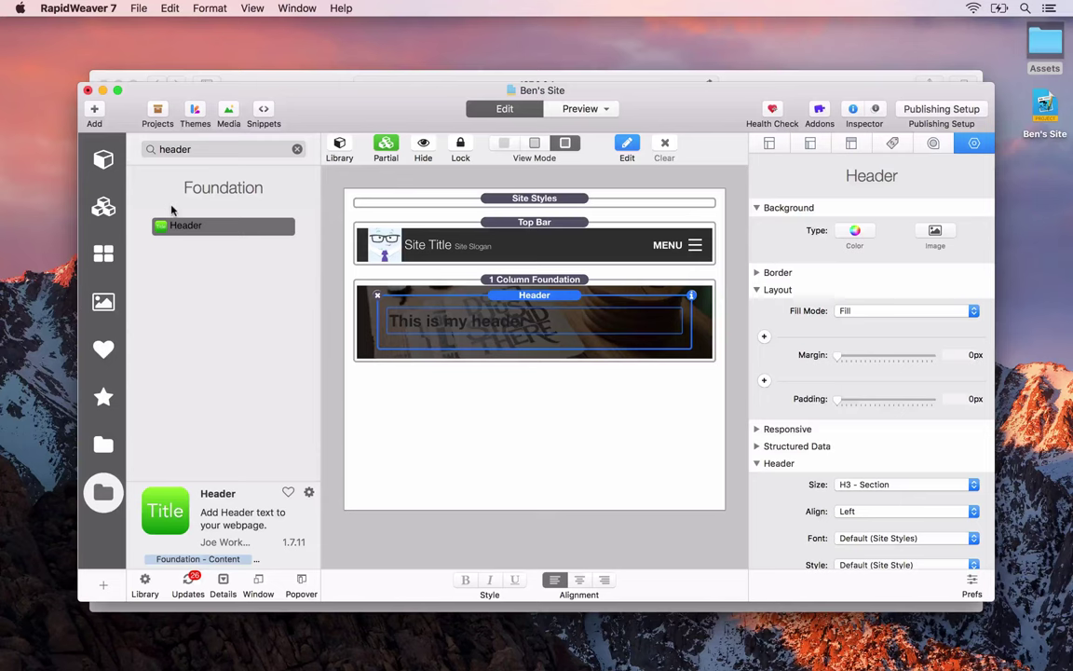
pyautogui.click(297, 149)
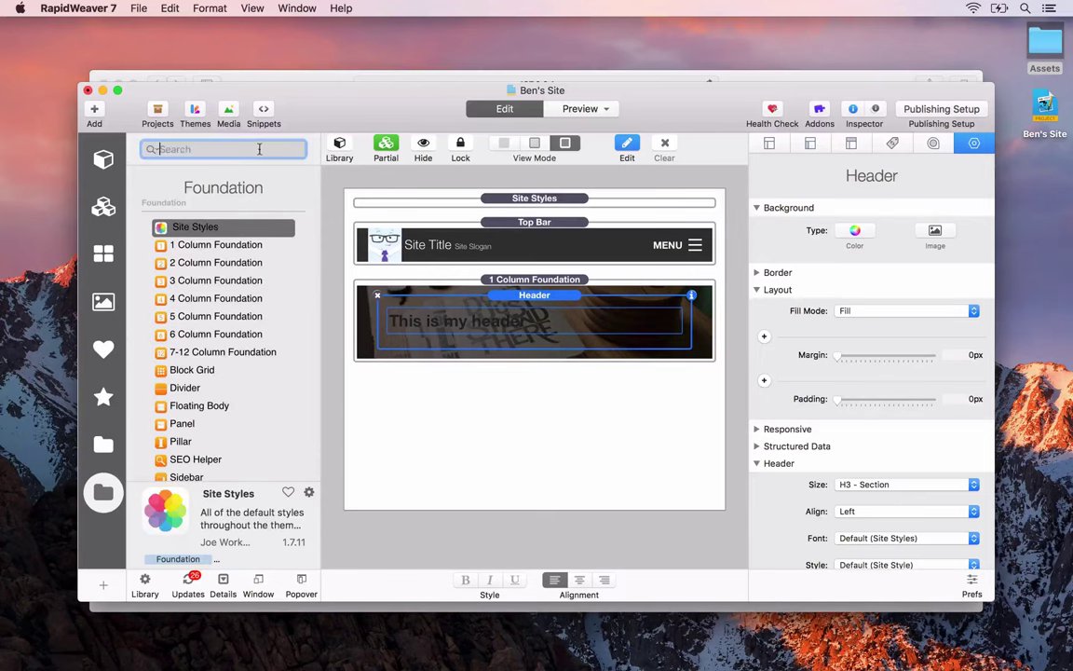
pyautogui.write('para')
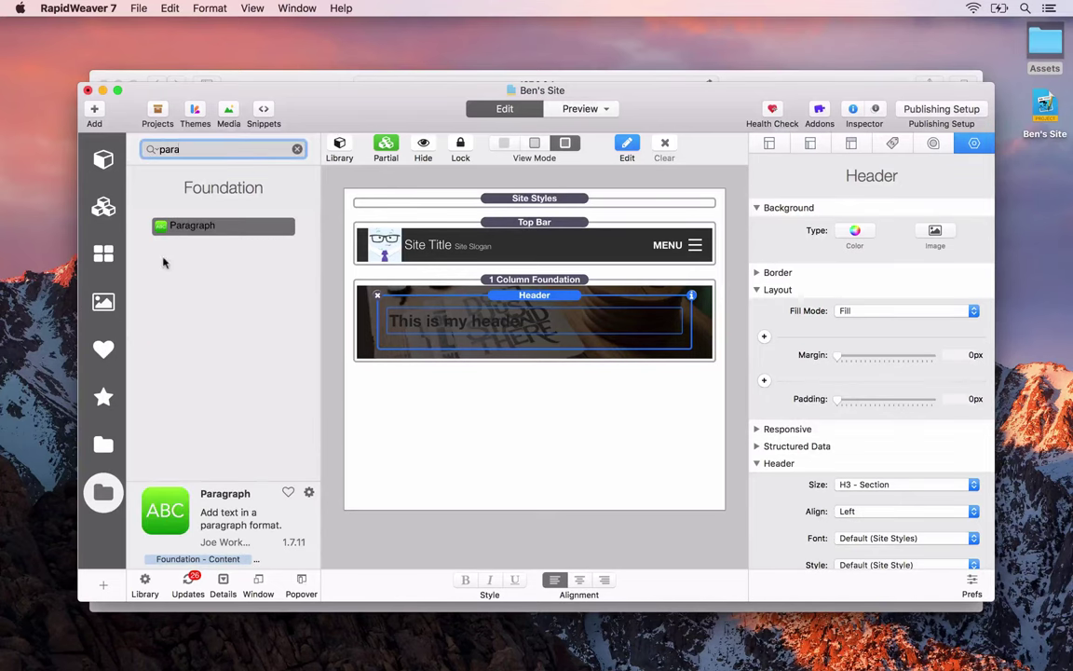
pyautogui.moveTo(161, 235); pyautogui.dragTo(455, 361)
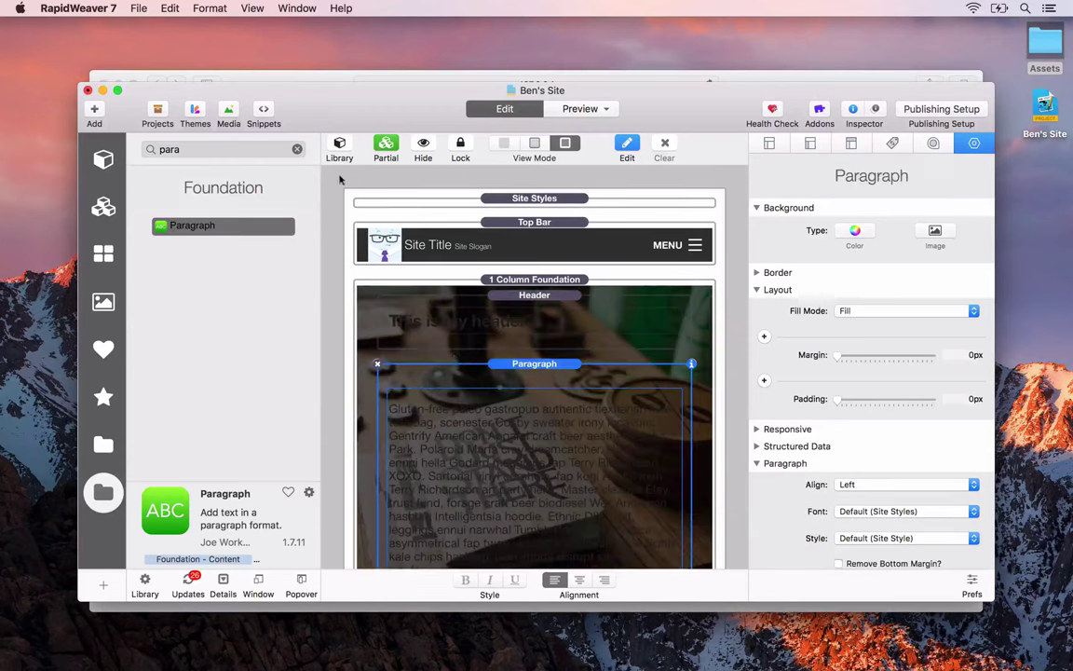
# Add a Button stack below the Paragraph, then select the Paragraph
pyautogui.click(297, 149)
pyautogui.click(233, 147)
pyautogui.write('button')
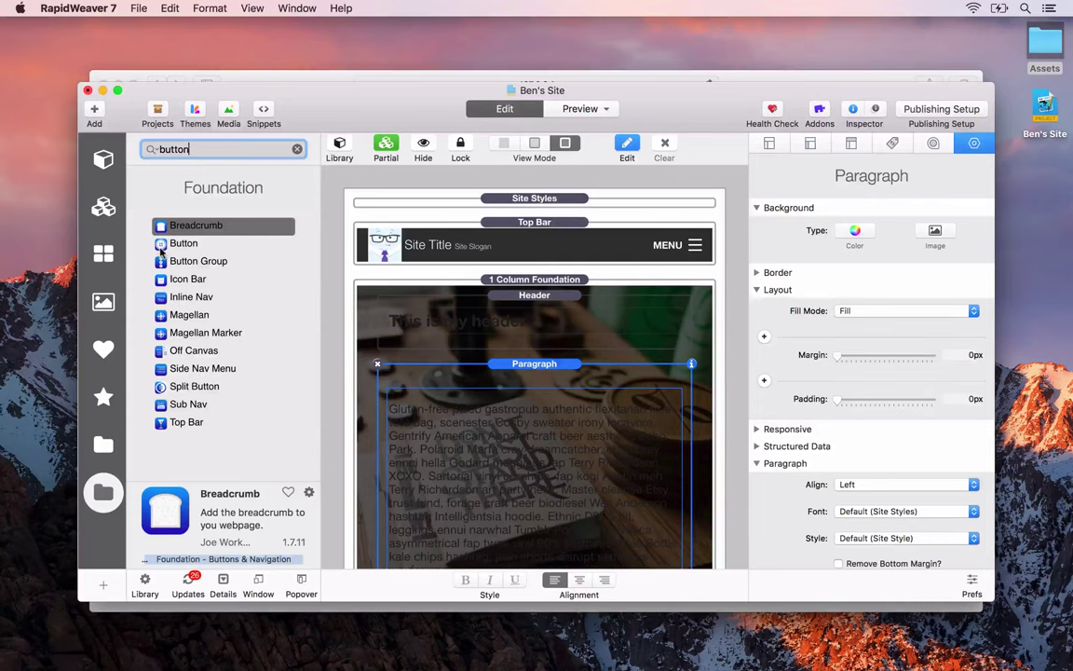
pyautogui.scroll(-3, 544, 424)
pyautogui.moveTo(183, 243); pyautogui.dragTo(491, 520)
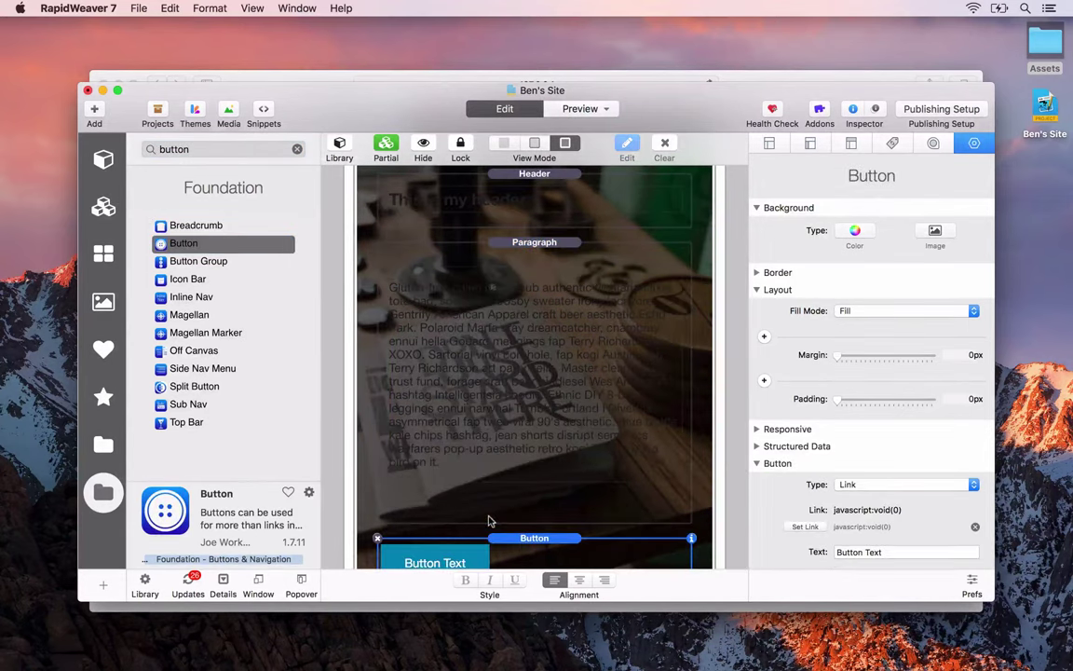
pyautogui.click(522, 428)
pyautogui.scroll(2, 513, 354)
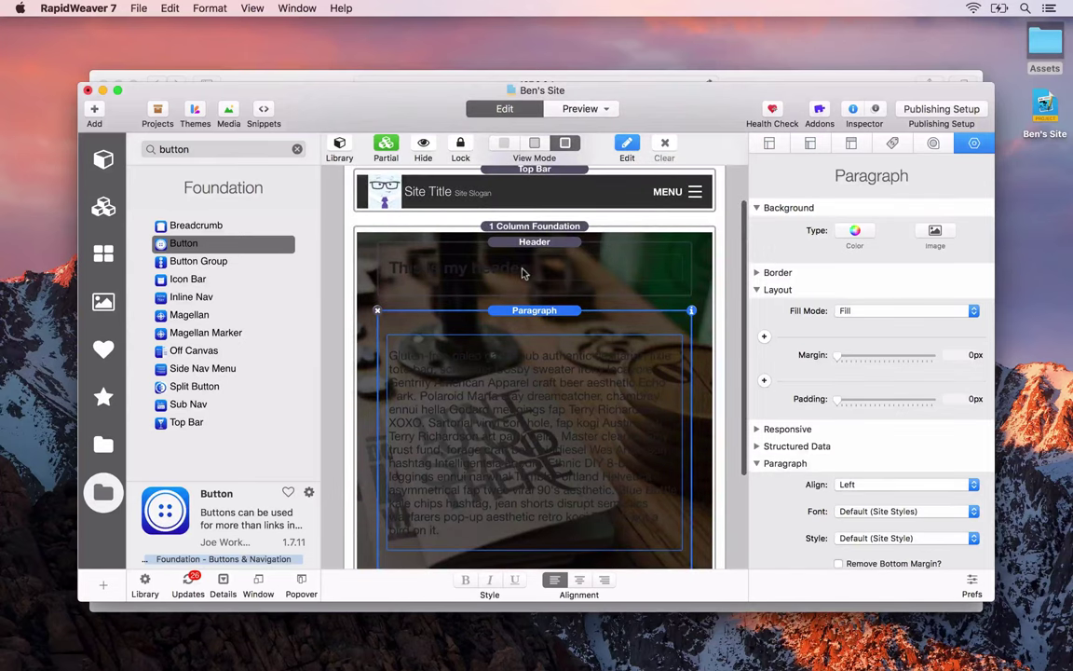
# Set the banner Header to Size H1 - Page Title, Align Center and Style Alternate (Site Style)
pyautogui.click(499, 275)
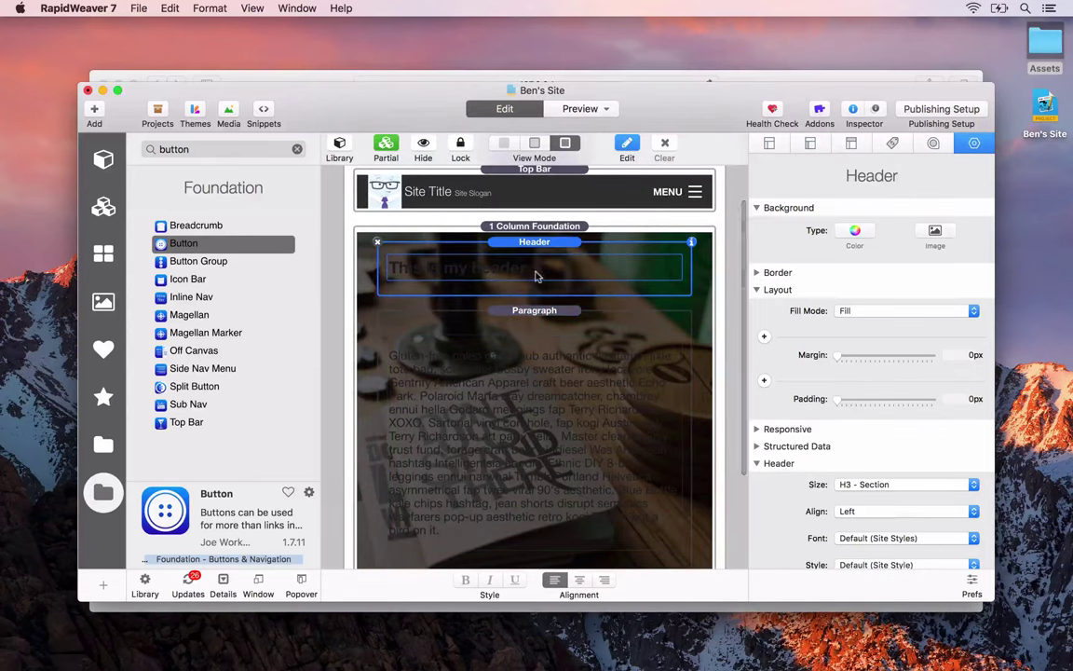
pyautogui.scroll(-3, 918, 412)
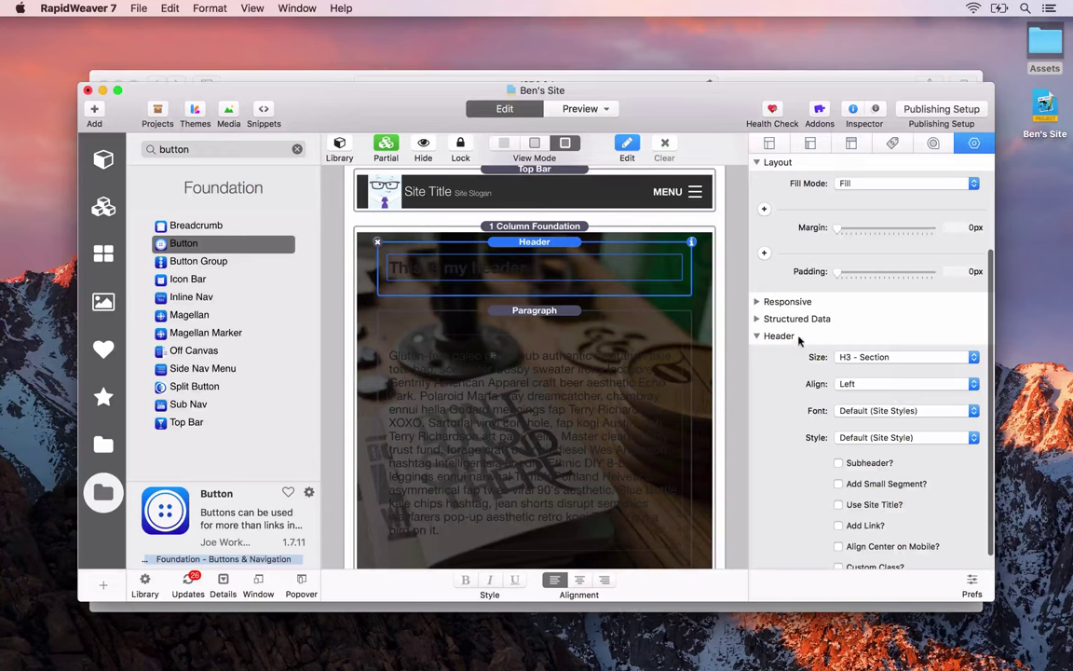
pyautogui.click(857, 358)
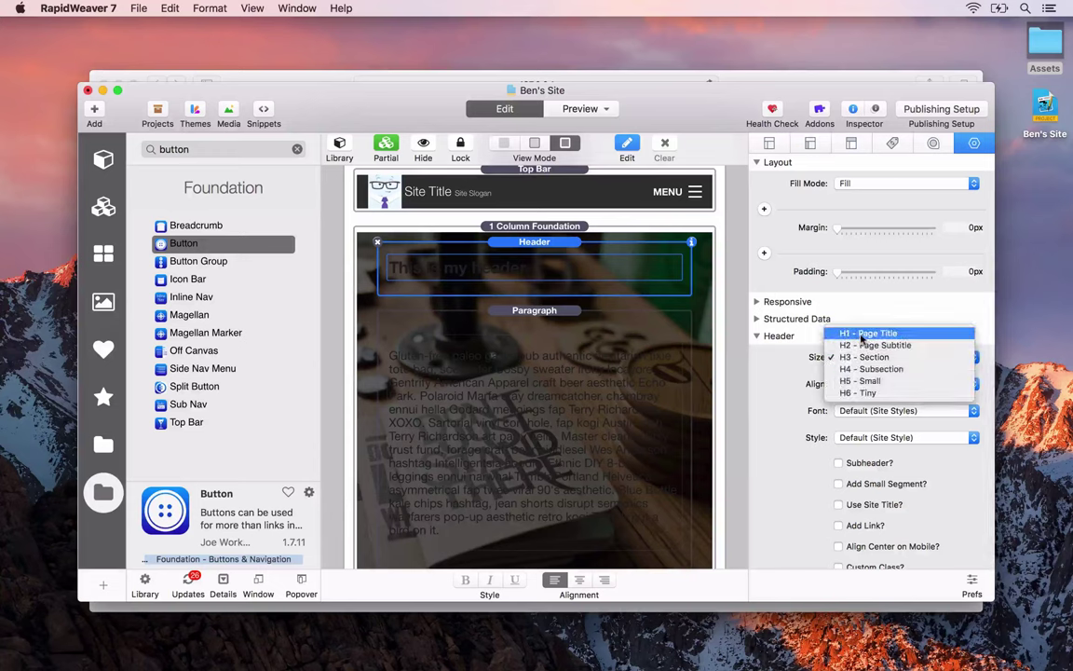
pyautogui.click(862, 337)
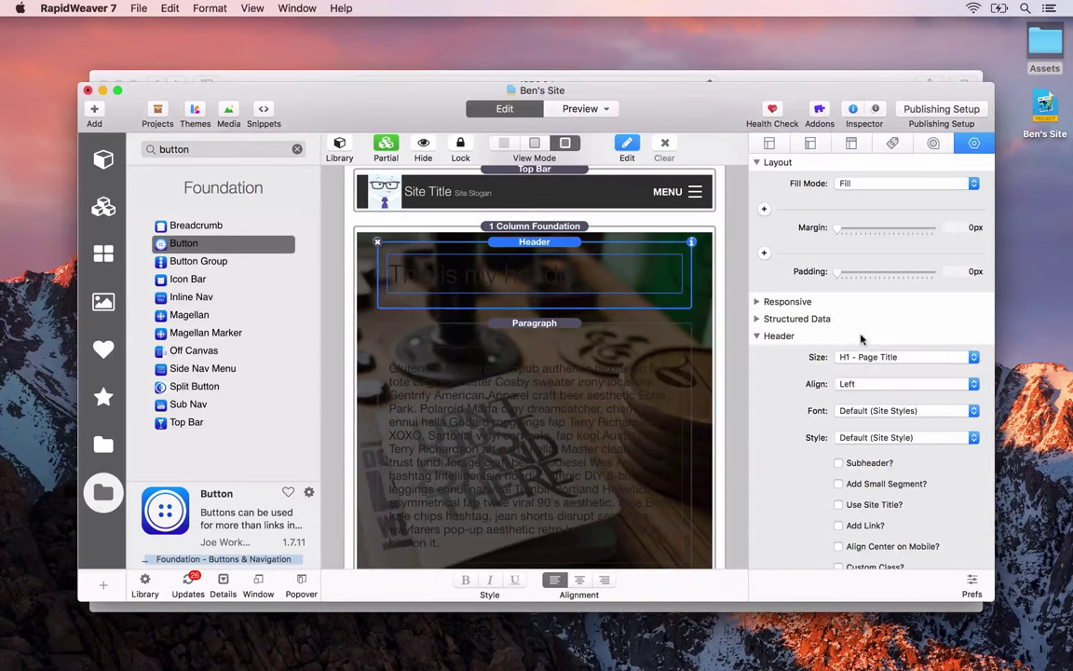
pyautogui.click(867, 385)
pyautogui.click(865, 408)
pyautogui.scroll(-2, 865, 413)
pyautogui.click(853, 422)
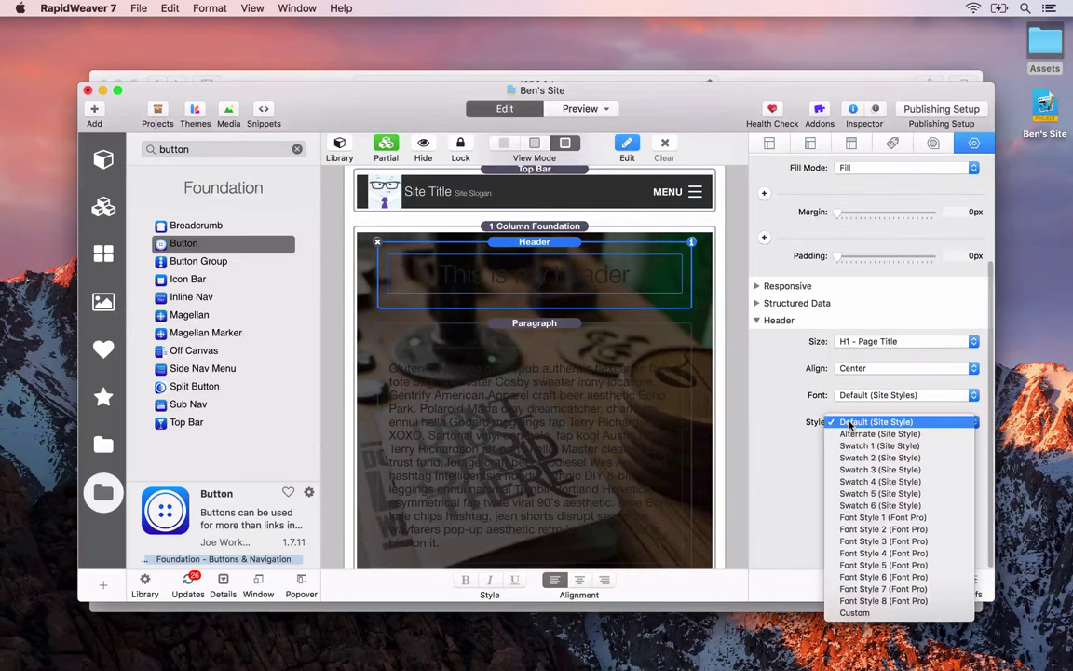
pyautogui.click(852, 434)
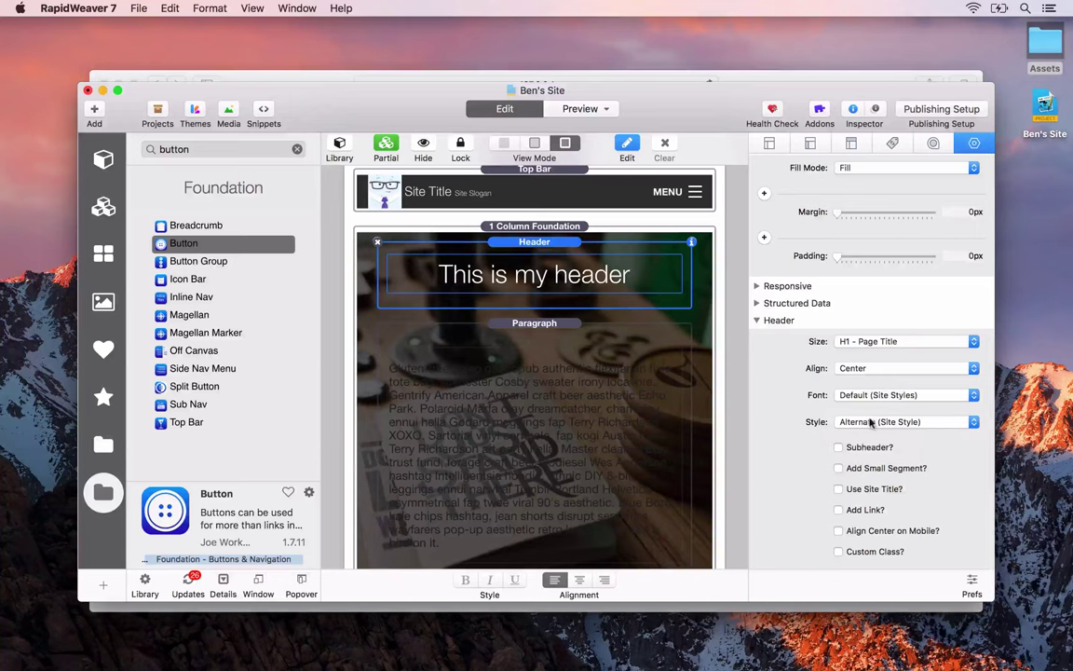
pyautogui.click(539, 401)
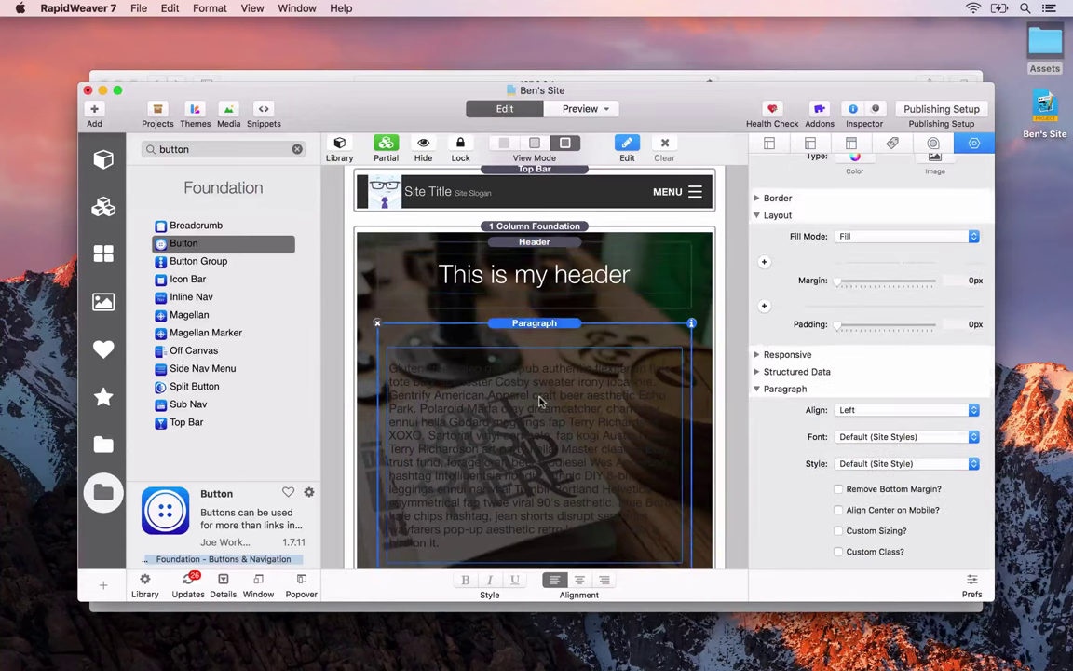
# Give the banner paragraph the Alternate style and centre alignment
pyautogui.click(859, 463)
pyautogui.click(859, 477)
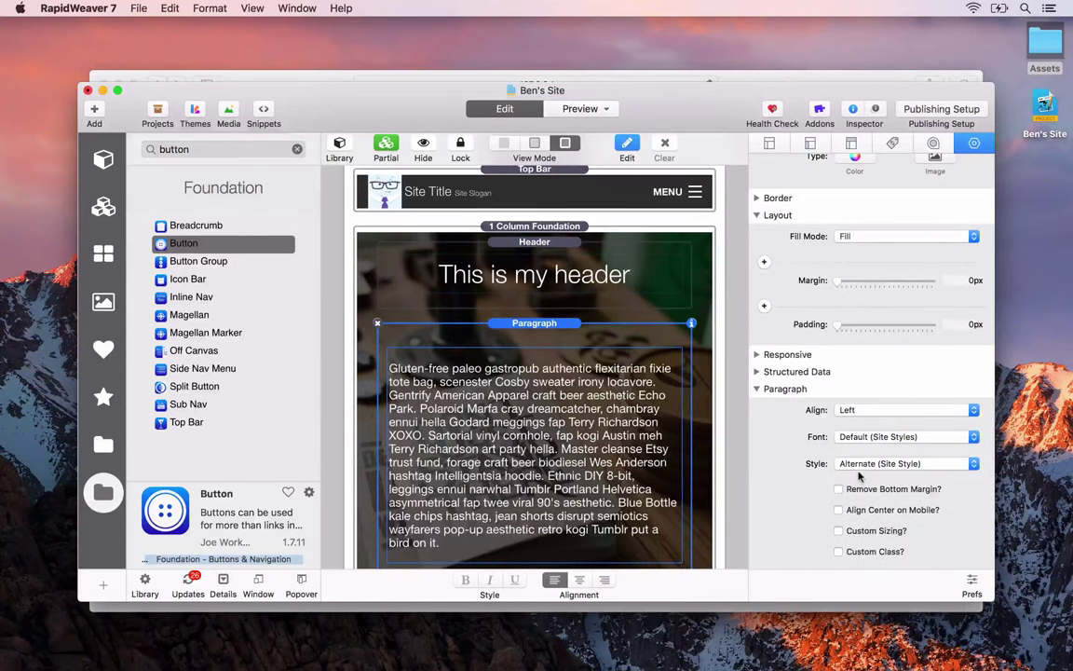
pyautogui.click(858, 410)
pyautogui.click(853, 434)
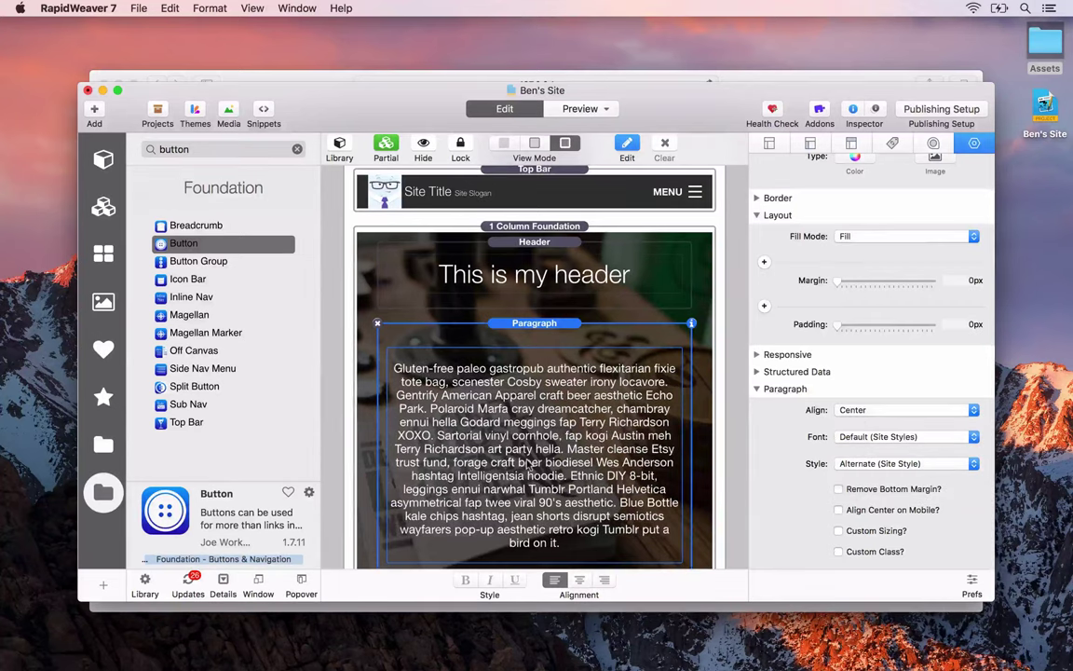
# Delete the paragraph text from 'Polaroid' to the end, keeping only the first sentences
pyautogui.doubleClick(477, 415)
pyautogui.moveTo(435, 479); pyautogui.dragTo(521, 395)
pyautogui.press('BackSpace')
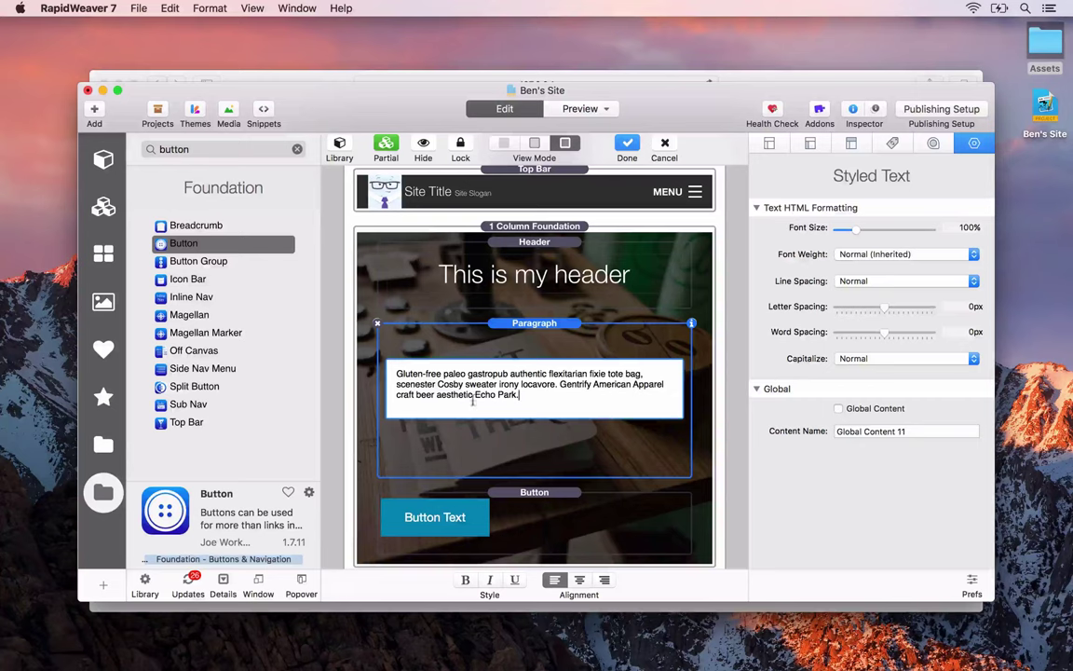
pyautogui.click(494, 354)
pyautogui.doubleClick(494, 354)
pyautogui.click(486, 342)
# Turn on Custom Sizing and set the paragraph text size to 1.25
pyautogui.scroll(-3, 876, 391)
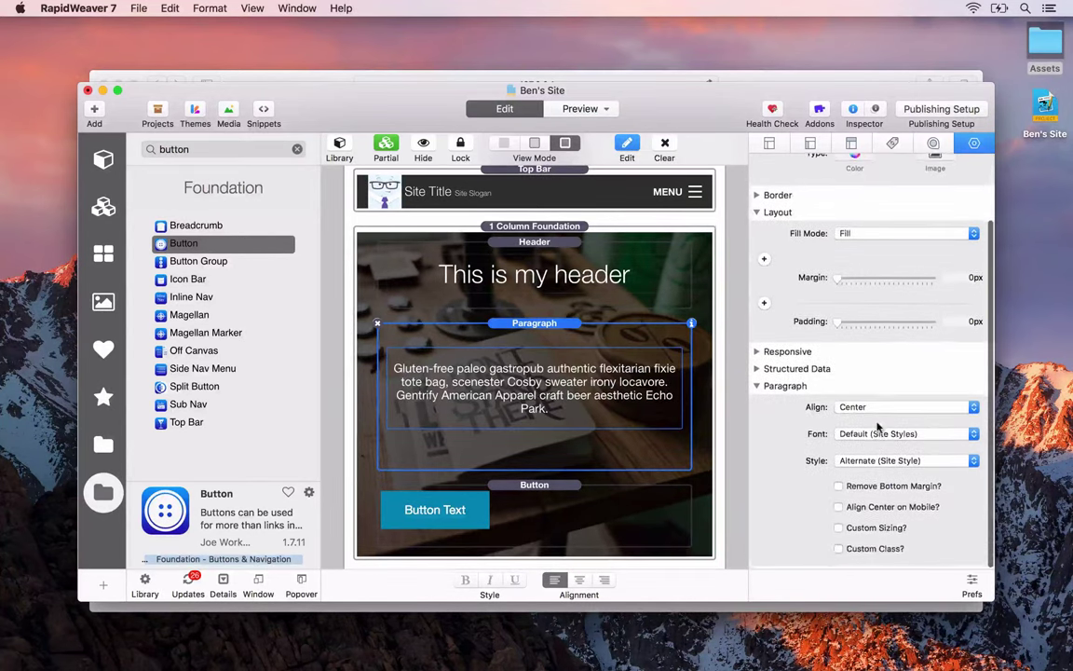
pyautogui.click(839, 530)
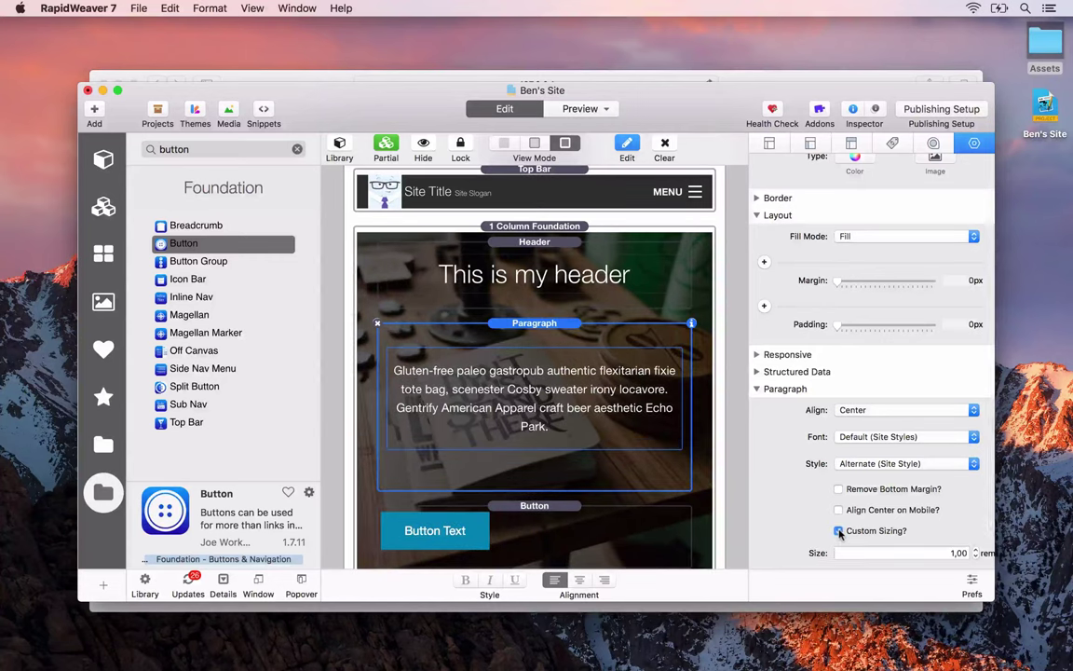
pyautogui.scroll(-2, 885, 517)
pyautogui.doubleClick(958, 506)
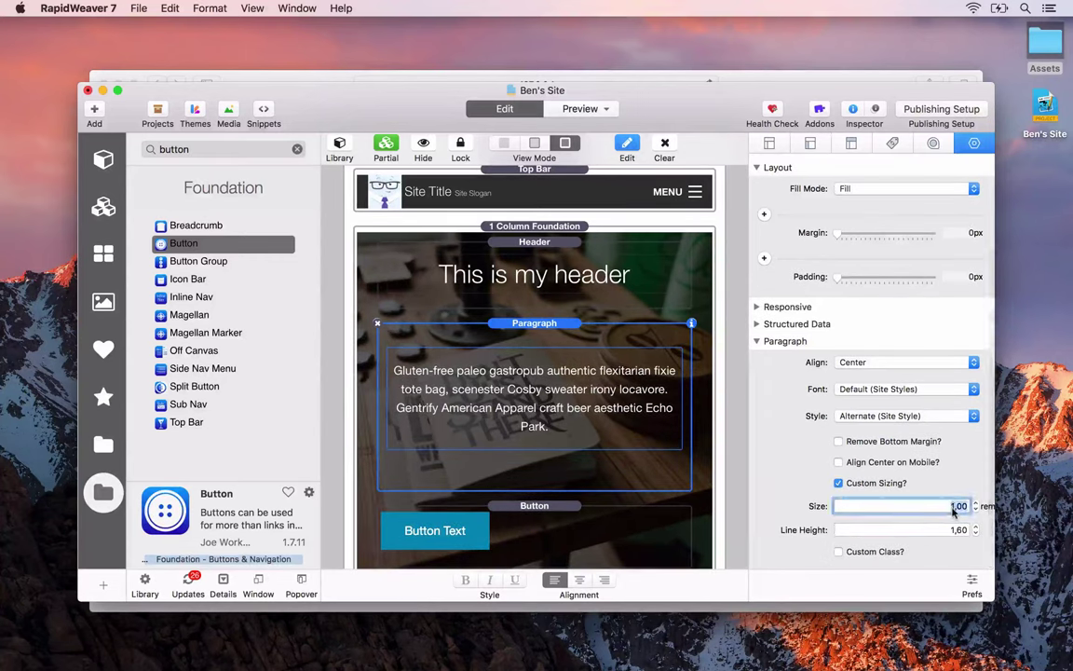
pyautogui.write('1,25')
pyautogui.press('Tab')
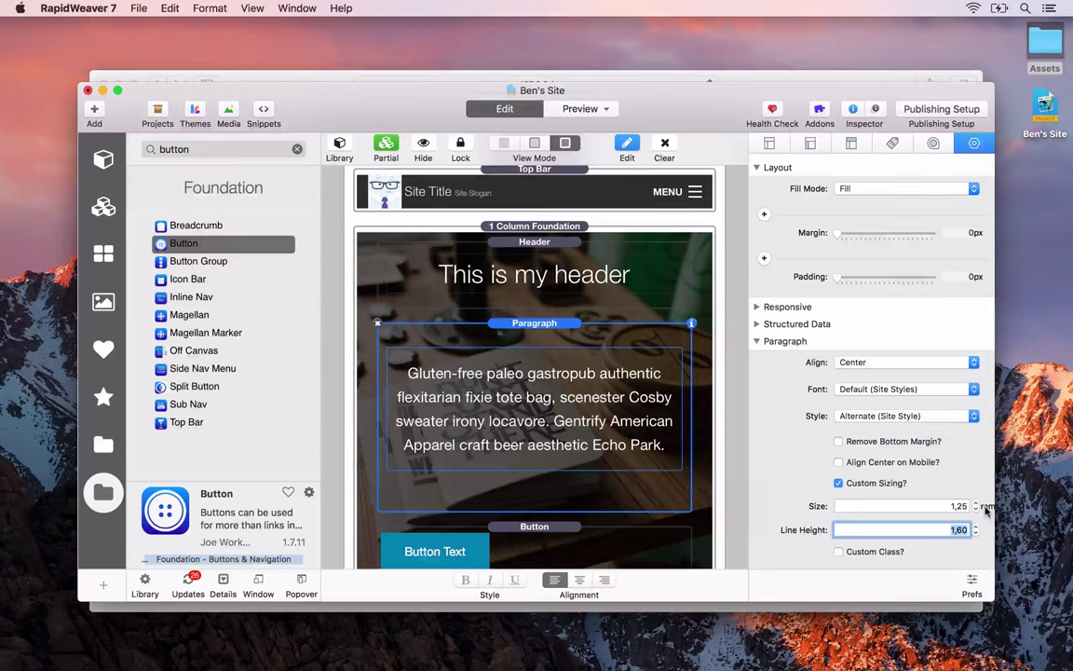
# Keep the banner button Primary, centre it, and relabel it 'Contact Me'
pyautogui.click(559, 530)
pyautogui.scroll(-1, 560, 529)
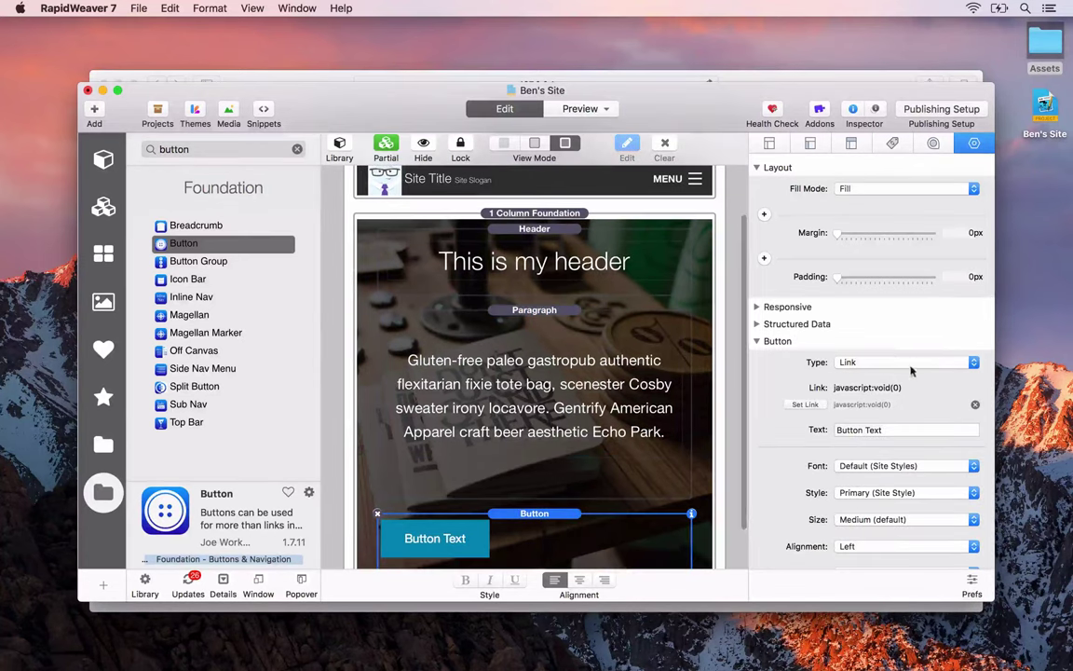
pyautogui.click(879, 494)
pyautogui.click(879, 493)
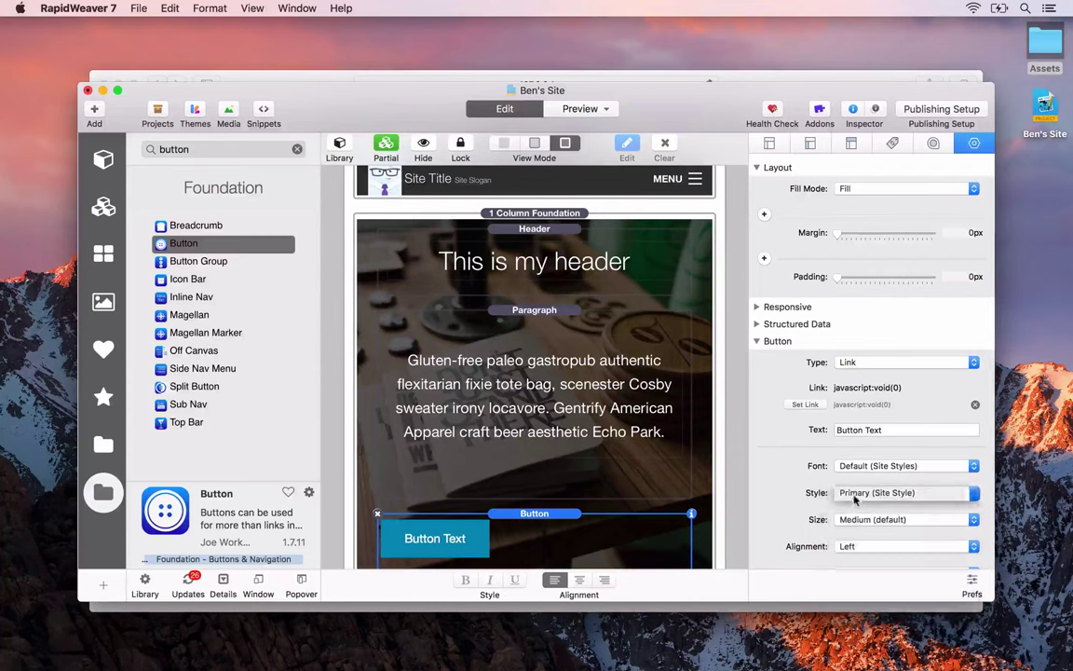
pyautogui.click(855, 546)
pyautogui.click(857, 559)
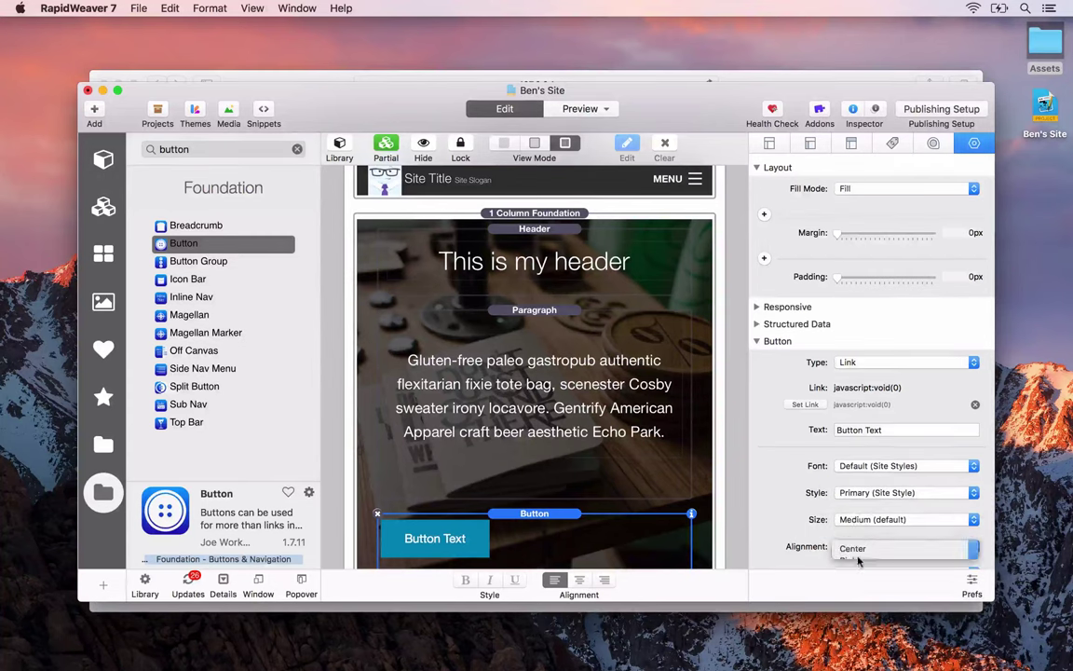
pyautogui.scroll(-1, 859, 562)
pyautogui.scroll(-2, 859, 562)
pyautogui.tripleClick(846, 368)
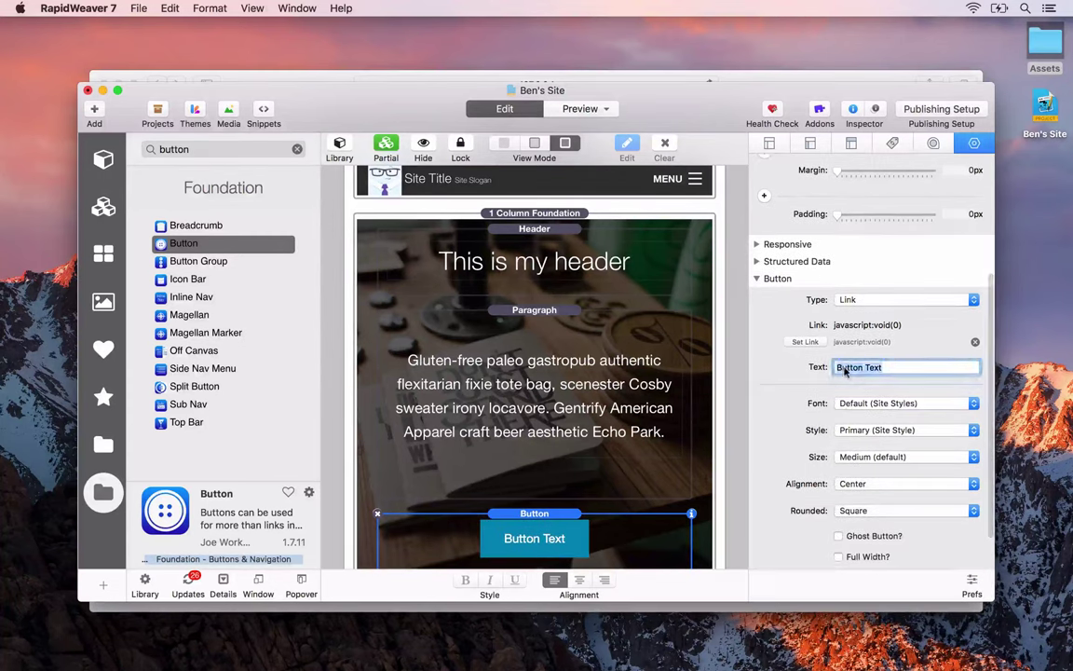
pyautogui.write('Contact M')
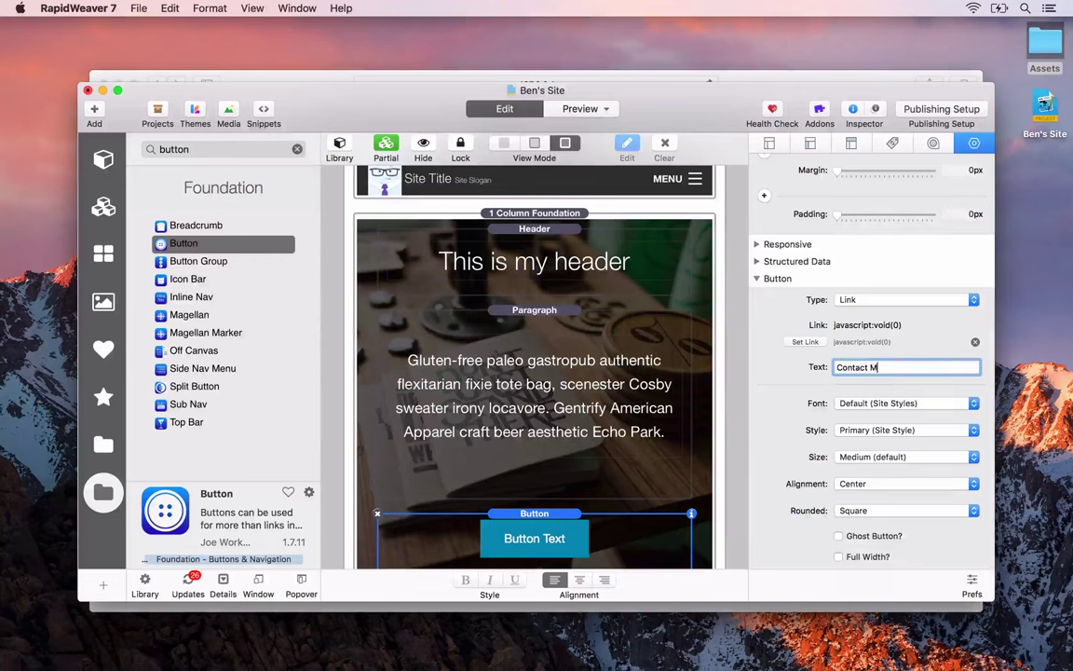
pyautogui.write('e')
# Link the Contact Me button to the site's Contact page
pyautogui.click(803, 342)
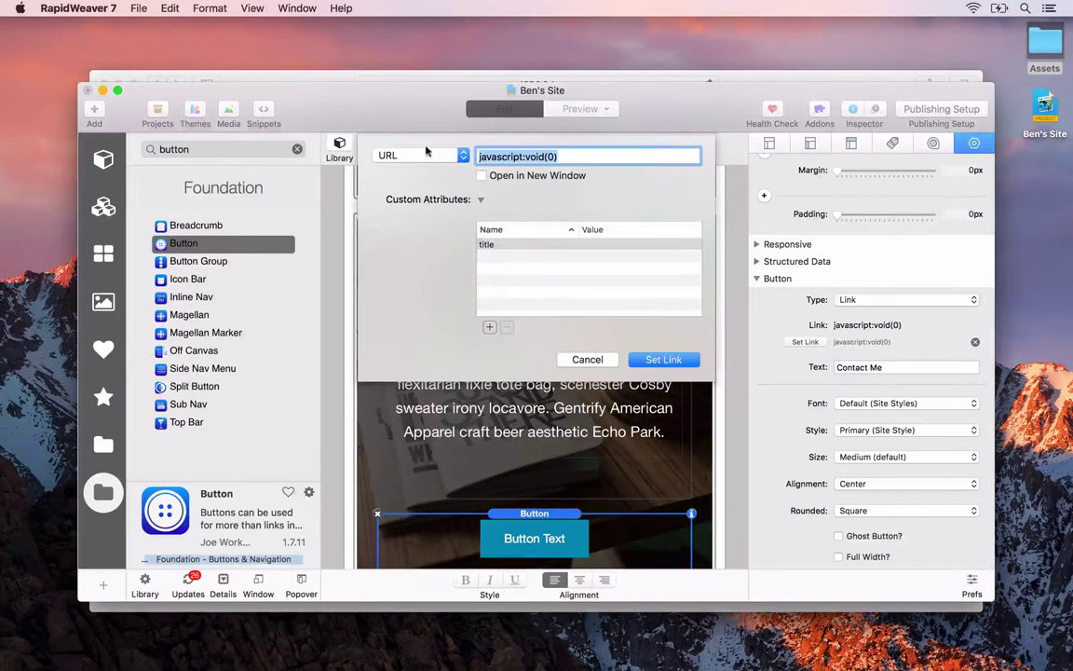
pyautogui.click(427, 151)
pyautogui.moveTo(410, 175)
pyautogui.click(503, 198)
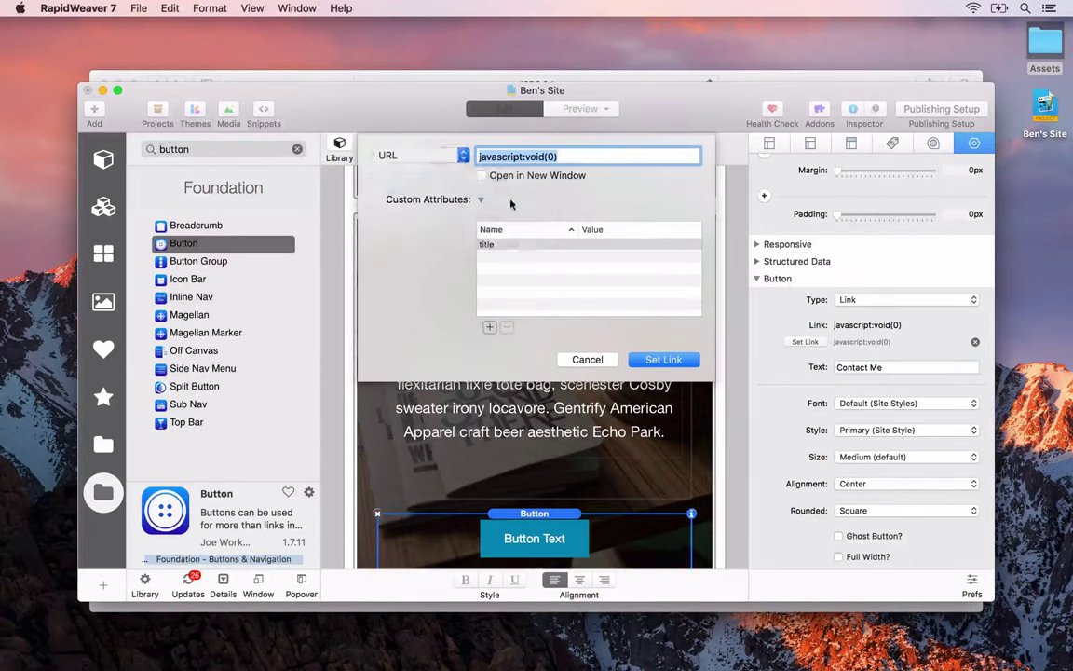
pyautogui.click(664, 360)
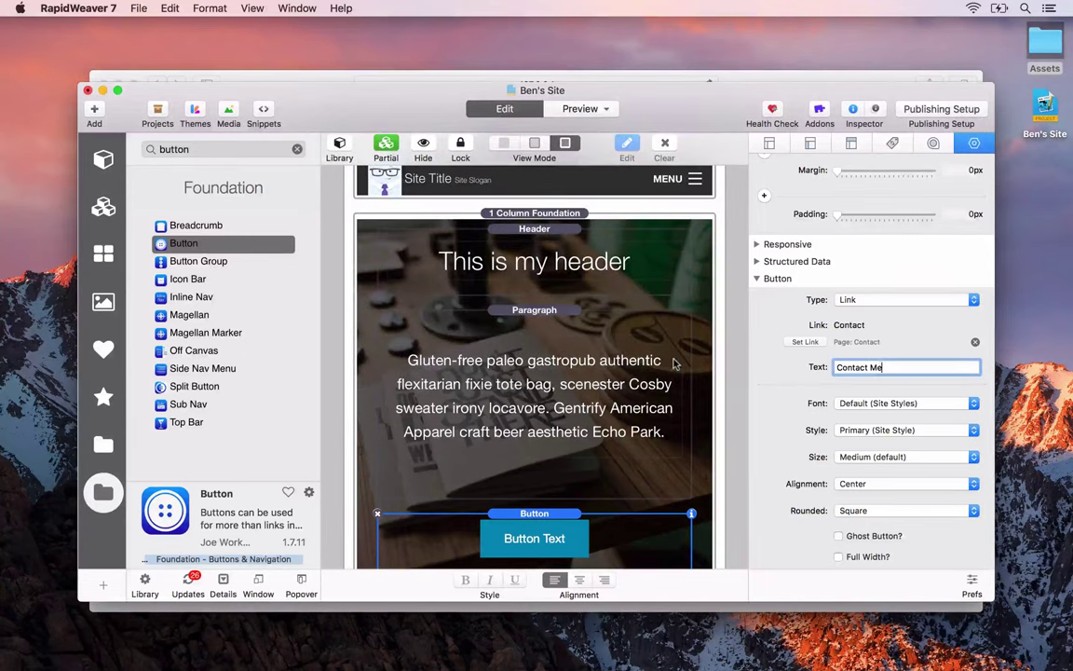
pyautogui.click(550, 213)
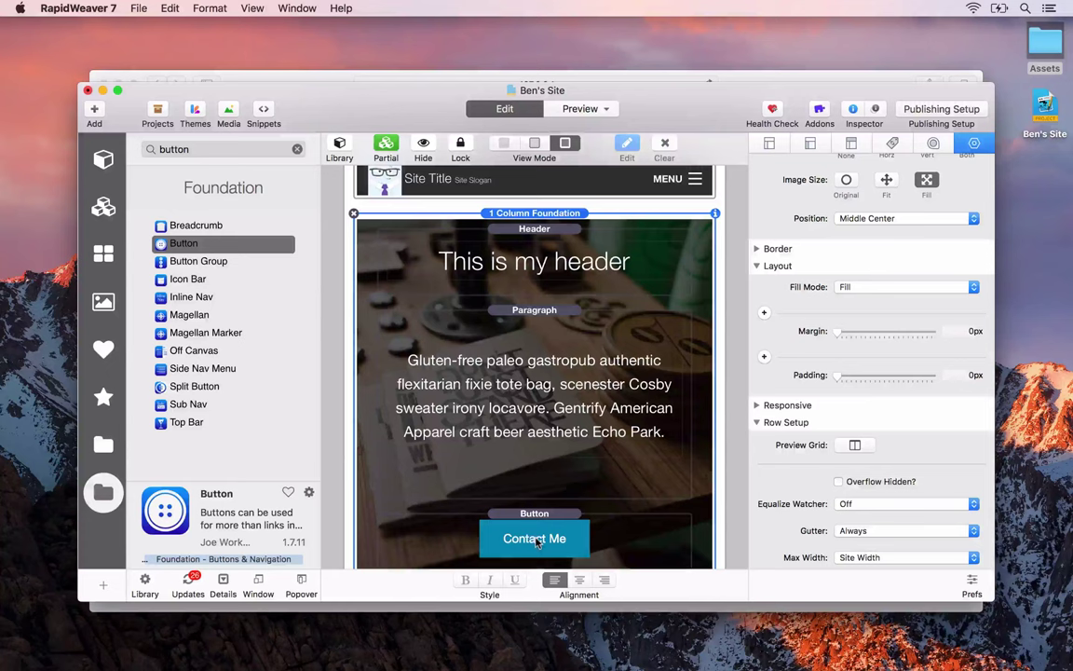
# Enable Detailed Padding on the 1 Column Foundation row with px as the vertical unit
pyautogui.scroll(-2, 531, 533)
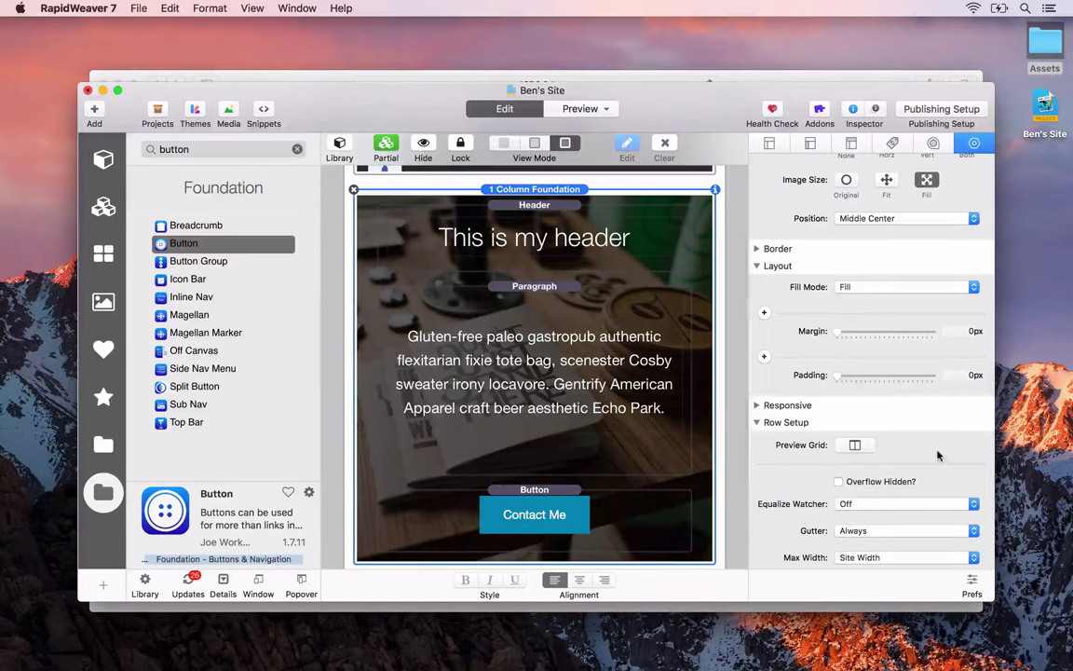
pyautogui.click(757, 407)
pyautogui.click(756, 407)
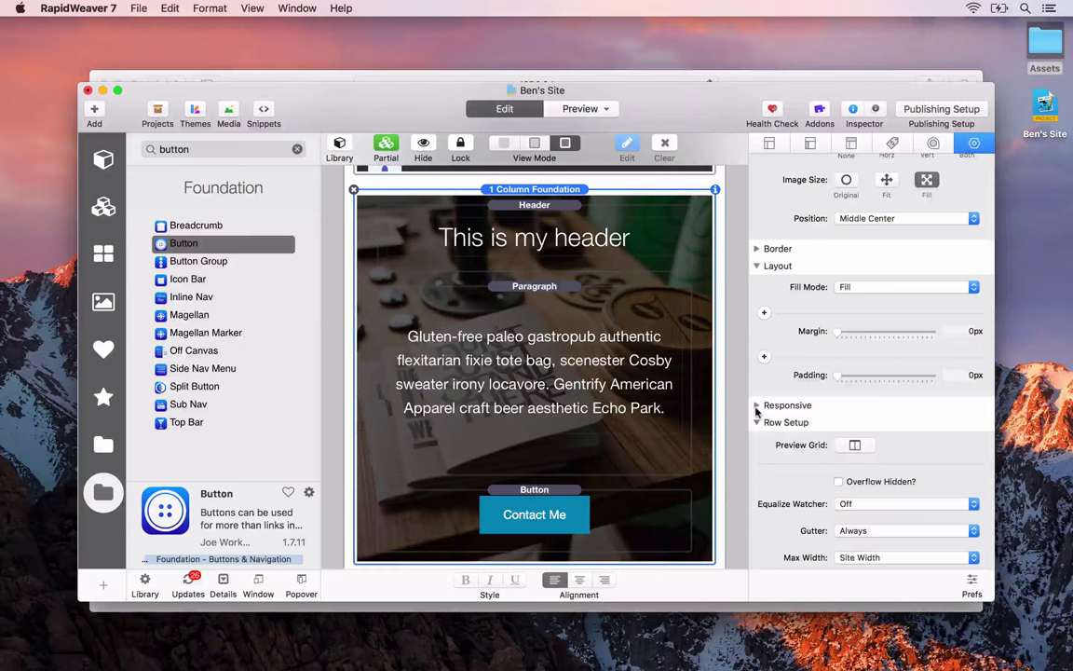
pyautogui.scroll(-5, 757, 410)
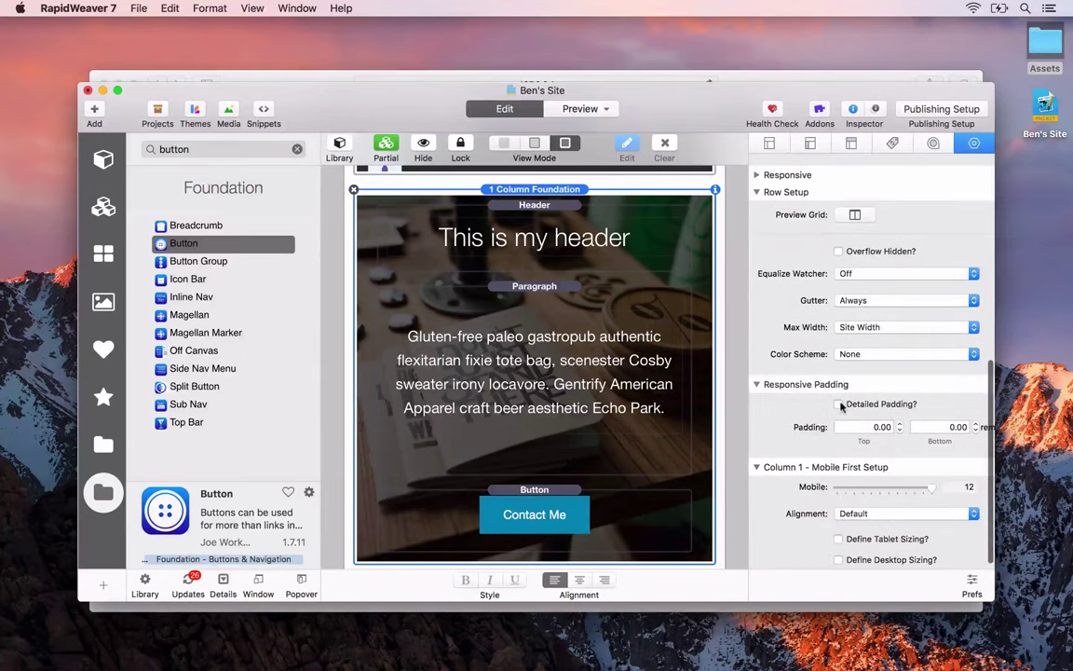
pyautogui.click(839, 404)
pyautogui.scroll(-3, 848, 482)
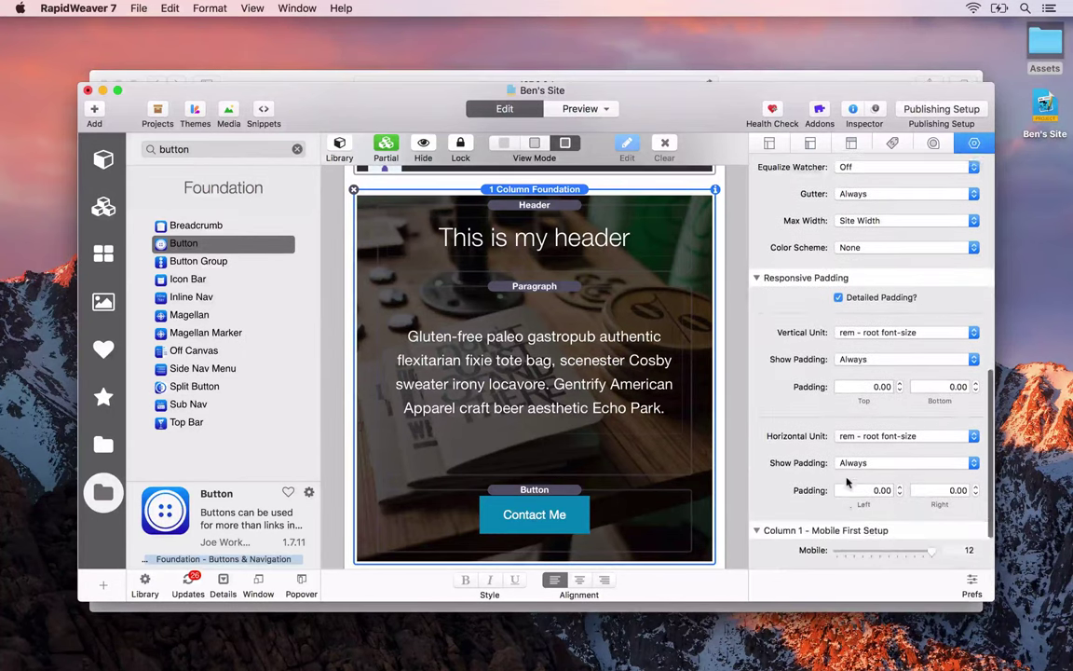
pyautogui.click(852, 312)
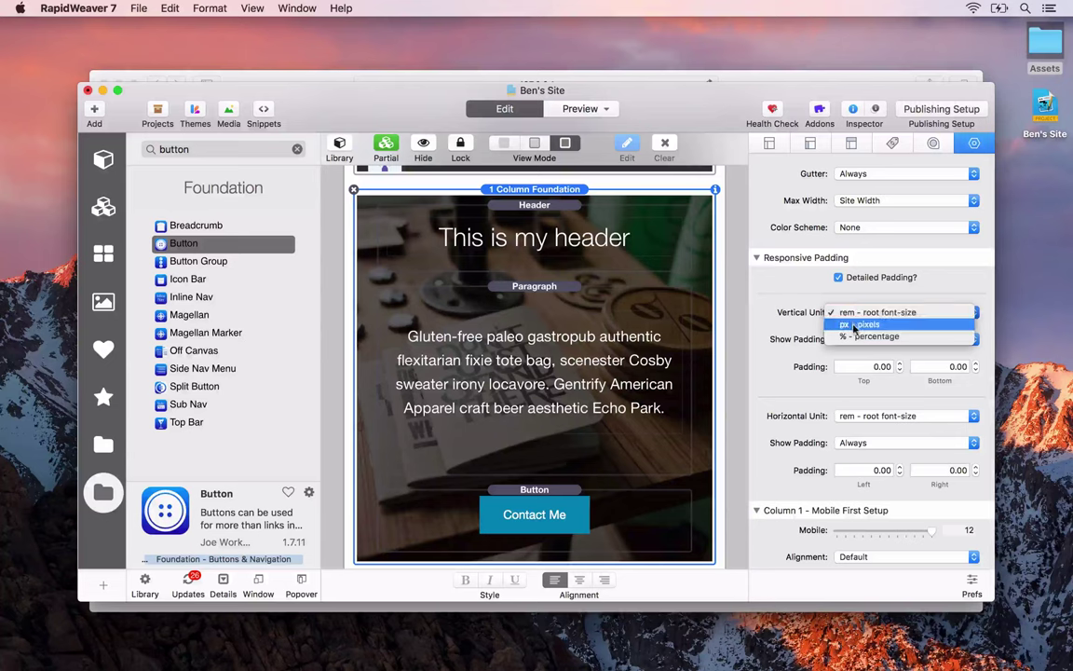
pyautogui.click(850, 324)
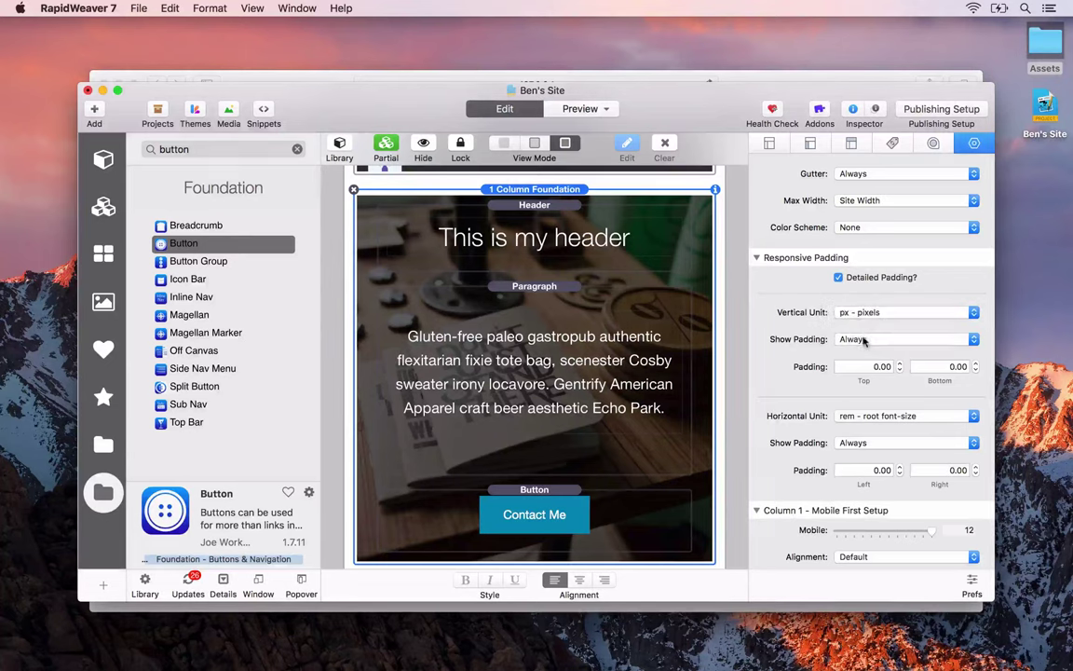
# Set the row's top and bottom padding to 80 px, then switch to Safari
pyautogui.click(867, 369)
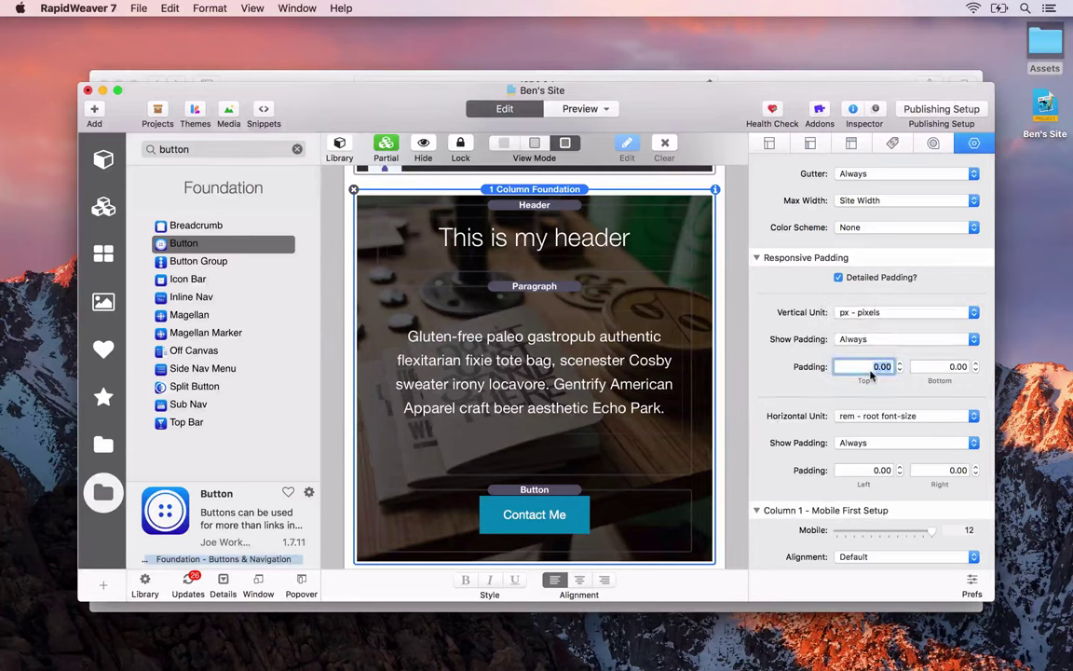
pyautogui.write('80')
pyautogui.press('Tab')
pyautogui.write('80')
pyautogui.press('Tab')
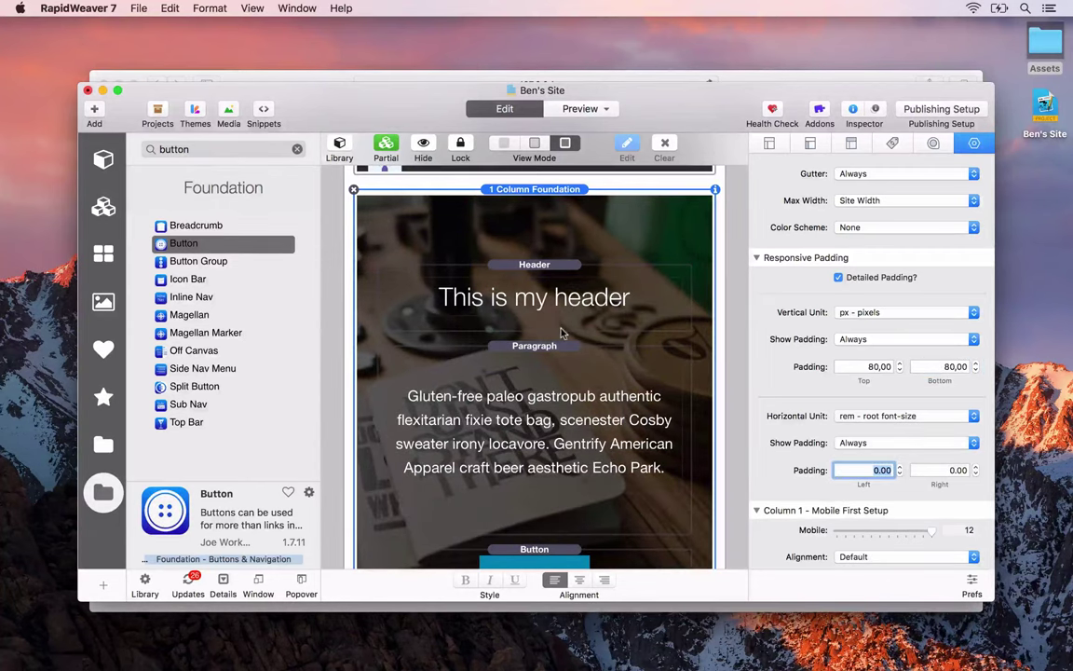
pyautogui.press('super+Tab')
pyautogui.press('super+Tab')
pyautogui.press('Tab')
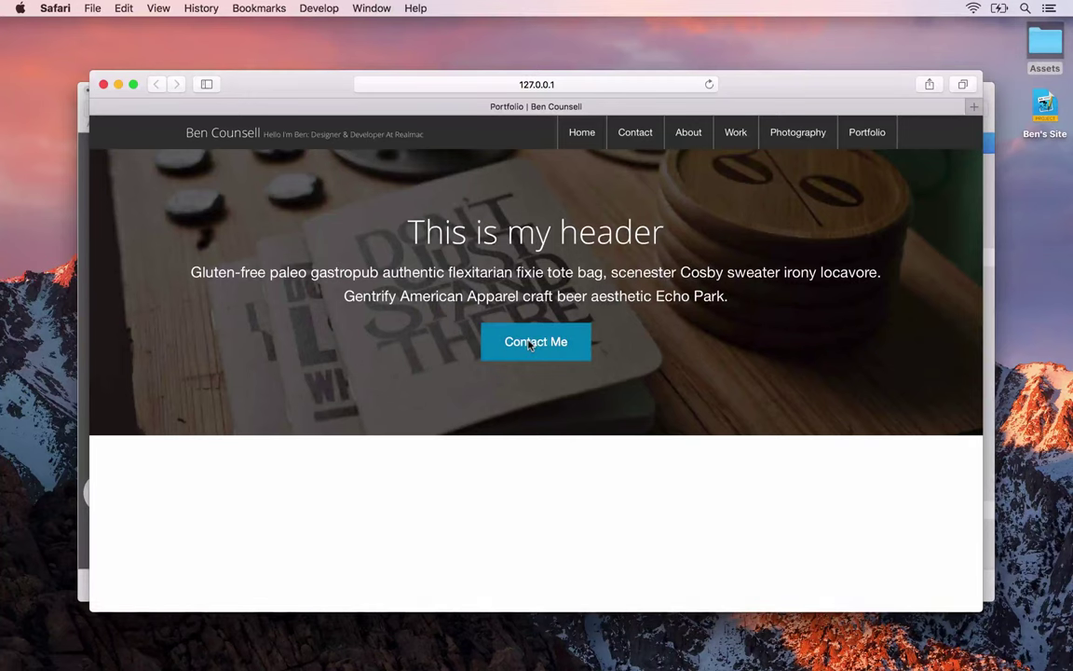
# Return from the Safari preview to the RapidWeaver project
pyautogui.press('super+Tab')
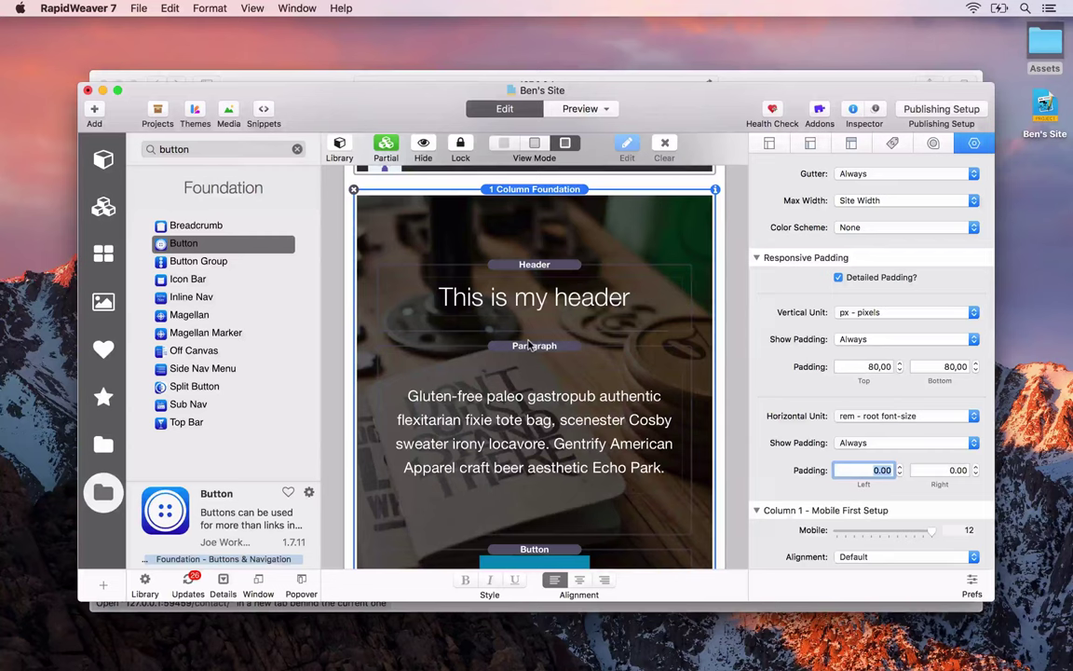
# Collapse the header row, add a 3 Column Foundation below, and nest a 2 Column Foundation in column one
pyautogui.click(421, 146)
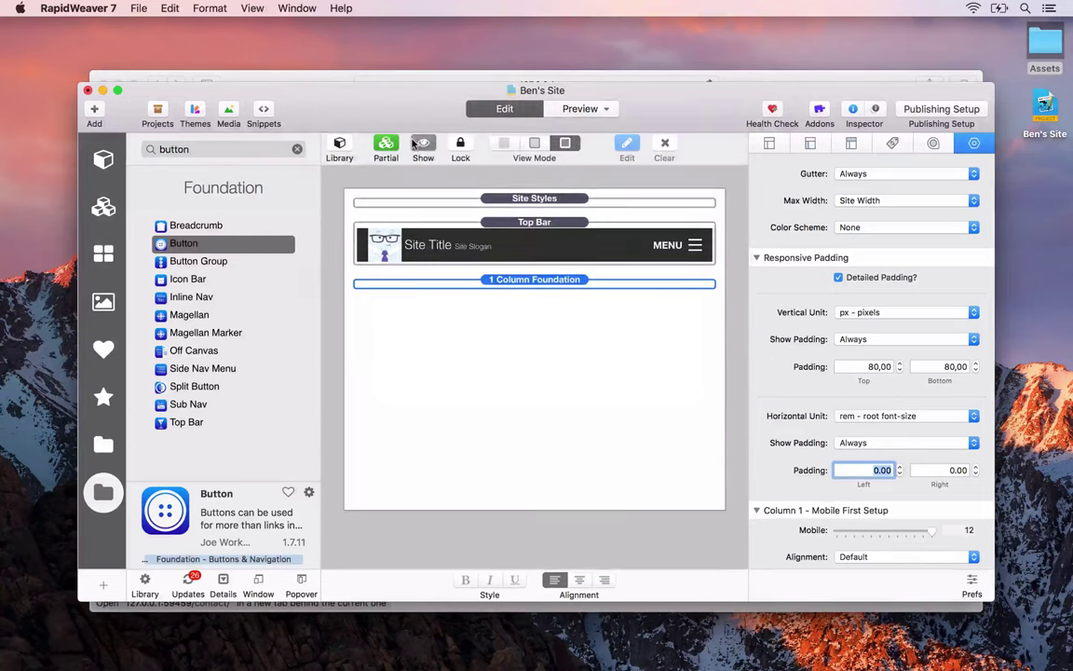
pyautogui.click(297, 149)
pyautogui.moveTo(177, 282); pyautogui.dragTo(473, 328)
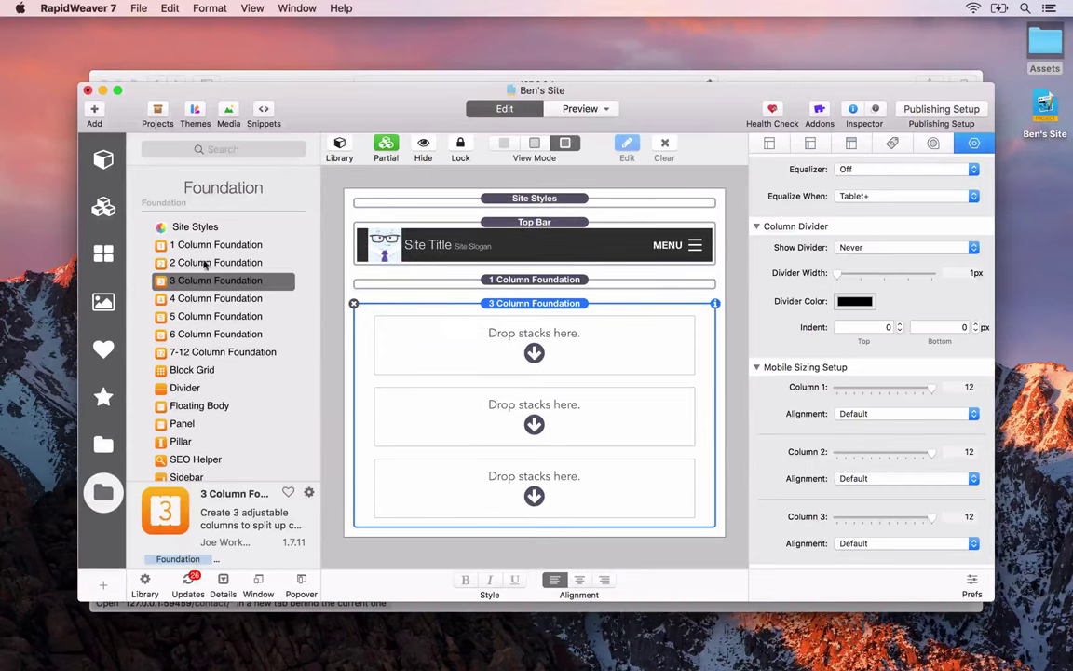
pyautogui.moveTo(196, 263); pyautogui.dragTo(420, 340)
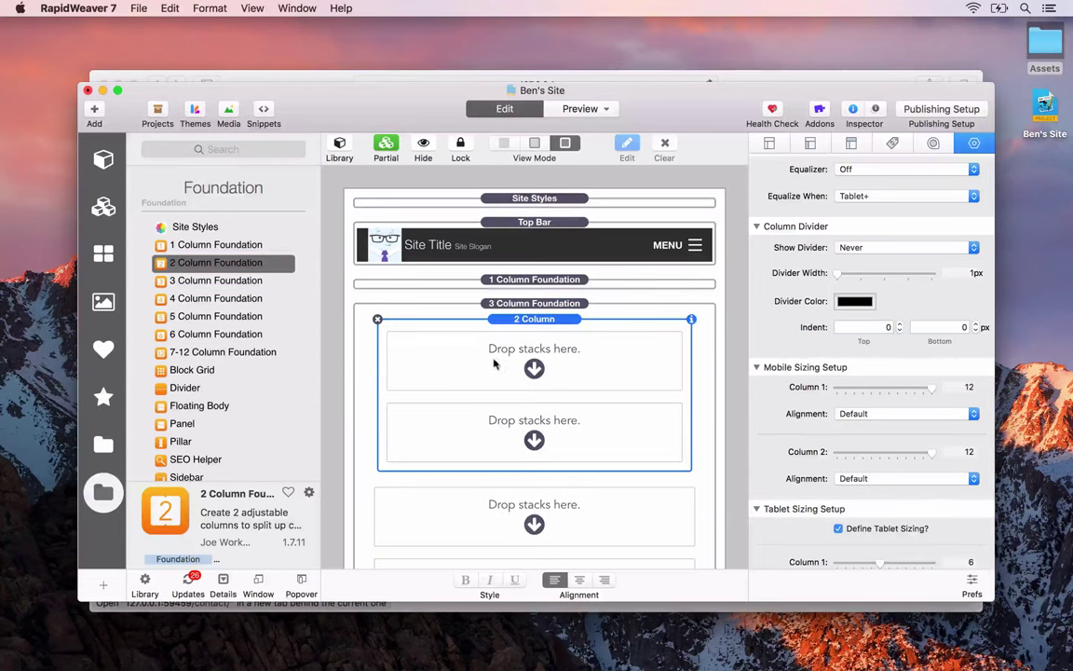
pyautogui.click(337, 147)
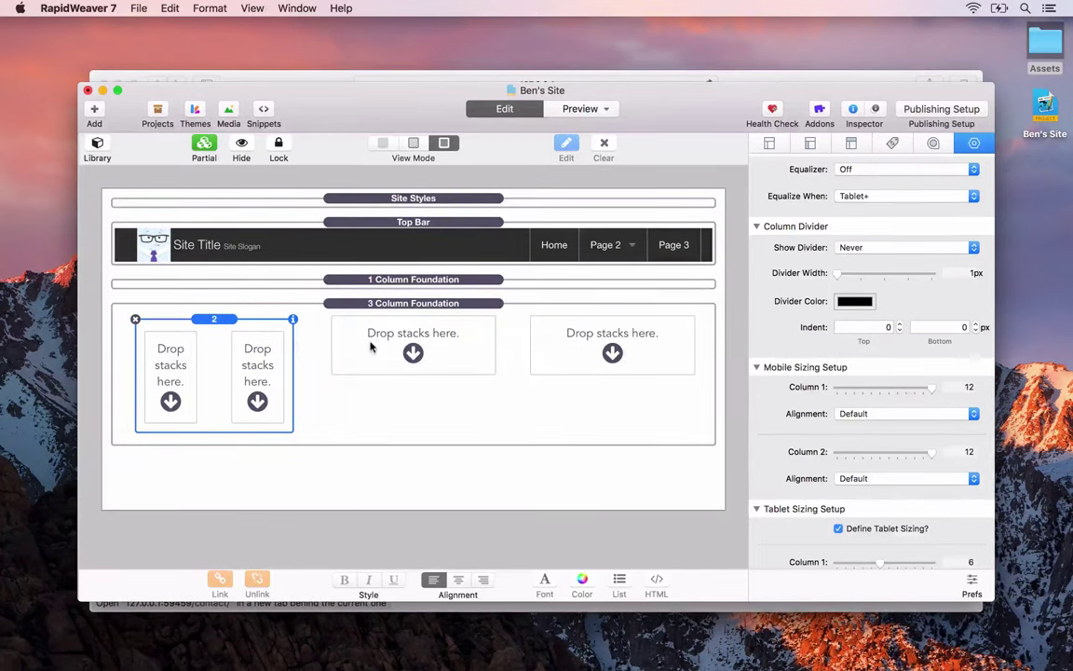
pyautogui.press('super+alt+i')
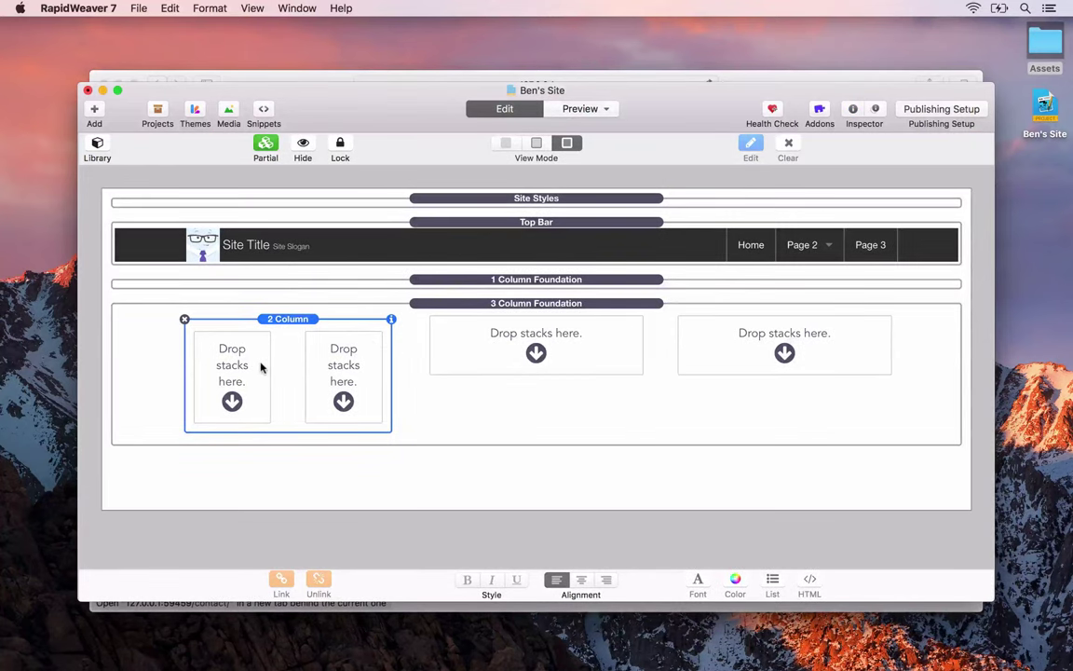
# Search the library for 'image' and drop an Image stack into the 2 Column block's first column
pyautogui.click(97, 143)
pyautogui.click(188, 149)
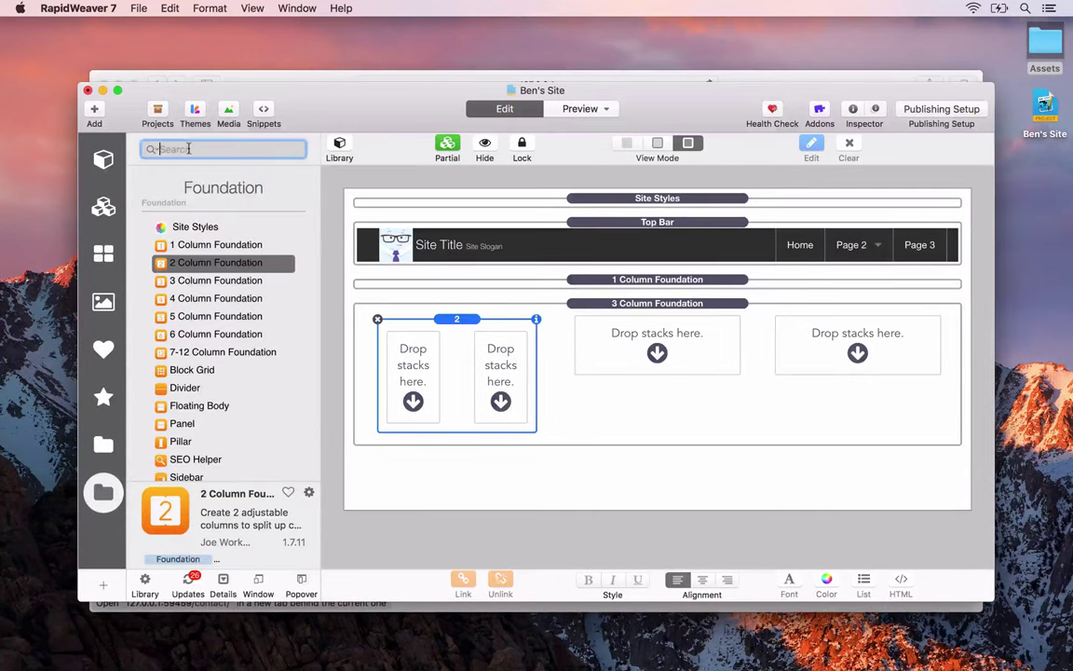
pyautogui.write('icon')
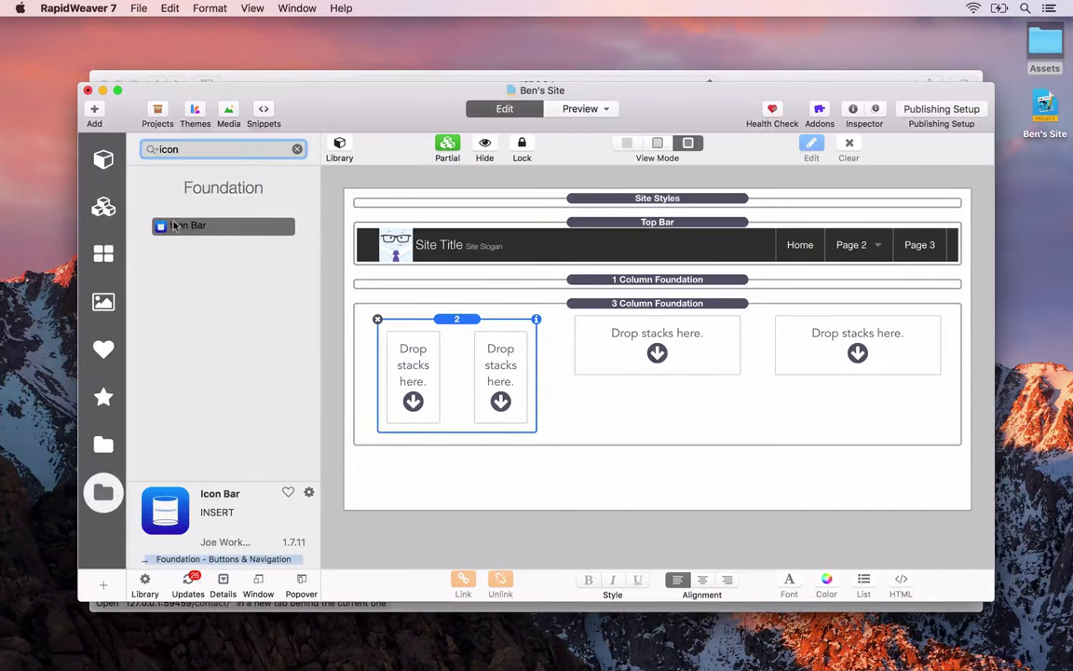
pyautogui.click(297, 149)
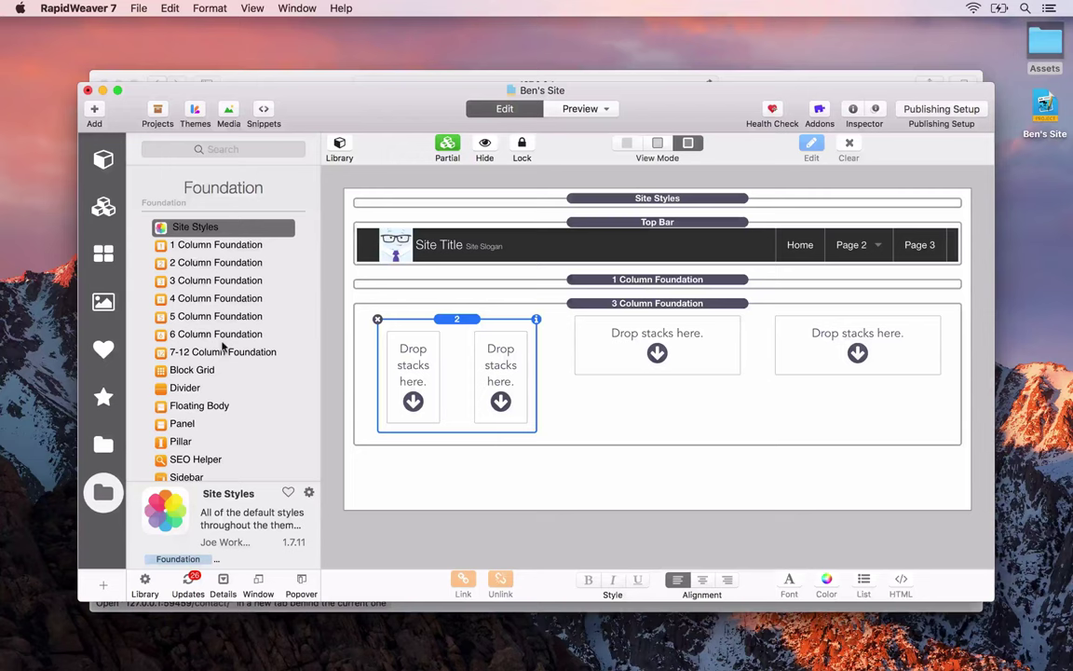
pyautogui.scroll(-15, 222, 346)
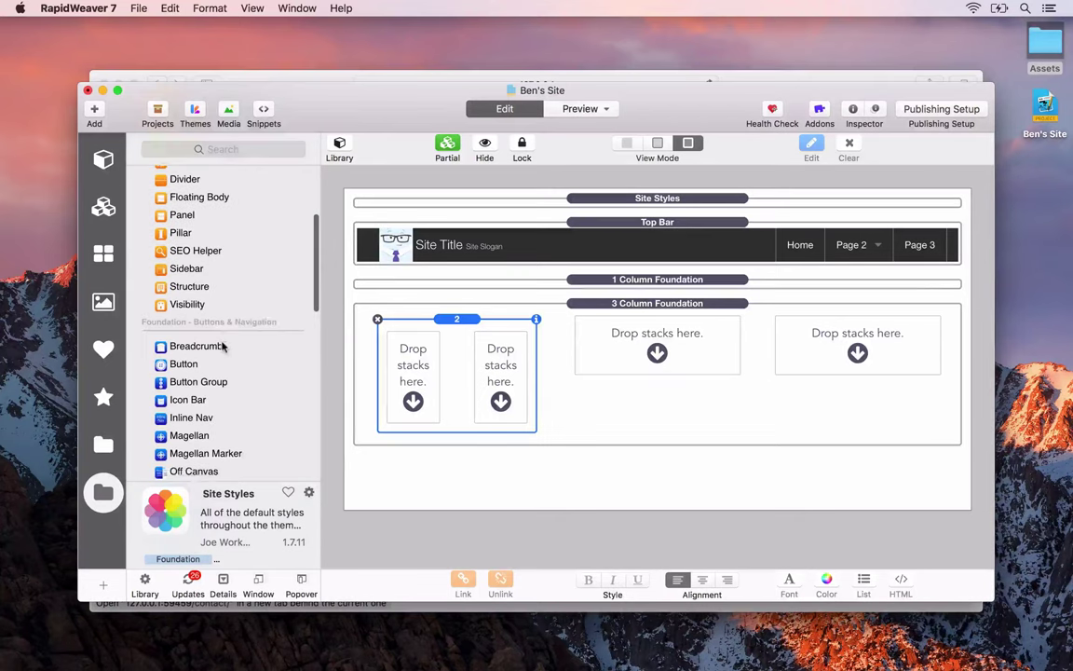
pyautogui.scroll(-5, 222, 346)
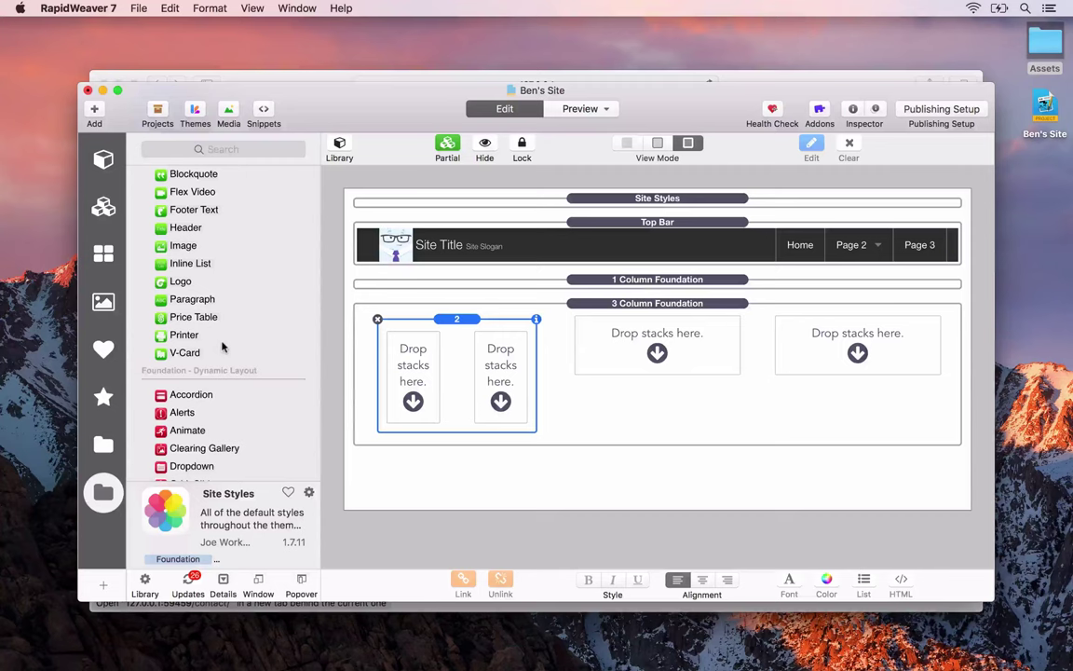
pyautogui.scroll(-15, 222, 347)
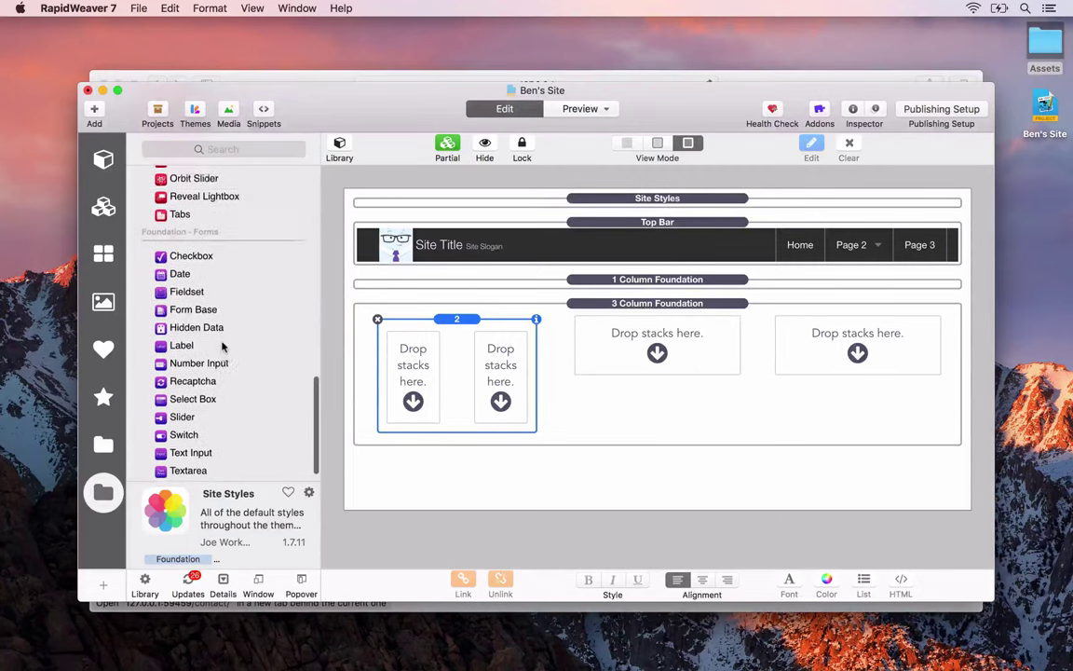
pyautogui.scroll(15, 222, 346)
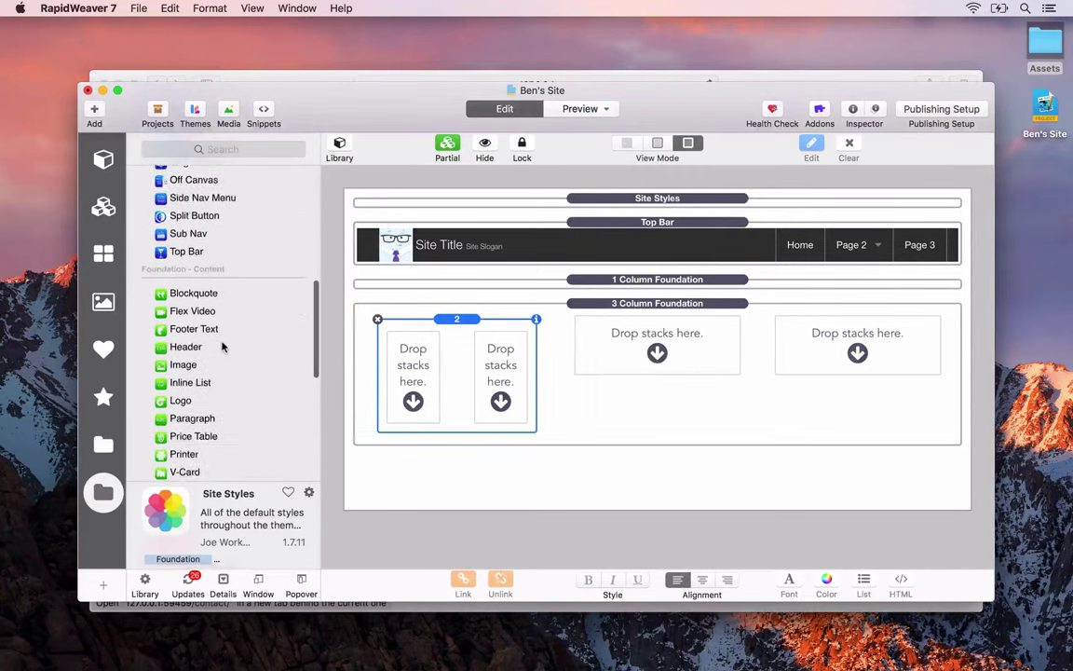
pyautogui.scroll(10, 222, 347)
pyautogui.click(220, 149)
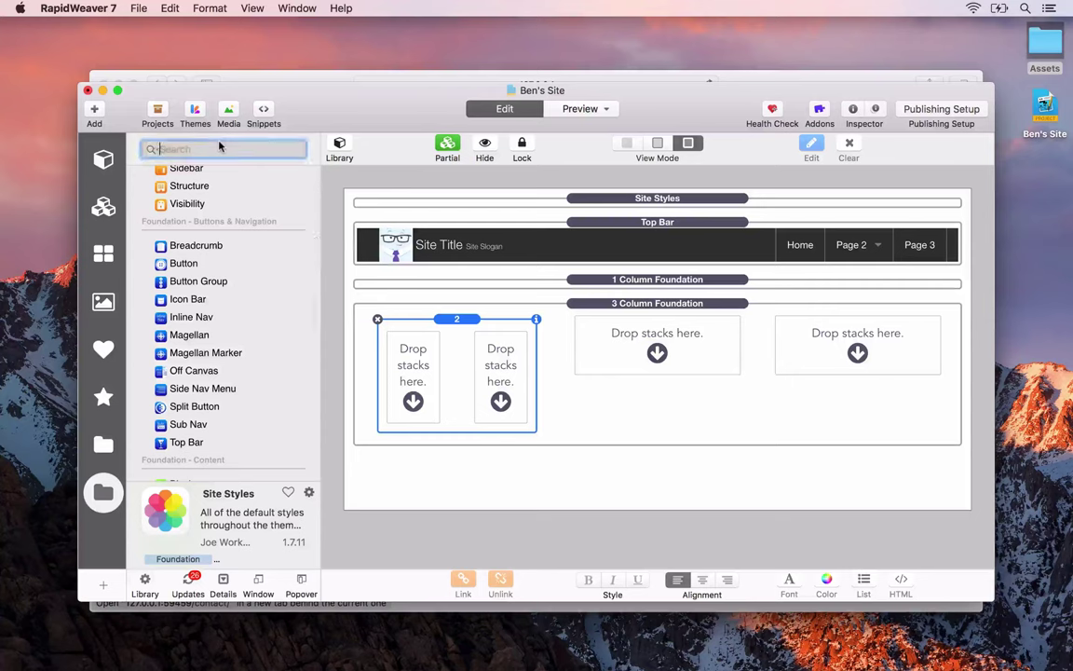
pyautogui.write('image')
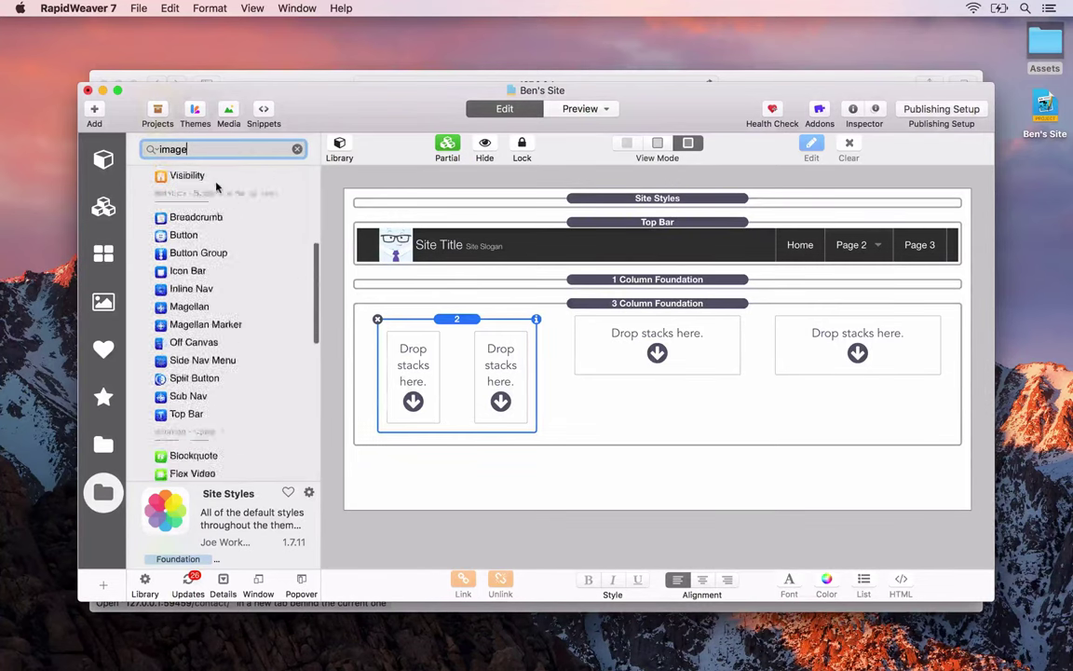
pyautogui.scroll(-8, 224, 186)
pyautogui.moveTo(205, 237); pyautogui.dragTo(390, 326)
# Drag 1.jpg from Assets > Projects in Finder onto the Image stack
pyautogui.doubleClick(427, 349)
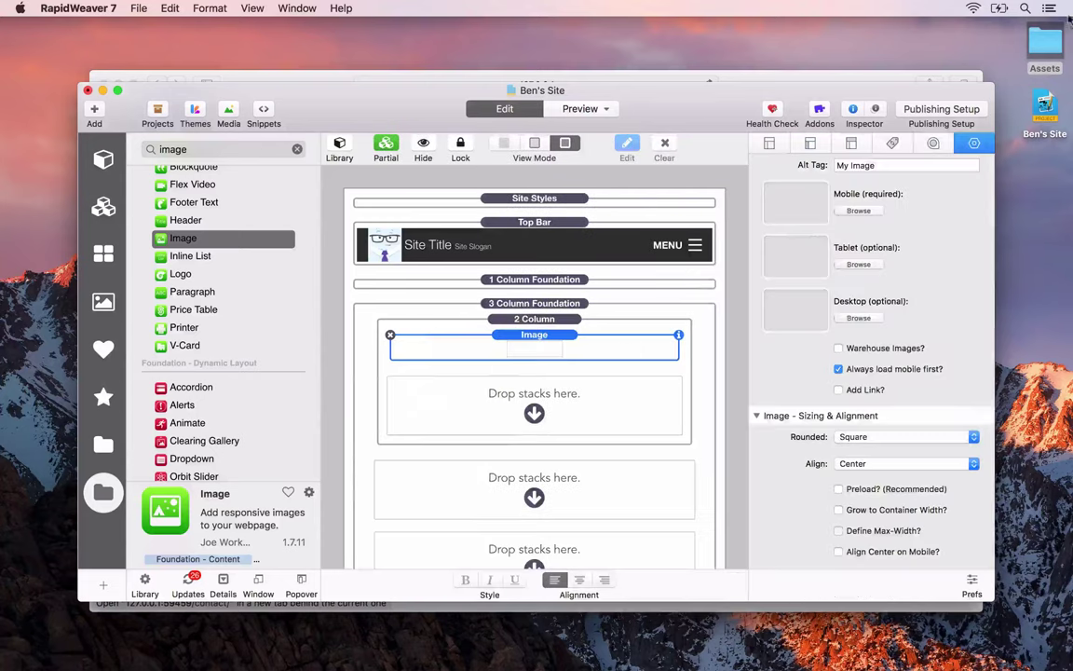
pyautogui.doubleClick(1045, 39)
pyautogui.click(438, 187)
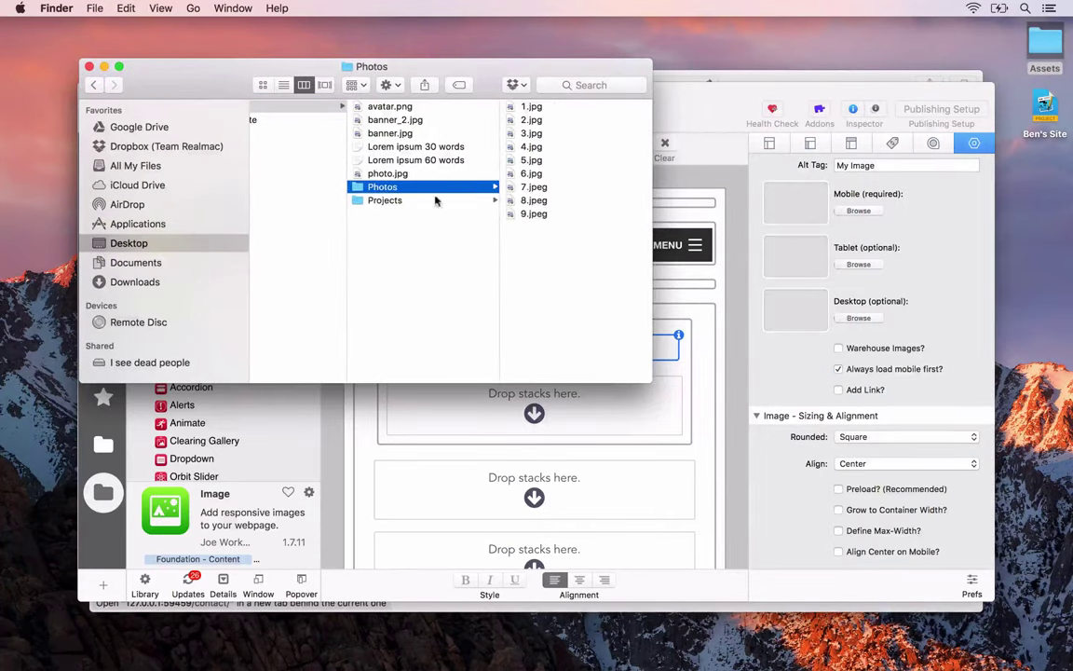
pyautogui.click(416, 201)
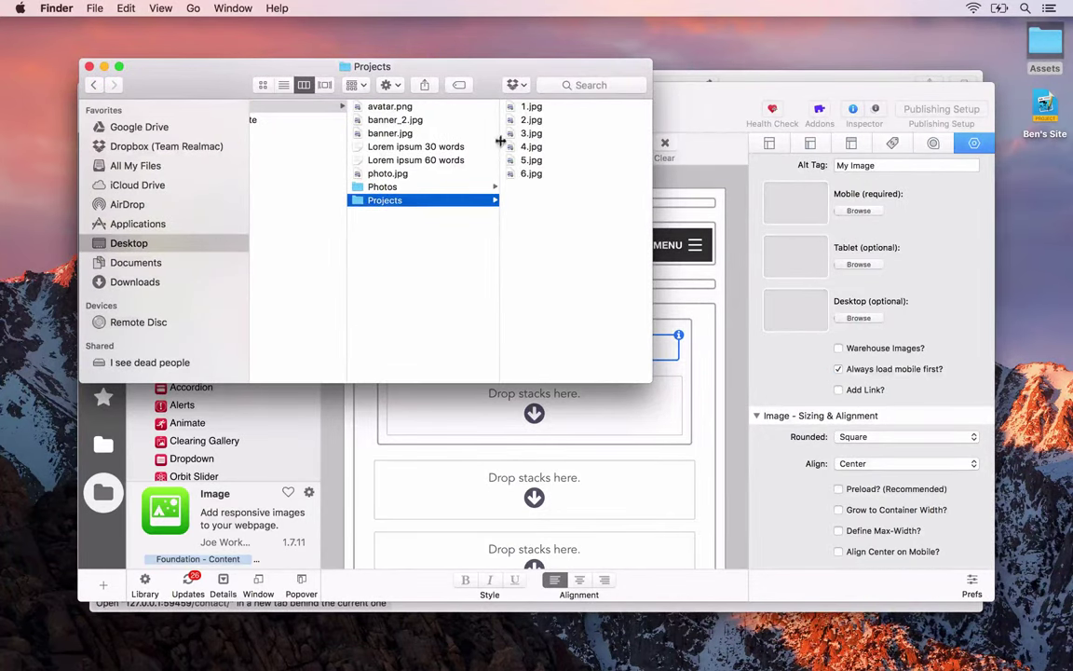
pyautogui.press('Right')
pyautogui.moveTo(481, 81); pyautogui.dragTo(195, 37)
pyautogui.moveTo(93, 65); pyautogui.dragTo(524, 356)
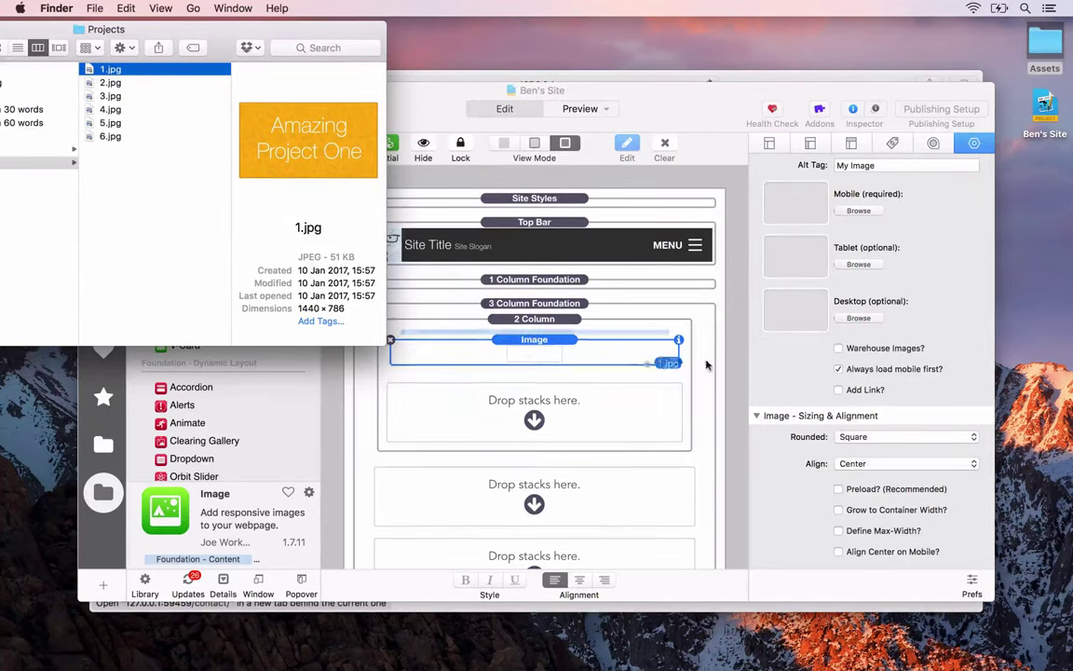
pyautogui.click(879, 223)
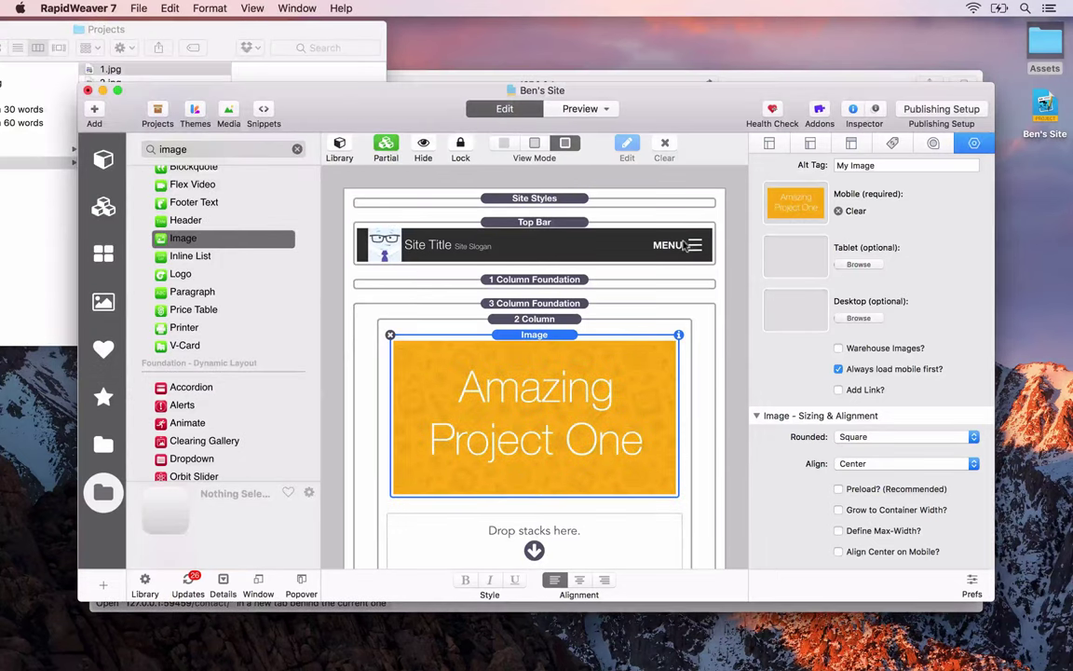
# Add a Paragraph stack beside the project image and copy the image-and-text pair into the other columns
pyautogui.click(339, 149)
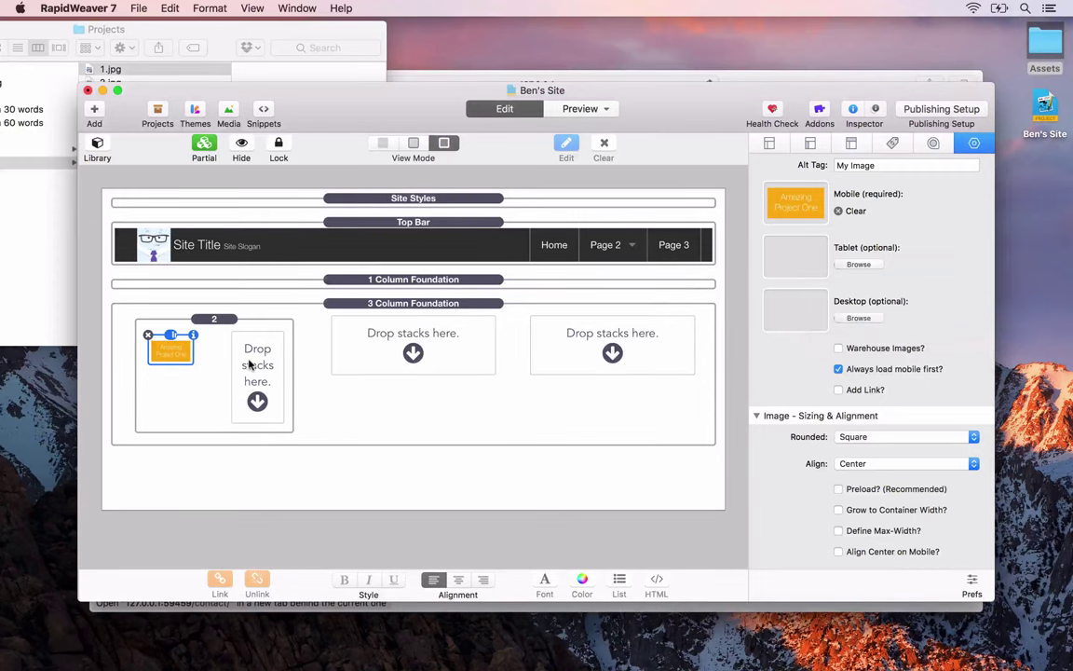
pyautogui.press('super+shift+l')
pyautogui.click(296, 149)
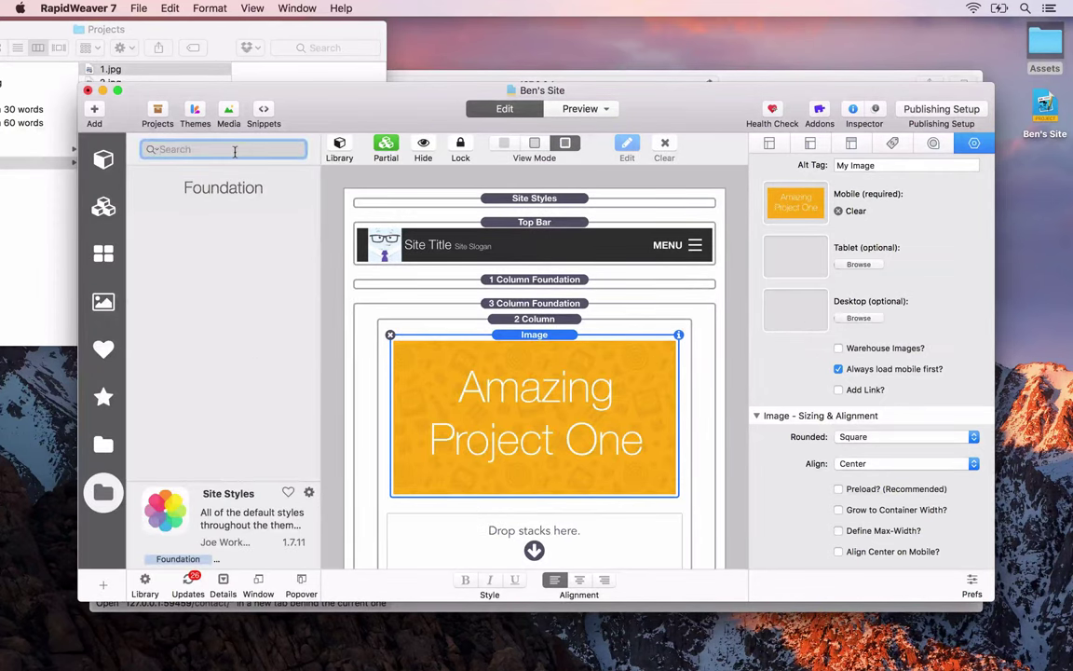
pyautogui.write('para')
pyautogui.moveTo(186, 226); pyautogui.dragTo(537, 534)
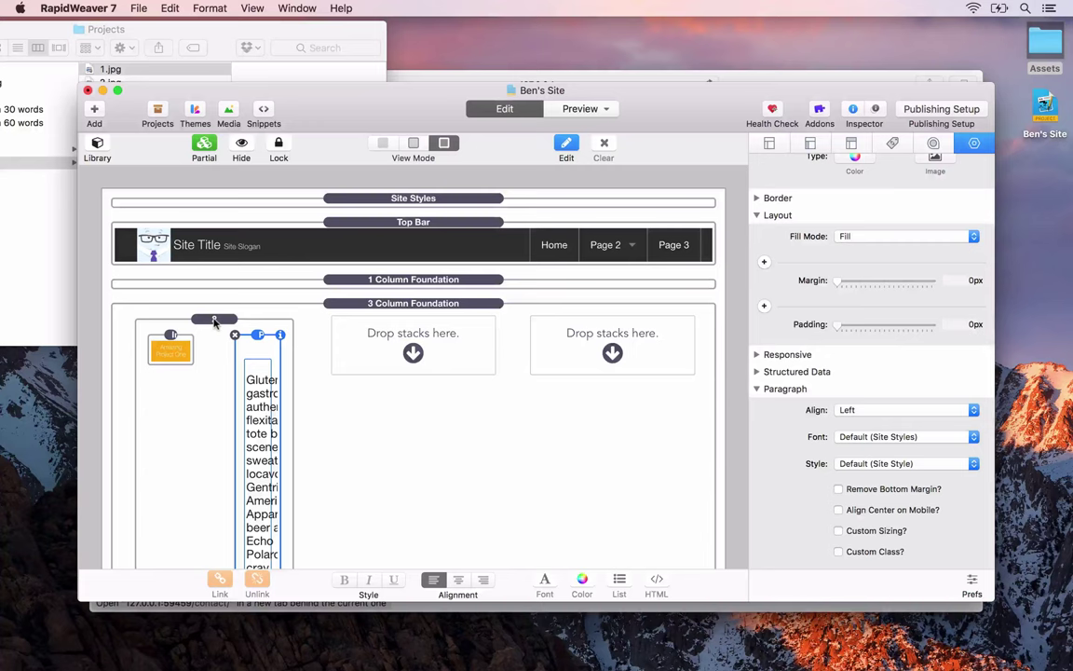
pyautogui.moveTo(213, 322); pyautogui.dragTo(587, 345)
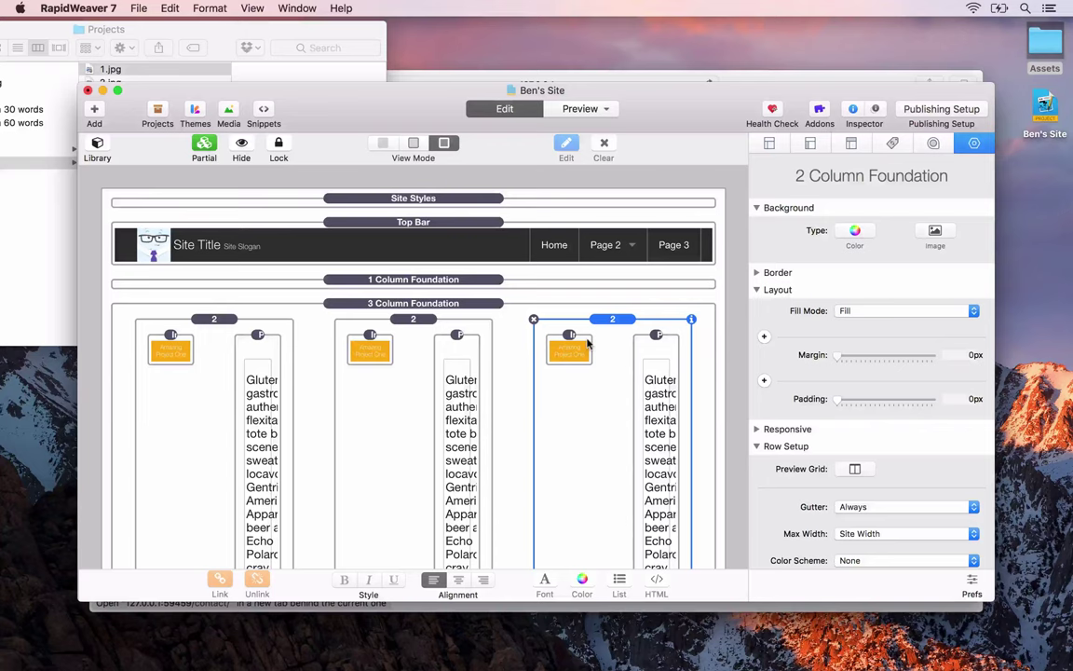
# Switch to Safari and scroll through the three Amazing Project One tiles in the preview
pyautogui.press('super+Tab')
pyautogui.press('super+Tab')
pyautogui.press('super+Tab')
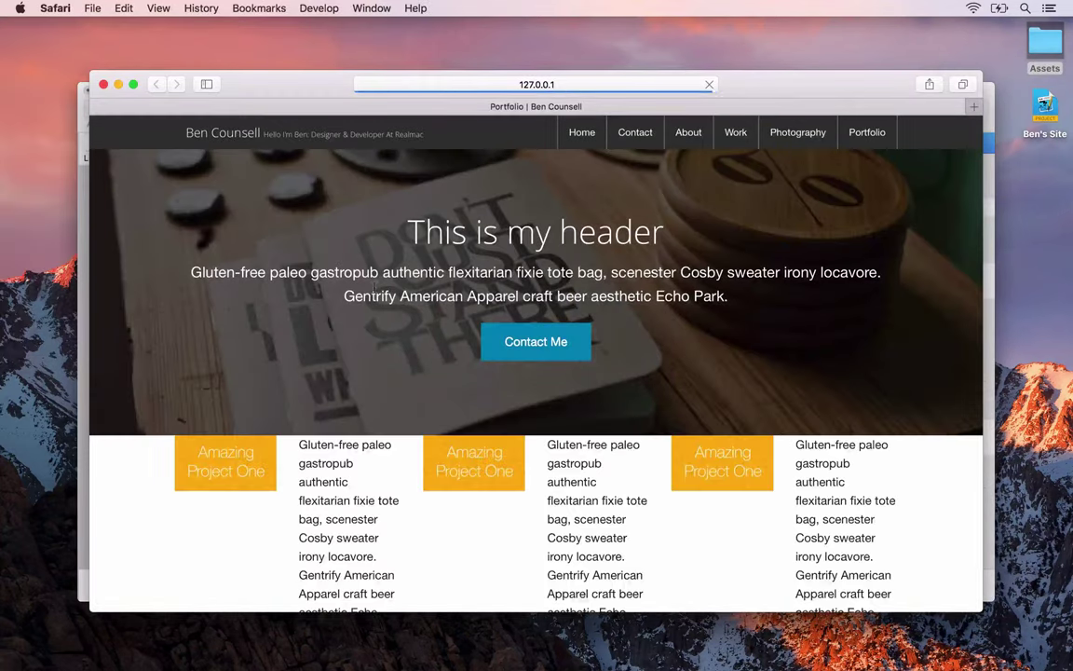
pyautogui.scroll(-2, 375, 287)
pyautogui.scroll(-10, 375, 287)
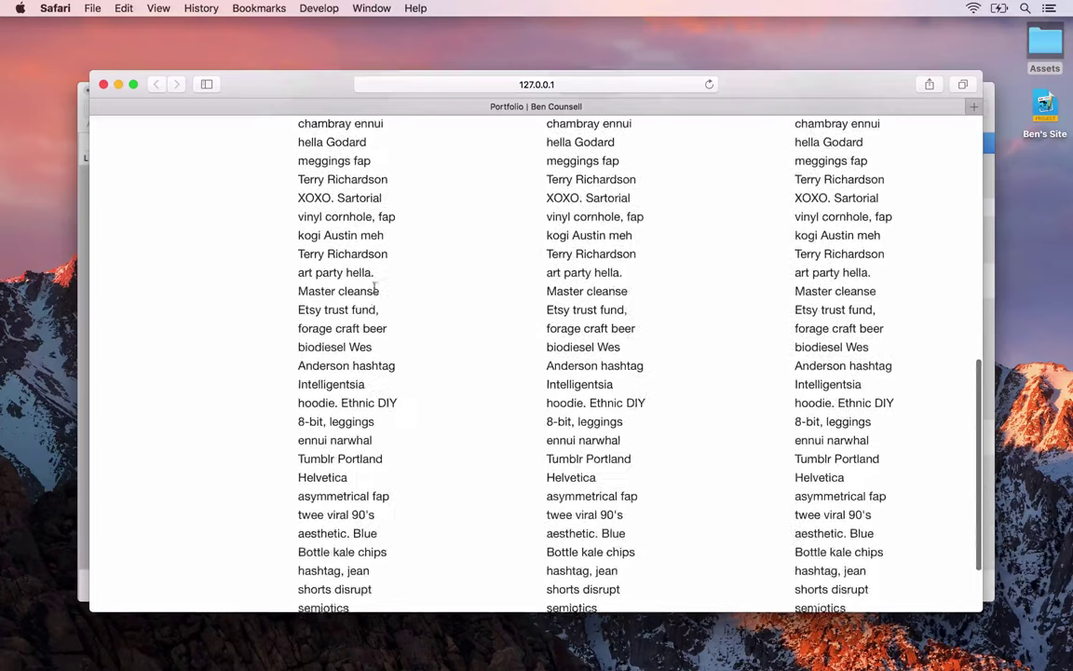
pyautogui.scroll(-2, 328, 239)
pyautogui.scroll(10, 348, 354)
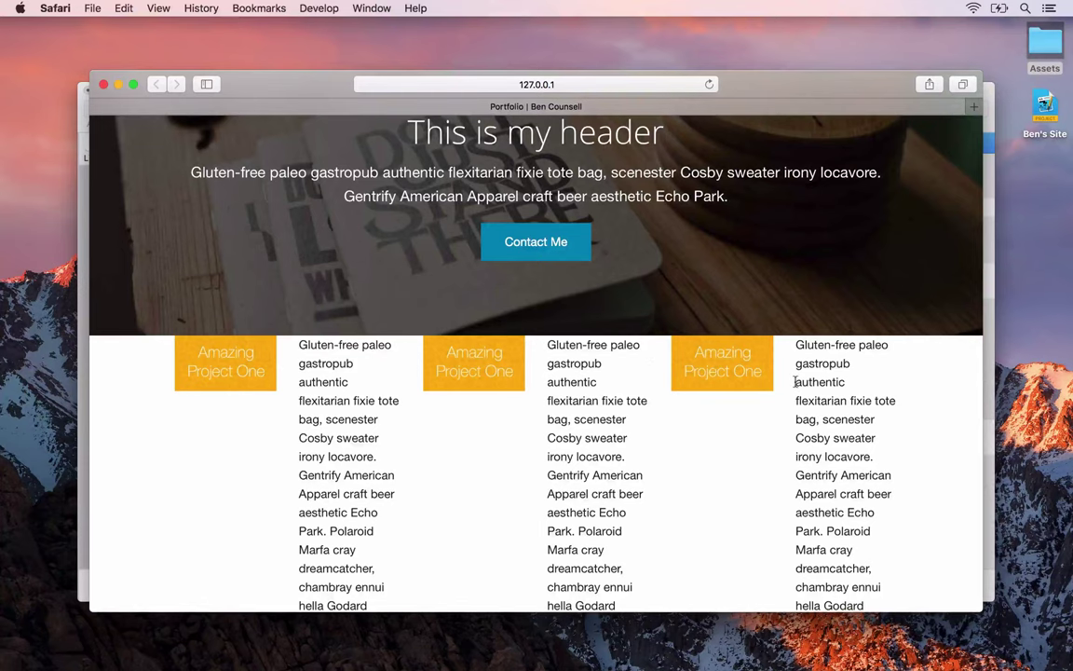
# Trim the first column's paragraph so it ends at "irony locavore."
pyautogui.press('super+Tab')
pyautogui.press('super+Tab')
pyautogui.press('super+Tab')
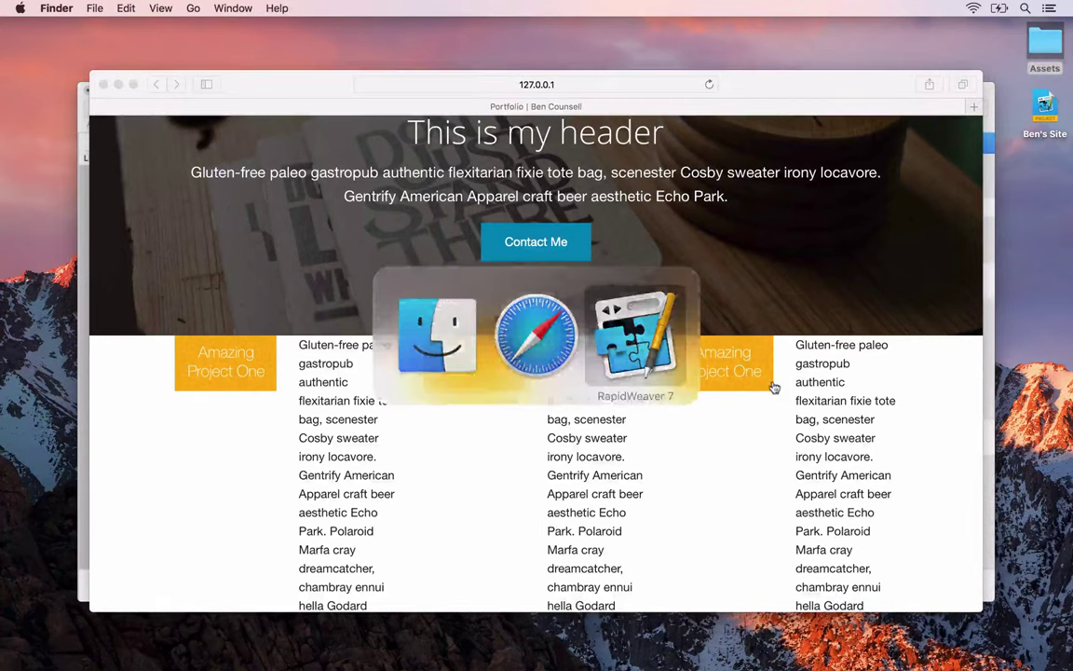
pyautogui.doubleClick(261, 378)
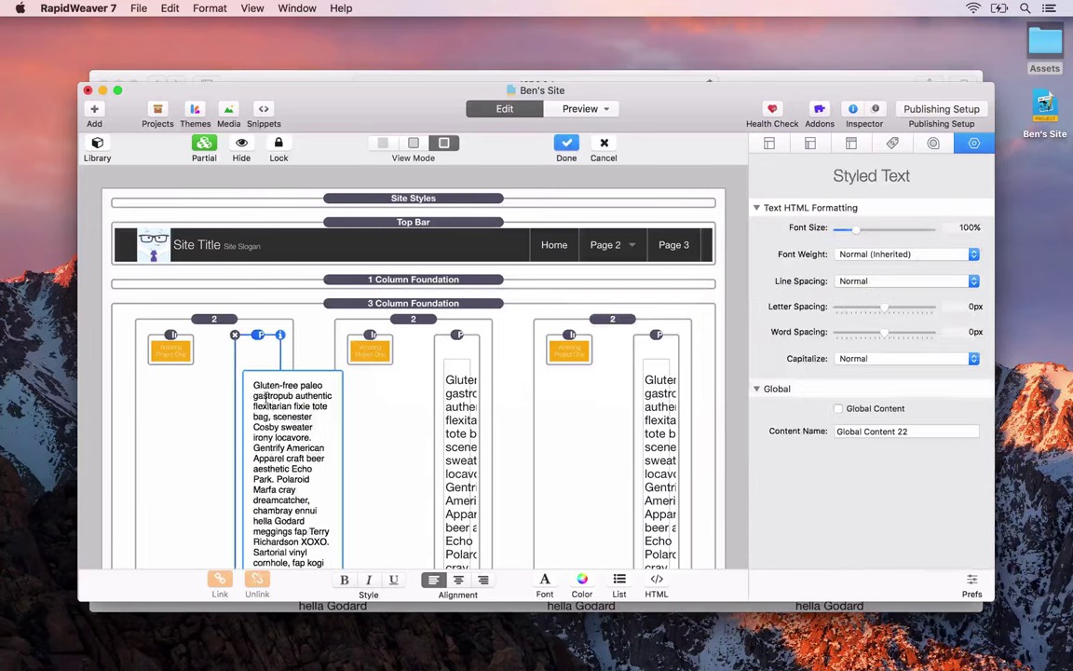
pyautogui.scroll(-6, 315, 522)
pyautogui.moveTo(315, 522); pyautogui.dragTo(287, 437)
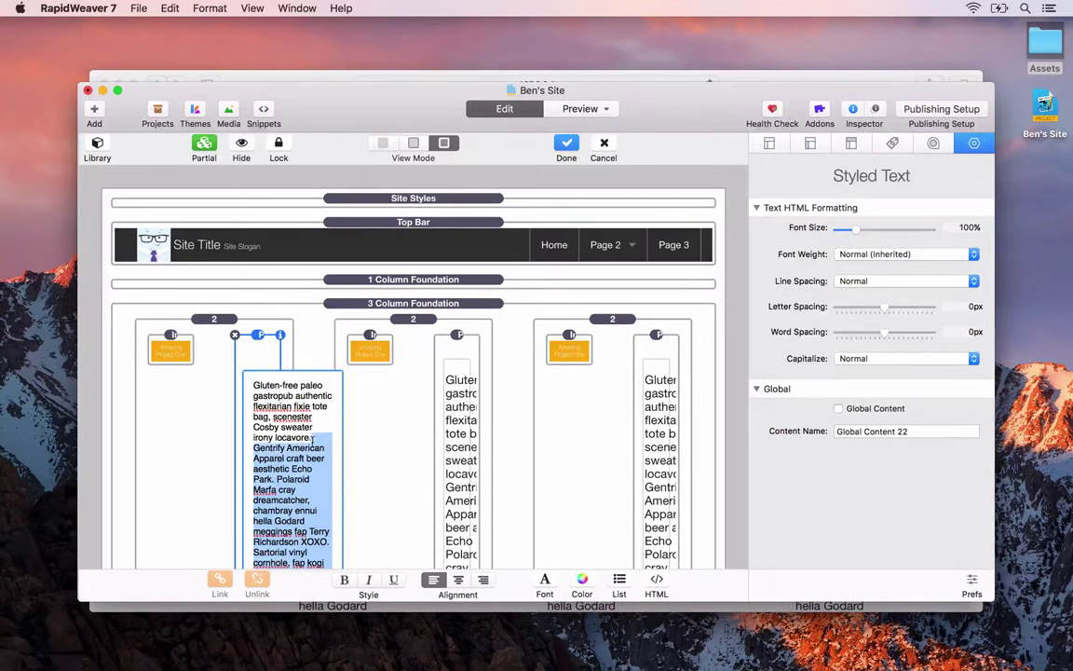
pyautogui.press('BackSpace')
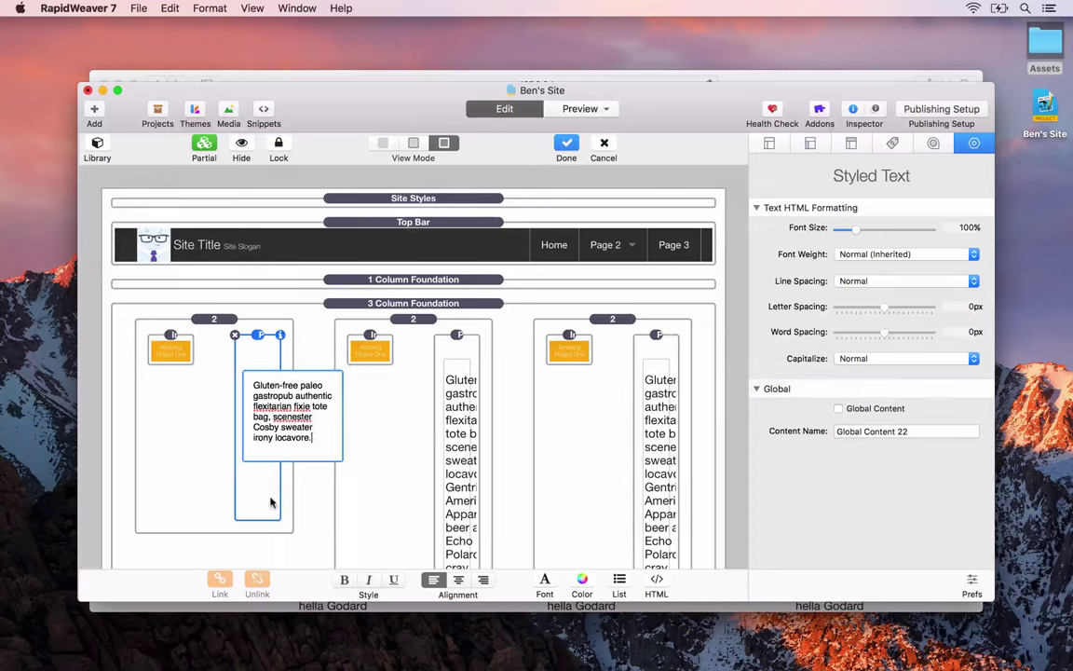
pyautogui.click(247, 480)
pyautogui.doubleClick(264, 410)
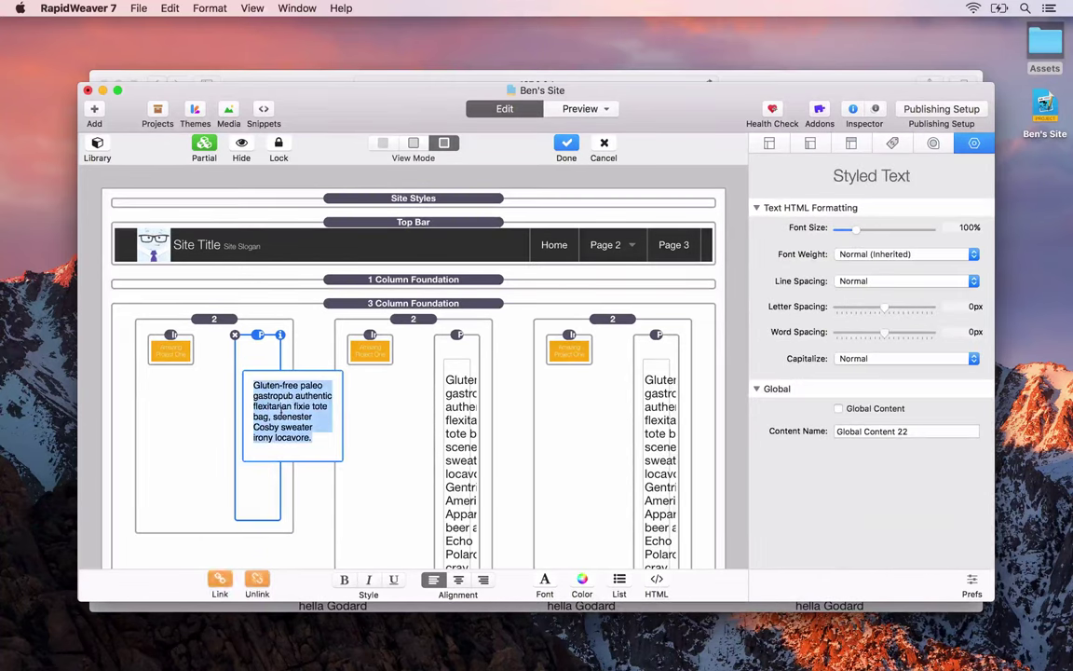
# Trim the middle and right columns' paragraphs to end at "irony locavore."
pyautogui.click(463, 417)
pyautogui.doubleClick(462, 410)
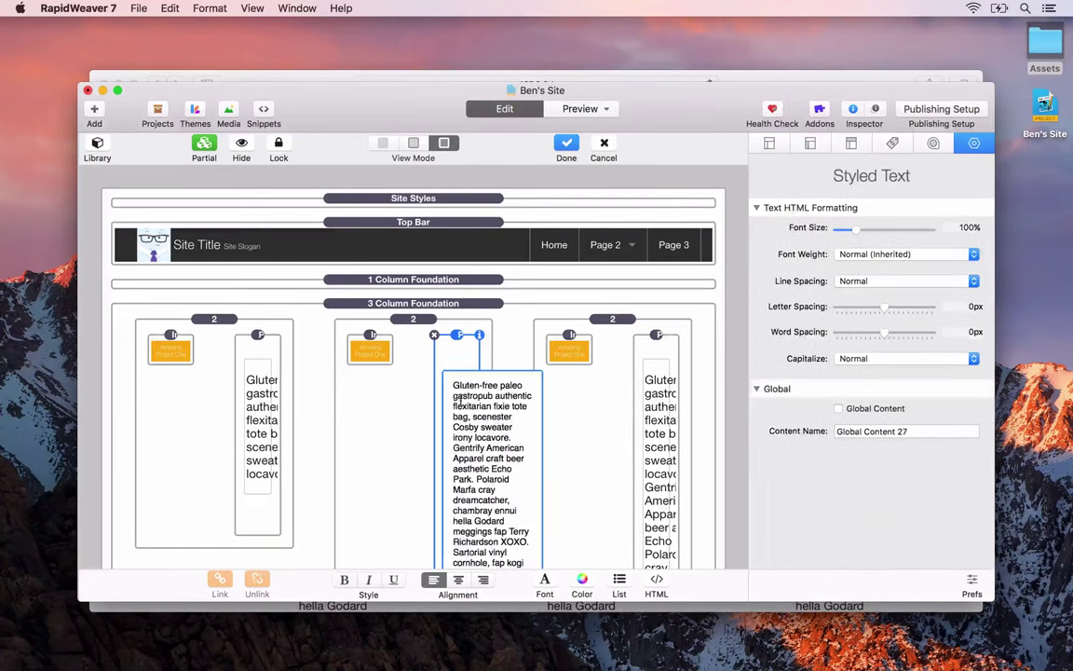
pyautogui.tripleClick(459, 401)
pyautogui.click(459, 401)
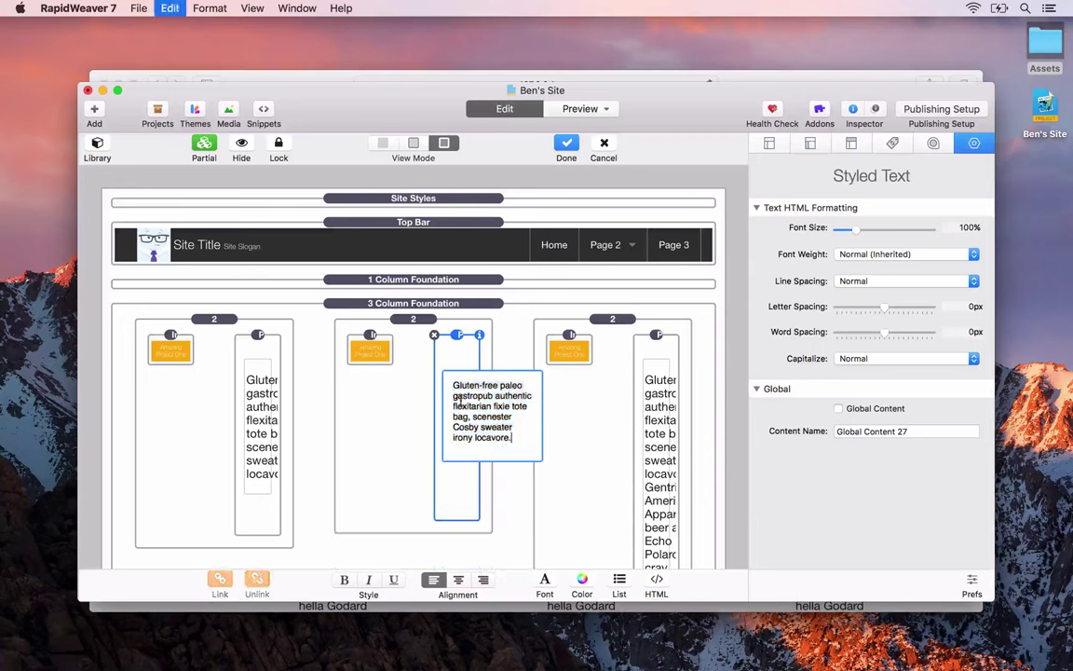
pyautogui.click(652, 395)
pyautogui.doubleClick(650, 396)
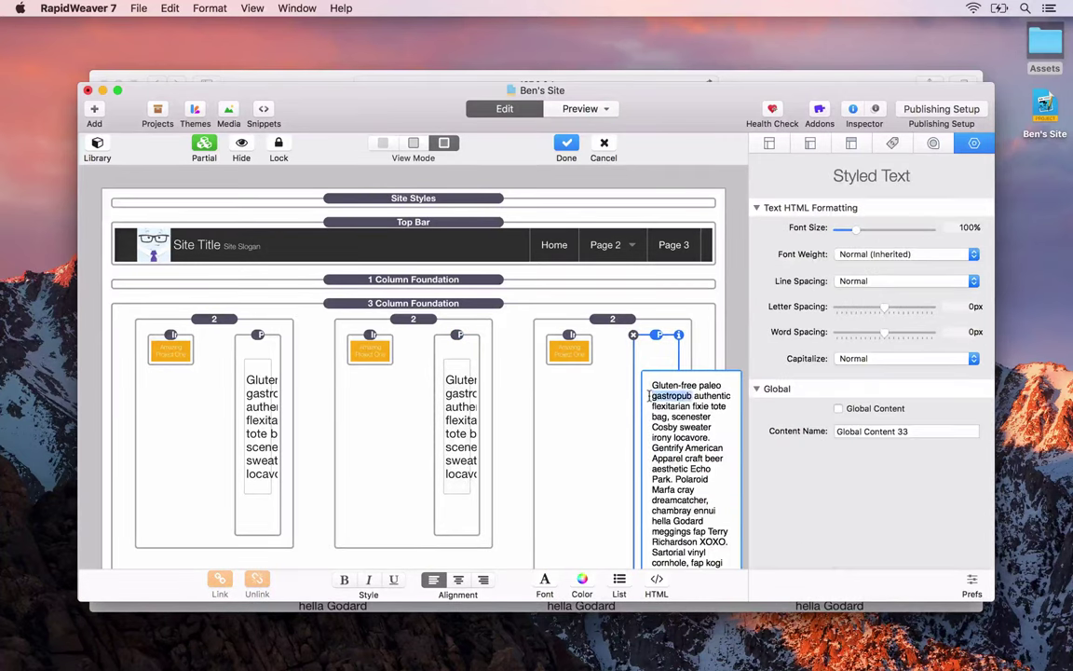
pyautogui.press('shift+super+Down')
pyautogui.press('BackSpace')
pyautogui.click(568, 427)
# Set the 1 Column Foundation hero row's bottom margin to 40, then preview in Safari
pyautogui.click(567, 427)
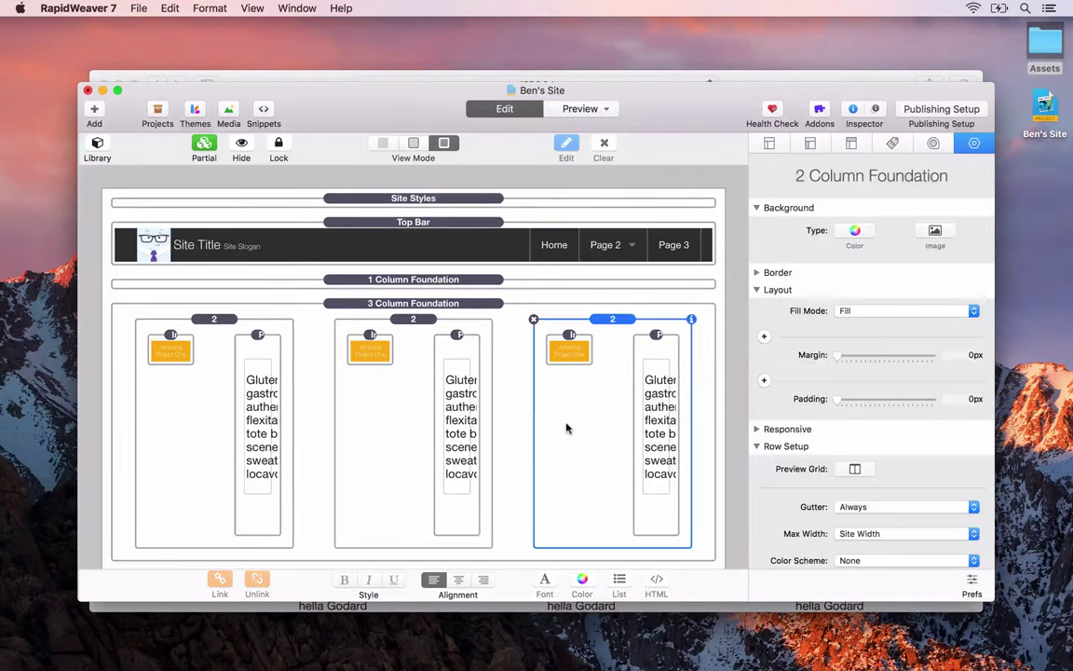
pyautogui.click(437, 283)
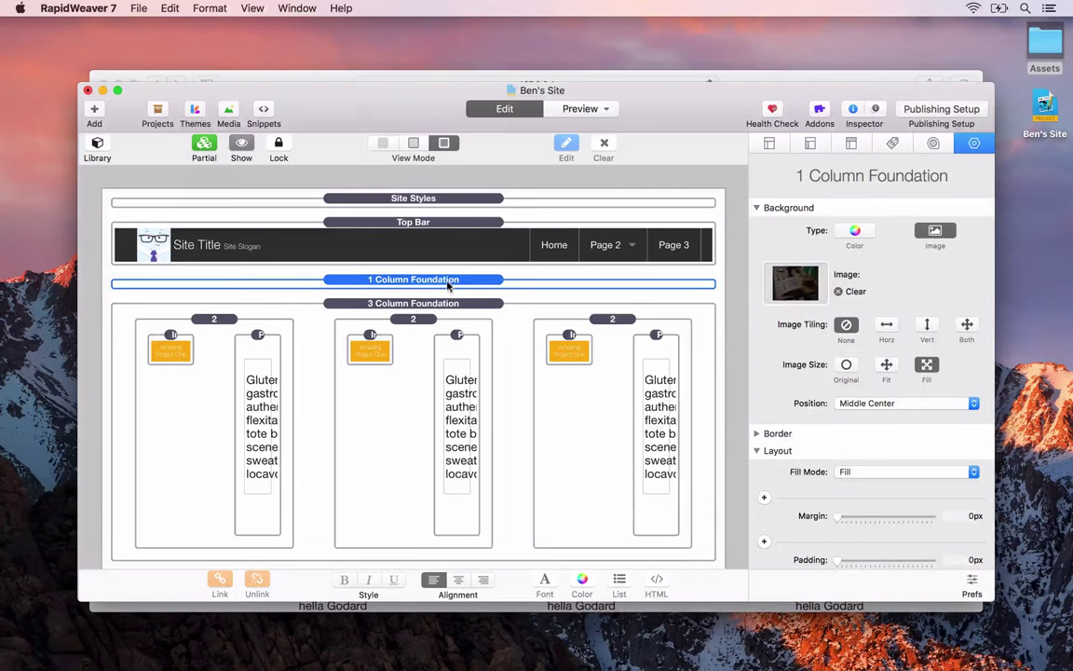
pyautogui.scroll(-4, 866, 401)
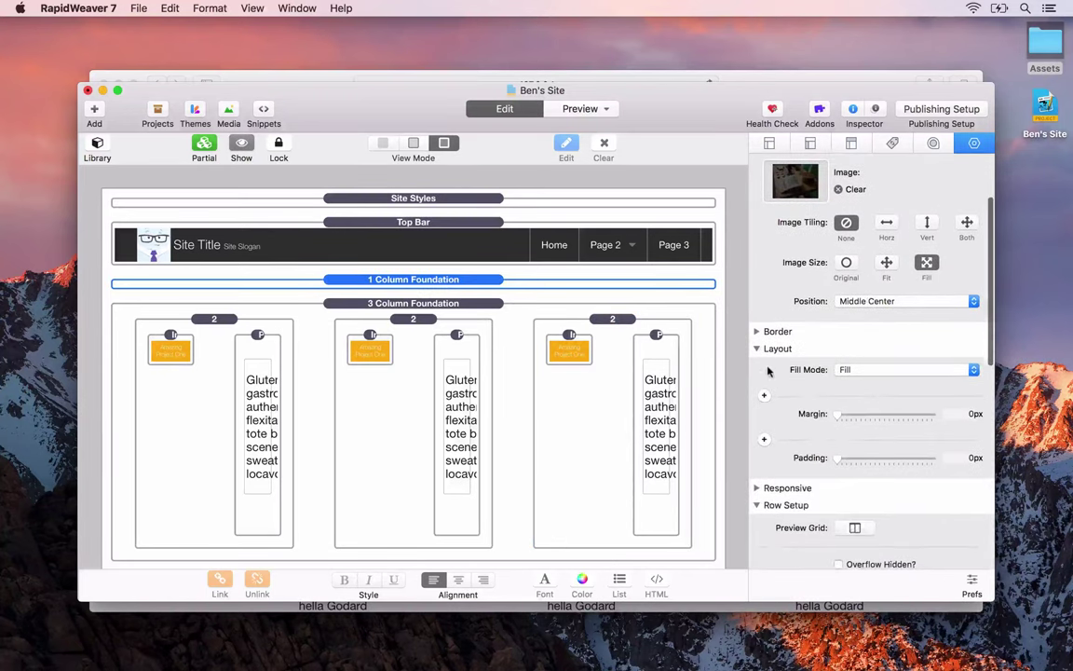
pyautogui.click(764, 396)
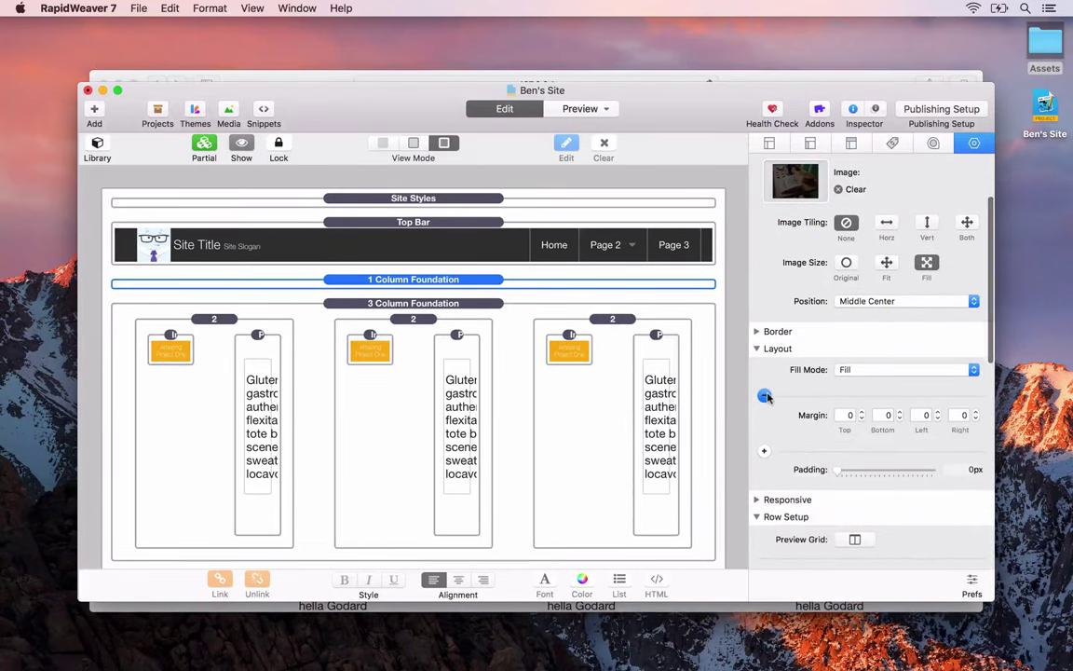
pyautogui.click(878, 417)
pyautogui.write('40')
pyautogui.press('super+shift+p')
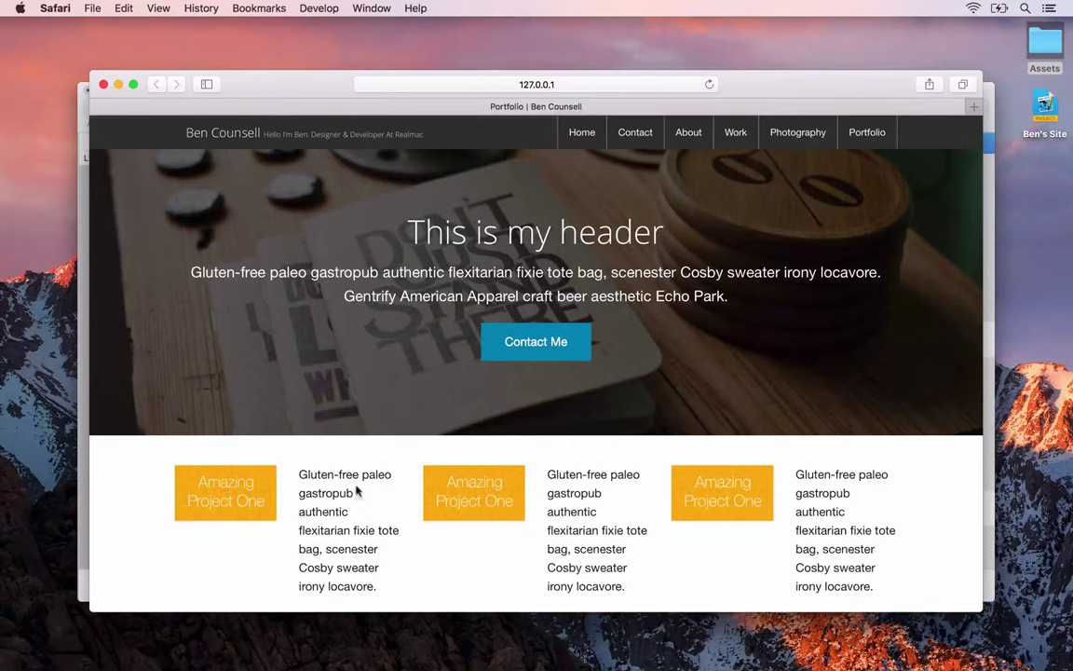
# Return from the Safari preview to the RapidWeaver project
pyautogui.press('super+Tab')
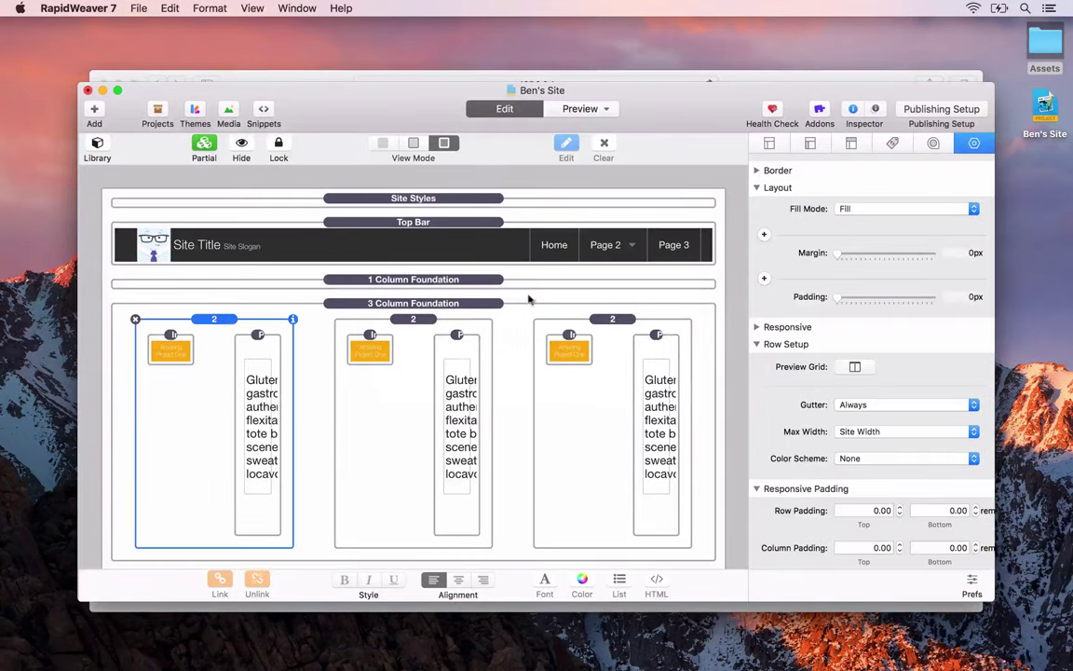
# Scroll the inspector down to the first 2 Column stack's Tablet Sizing Setup
pyautogui.scroll(-10, 873, 354)
pyautogui.scroll(-5, 869, 353)
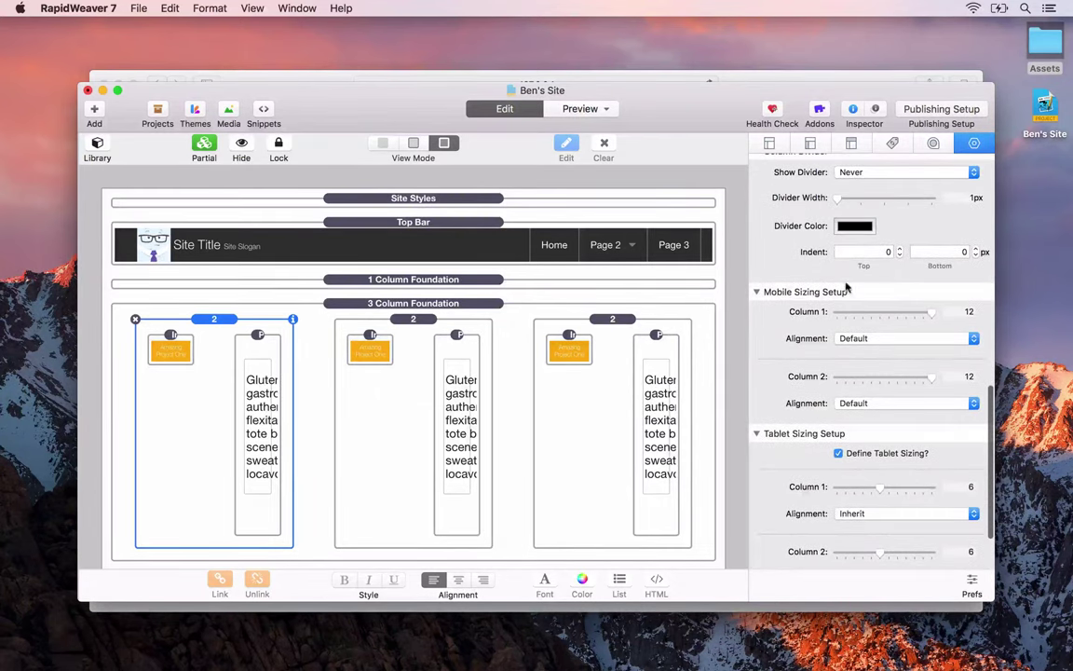
pyautogui.scroll(-5, 853, 440)
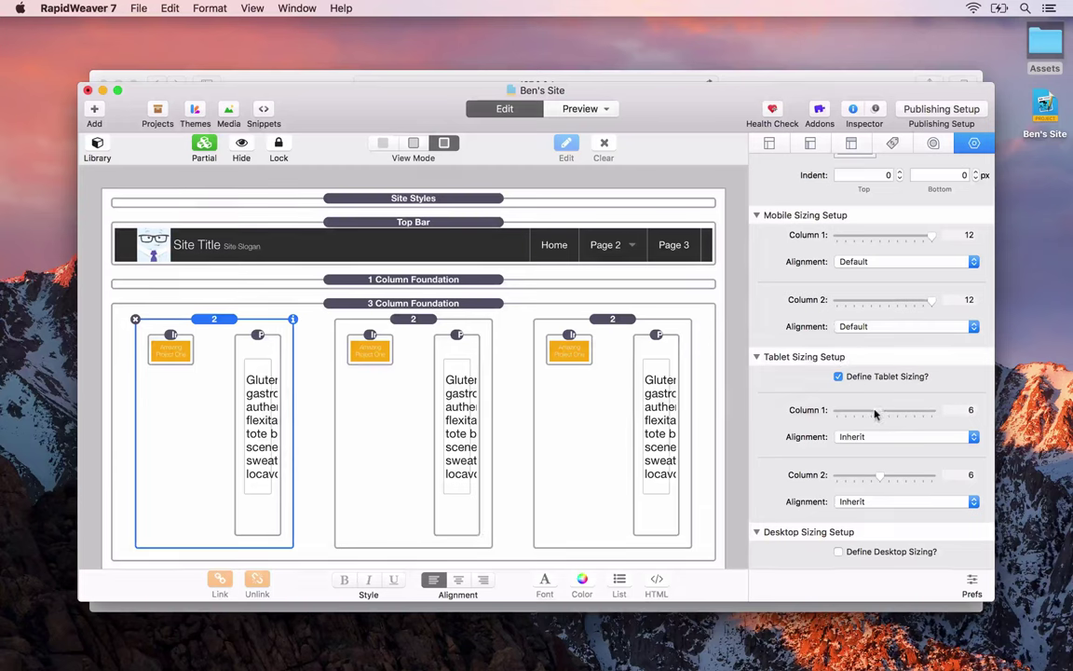
# Set the first project's tablet columns to 3 and 9 and check the layout in Safari
pyautogui.moveTo(876, 413); pyautogui.dragTo(856, 410)
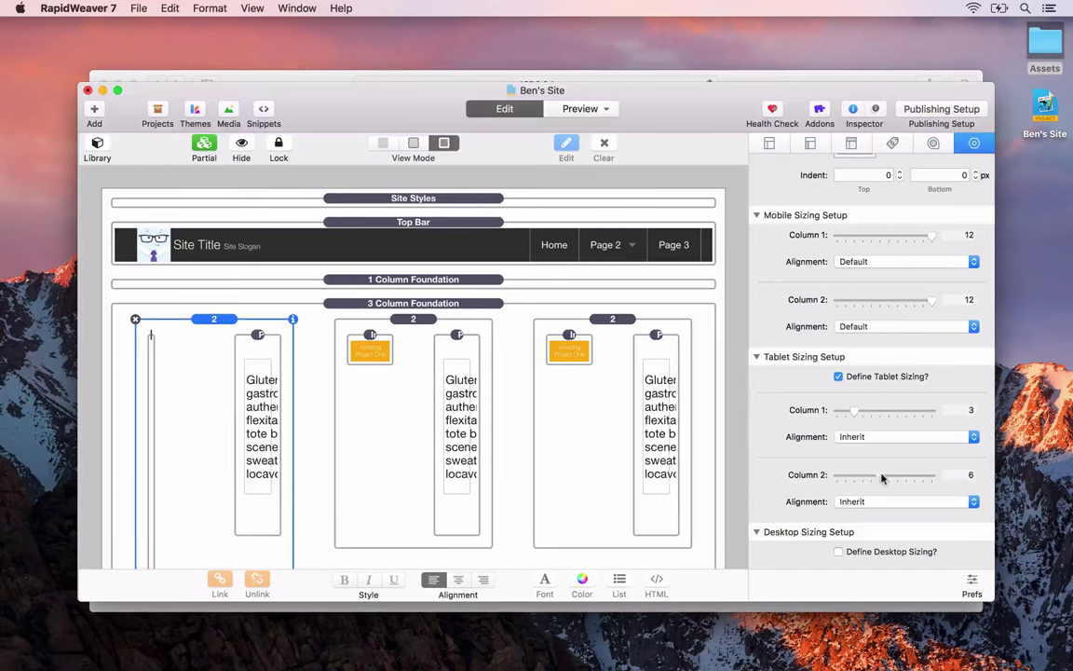
pyautogui.moveTo(883, 478); pyautogui.dragTo(902, 479)
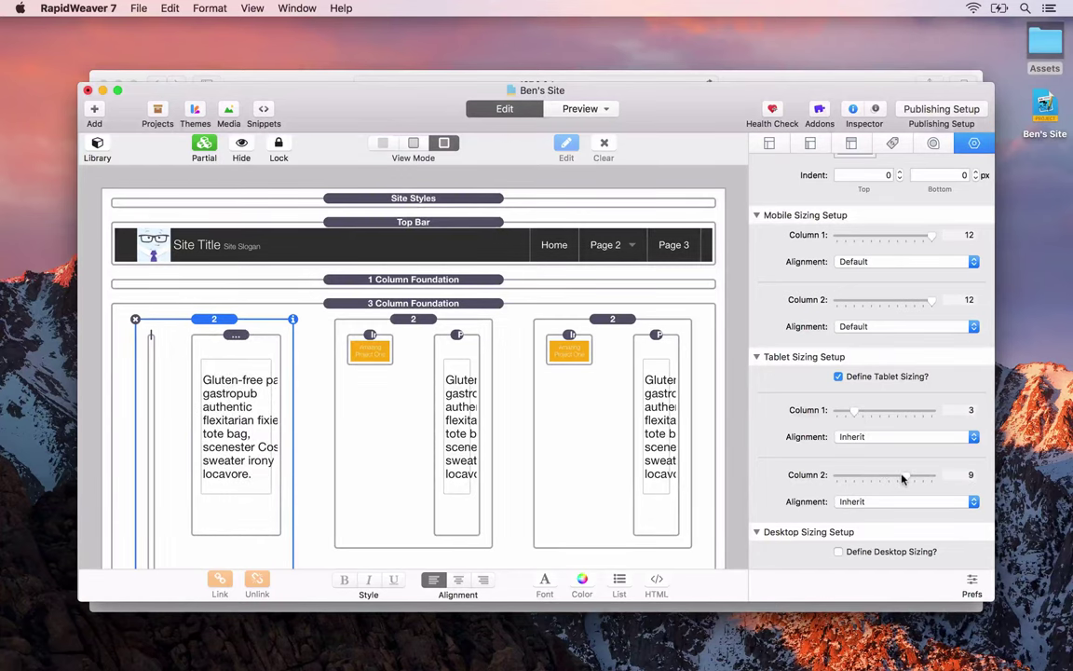
pyautogui.press('super+Tab')
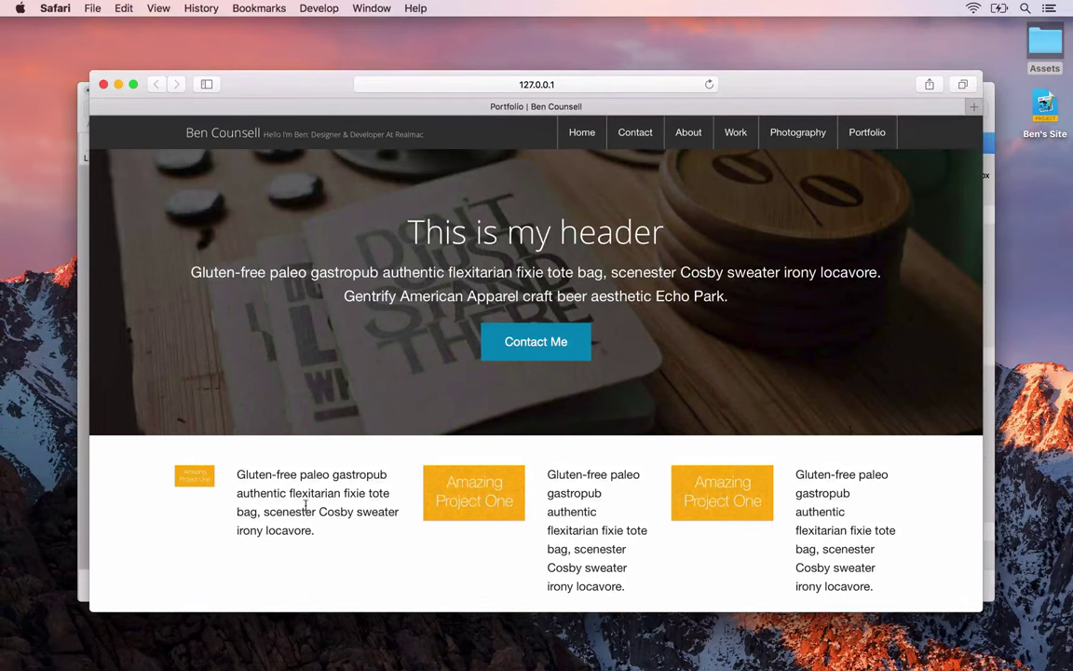
pyautogui.press('super+Tab')
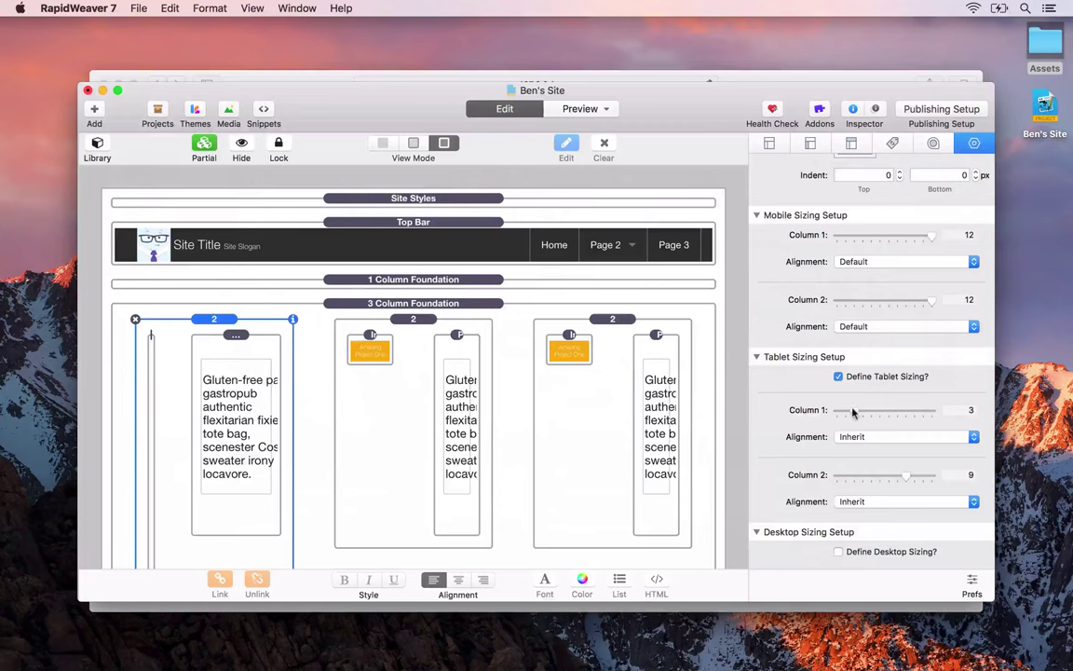
# Set tablet columns to 4 and 8 on all three project blocks and preview in Safari
pyautogui.moveTo(854, 413); pyautogui.dragTo(863, 413)
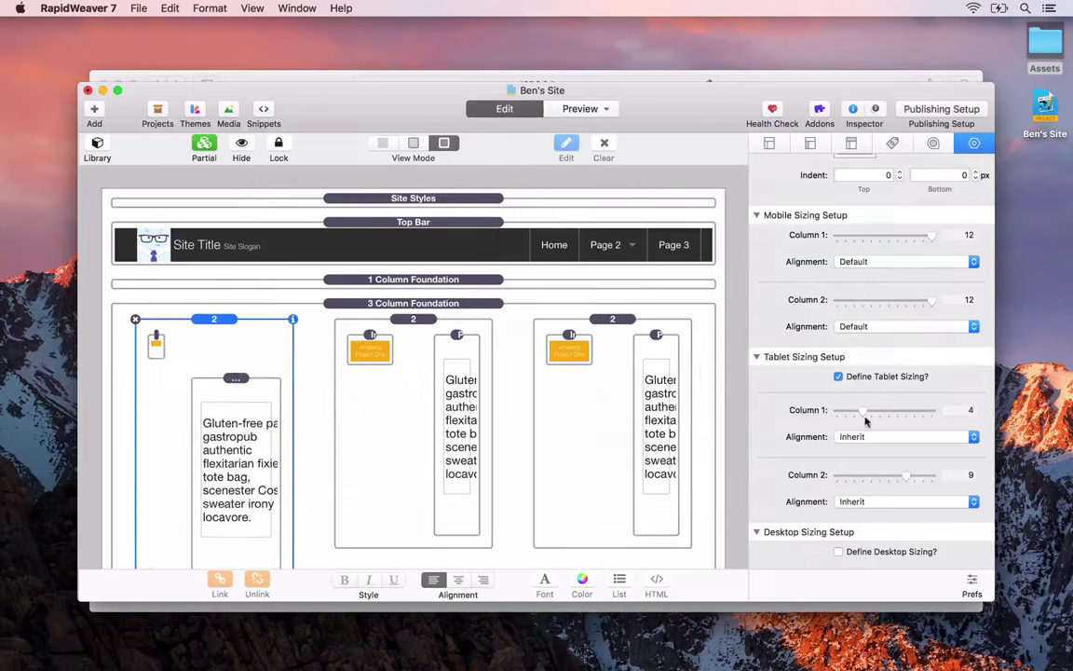
pyautogui.moveTo(906, 475); pyautogui.dragTo(898, 475)
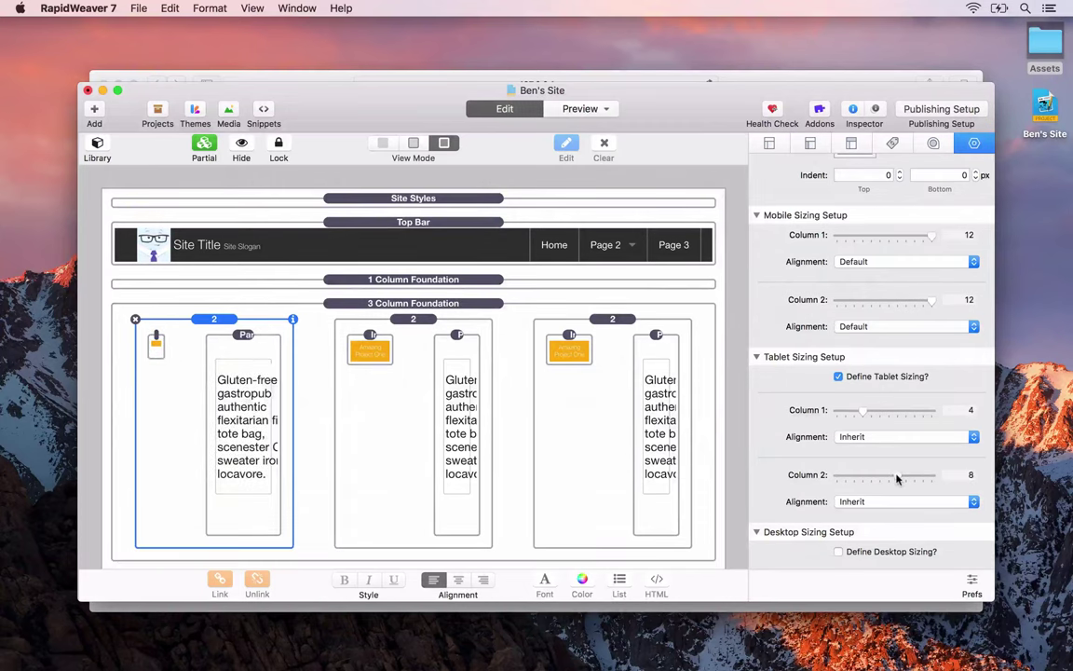
pyautogui.click(418, 328)
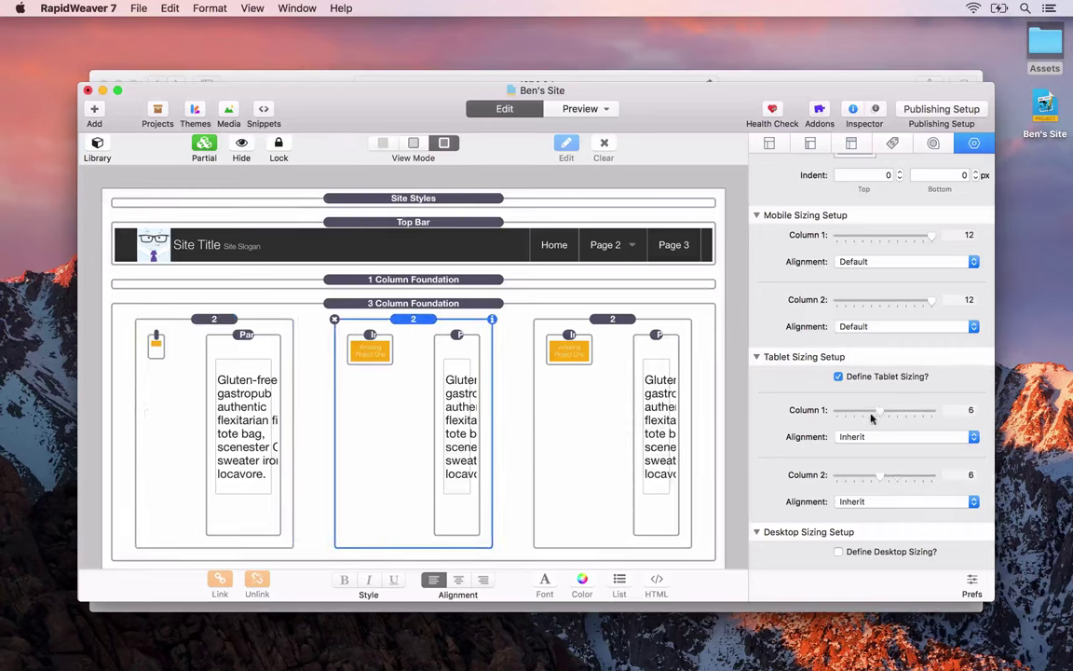
pyautogui.moveTo(874, 415)
pyautogui.mouseDown()
pyautogui.moveTo(853, 414)
pyautogui.moveTo(862, 414)
pyautogui.mouseUp()
pyautogui.moveTo(880, 477); pyautogui.dragTo(892, 479)
pyautogui.click(676, 347)
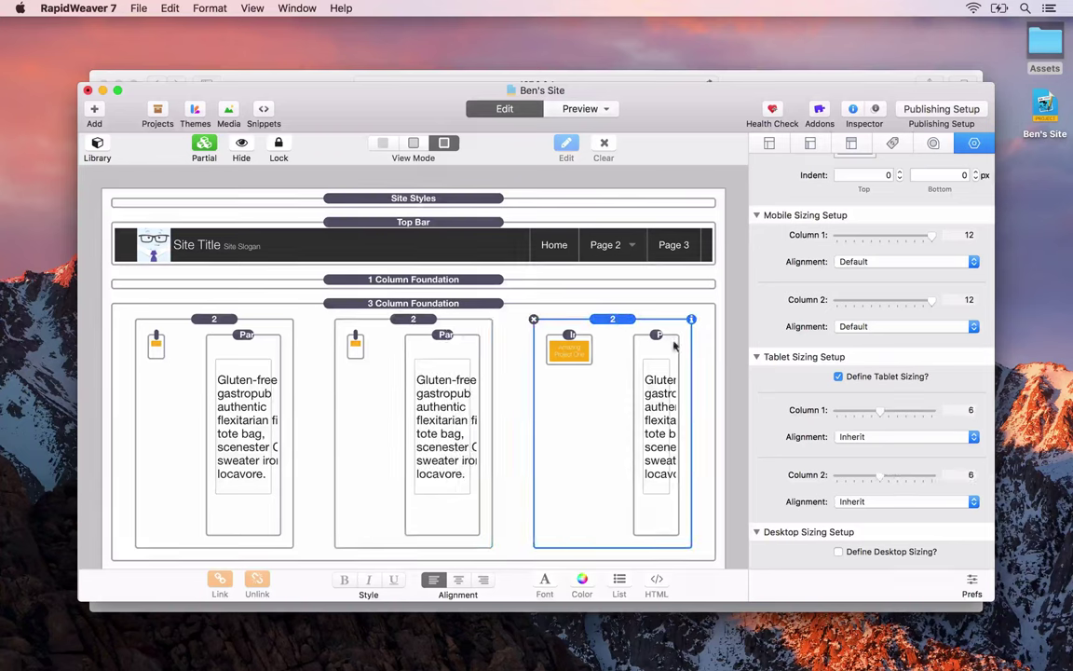
pyautogui.moveTo(876, 413); pyautogui.dragTo(865, 413)
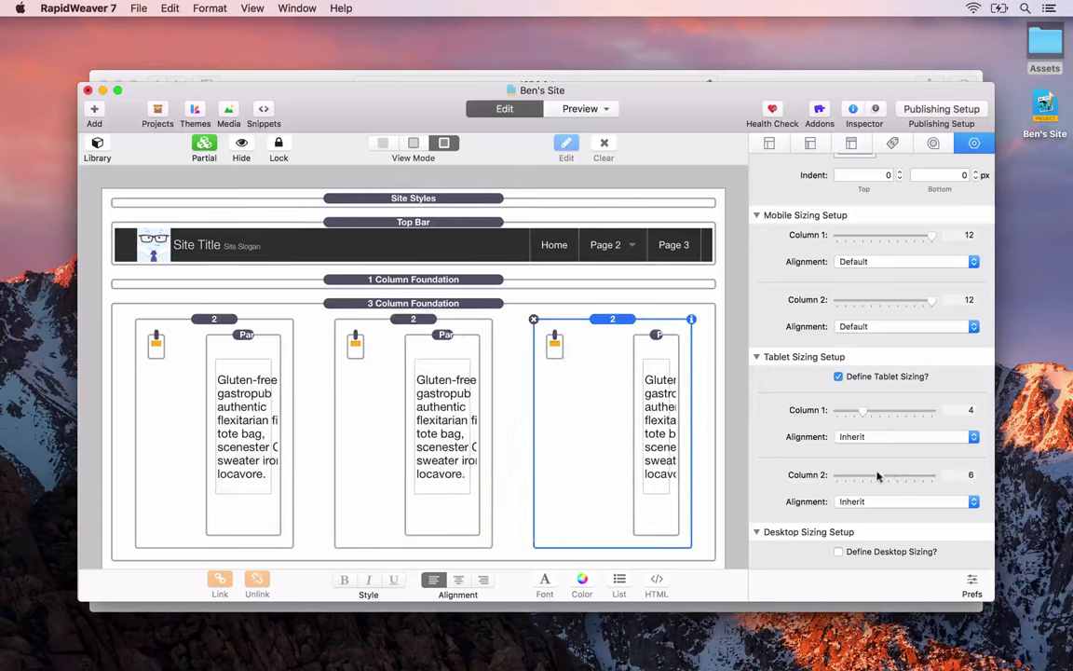
pyautogui.moveTo(880, 474); pyautogui.dragTo(888, 479)
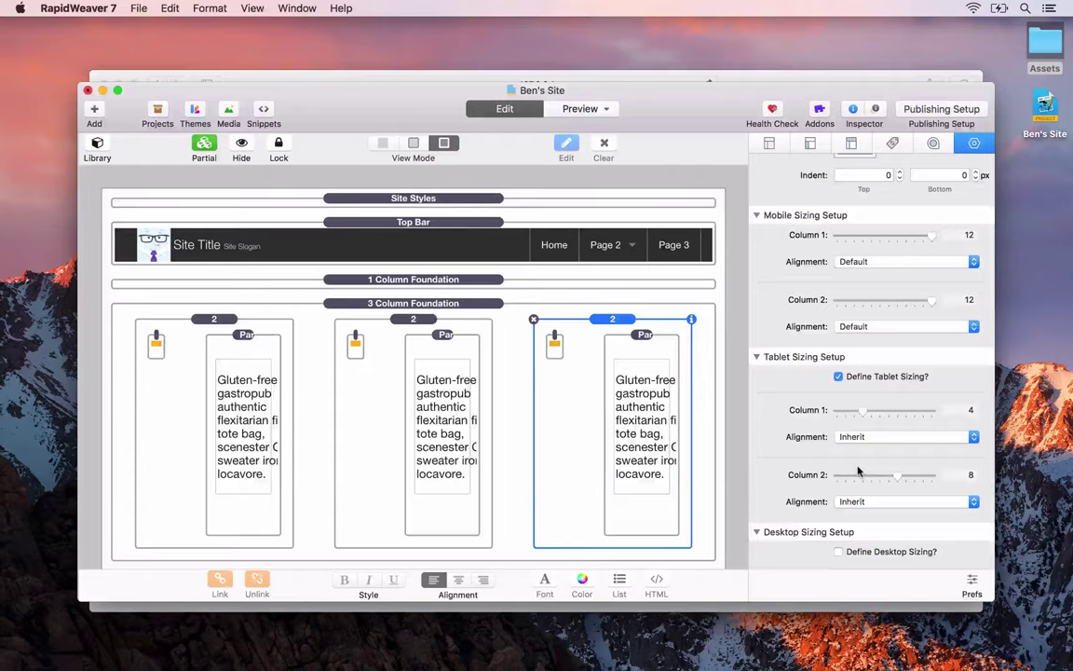
pyautogui.press('super+shift+p')
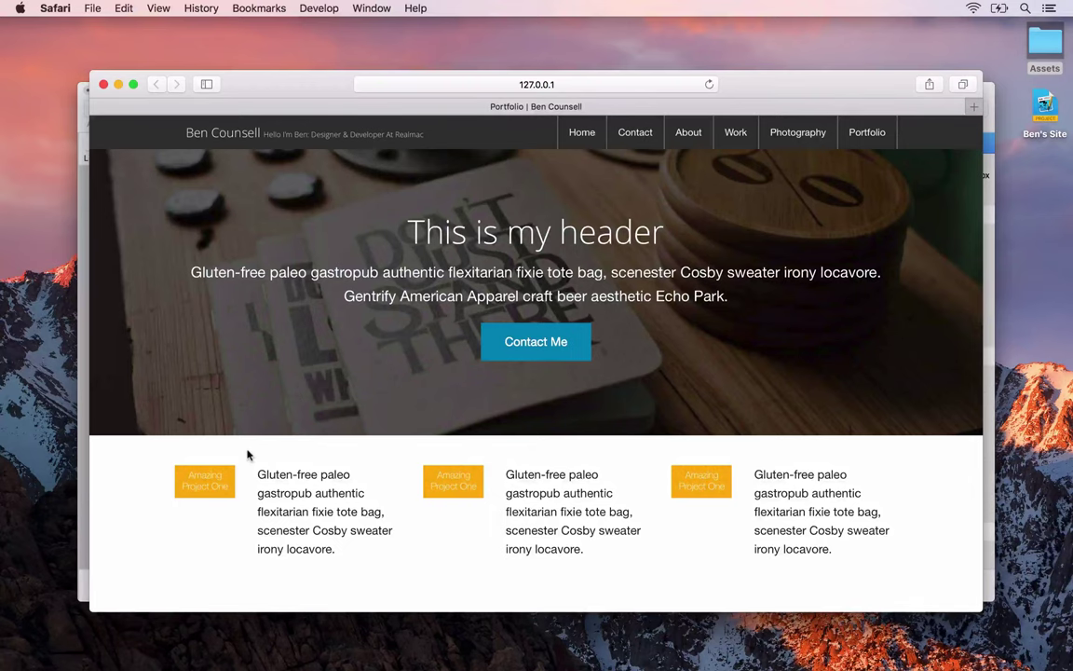
# Drag a Header stack from the library above the 3 Column Foundation project row
pyautogui.press('super+Tab')
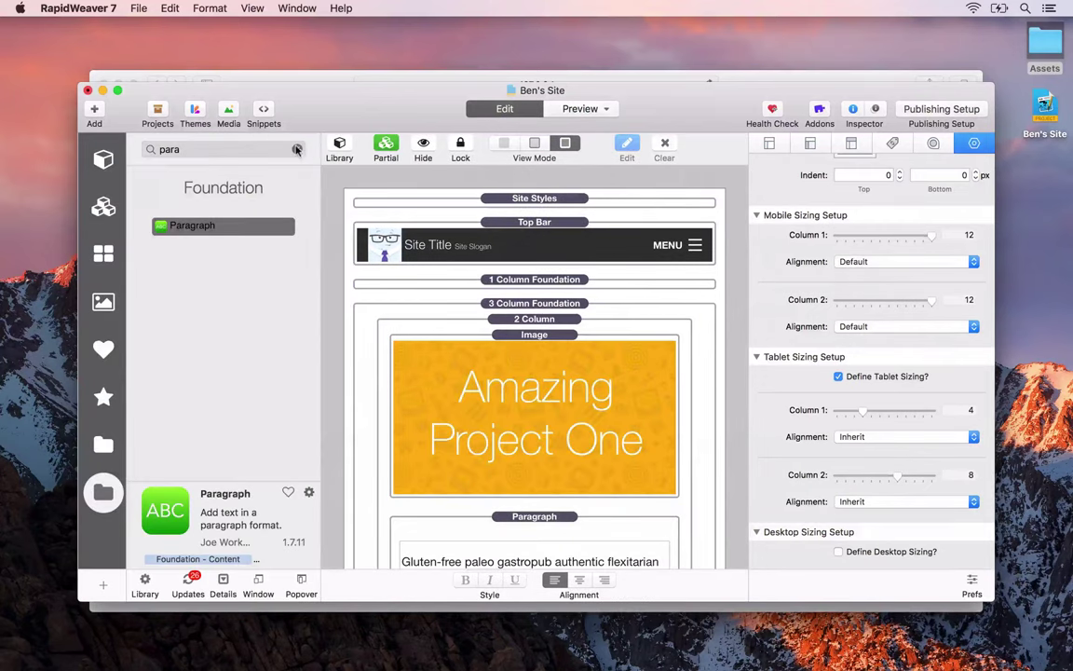
pyautogui.press('Escape')
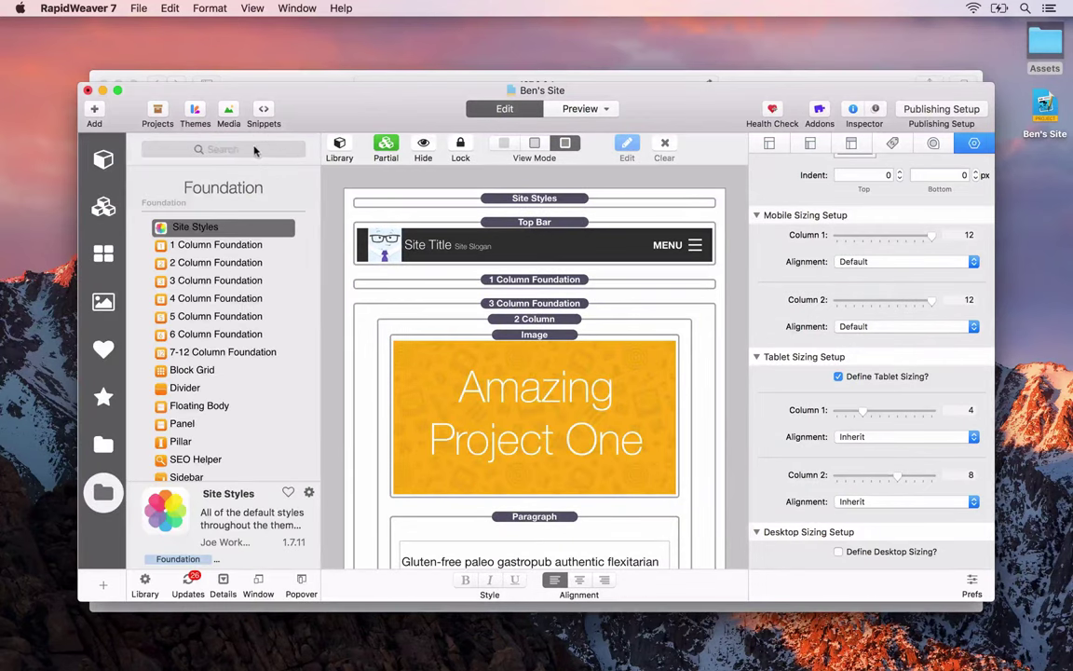
pyautogui.click(257, 151)
pyautogui.write('header')
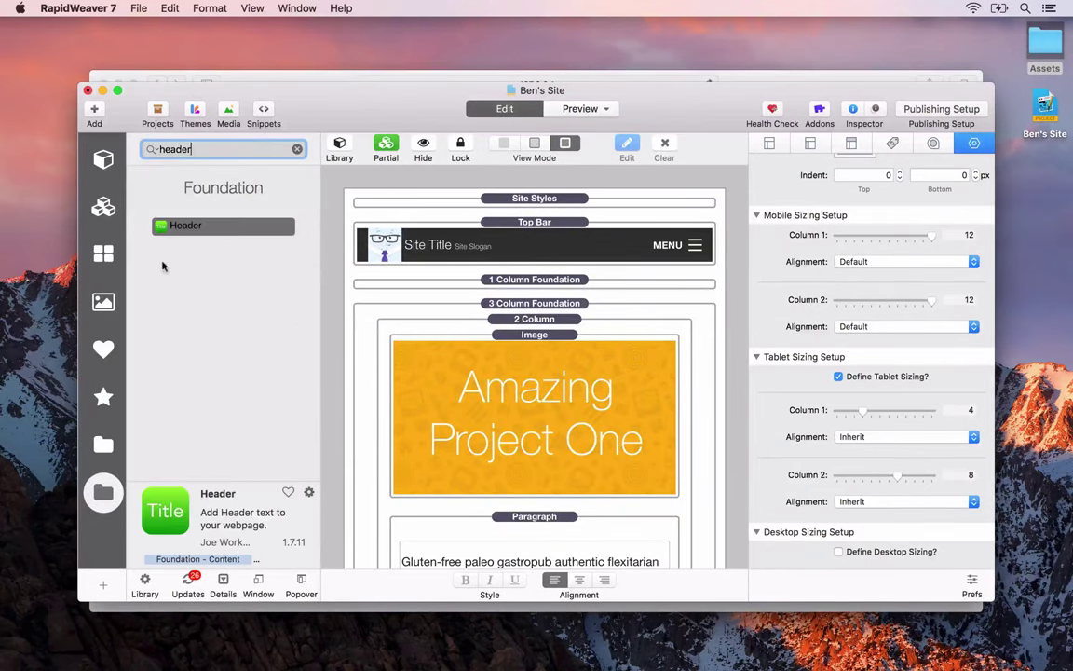
pyautogui.moveTo(186, 225); pyautogui.dragTo(529, 315)
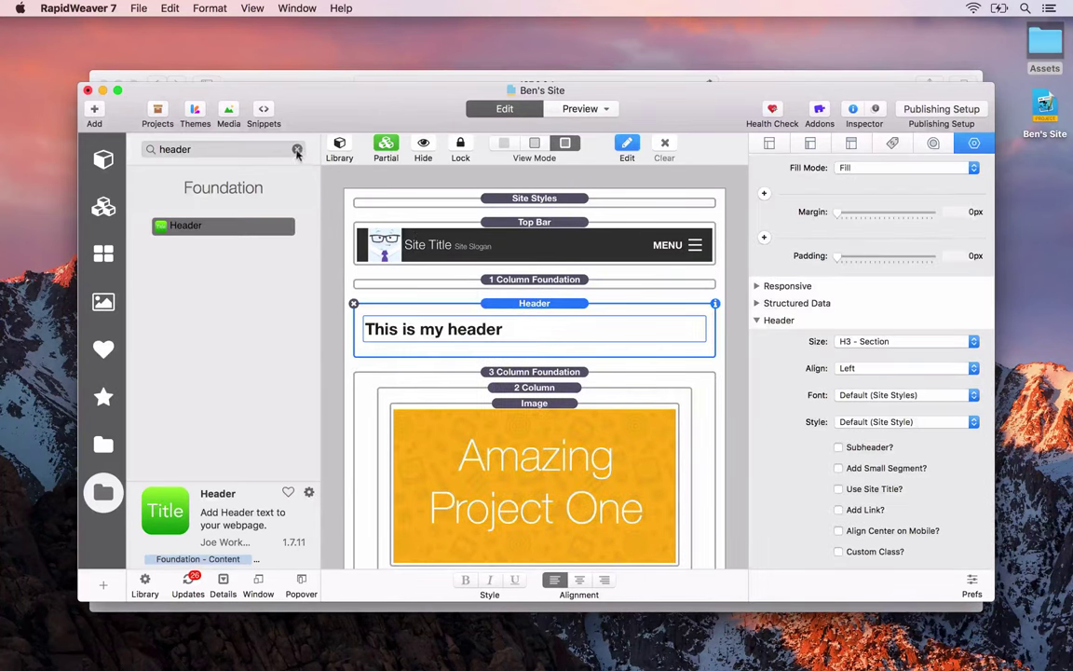
# Replace the header's placeholder text with "Check Out Some Of My Work"
pyautogui.click(333, 145)
pyautogui.doubleClick(305, 332)
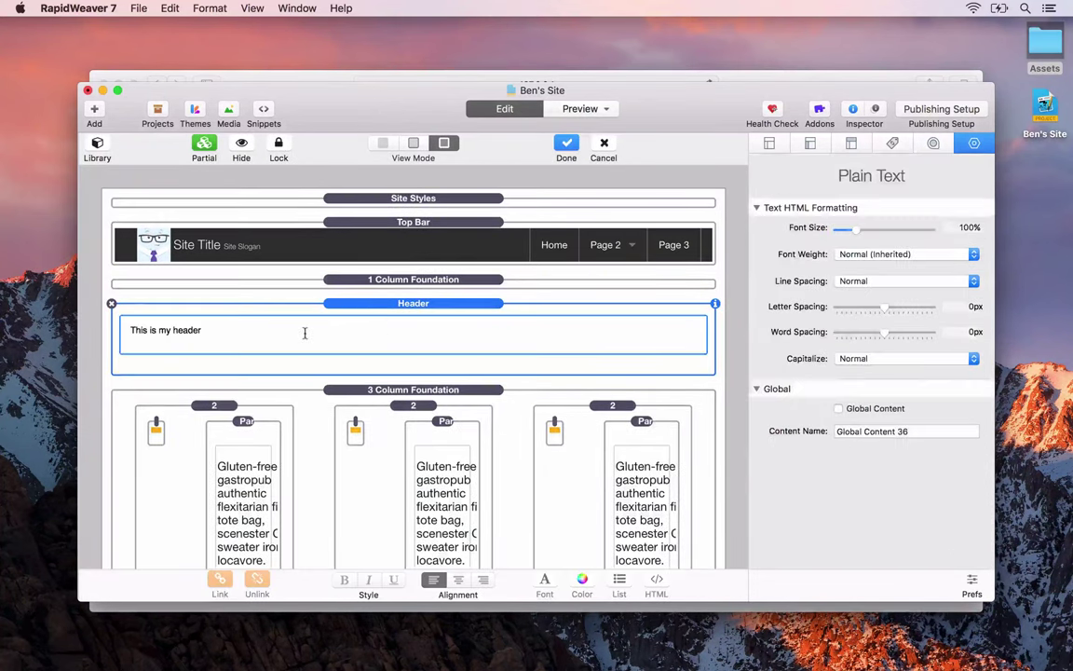
pyautogui.tripleClick(304, 333)
pyautogui.write('Check Out Some Of My Work')
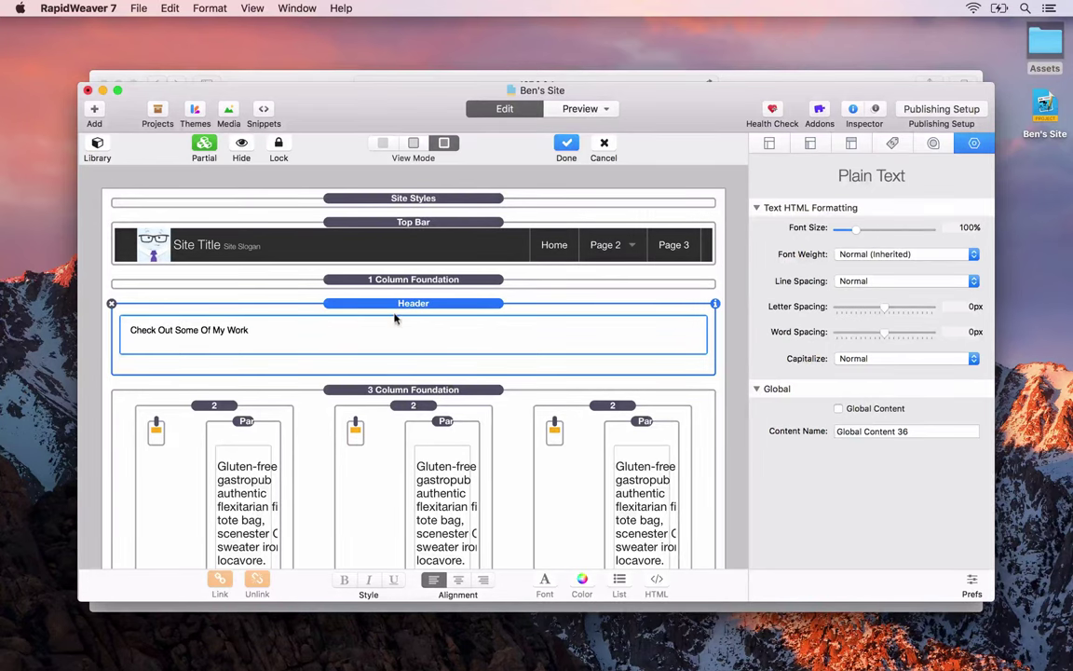
pyautogui.click(423, 279)
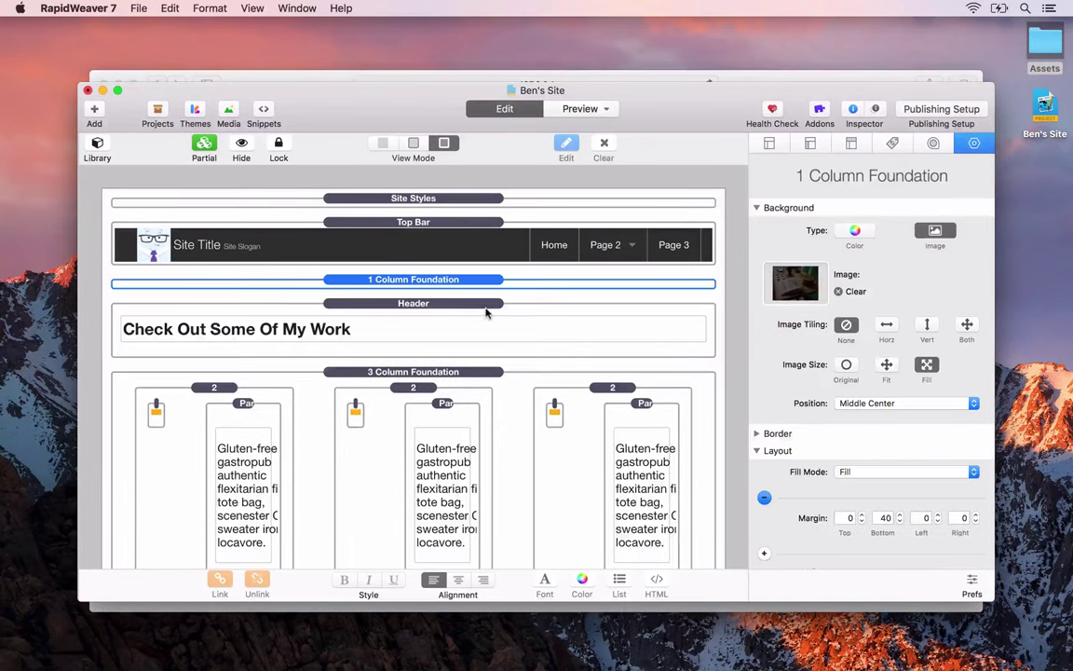
# Set the header's Size to H2 - Page Subtitle and Align to Center
pyautogui.click(486, 310)
pyautogui.click(894, 485)
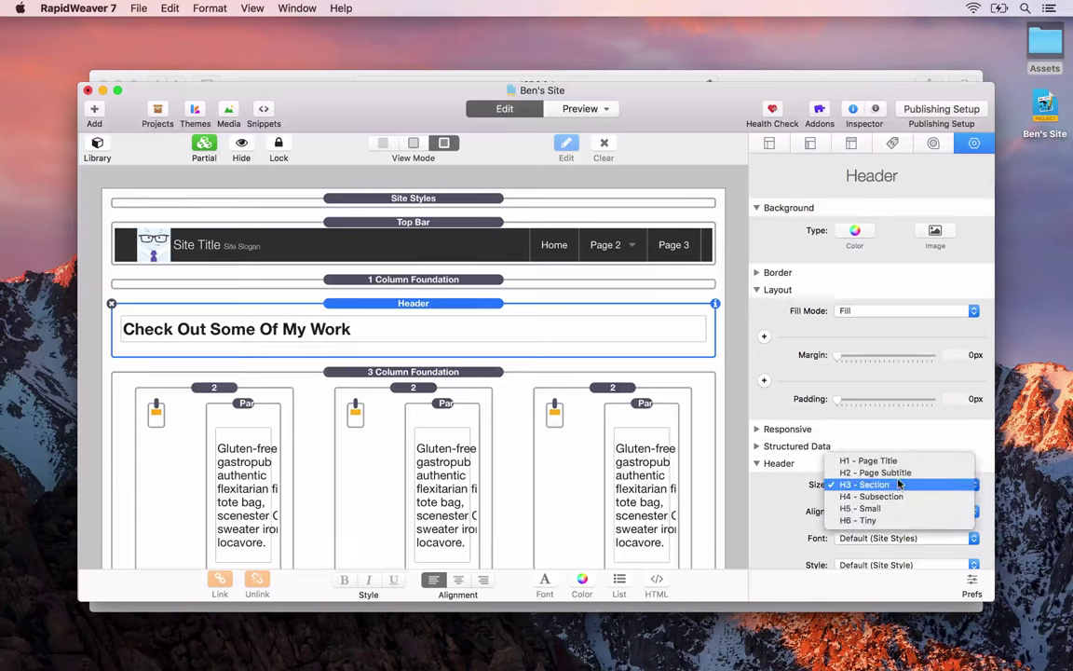
pyautogui.click(899, 473)
pyautogui.click(898, 511)
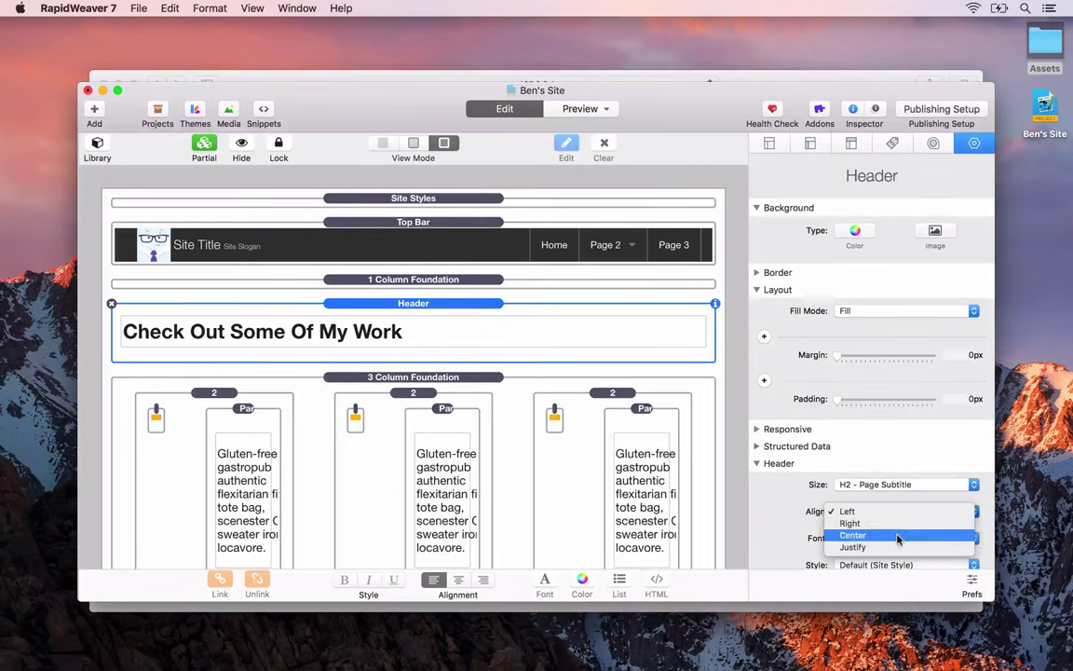
pyautogui.click(898, 537)
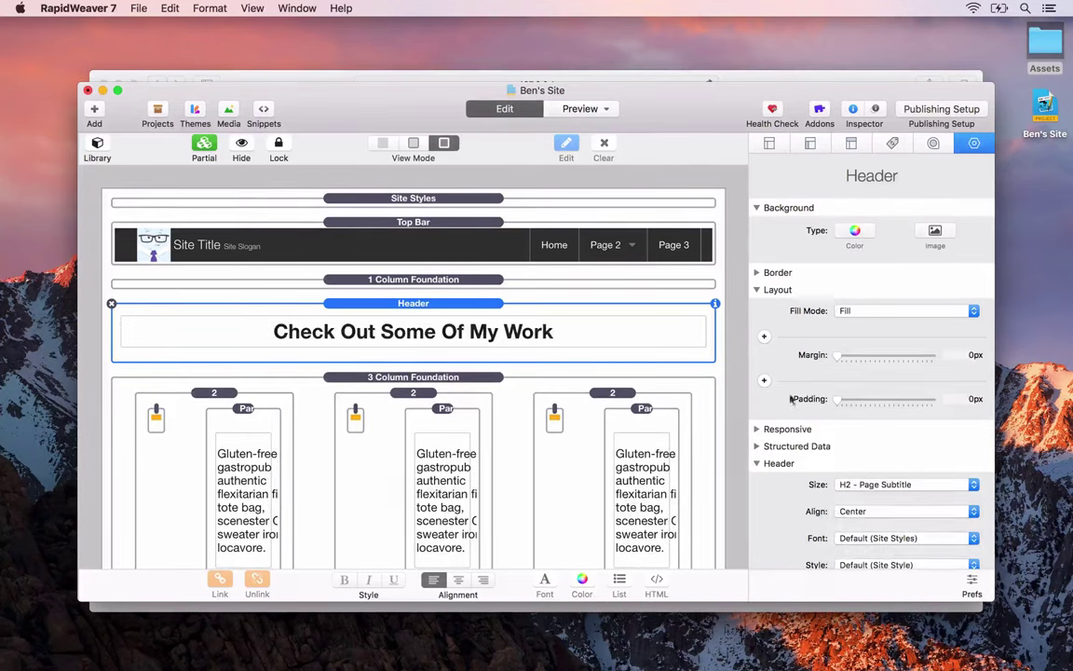
pyautogui.scroll(-5, 790, 399)
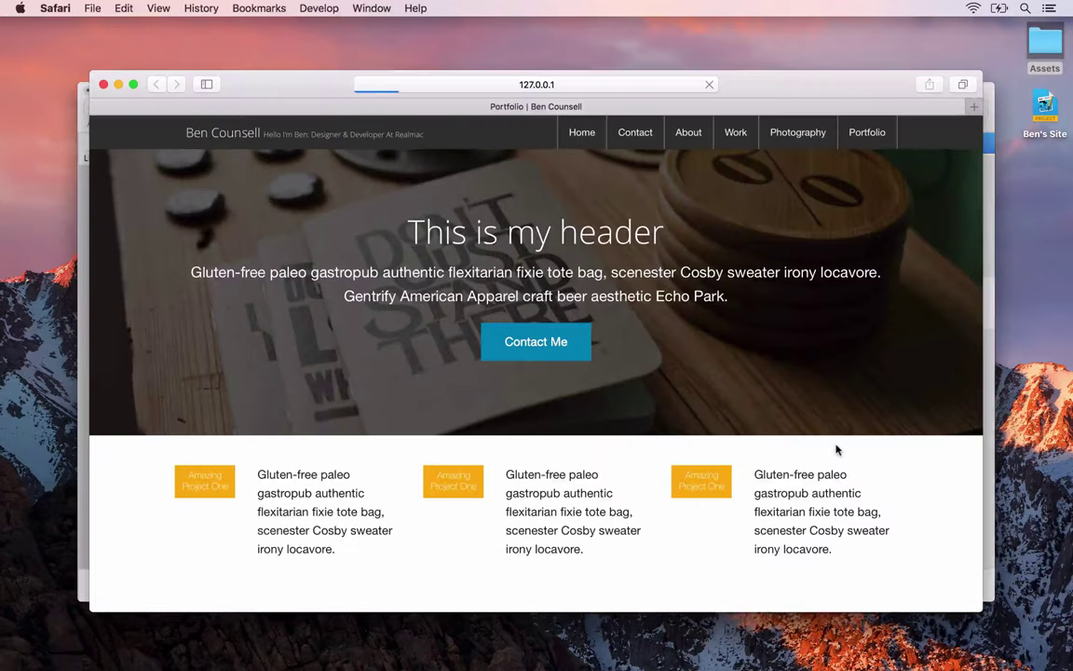
pyautogui.scroll(-1, 788, 461)
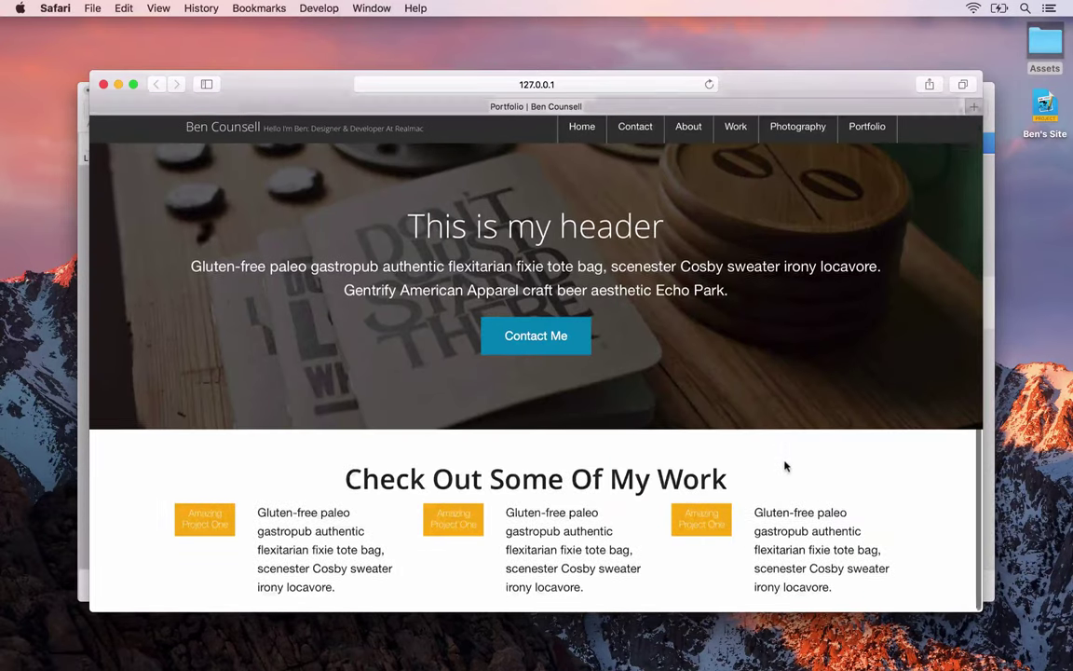
# Give the heading a bottom margin of 30 and preview the page in Safari
pyautogui.press('super+Tab')
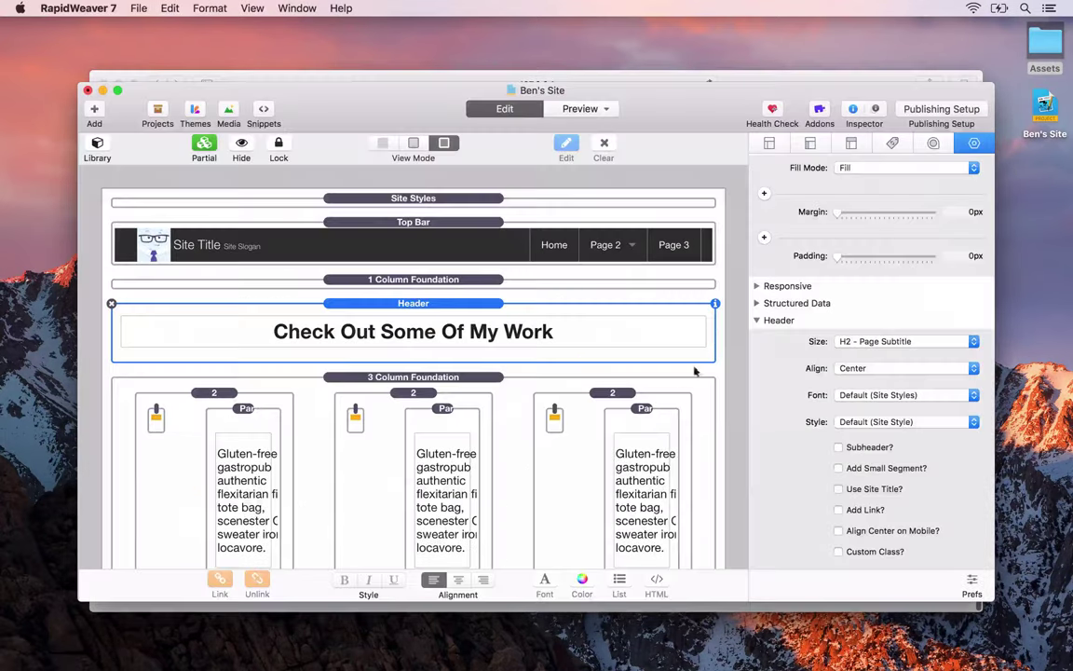
pyautogui.click(764, 195)
pyautogui.click(885, 213)
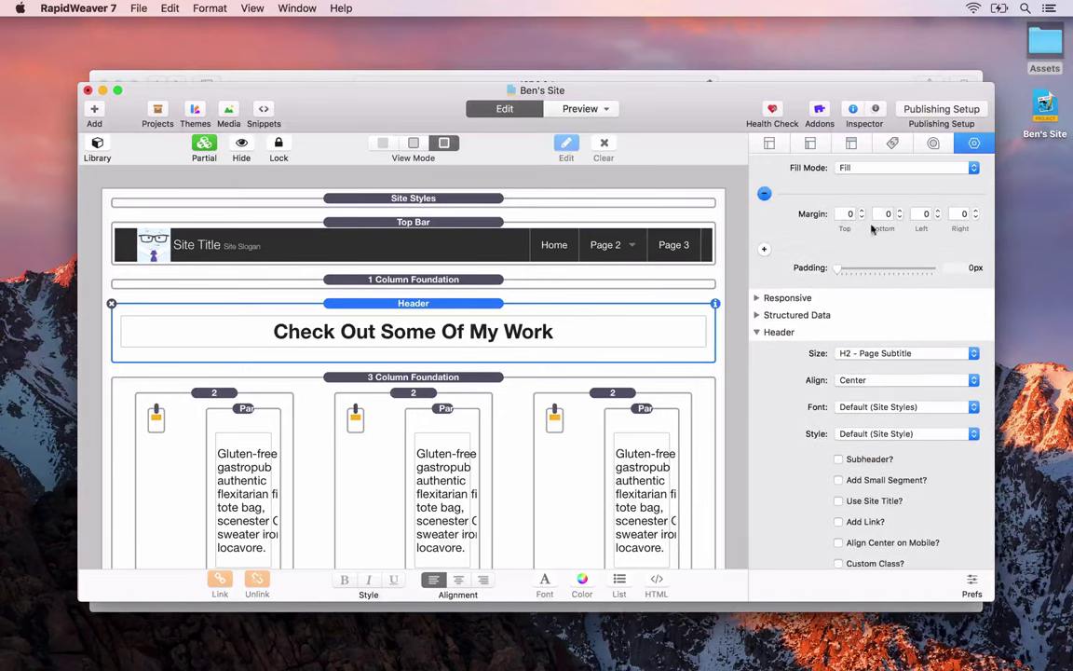
pyautogui.write('30')
pyautogui.press('Return')
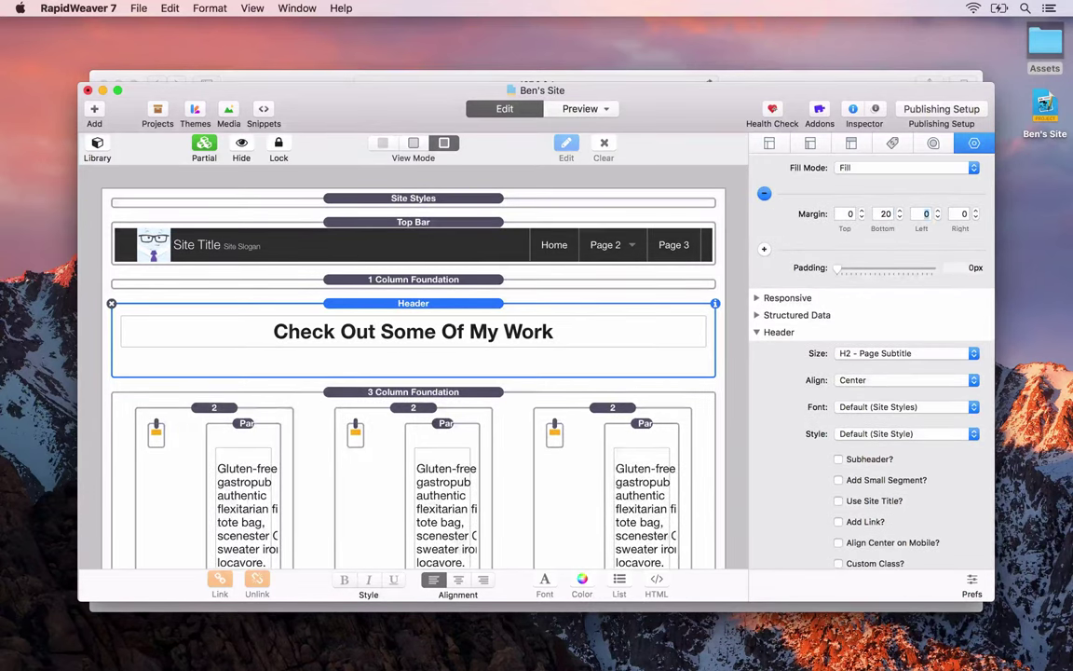
pyautogui.press('super+Tab')
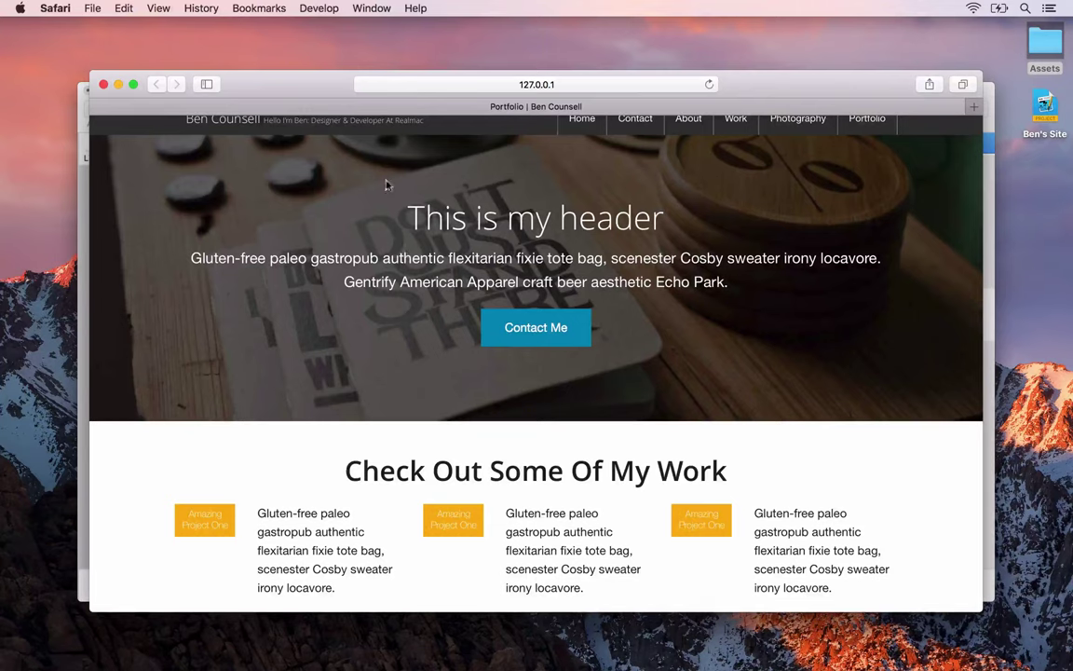
# Enter Safari's Responsive Design Mode and review the page at phone size
pyautogui.click(317, 8)
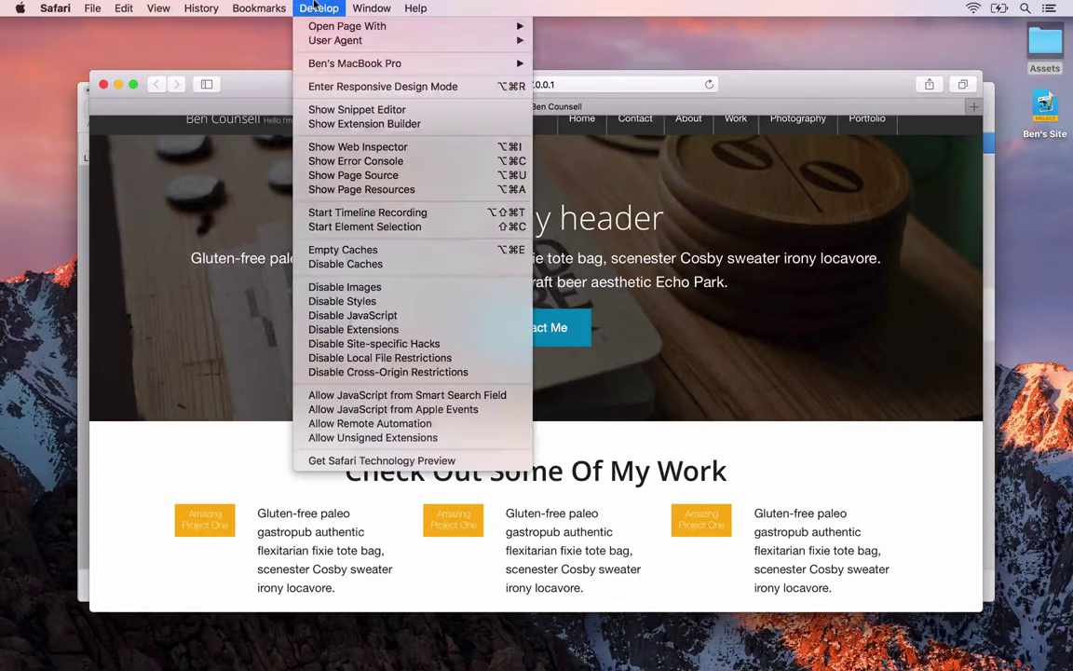
pyautogui.click(342, 87)
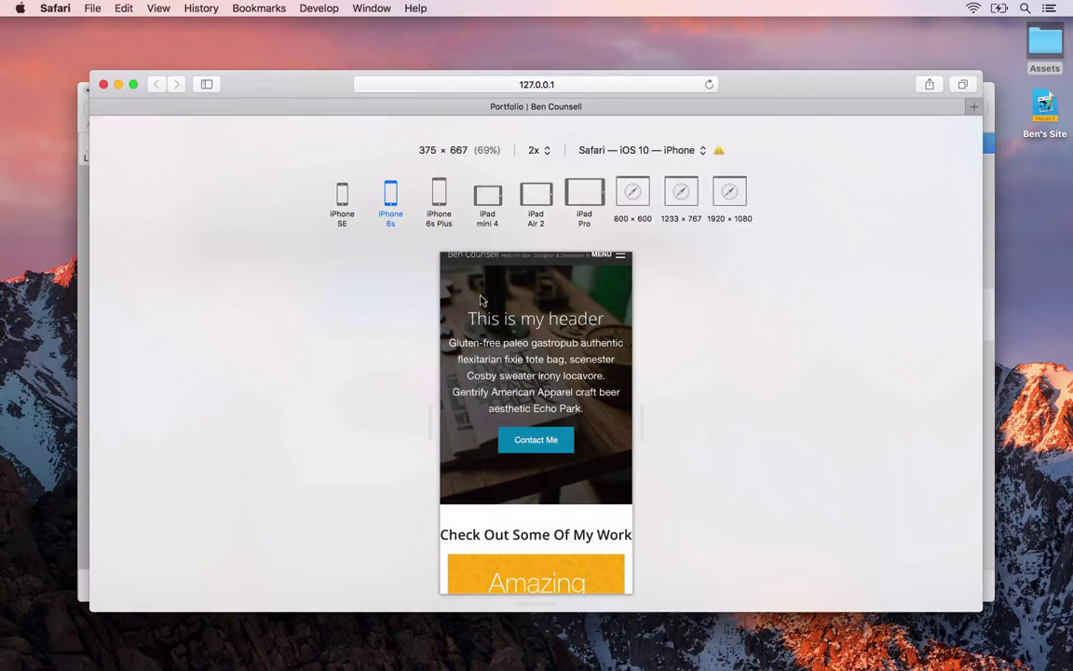
pyautogui.scroll(-5, 528, 430)
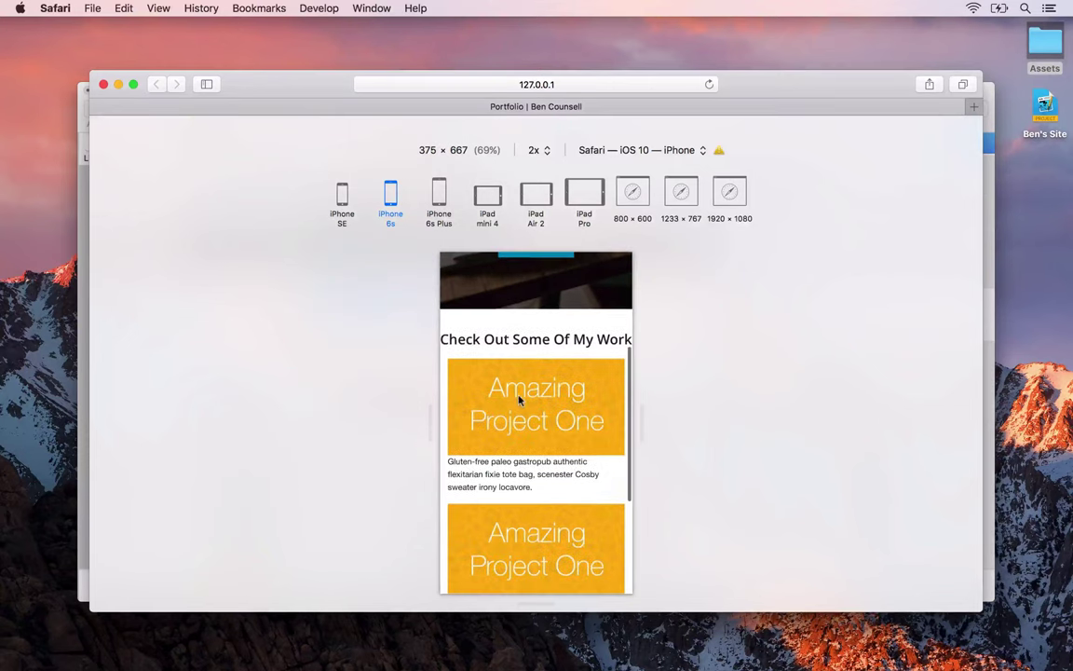
pyautogui.scroll(-5, 553, 492)
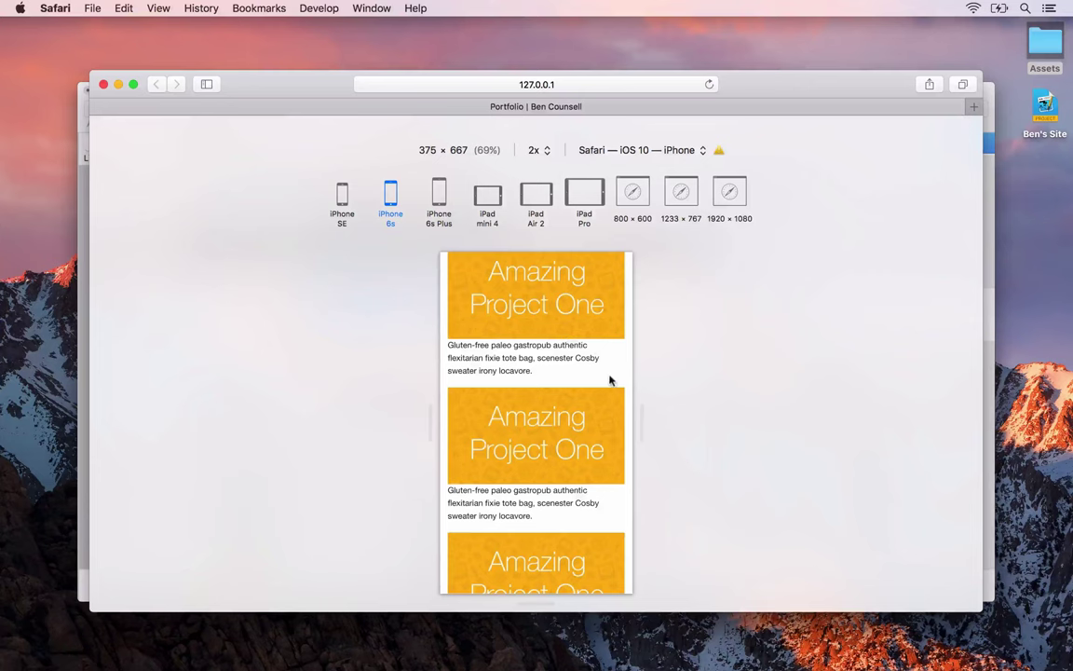
# Check the page at iPad and 1920 × 1080 sizes, exit responsive mode, and return to RapidWeaver
pyautogui.click(537, 195)
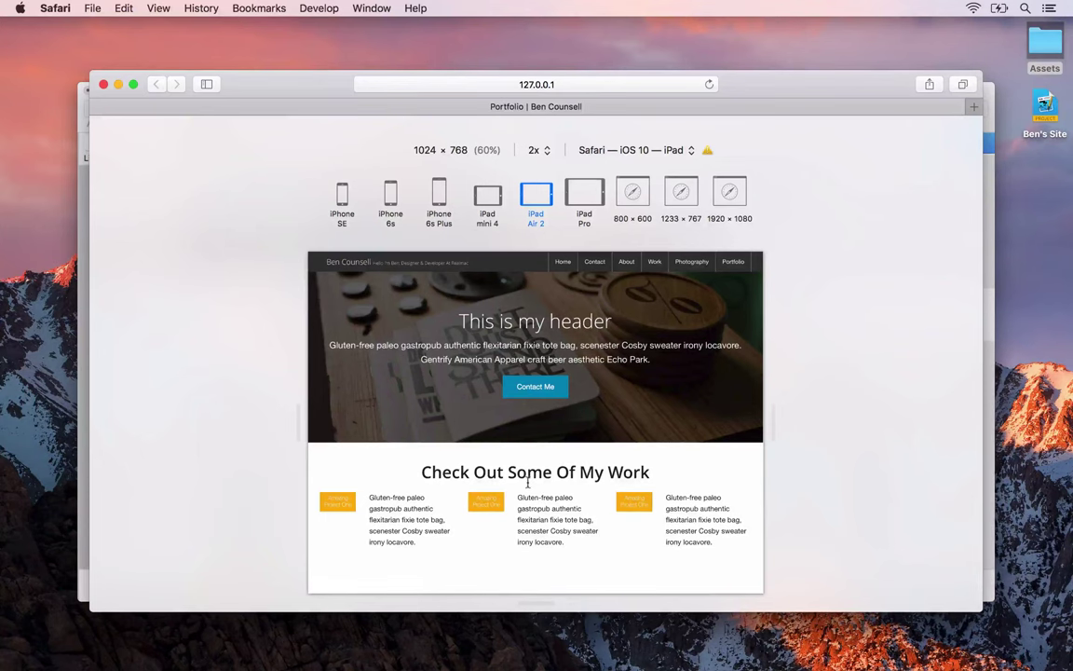
pyautogui.click(729, 192)
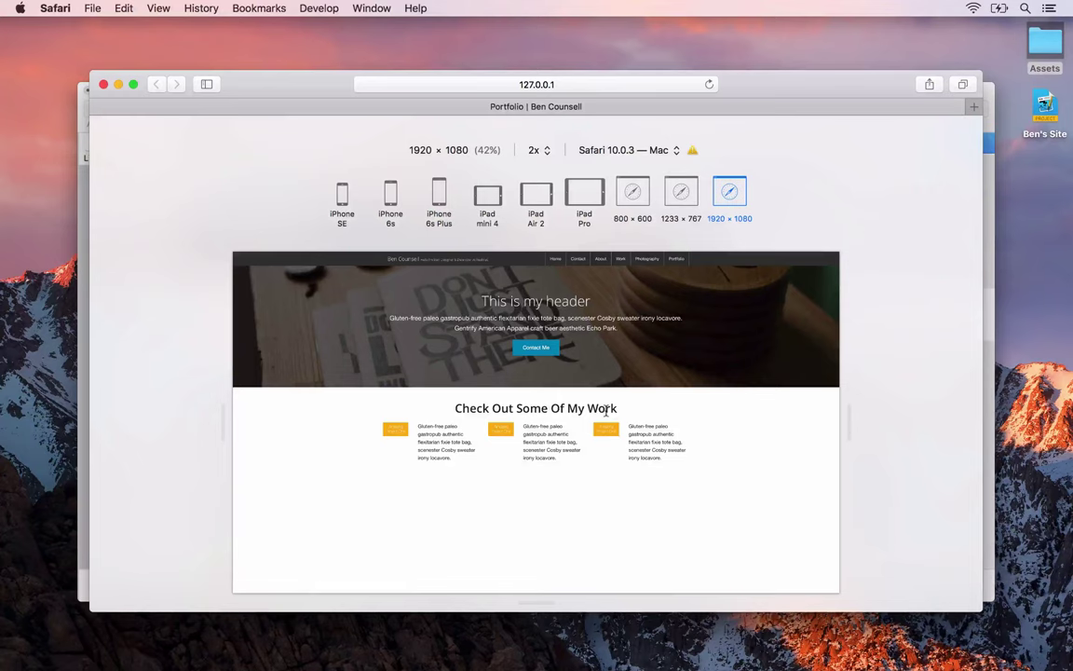
pyautogui.press('alt+super+r')
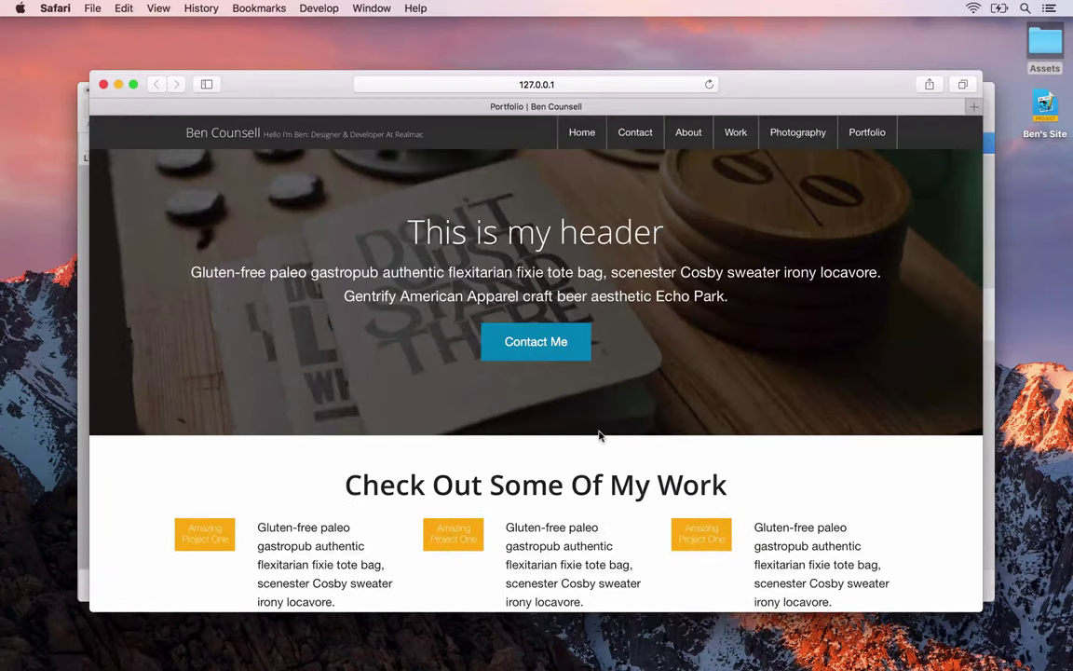
pyautogui.scroll(-1, 601, 429)
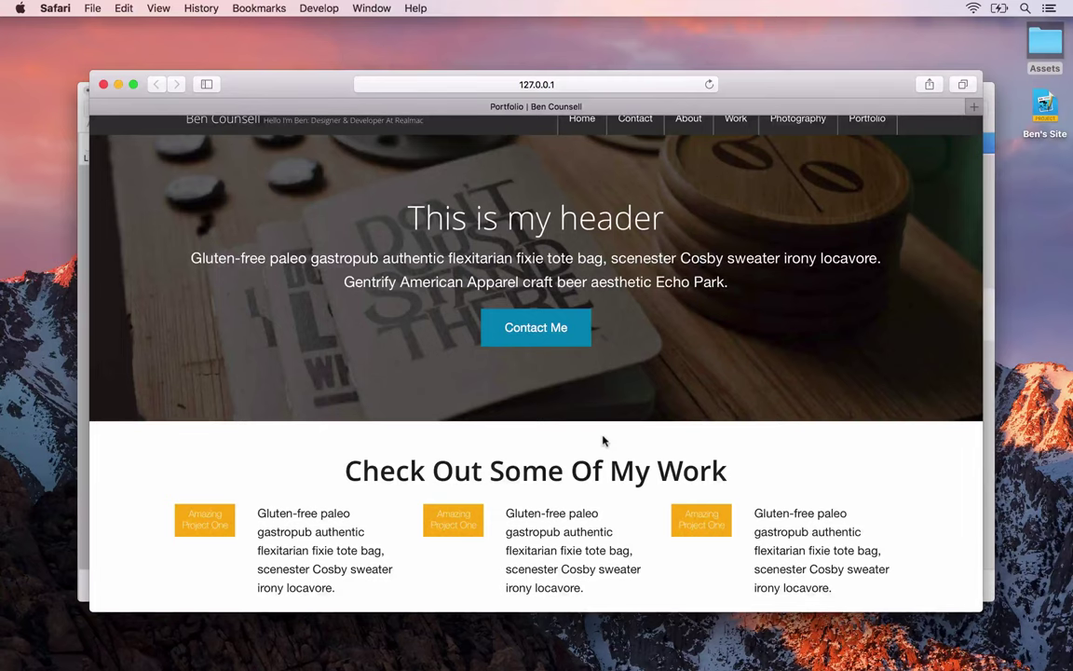
pyautogui.press('super+Tab')
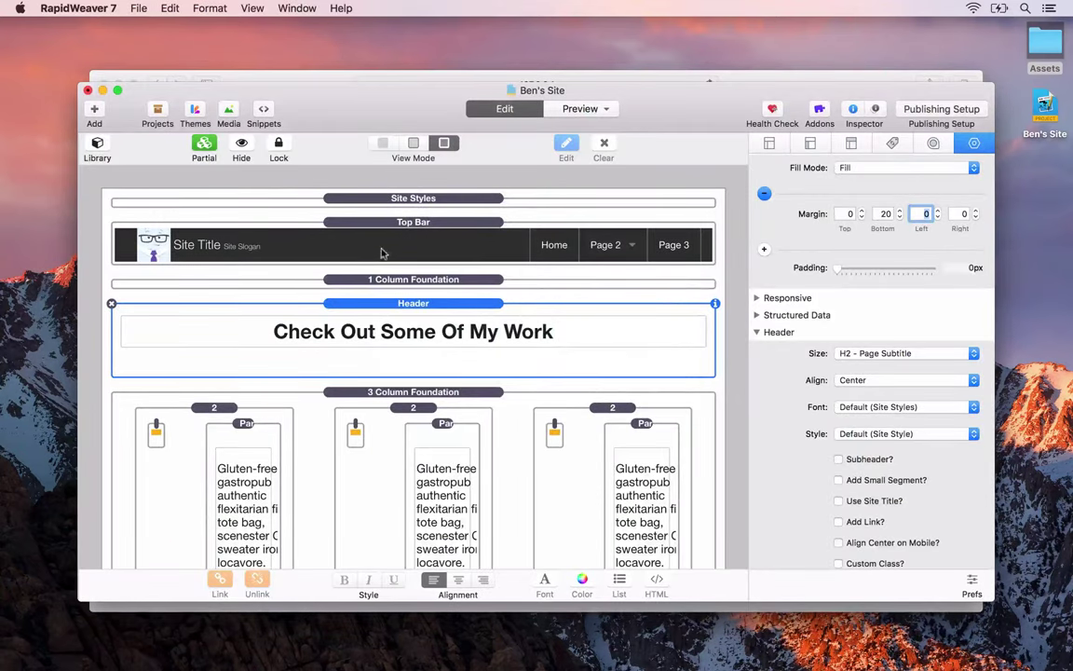
# Collapse the 3 Column Foundation and Header sections out of view
pyautogui.click(364, 396)
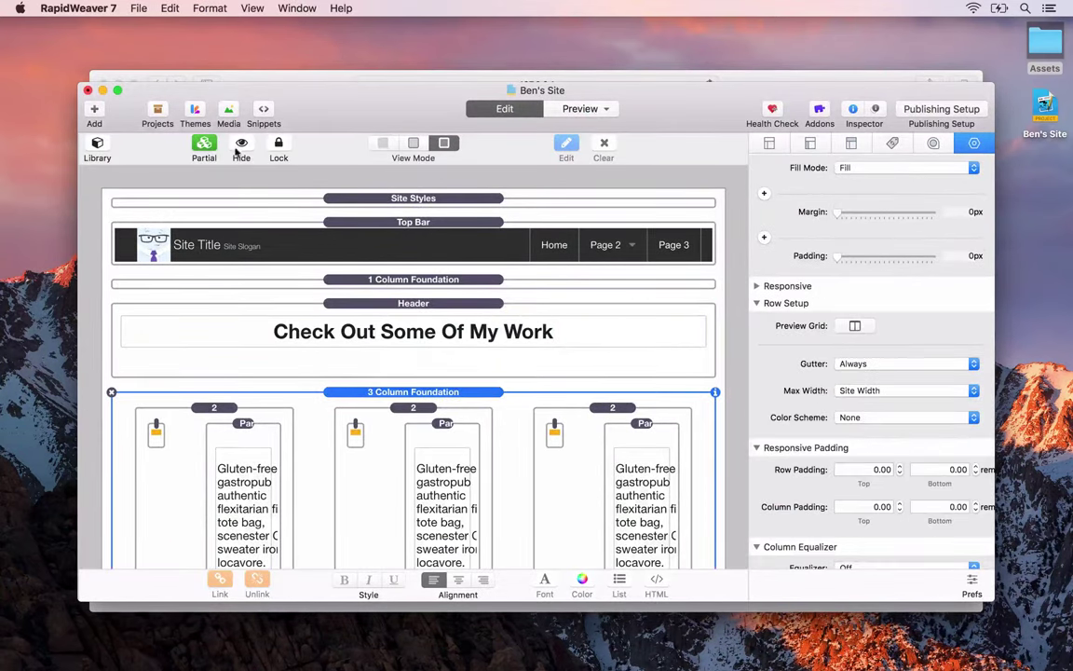
pyautogui.click(239, 148)
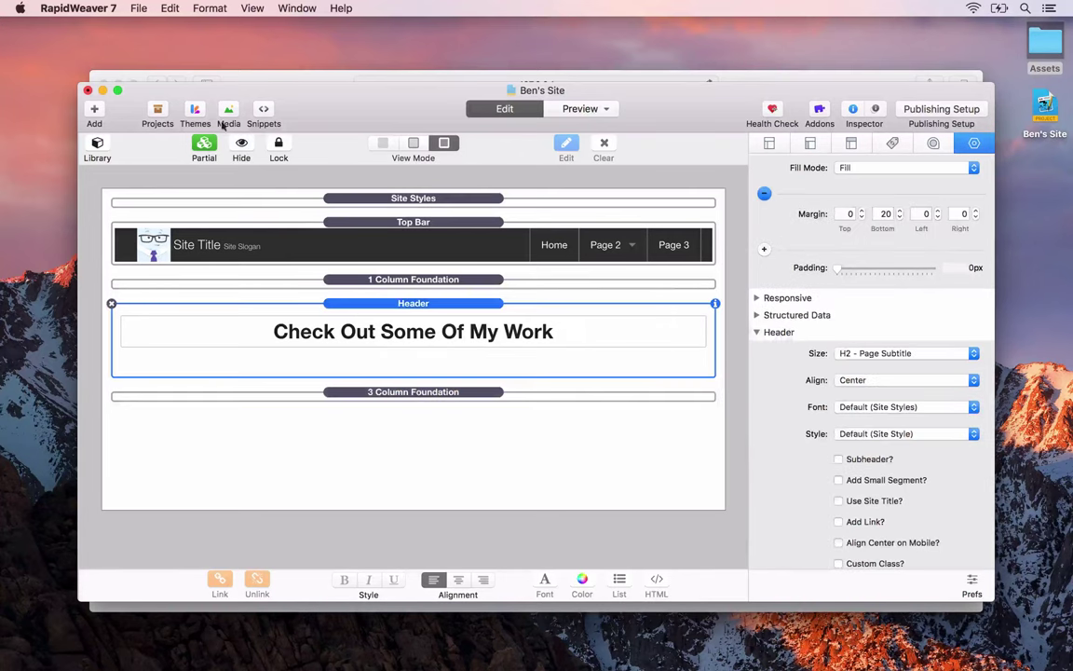
pyautogui.click(97, 147)
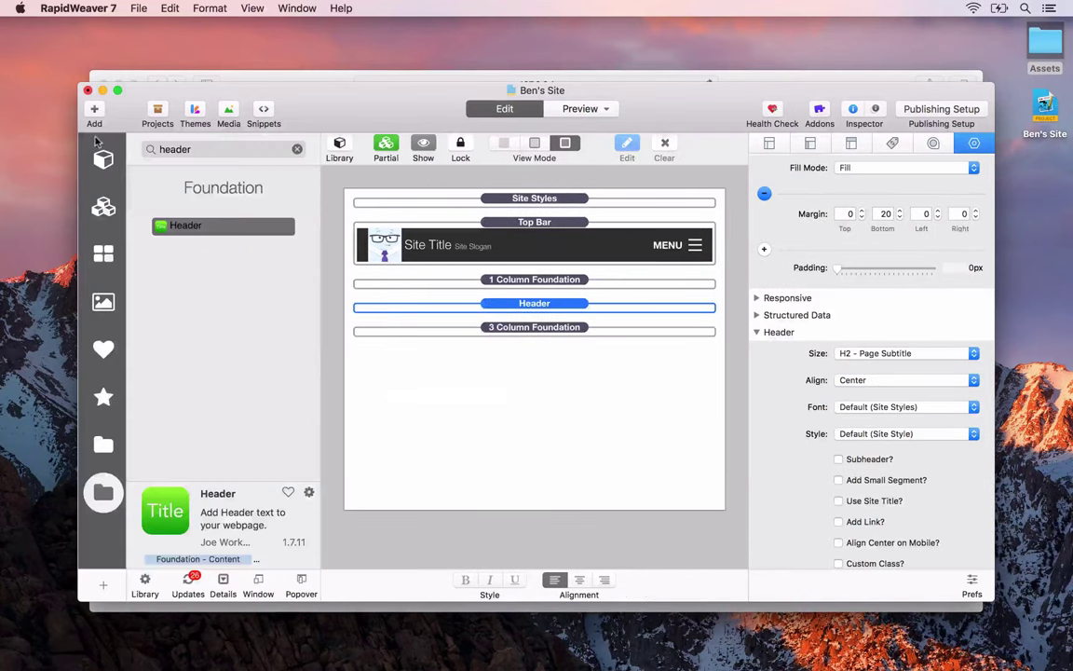
# Search the library for 'orbit', add an Orbit Slider below the project row, and open Assets
pyautogui.doubleClick(200, 150)
pyautogui.write('c')
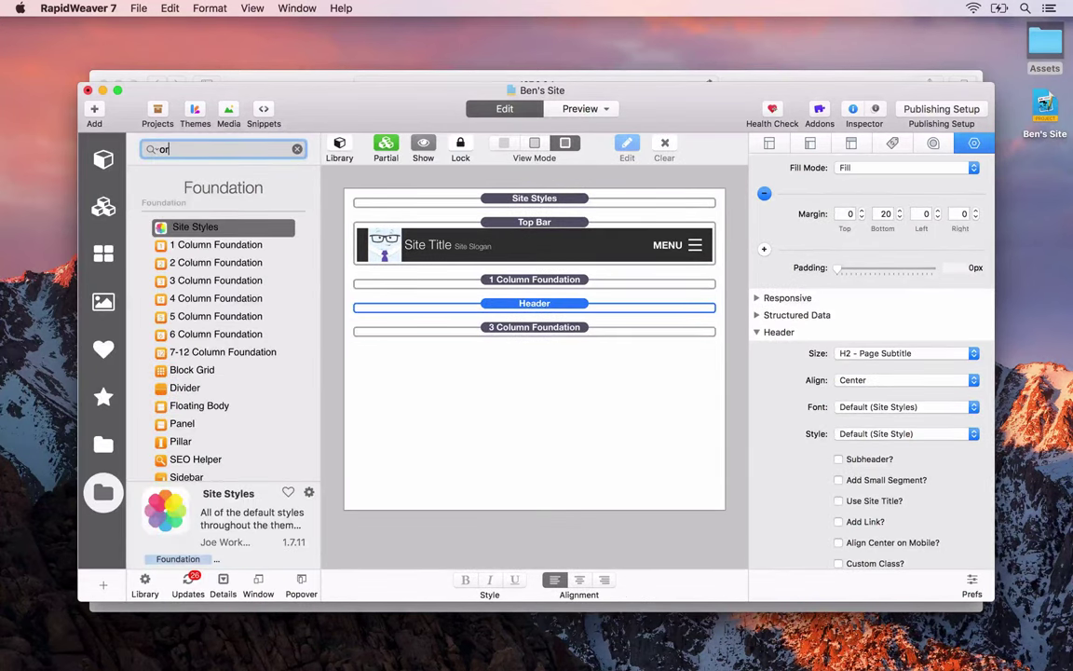
pyautogui.write('rbit')
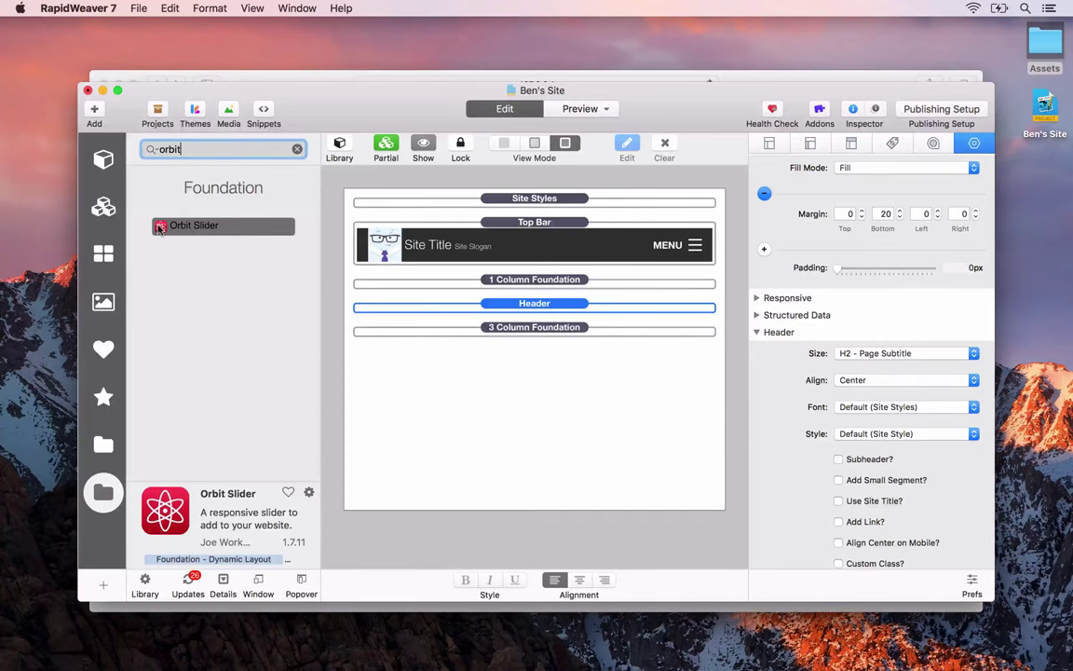
pyautogui.click(185, 228)
pyautogui.moveTo(185, 230); pyautogui.dragTo(529, 383)
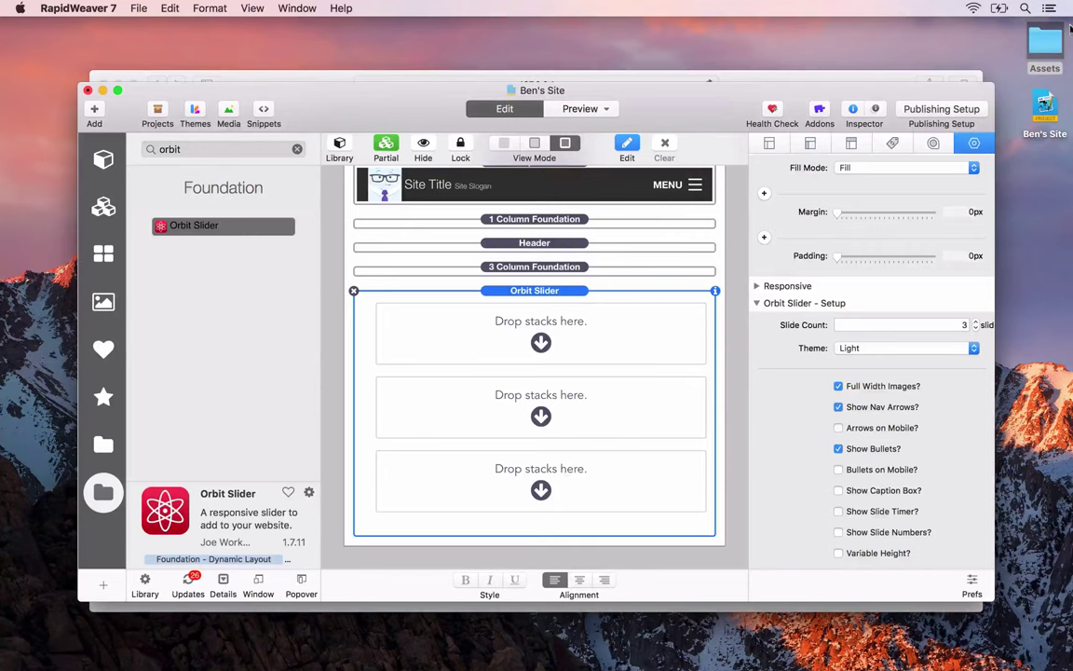
pyautogui.doubleClick(1047, 41)
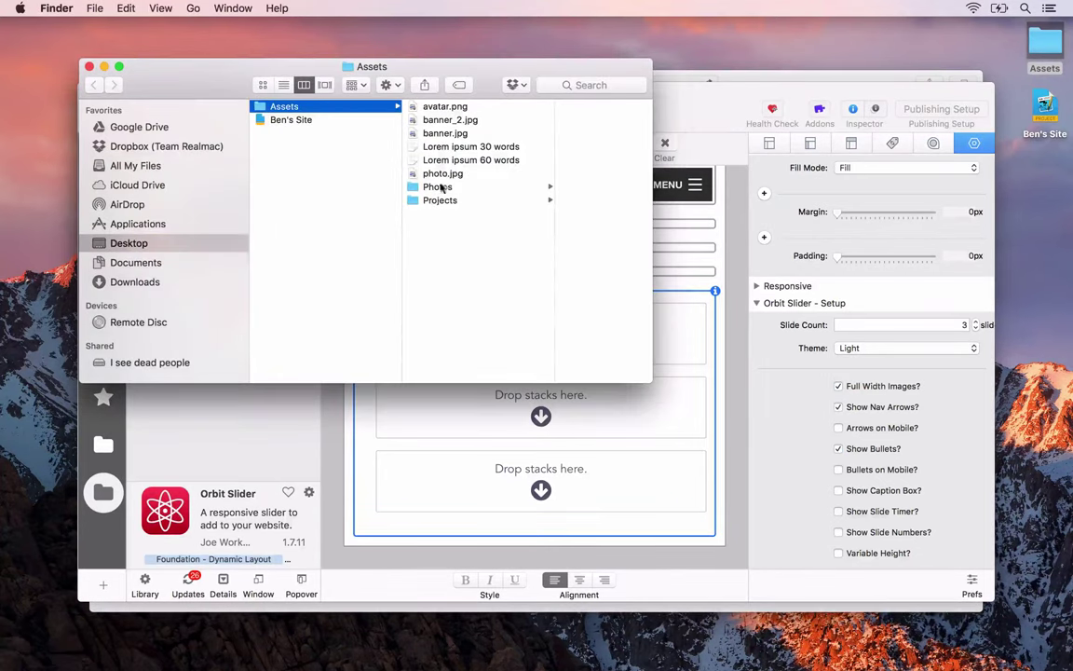
# Fill the three slider slides with 1.jpg, 2.jpg and 3.jpg from Assets > Photos, then preview in Safari
pyautogui.click(440, 173)
pyautogui.click(417, 188)
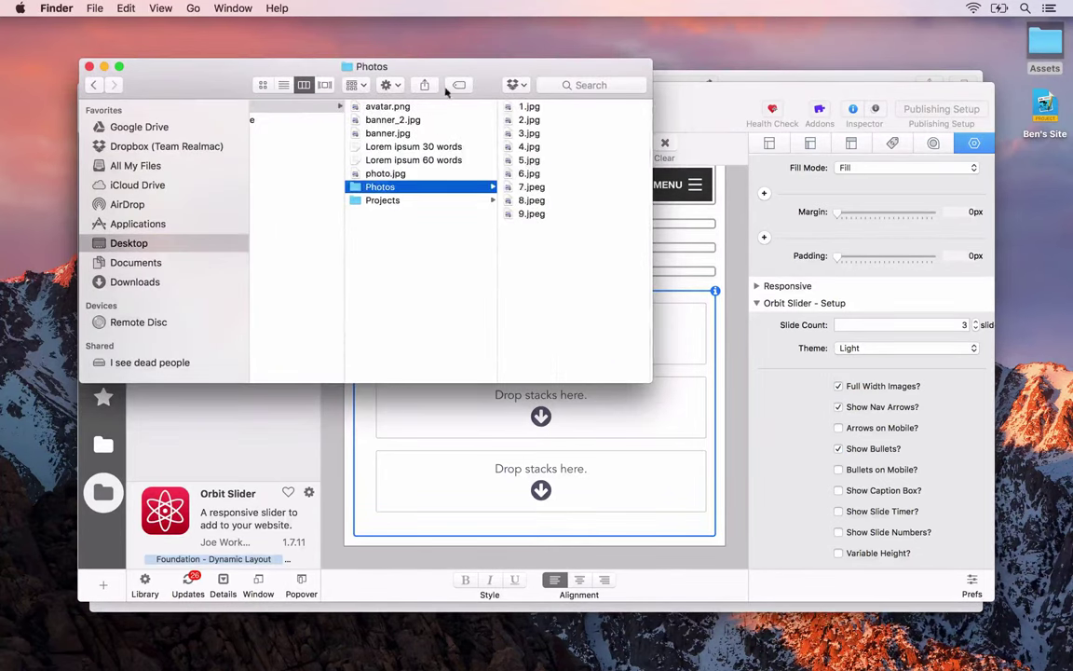
pyautogui.moveTo(485, 84); pyautogui.dragTo(541, 331)
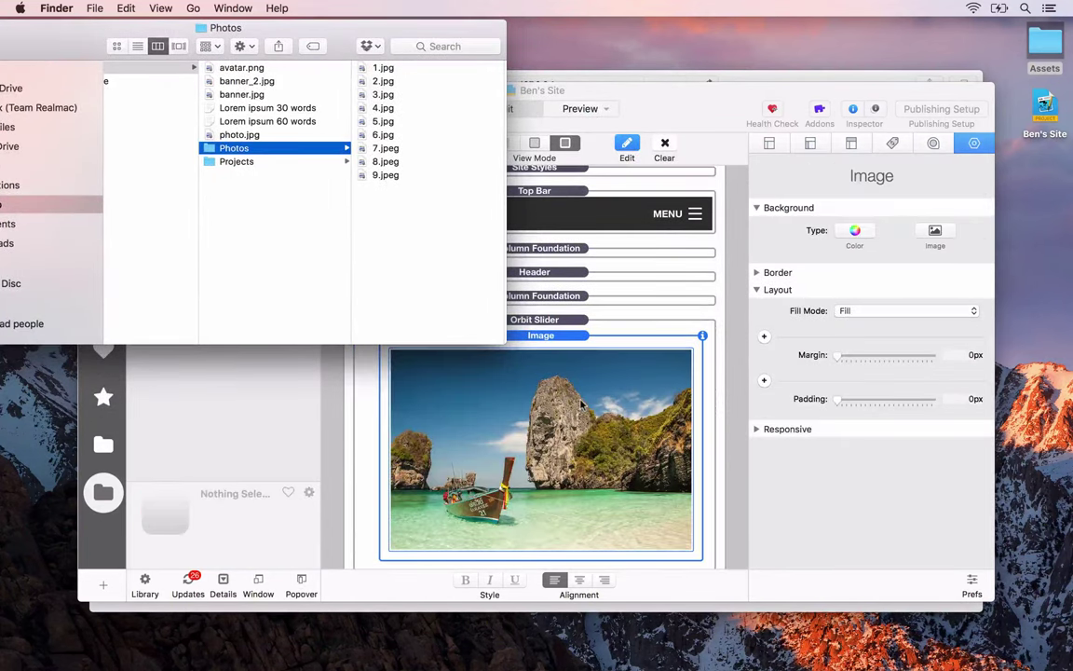
pyautogui.scroll(-5, 580, 407)
pyautogui.moveTo(362, 85); pyautogui.dragTo(556, 449)
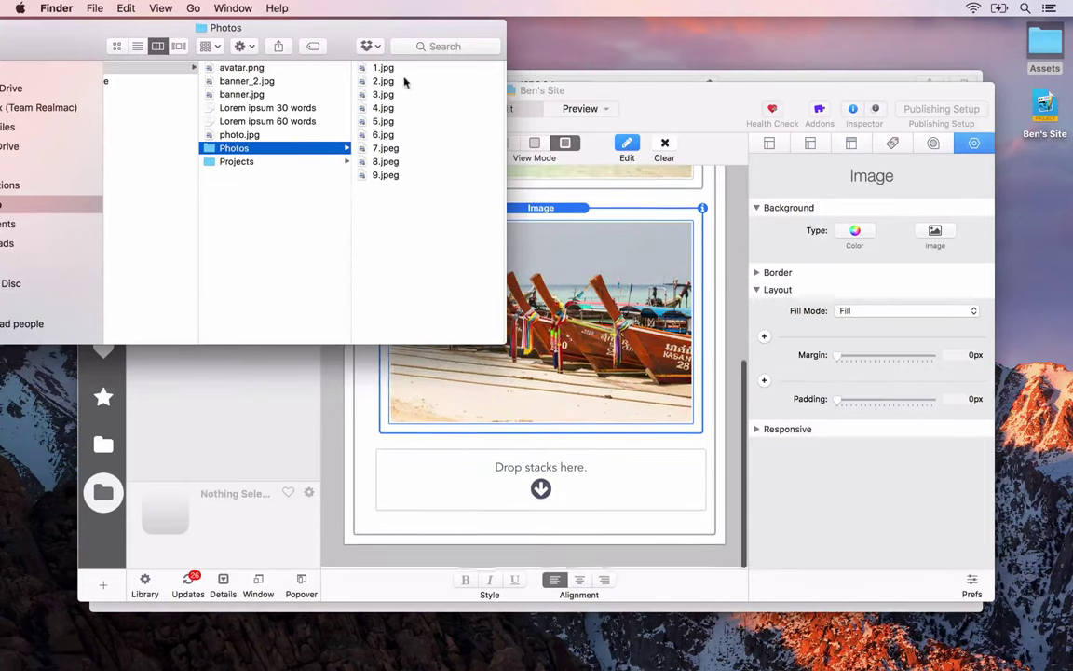
pyautogui.moveTo(368, 94); pyautogui.dragTo(556, 486)
pyautogui.click(578, 433)
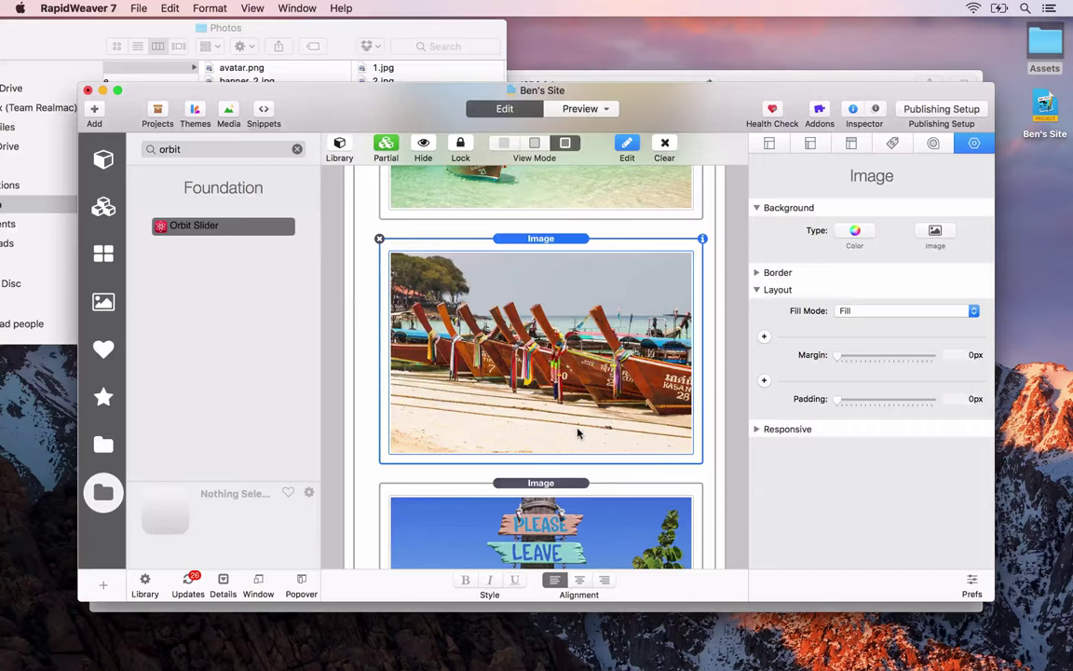
pyautogui.press('super+Tab')
pyautogui.press('super+Tab')
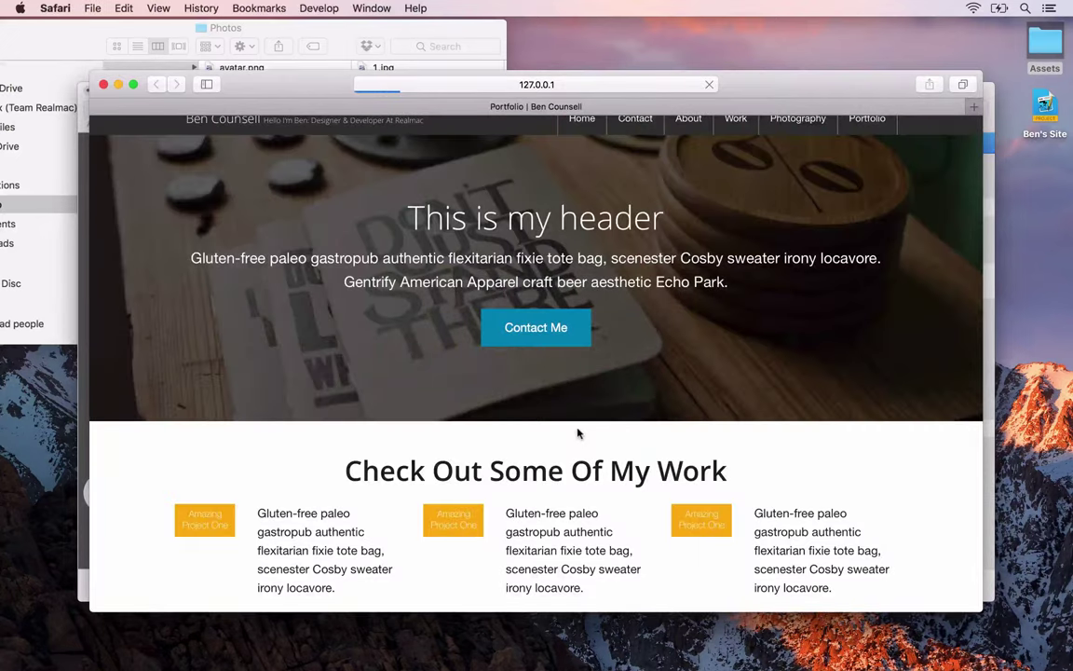
# In the Safari preview, cycle the slider through its three photos back to the boats photo
pyautogui.scroll(-10, 578, 433)
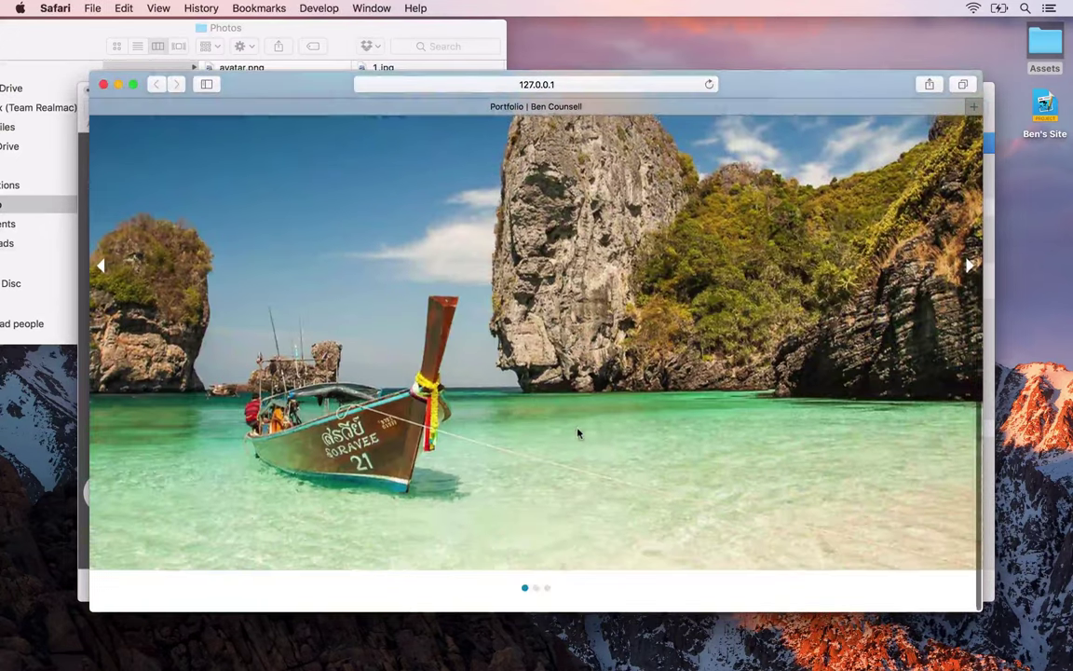
pyautogui.scroll(3, 578, 433)
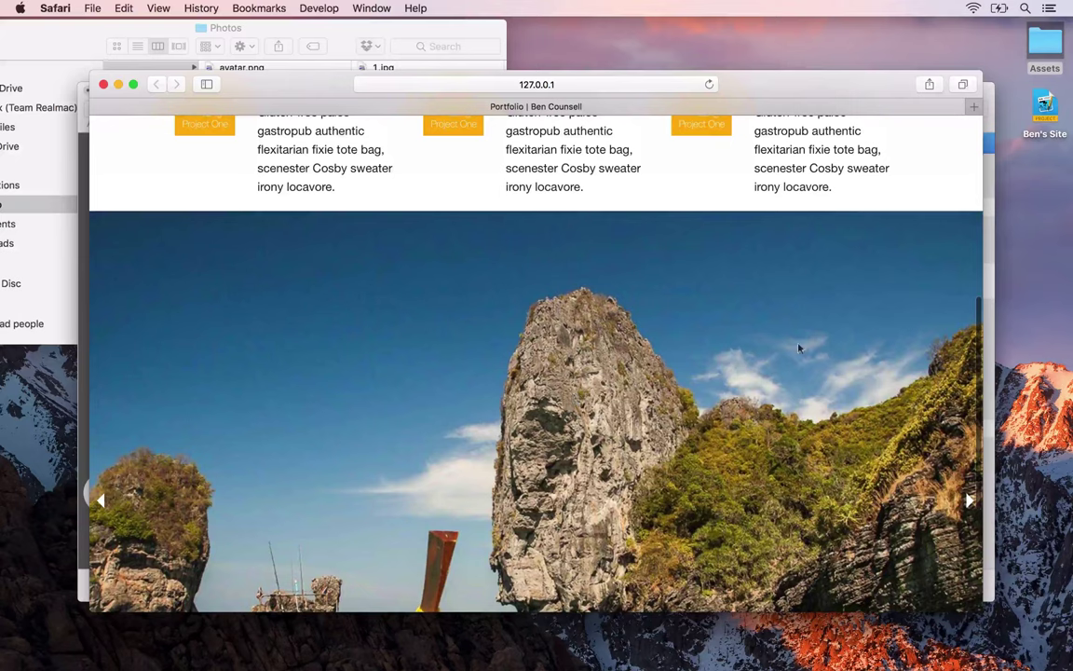
pyautogui.scroll(-4, 191, 217)
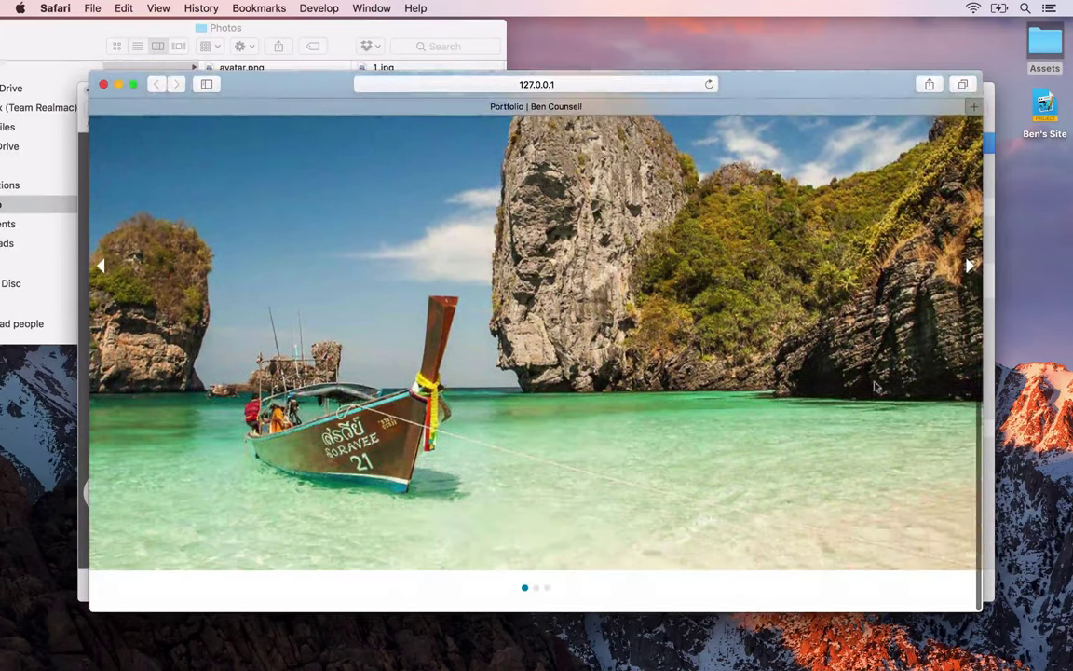
pyautogui.click(969, 270)
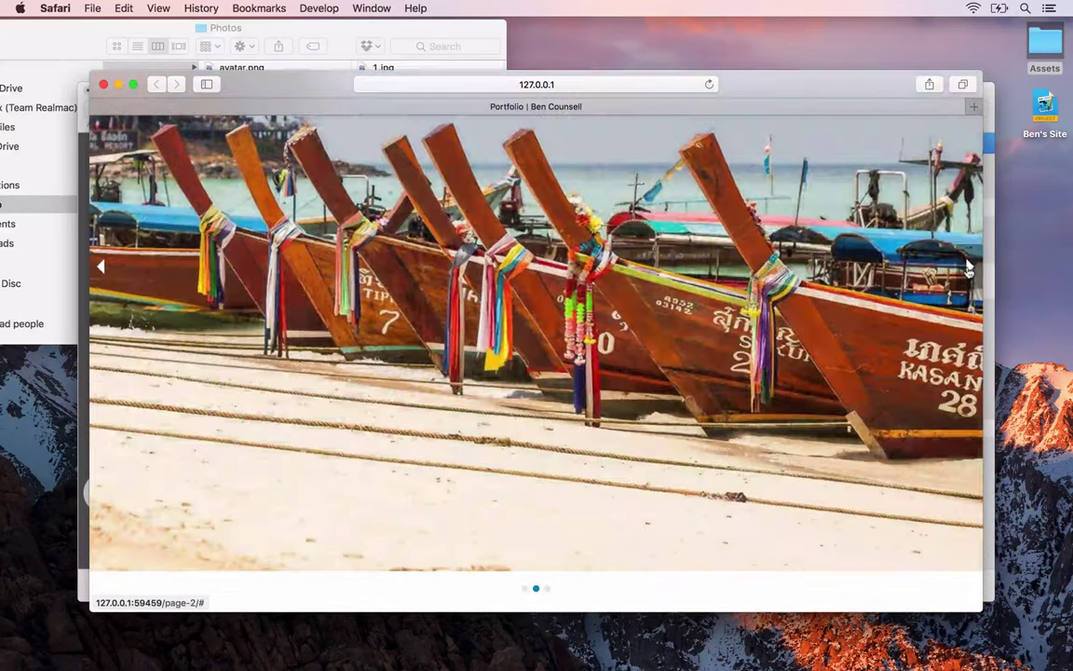
pyautogui.click(969, 270)
pyautogui.click(969, 270)
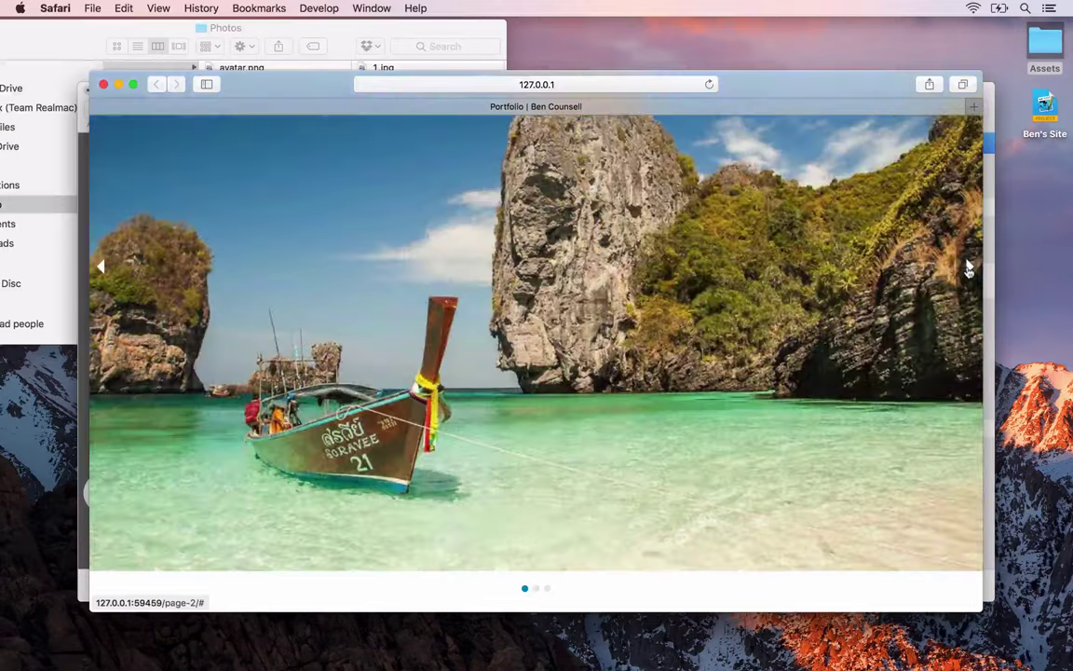
pyautogui.click(969, 270)
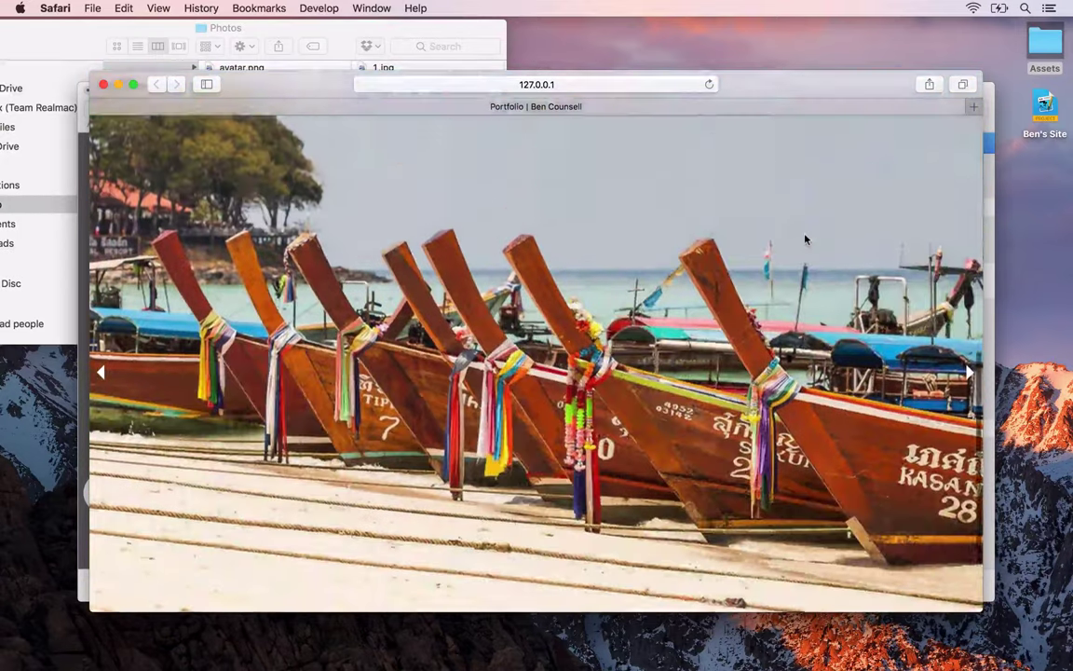
# Advance the slider to the signs and rock-island photos, then return to RapidWeaver
pyautogui.scroll(5, 806, 240)
pyautogui.scroll(-5, 806, 241)
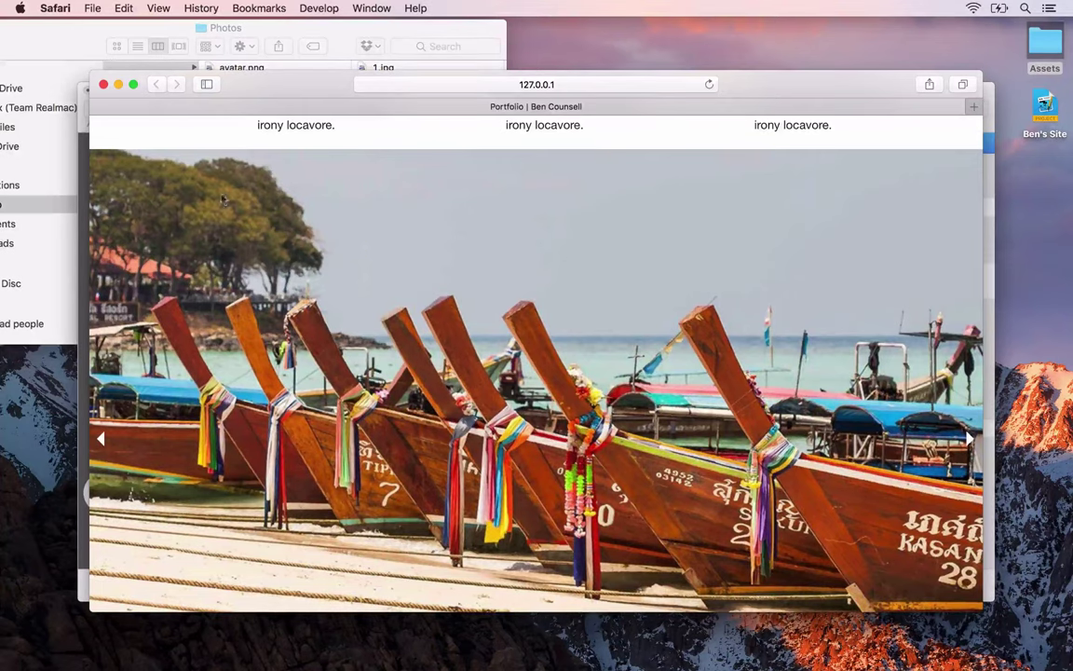
pyautogui.click(969, 438)
pyautogui.click(969, 438)
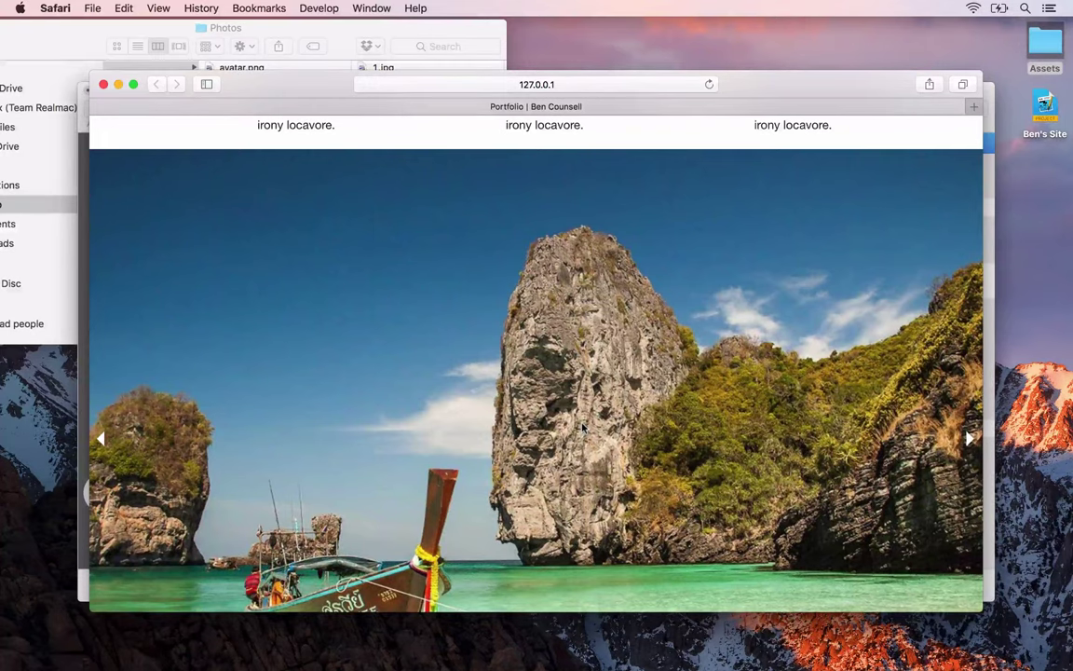
pyautogui.scroll(5, 507, 366)
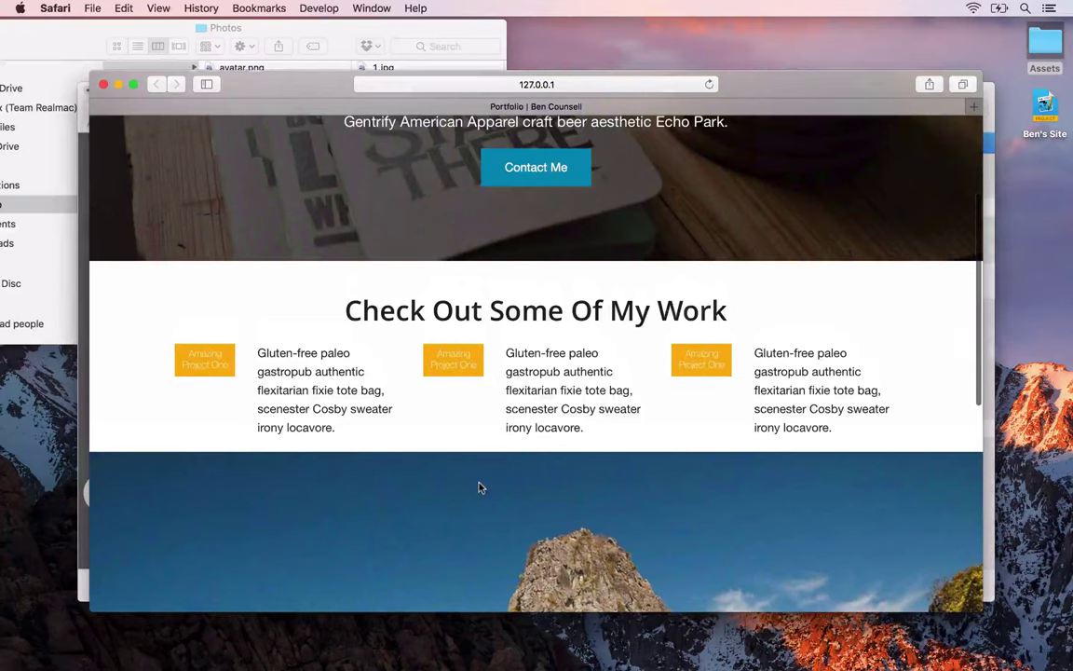
pyautogui.press('super+Tab')
pyautogui.scroll(3, 447, 345)
# Insert a 1 Column Foundation below the project row and move the Orbit Slider into it
pyautogui.scroll(1, 446, 344)
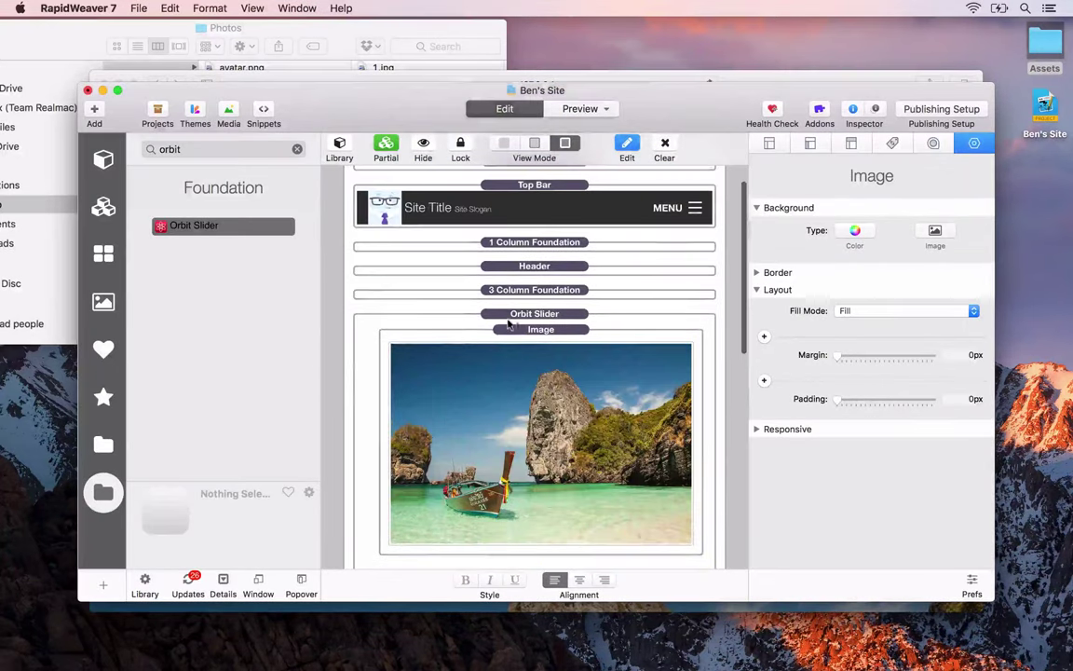
pyautogui.click(296, 149)
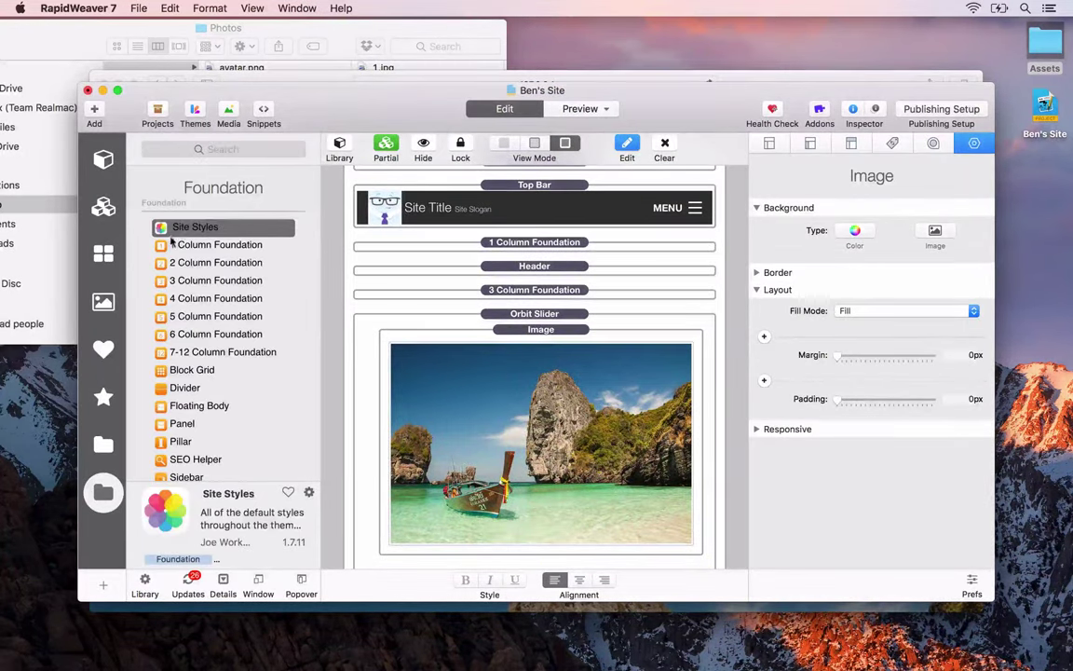
pyautogui.moveTo(174, 248); pyautogui.dragTo(415, 312)
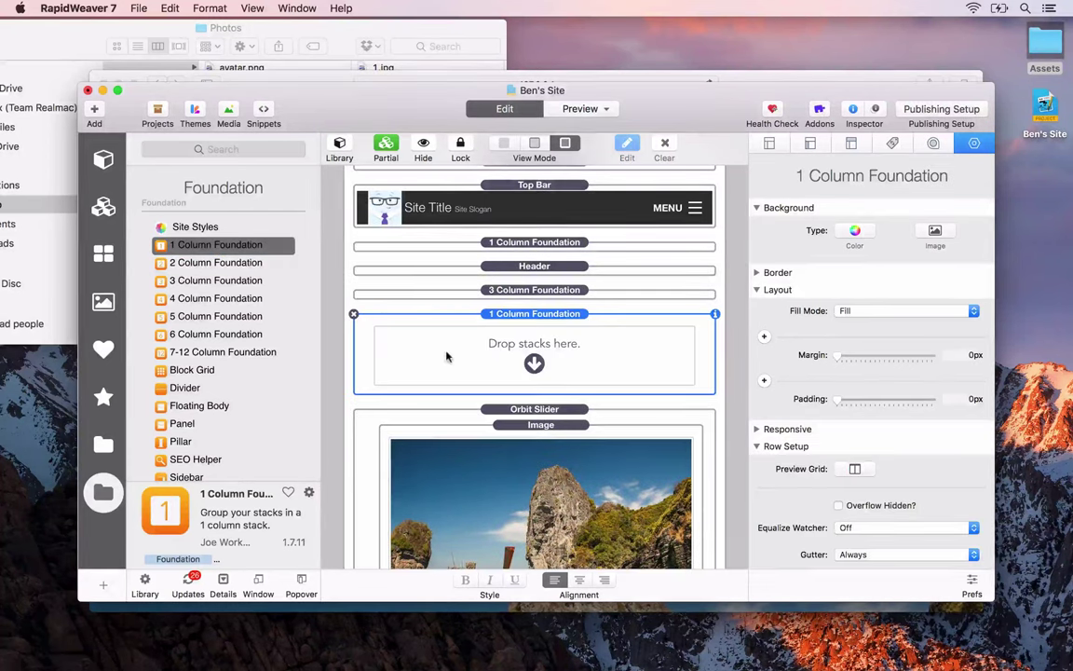
pyautogui.click(459, 366)
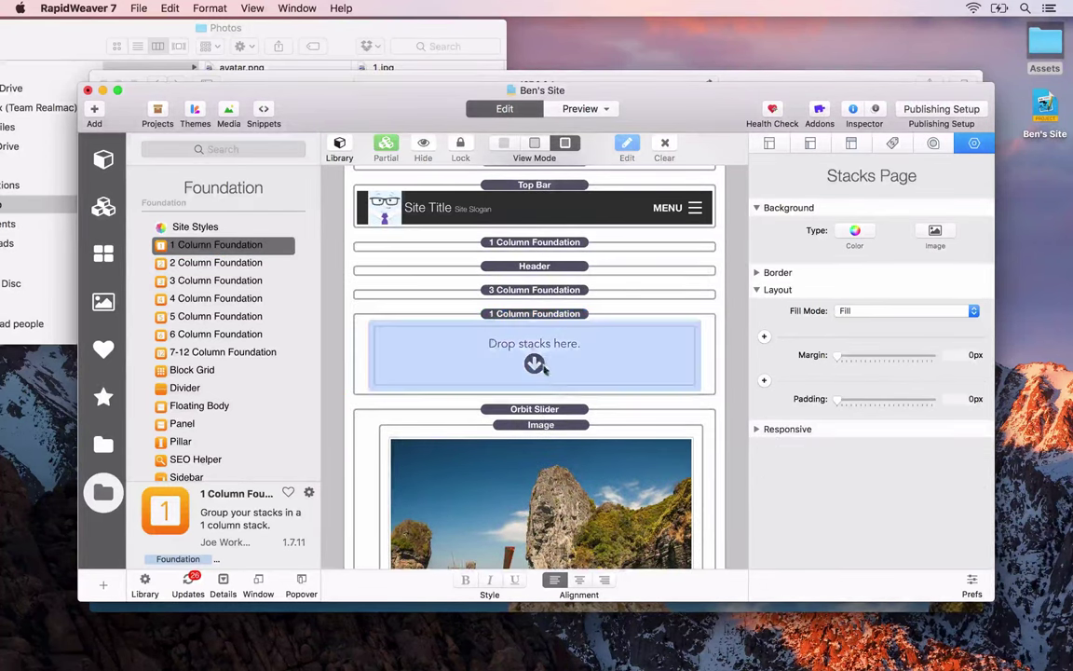
pyautogui.moveTo(511, 352); pyautogui.dragTo(511, 358)
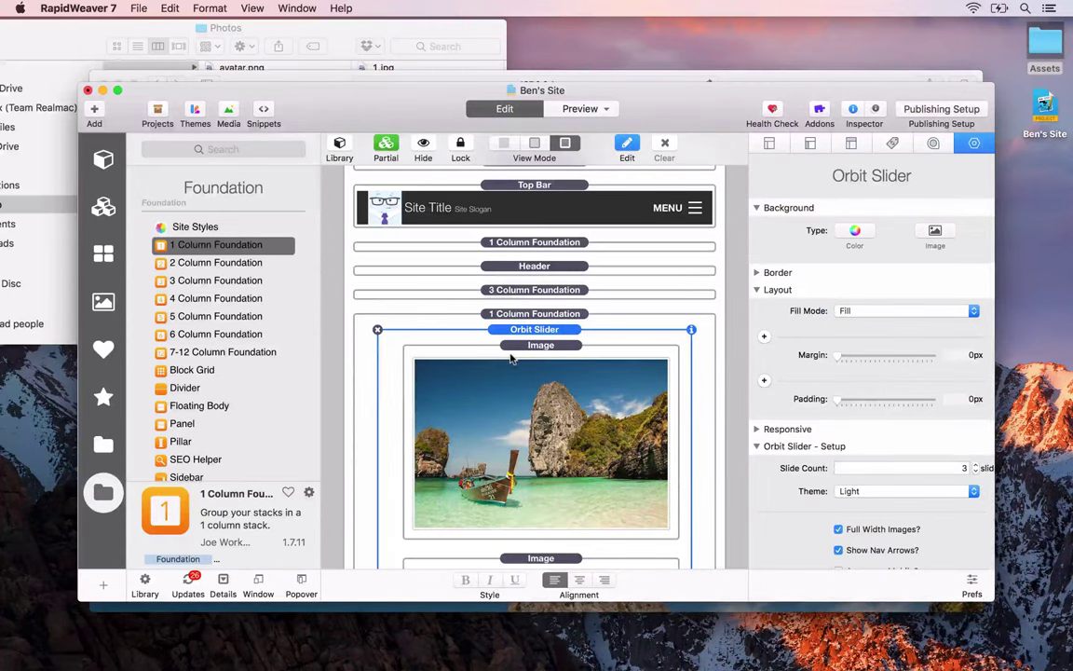
# Preview the site in Safari and advance the slider twice to confirm it cycles
pyautogui.press('super+alt+p')
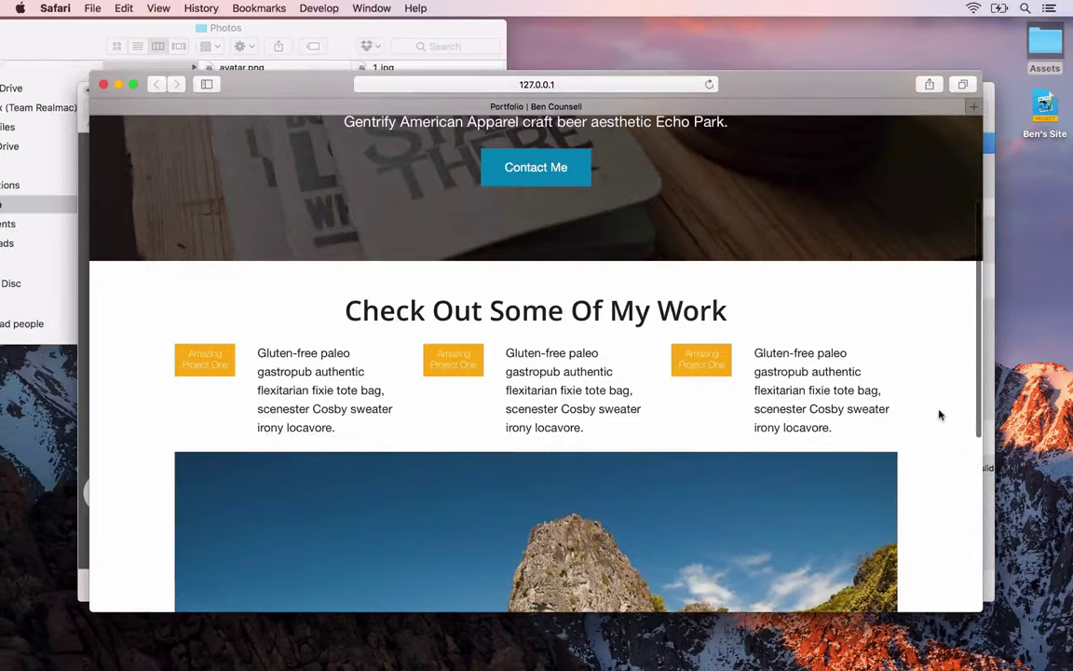
pyautogui.scroll(-5, 892, 408)
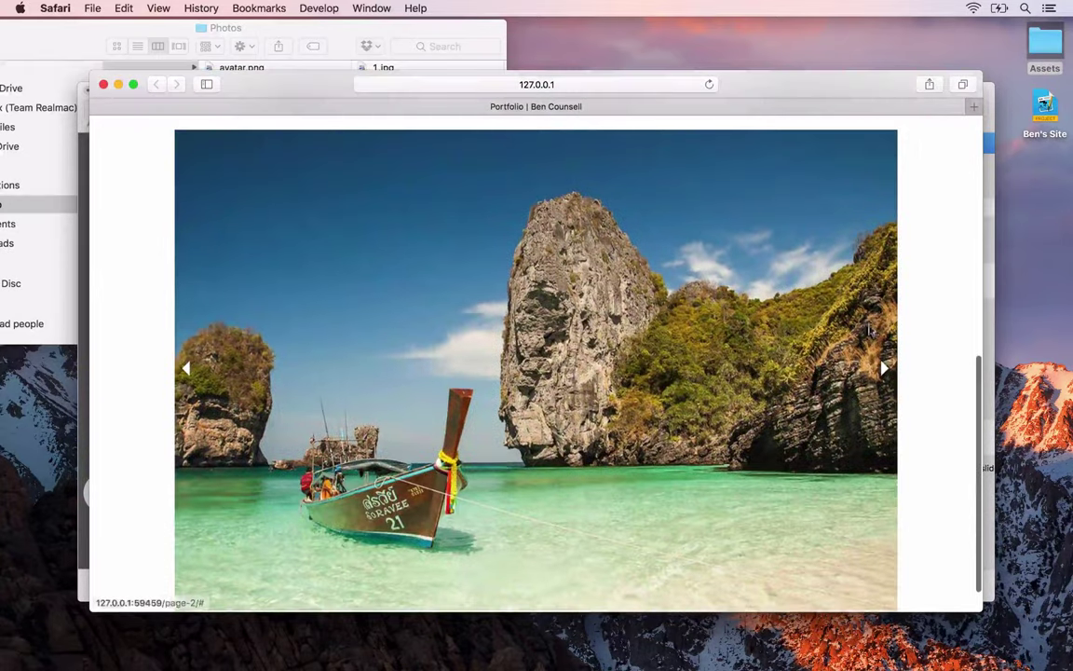
pyautogui.click(882, 368)
pyautogui.click(882, 368)
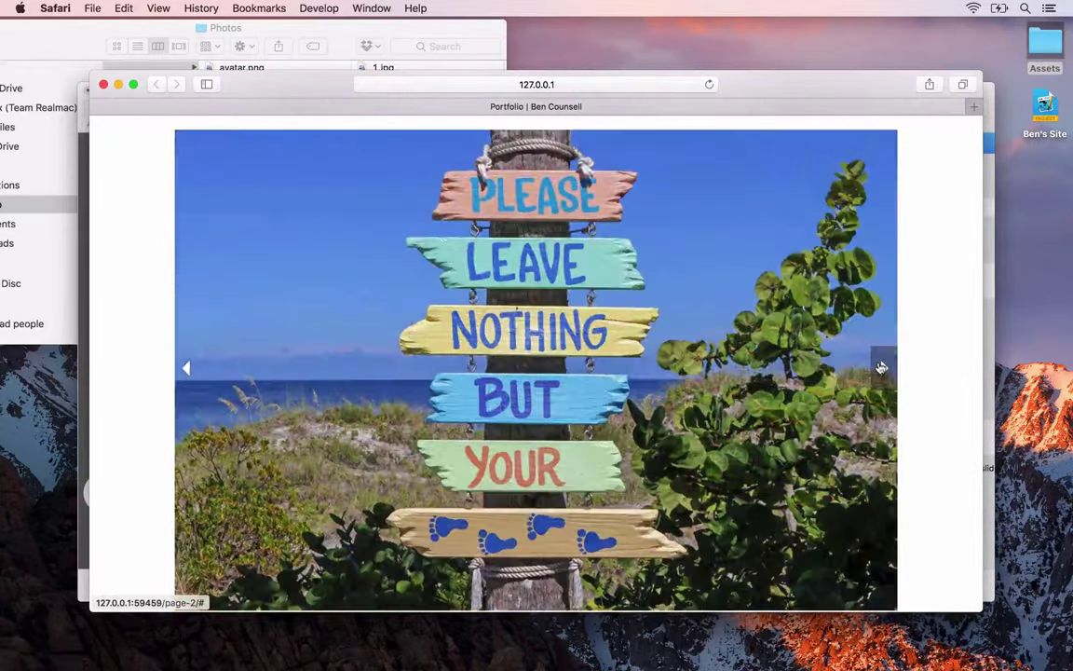
pyautogui.press('super+Tab')
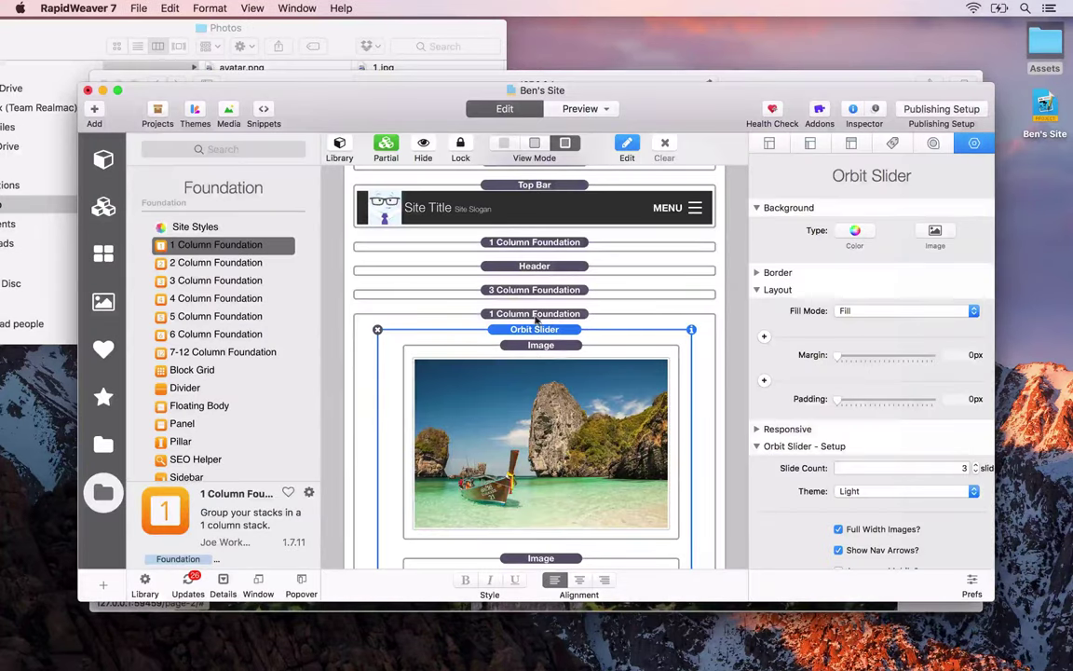
# Add a Header stack above the Orbit Slider reading 'Some Nice Photography'
pyautogui.click(252, 149)
pyautogui.write('header')
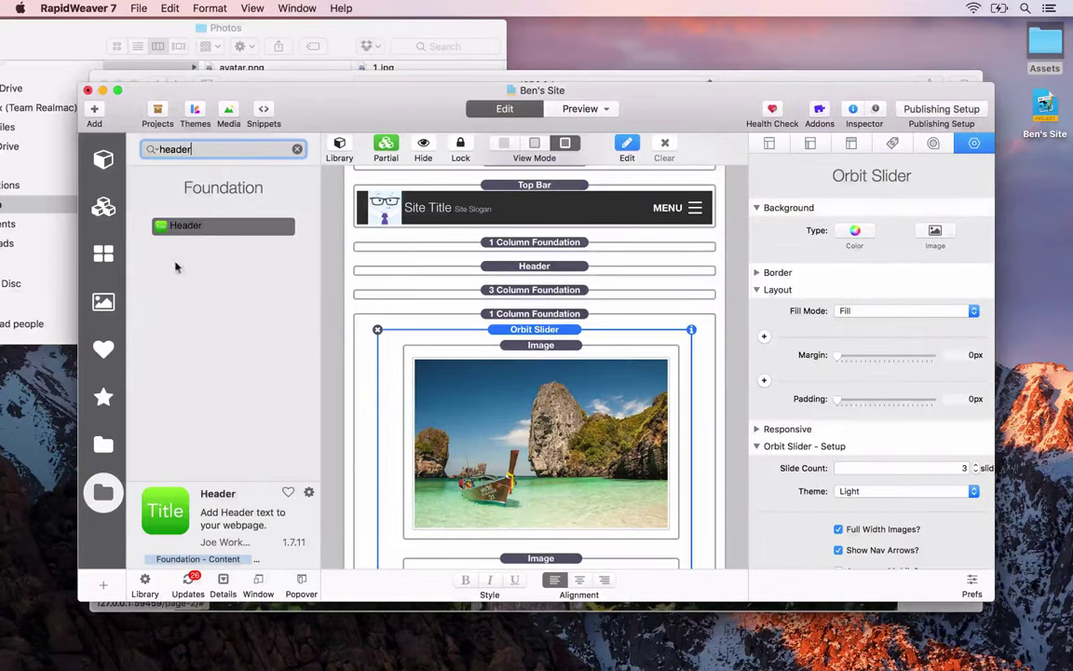
pyautogui.moveTo(186, 225); pyautogui.dragTo(514, 332)
pyautogui.doubleClick(471, 357)
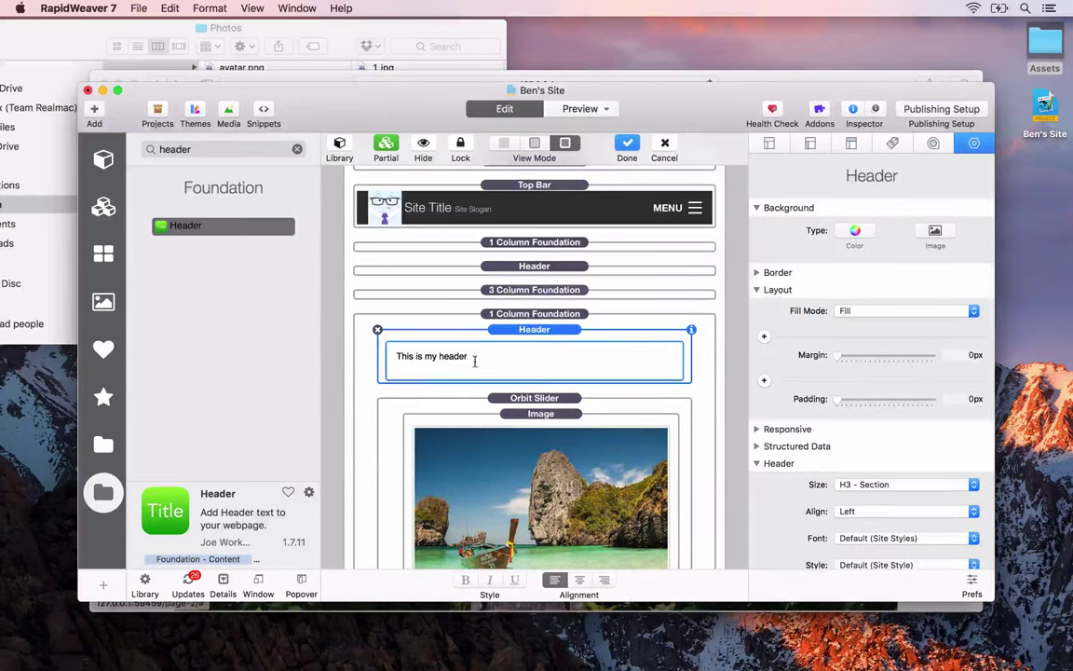
pyautogui.tripleClick(470, 356)
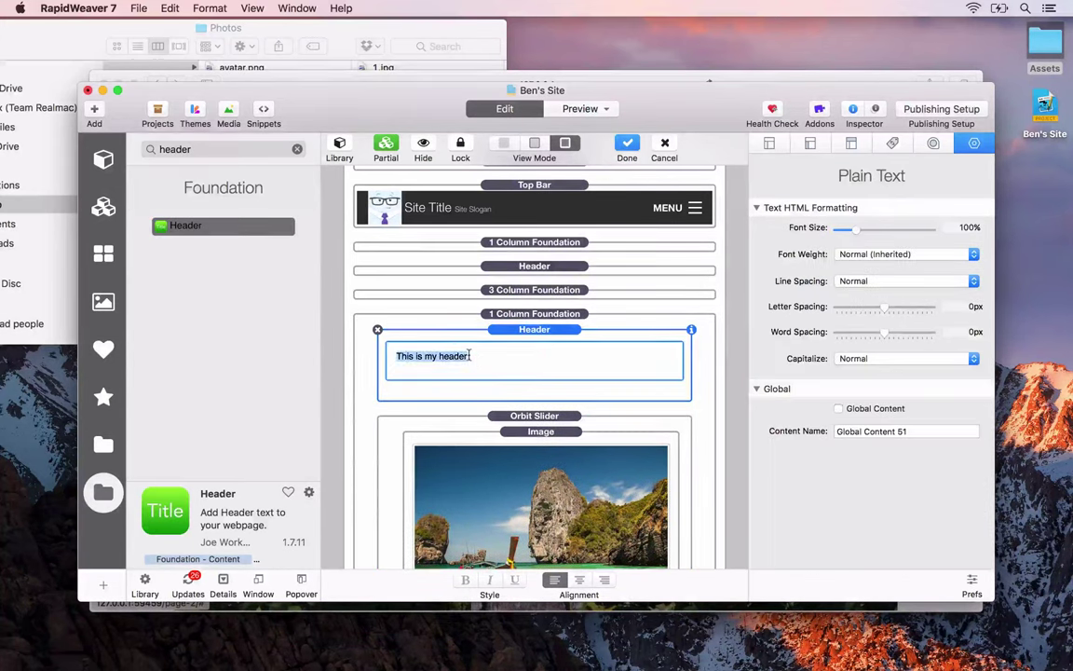
pyautogui.write('Some Ni')
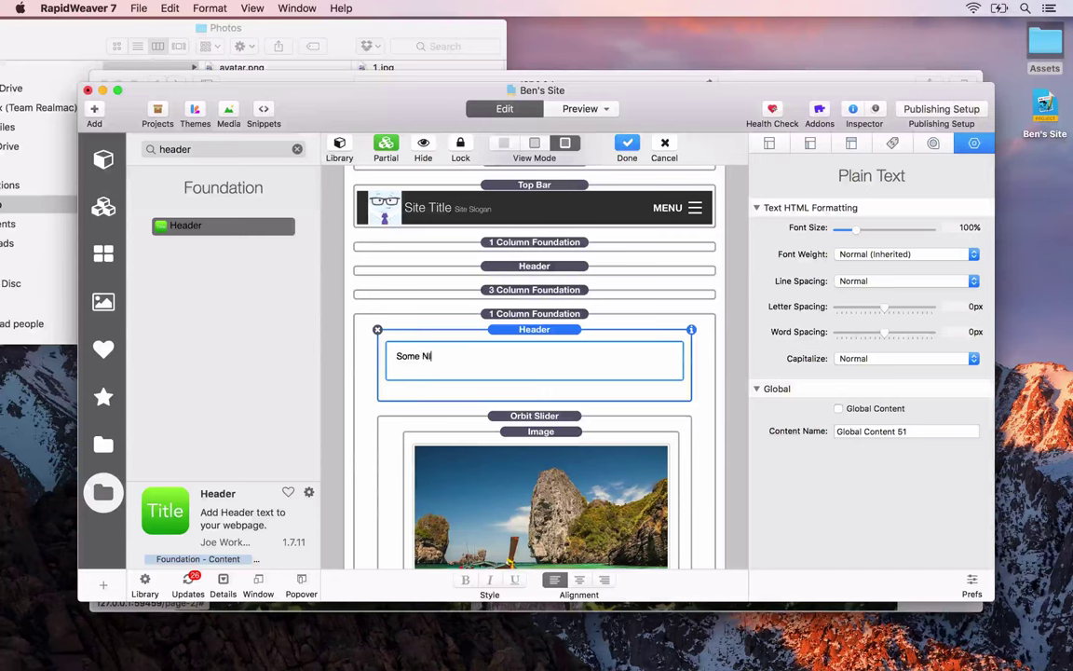
pyautogui.write('ce Photography')
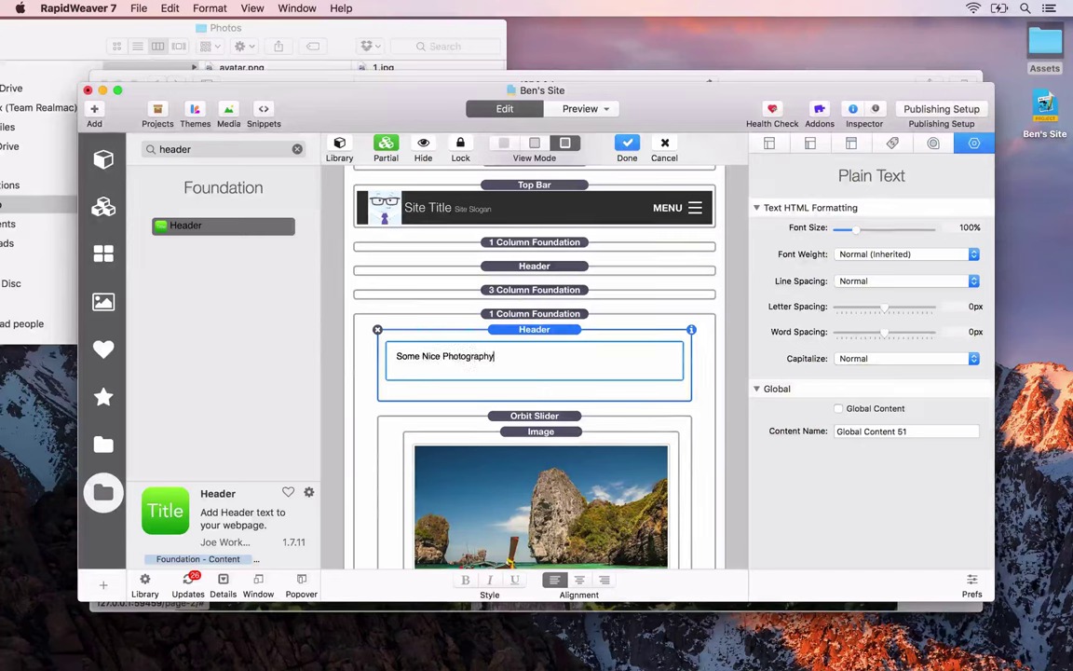
pyautogui.click(529, 354)
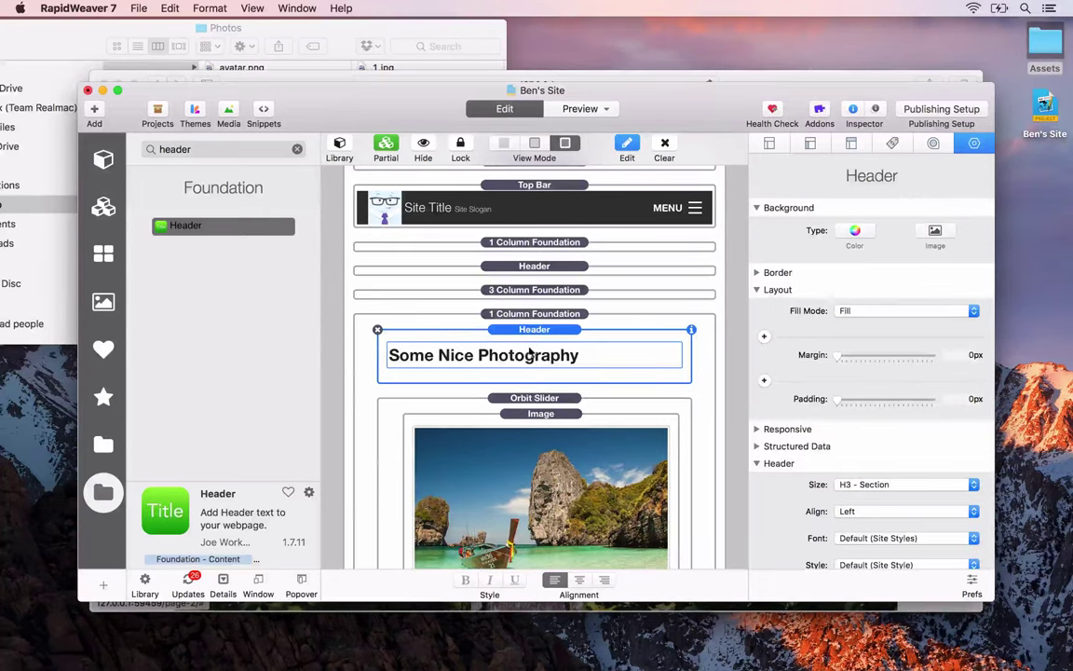
# Make the header H2, centred, with a bottom margin of 20
pyautogui.scroll(-4, 827, 395)
pyautogui.click(878, 381)
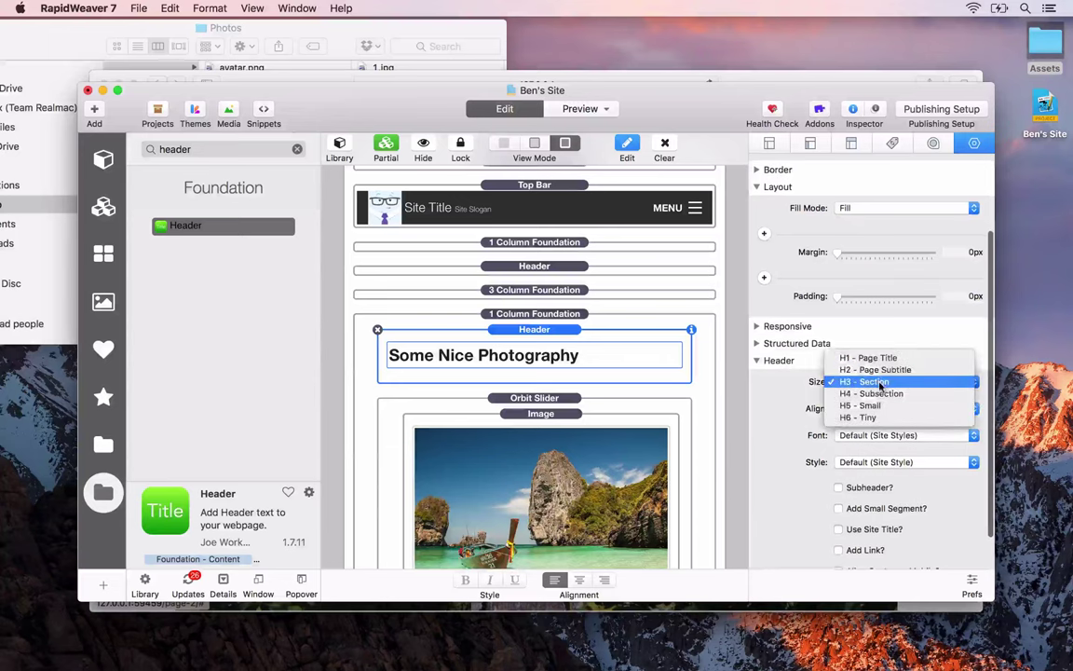
pyautogui.click(876, 369)
pyautogui.click(909, 408)
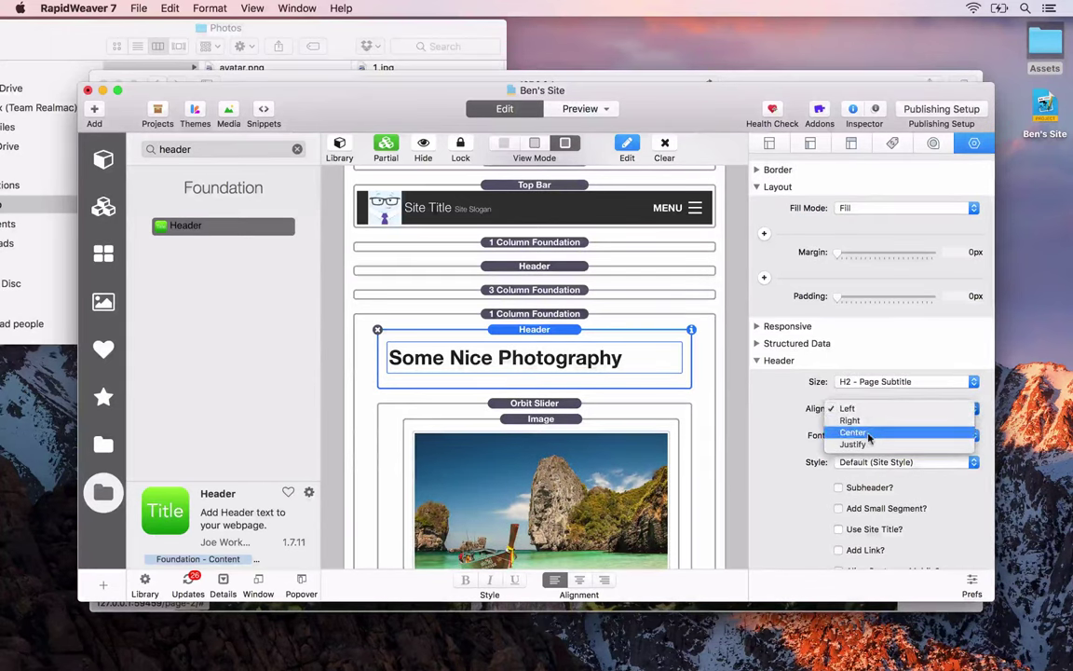
pyautogui.click(857, 433)
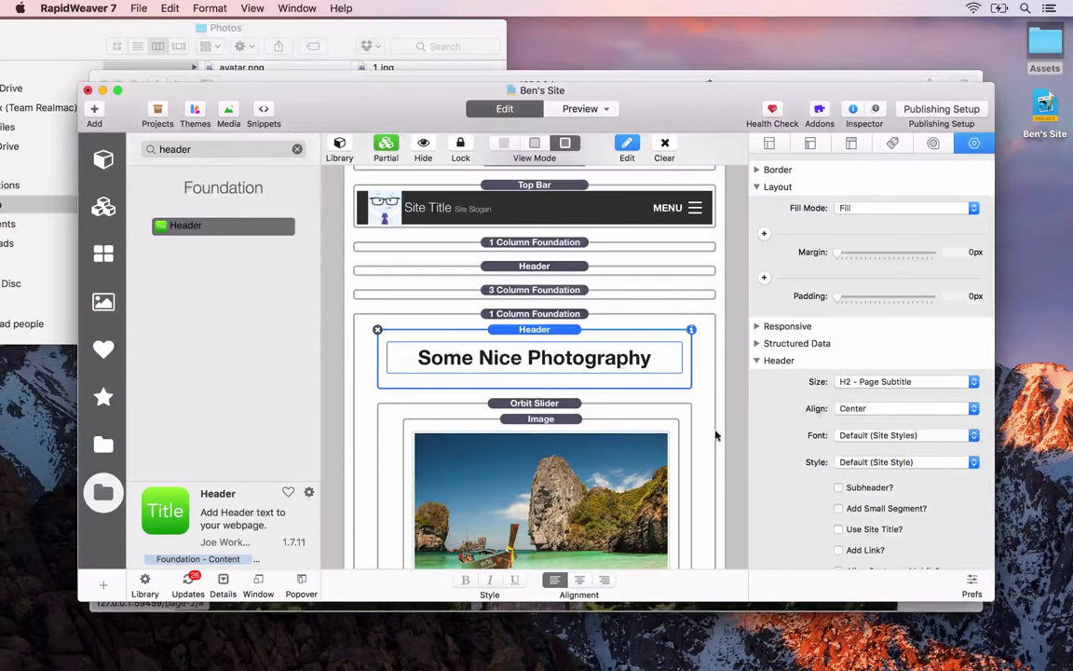
pyautogui.click(764, 233)
pyautogui.click(886, 254)
pyautogui.write('20')
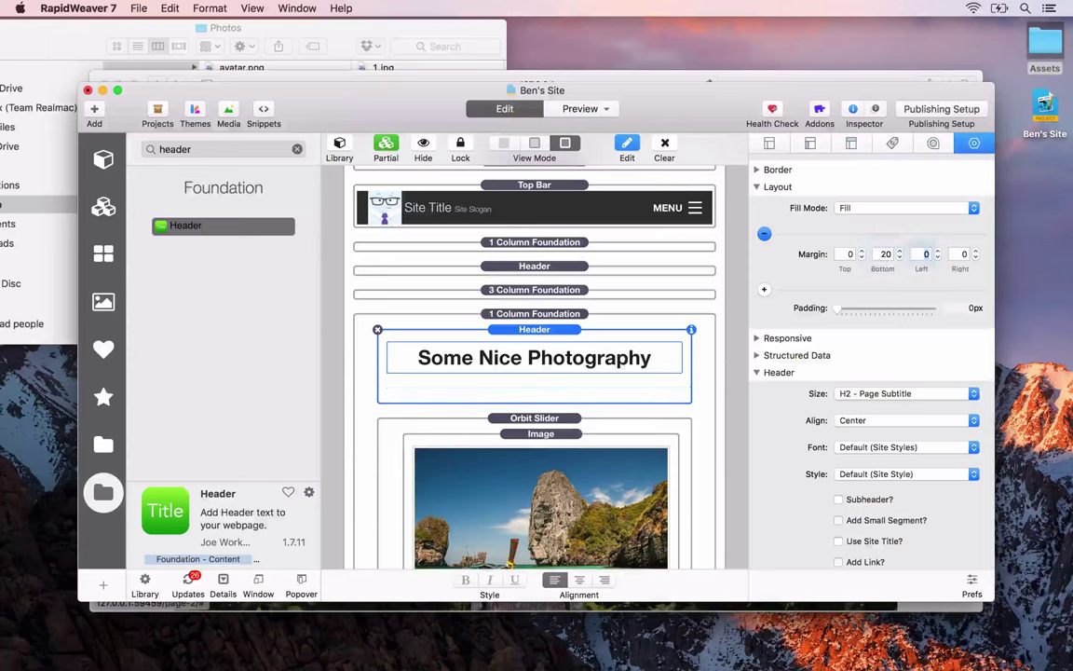
# Give the 3 Column Foundation project row a bottom margin of 40, then preview in Safari
pyautogui.click(529, 294)
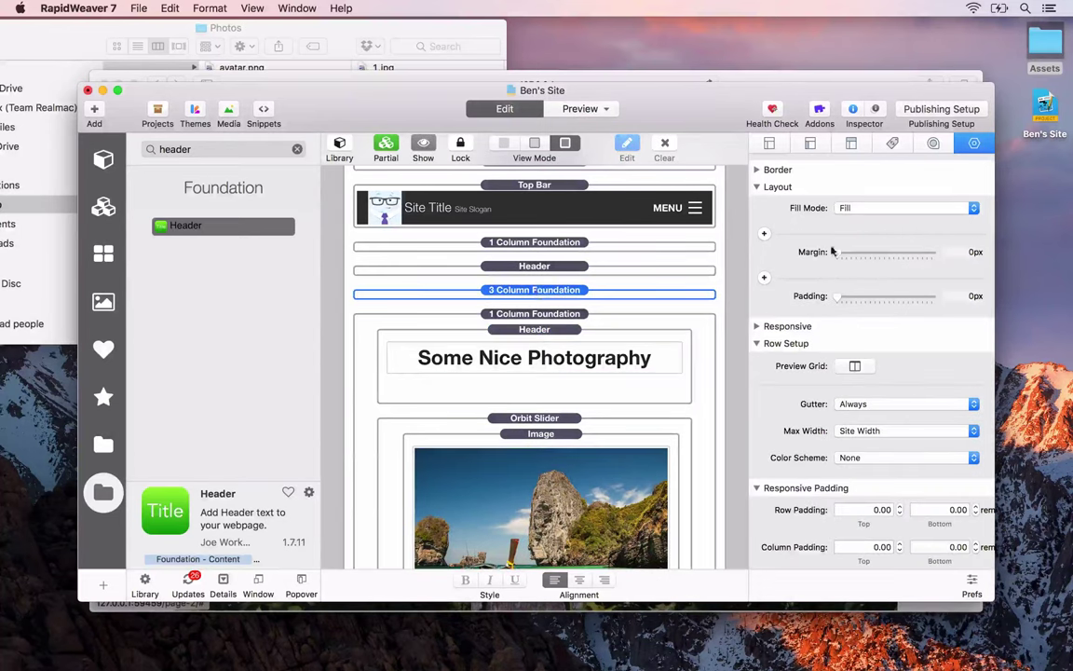
pyautogui.click(764, 234)
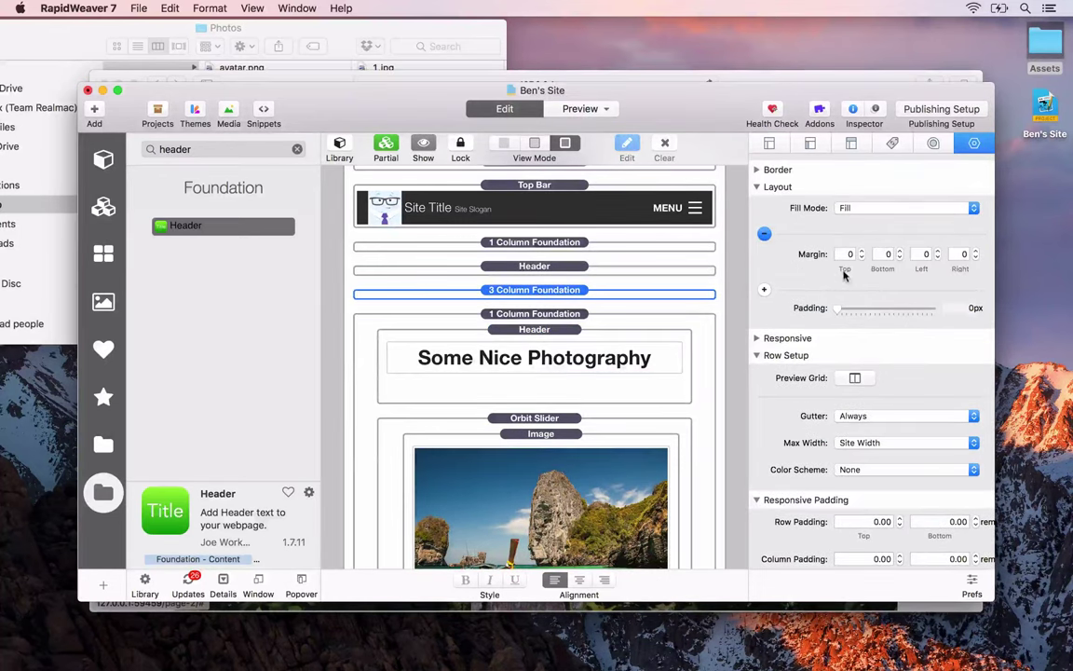
pyautogui.click(883, 254)
pyautogui.write('40')
pyautogui.press('Tab')
pyautogui.press('super+Tab')
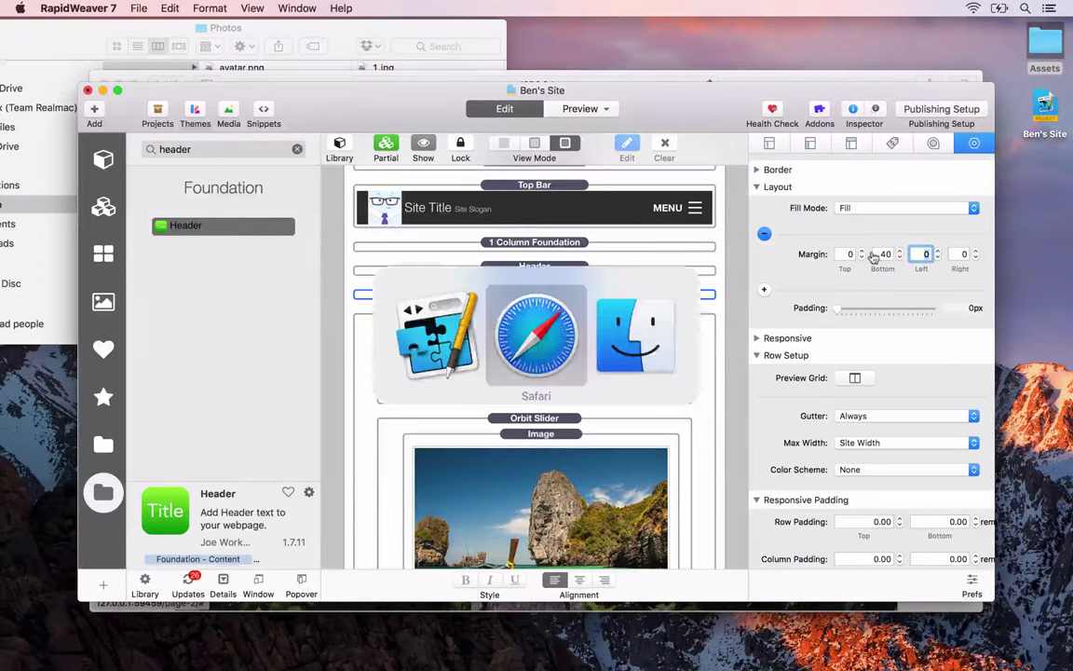
# Close the Photos window and check the 'Some Nice Photography' heading in the Safari preview
pyautogui.click(61, 35)
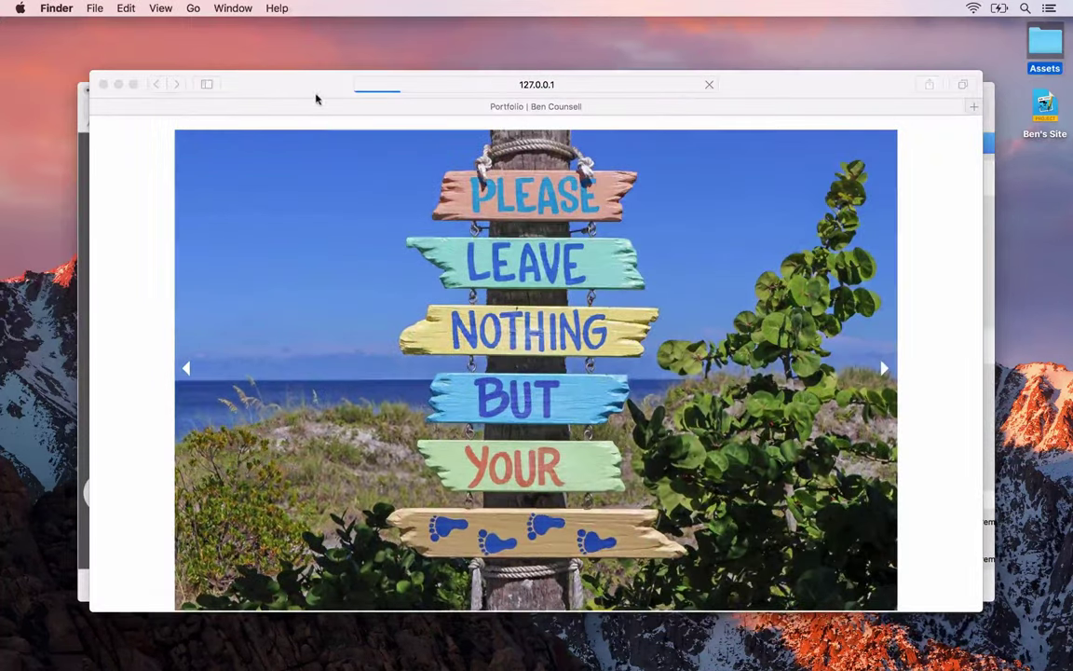
pyautogui.click(304, 89)
pyautogui.scroll(4, 357, 240)
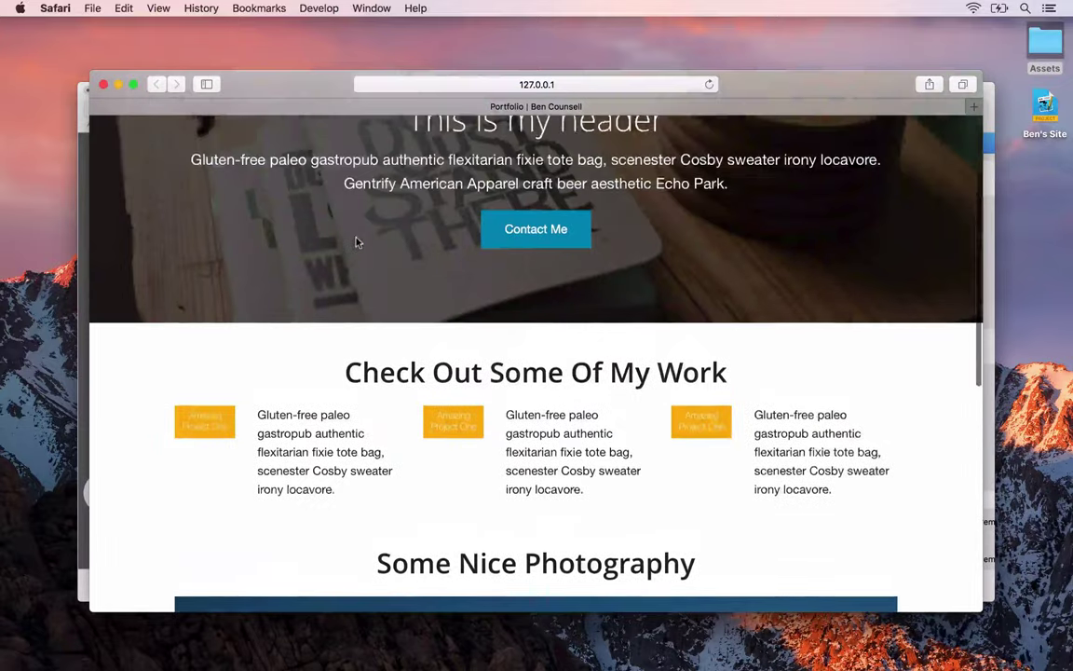
pyautogui.scroll(-8, 355, 240)
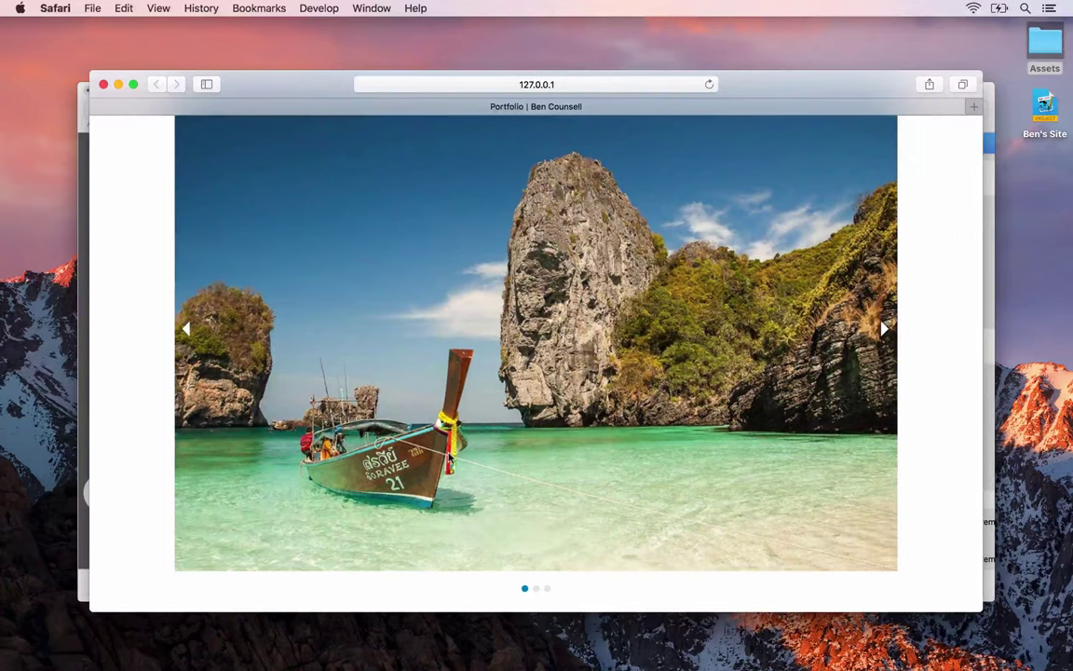
pyautogui.press('super+Tab')
pyautogui.press('super+Tab')
pyautogui.press('super+Tab')
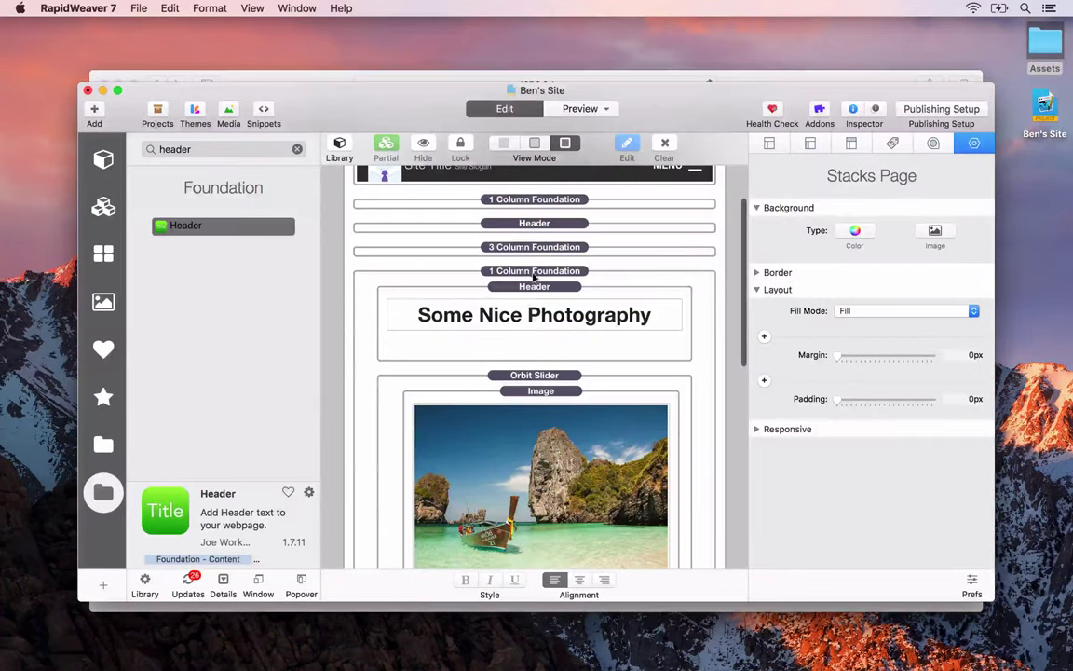
# Duplicate the 3 Column Foundation project row below the original and show the copy's contents
pyautogui.moveTo(538, 250); pyautogui.dragTo(539, 246)
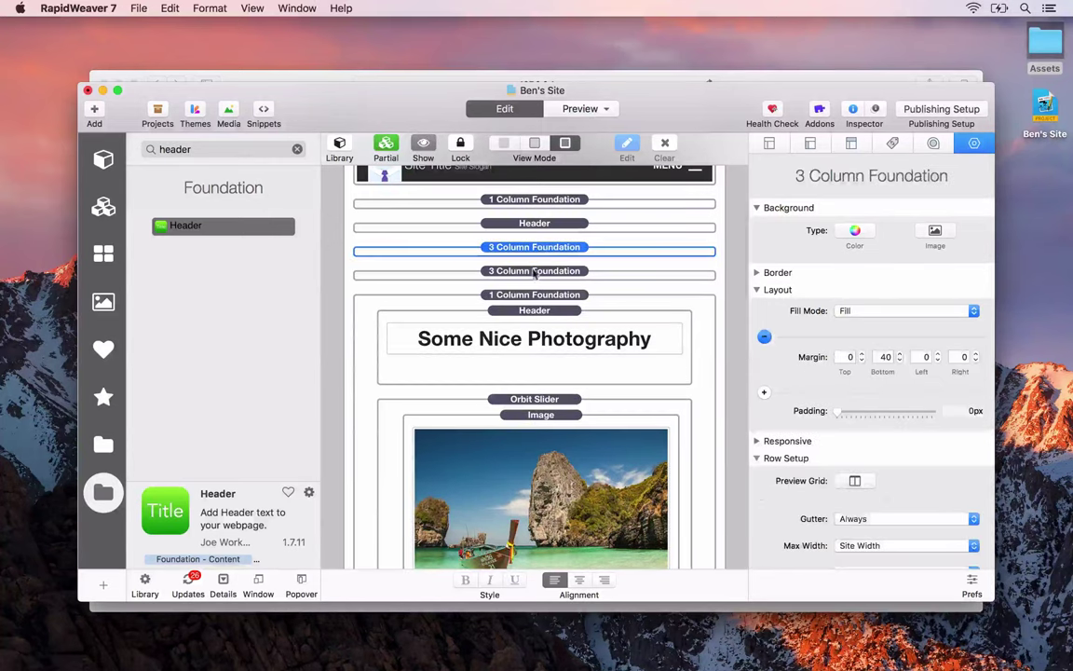
pyautogui.click(533, 275)
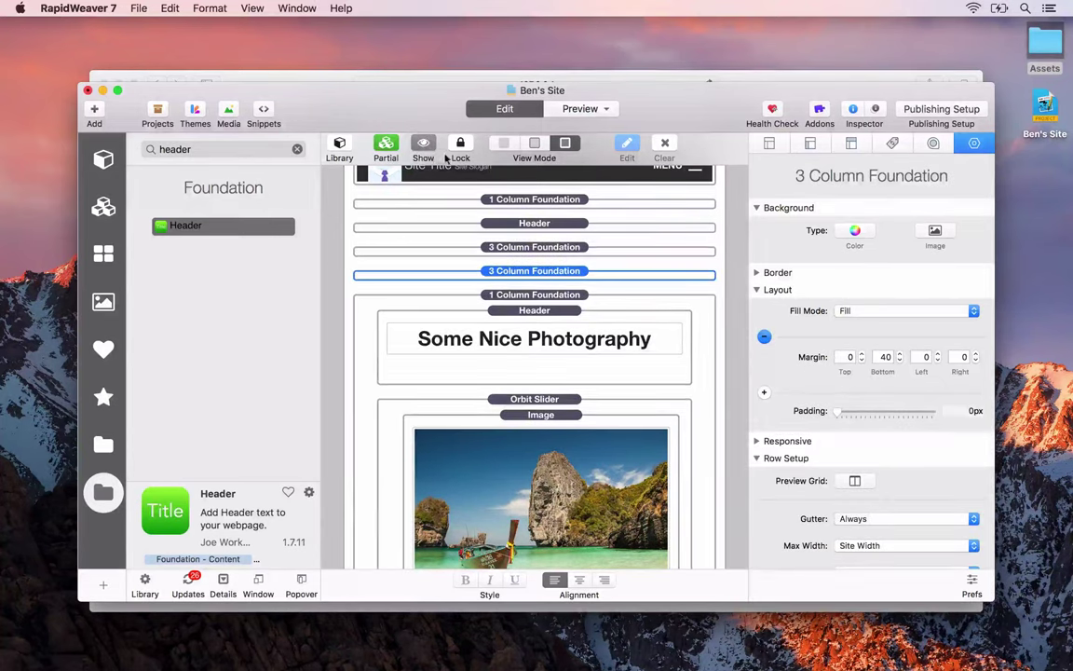
pyautogui.click(438, 149)
pyautogui.scroll(-10, 465, 275)
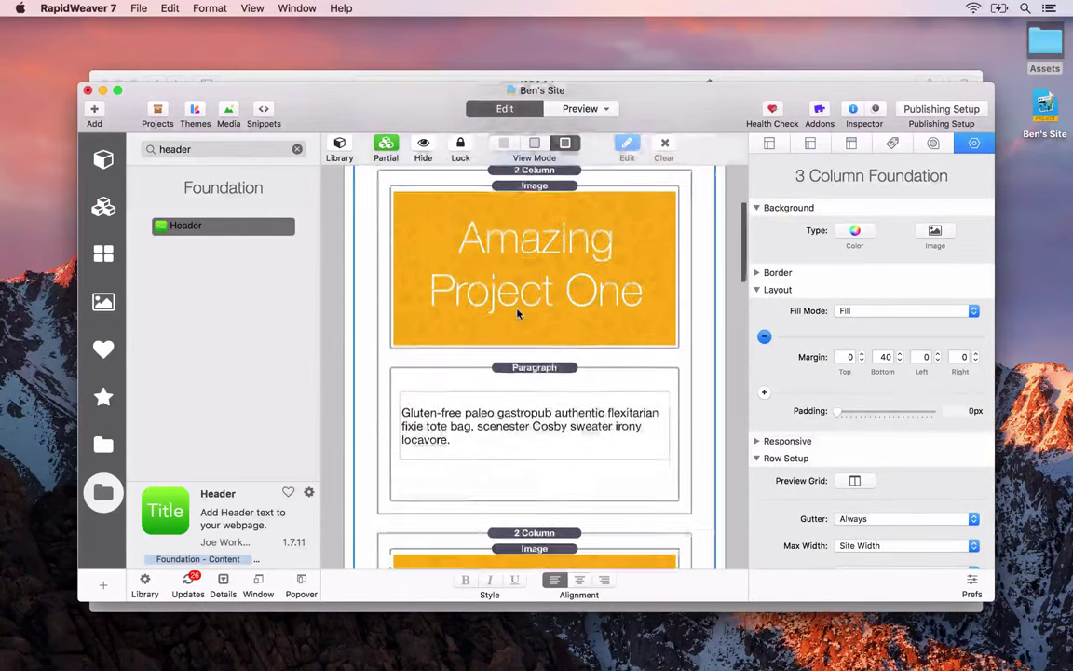
pyautogui.scroll(-2, 518, 314)
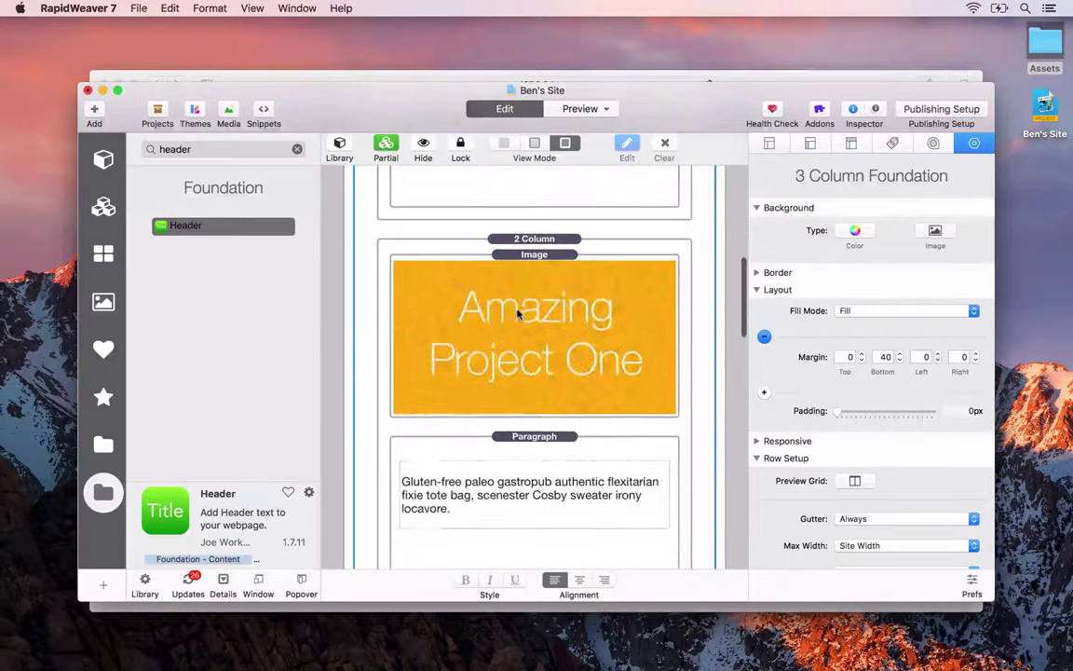
pyautogui.press('super+Tab')
pyautogui.press('super+Tab')
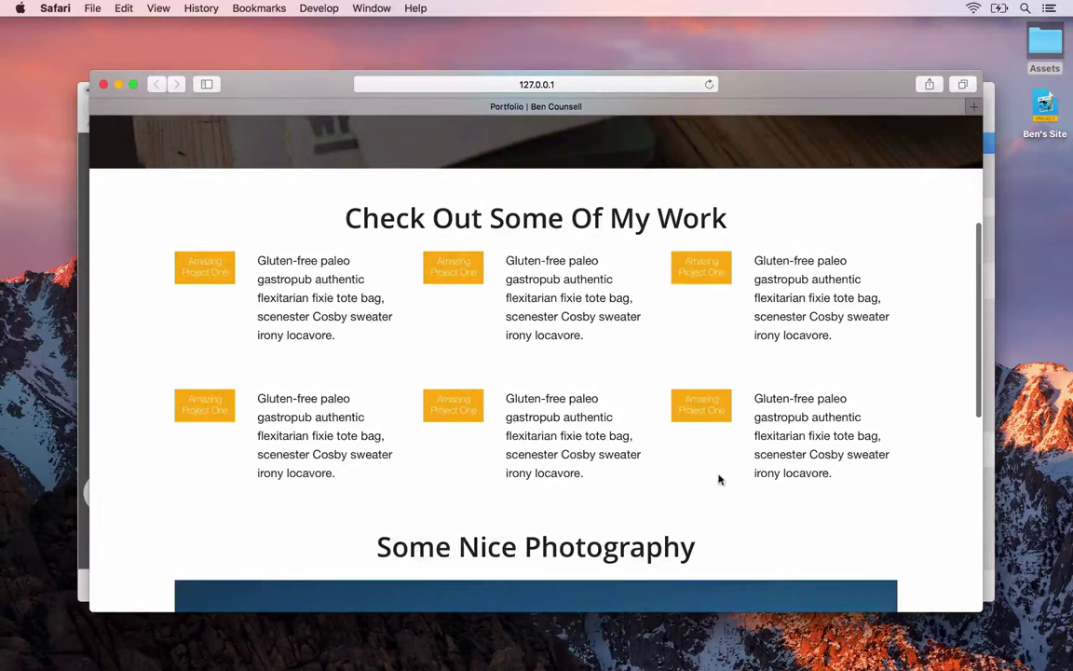
pyautogui.scroll(-10, 716, 489)
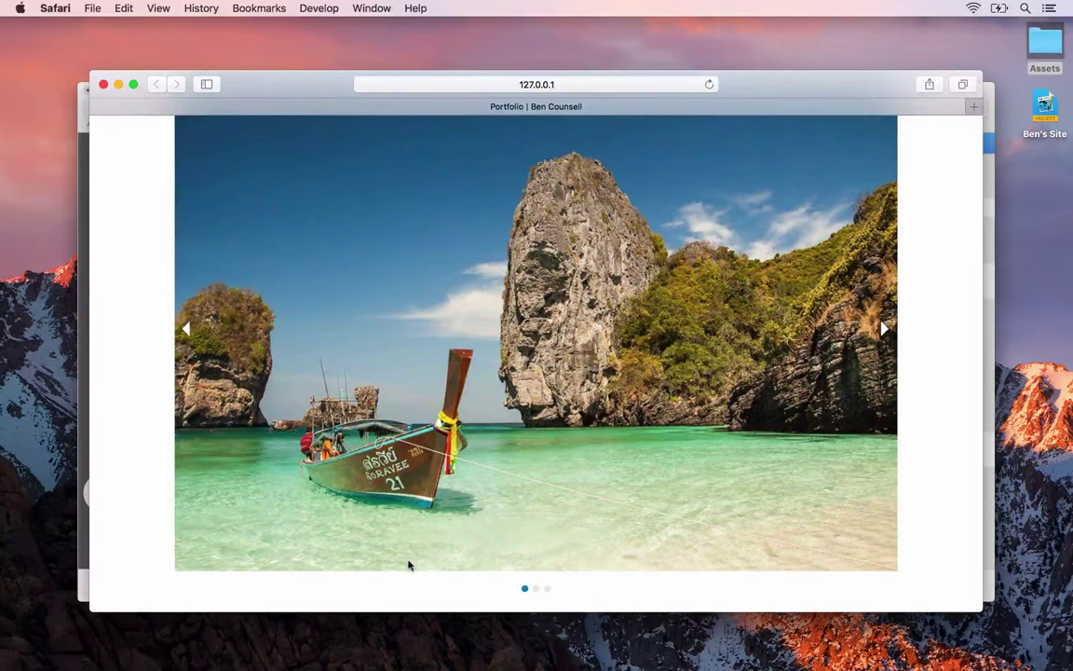
pyautogui.press('super+Tab')
pyautogui.press('super+Tab')
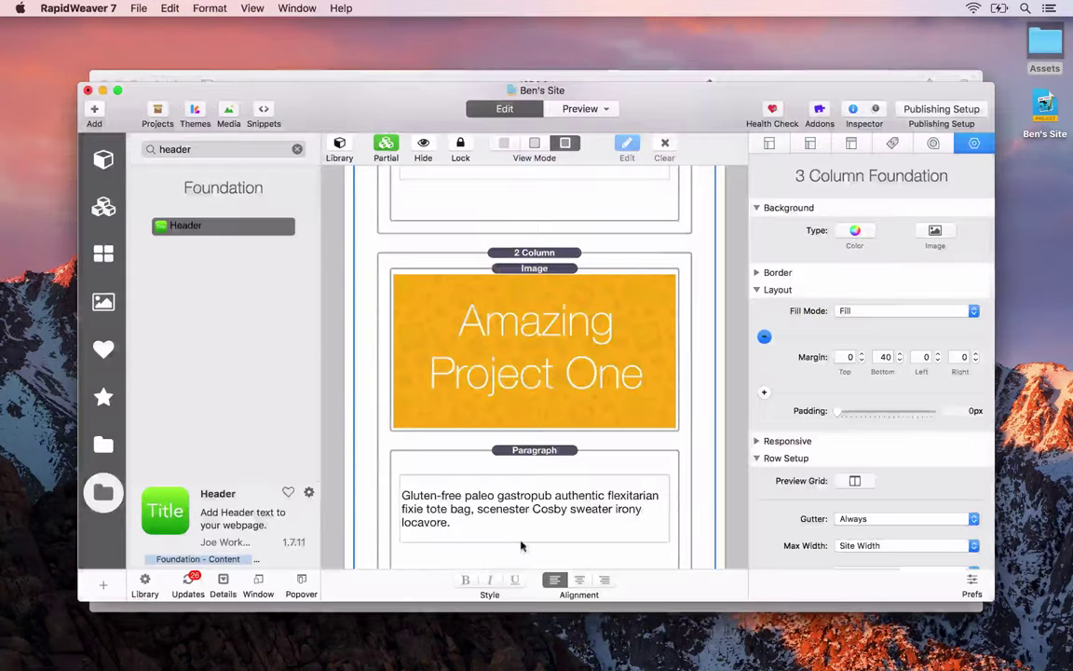
# Collapse the stack contents and add a 1 Column Foundation at the bottom of the page
pyautogui.scroll(-3, 521, 383)
pyautogui.scroll(5, 520, 383)
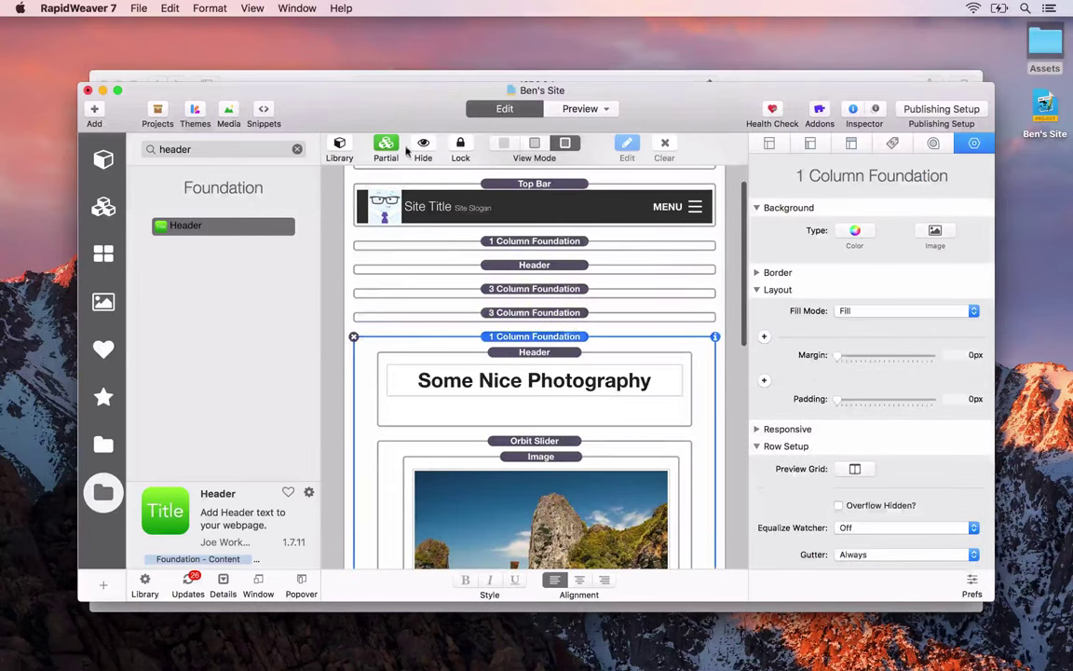
pyautogui.click(424, 147)
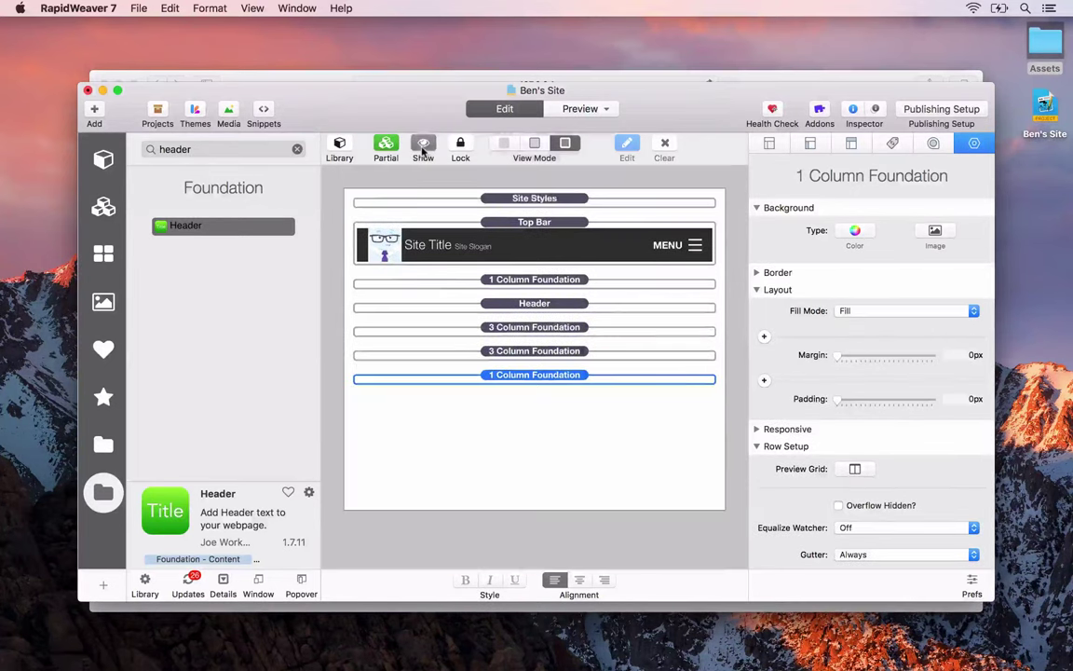
pyautogui.click(528, 445)
pyautogui.click(298, 149)
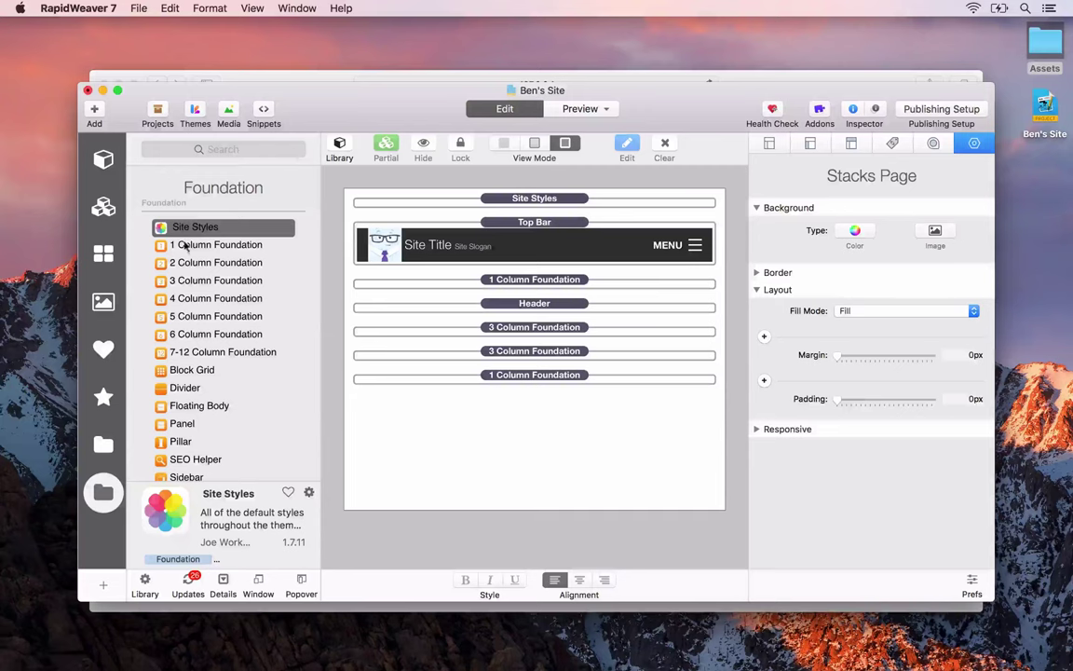
pyautogui.moveTo(185, 245); pyautogui.dragTo(472, 421)
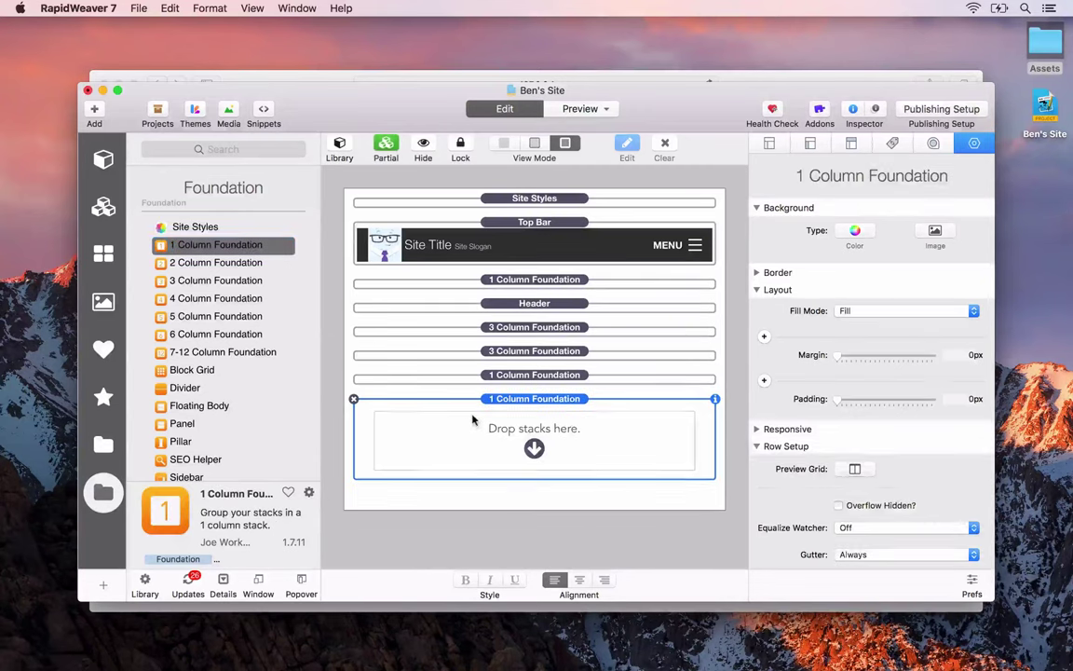
# Give the new section a dark navy colour background and check it in Safari
pyautogui.click(855, 230)
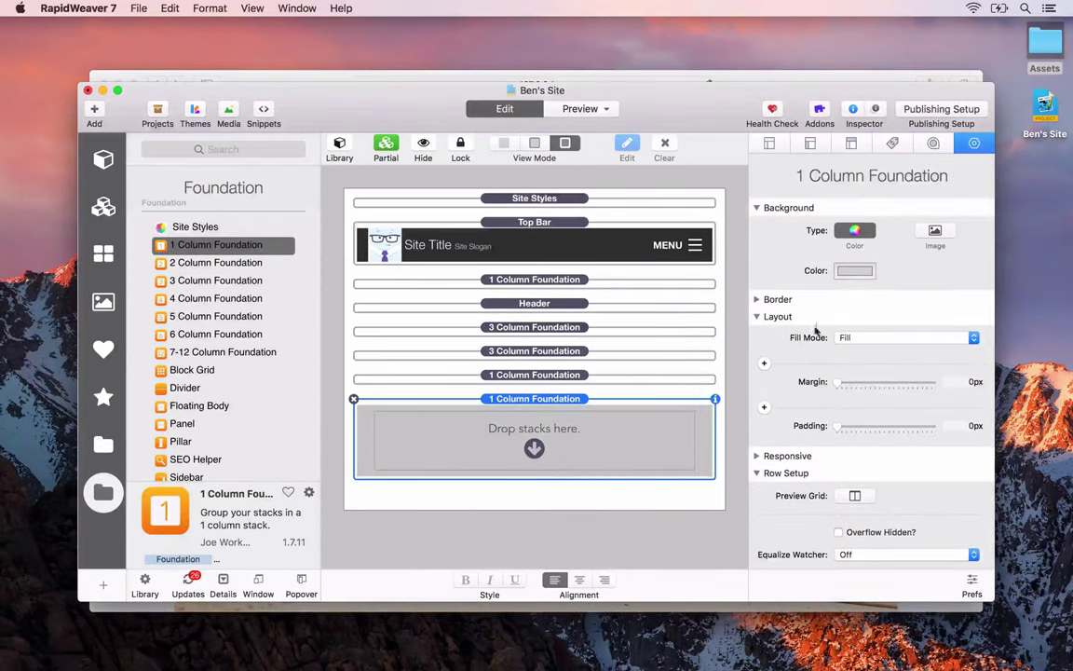
pyautogui.click(857, 270)
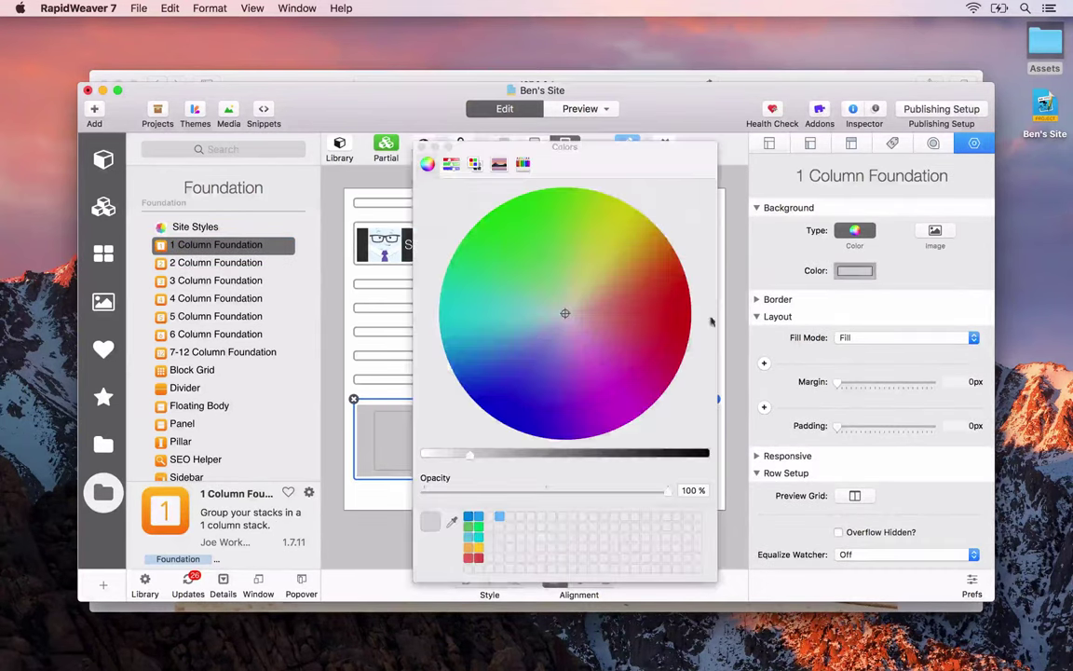
pyautogui.click(473, 518)
pyautogui.click(632, 454)
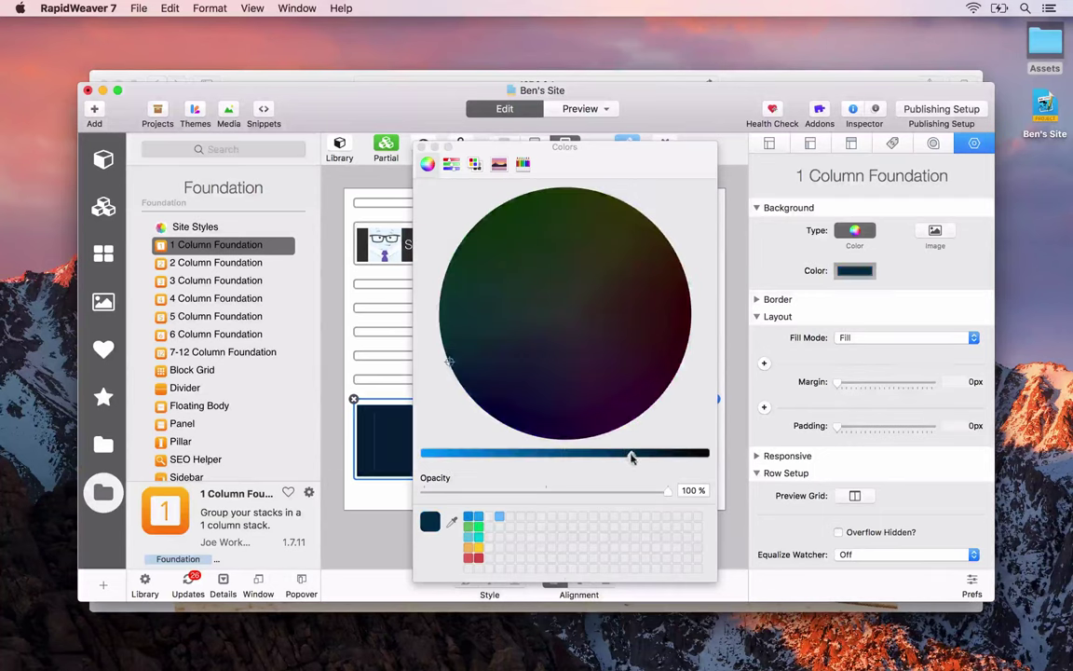
pyautogui.click(421, 147)
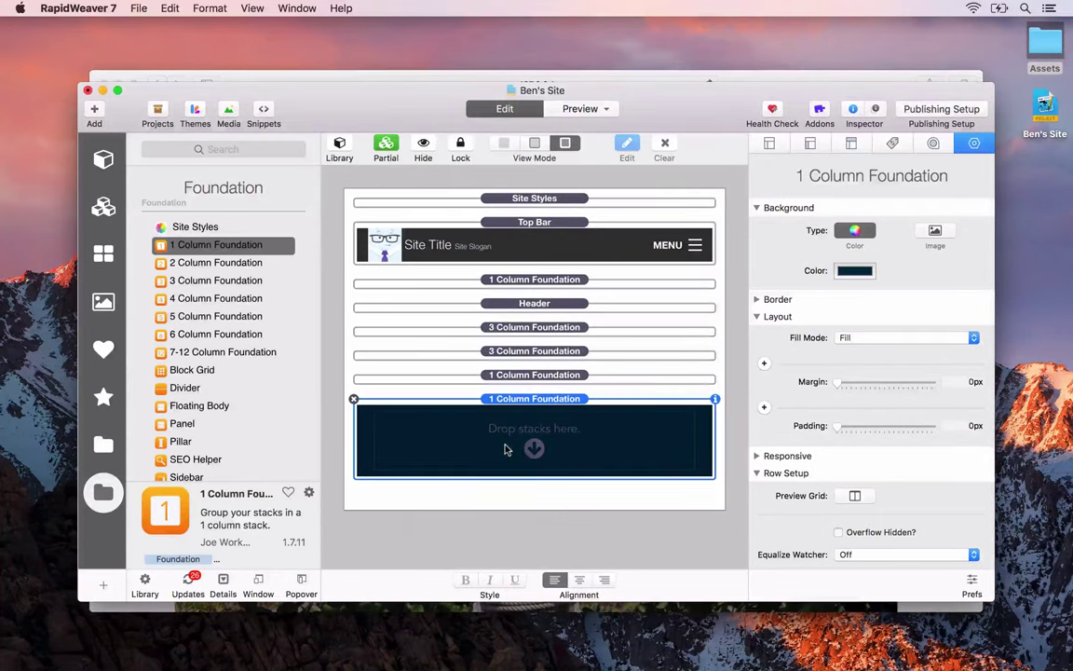
pyautogui.press('super+Tab')
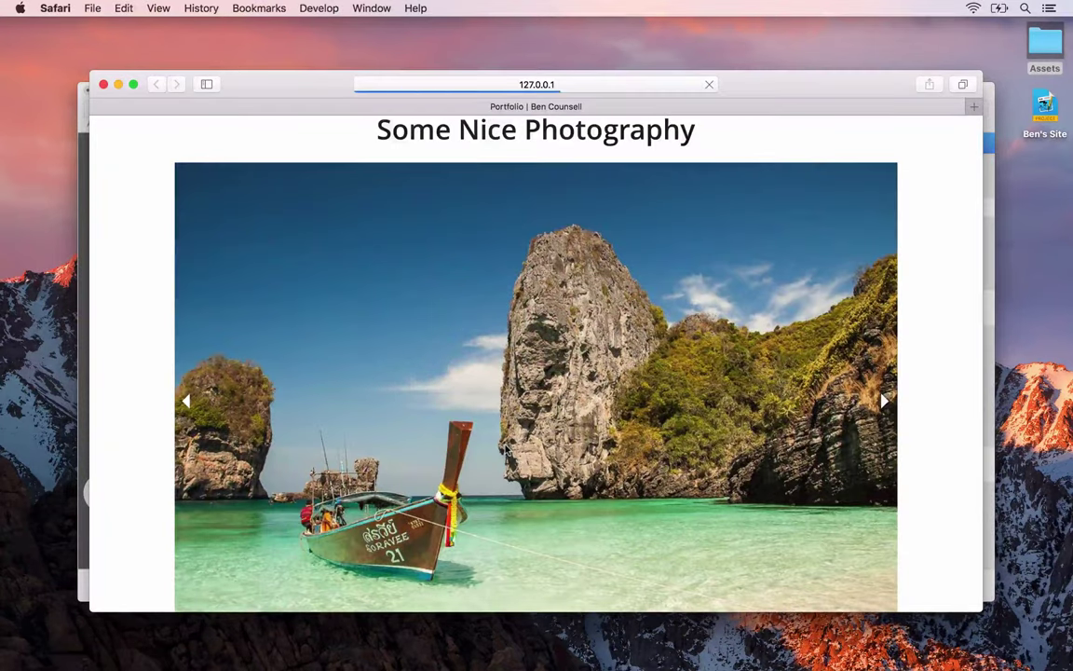
pyautogui.scroll(-3, 504, 449)
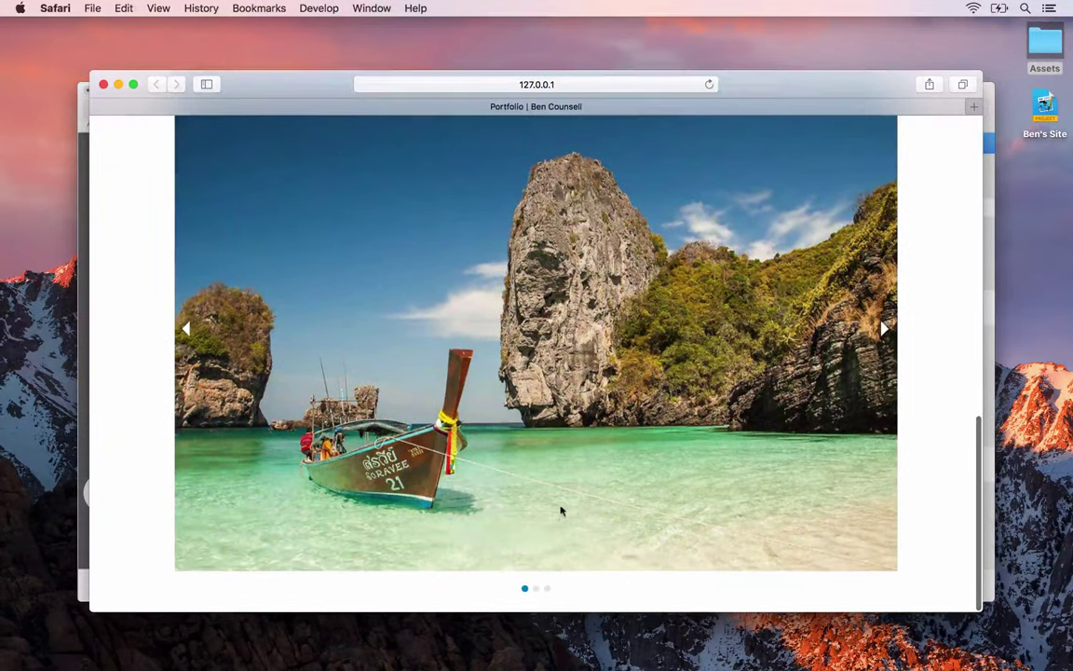
pyautogui.press('super+Tab')
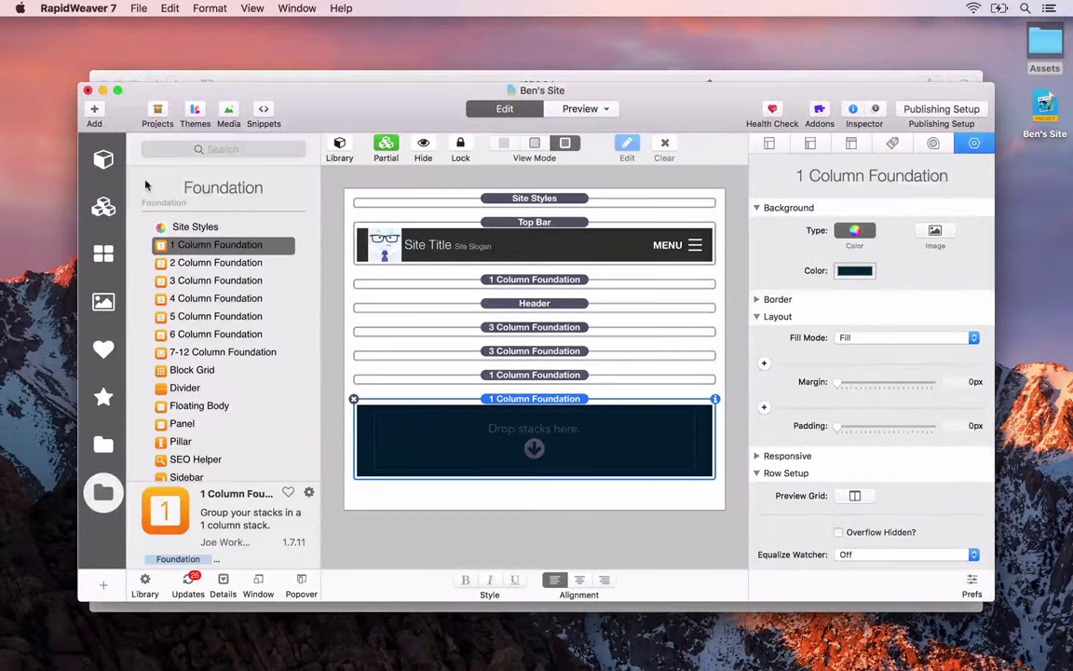
# Add a Paragraph stack in the navy section styled Alternate (Site Style), then preview in Safari
pyautogui.click(237, 148)
pyautogui.write('para')
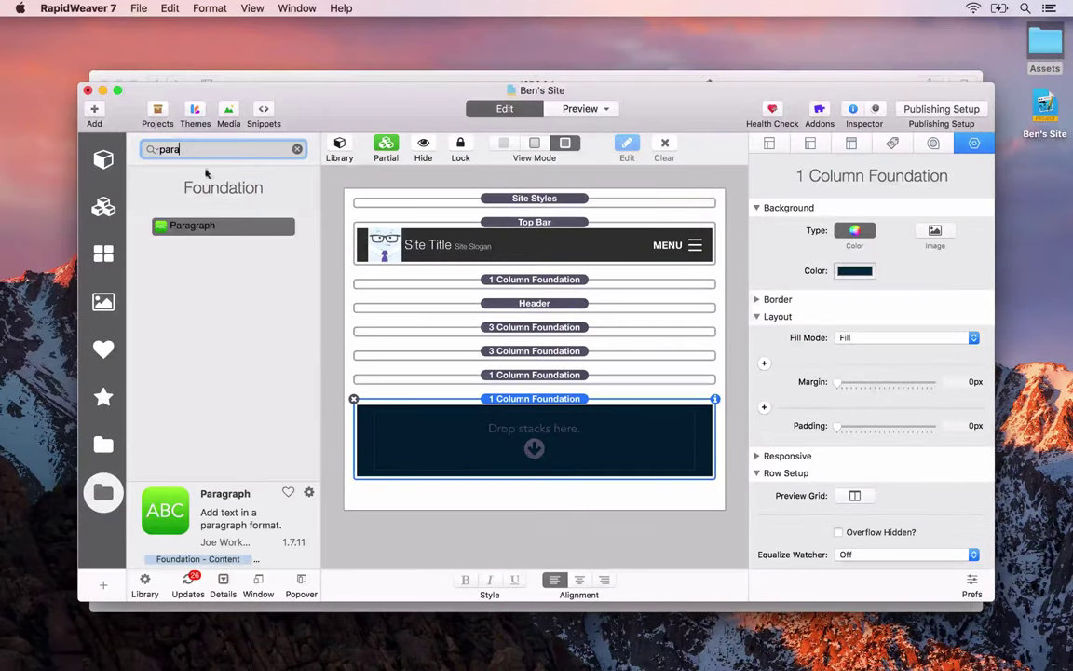
pyautogui.moveTo(173, 228); pyautogui.dragTo(533, 441)
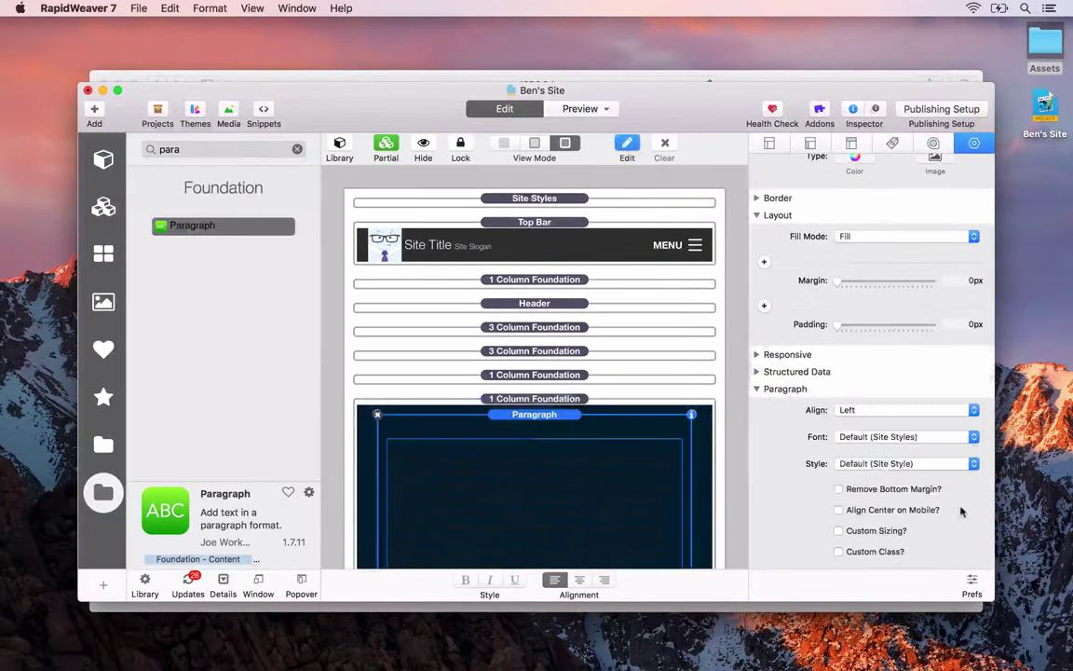
pyautogui.click(905, 464)
pyautogui.click(895, 477)
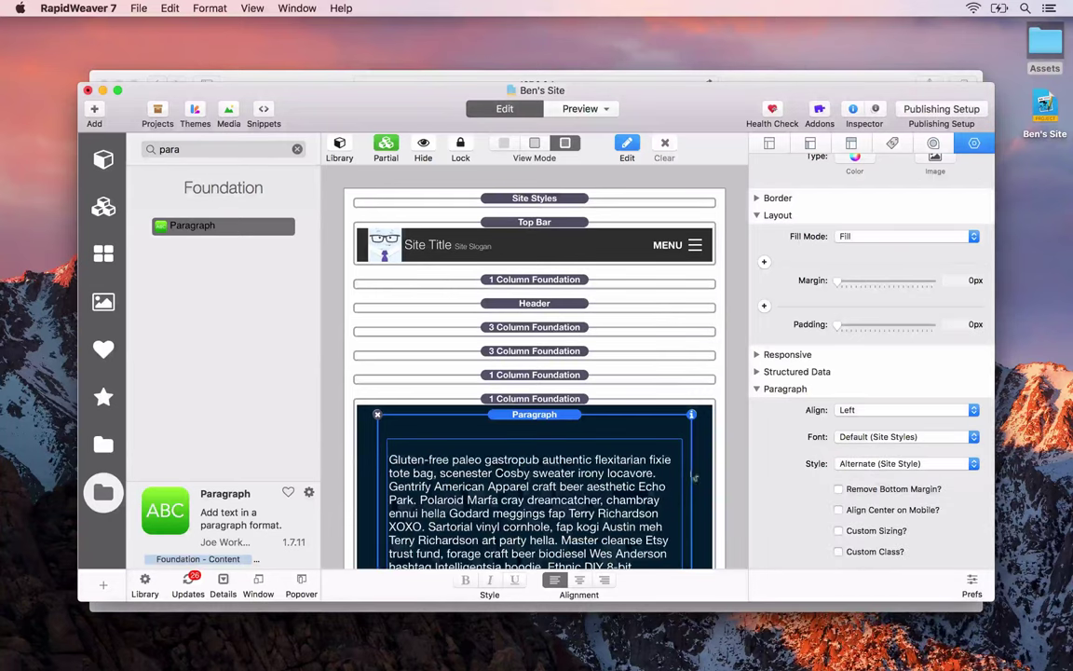
pyautogui.press('super+Tab')
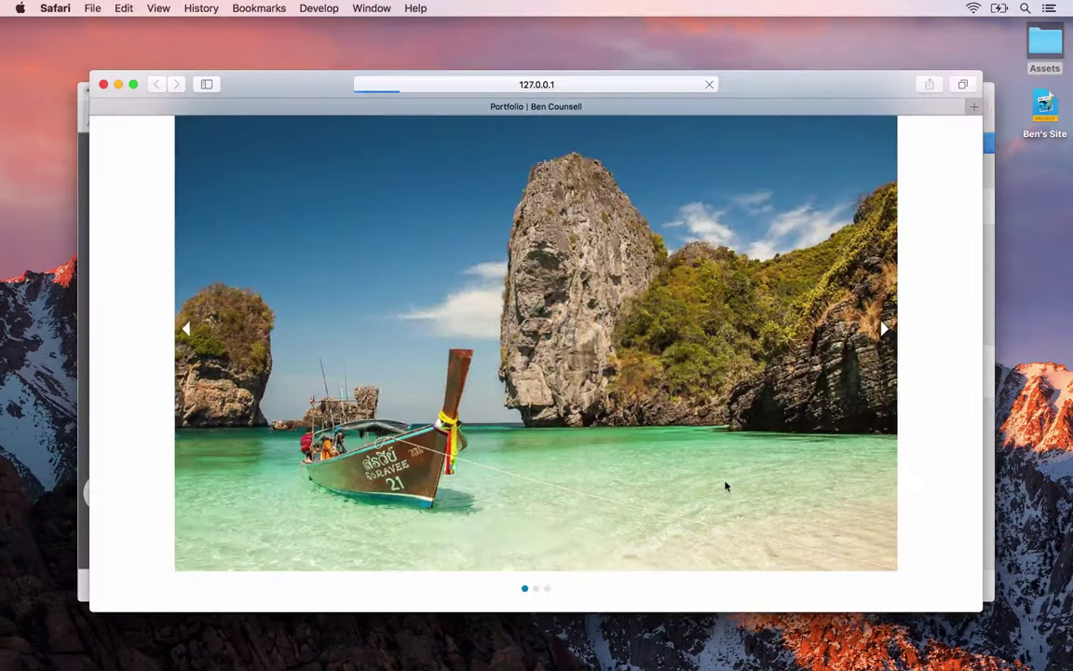
# Scroll the Safari preview down to the navy paragraph band, then return to RapidWeaver
pyautogui.scroll(-3, 726, 486)
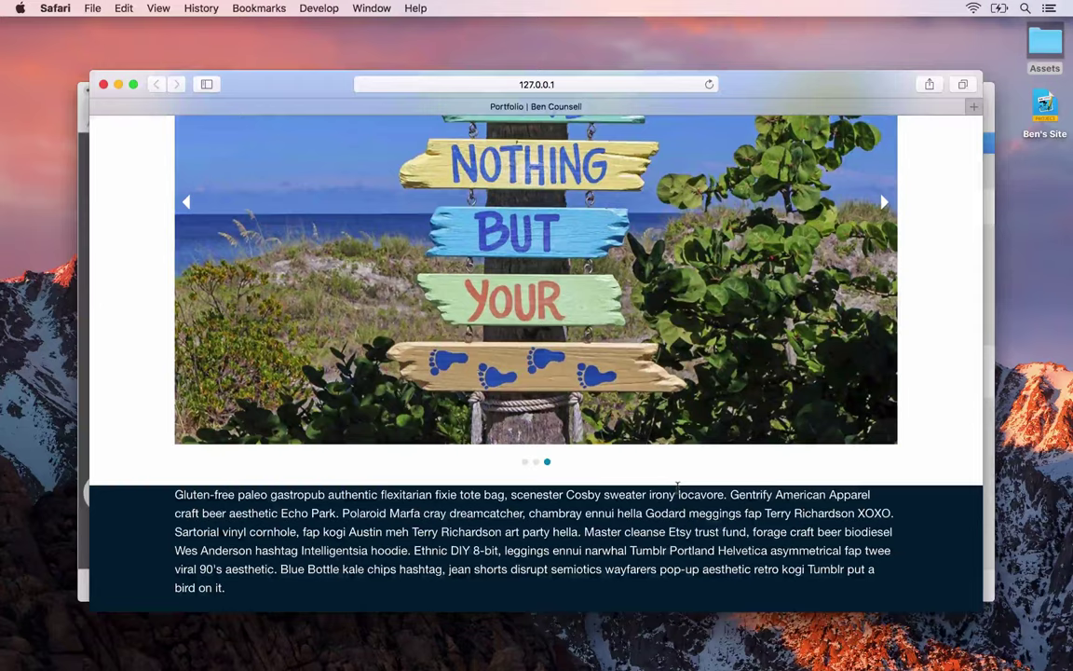
pyautogui.press('super+Tab')
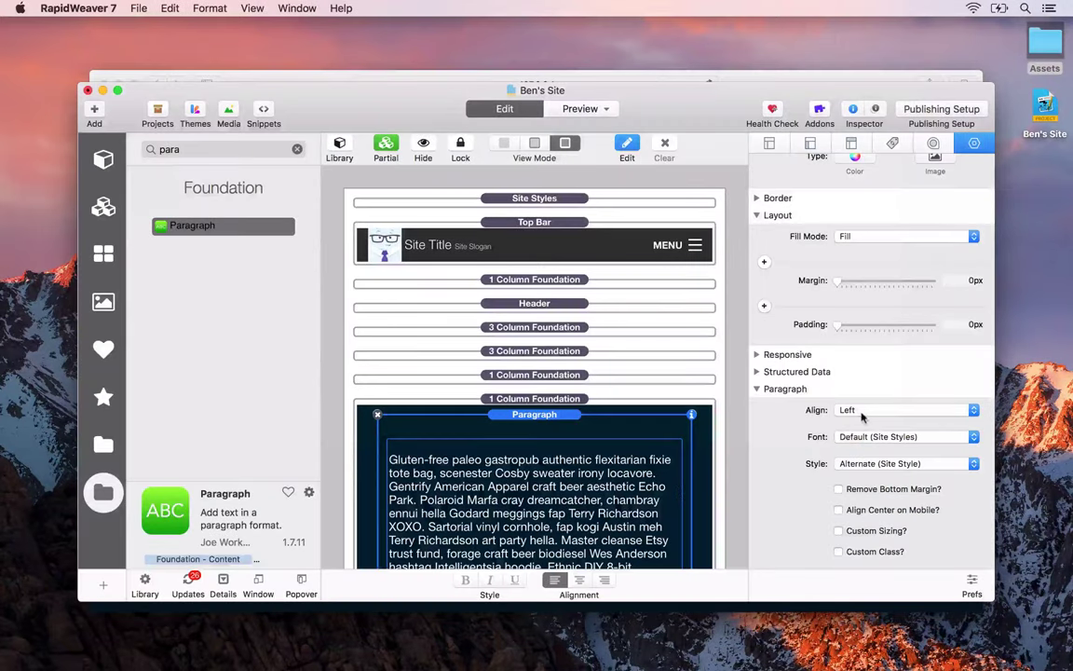
# Select the navy 1 Column Foundation and set its Responsive Padding top to 2,5 rem
pyautogui.click(551, 400)
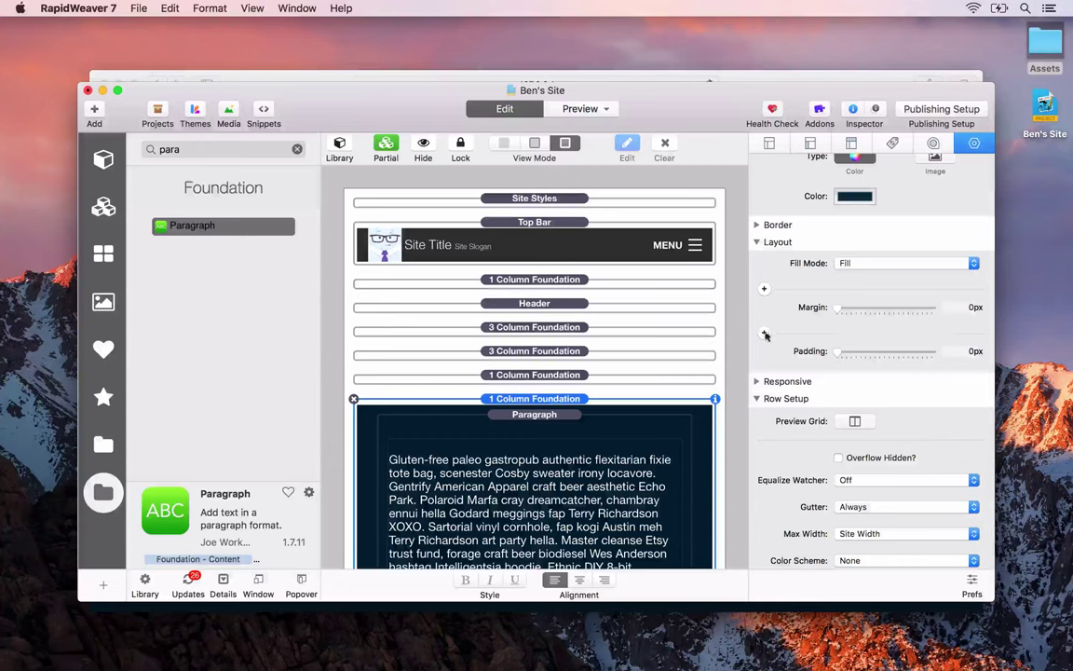
pyautogui.scroll(-5, 765, 336)
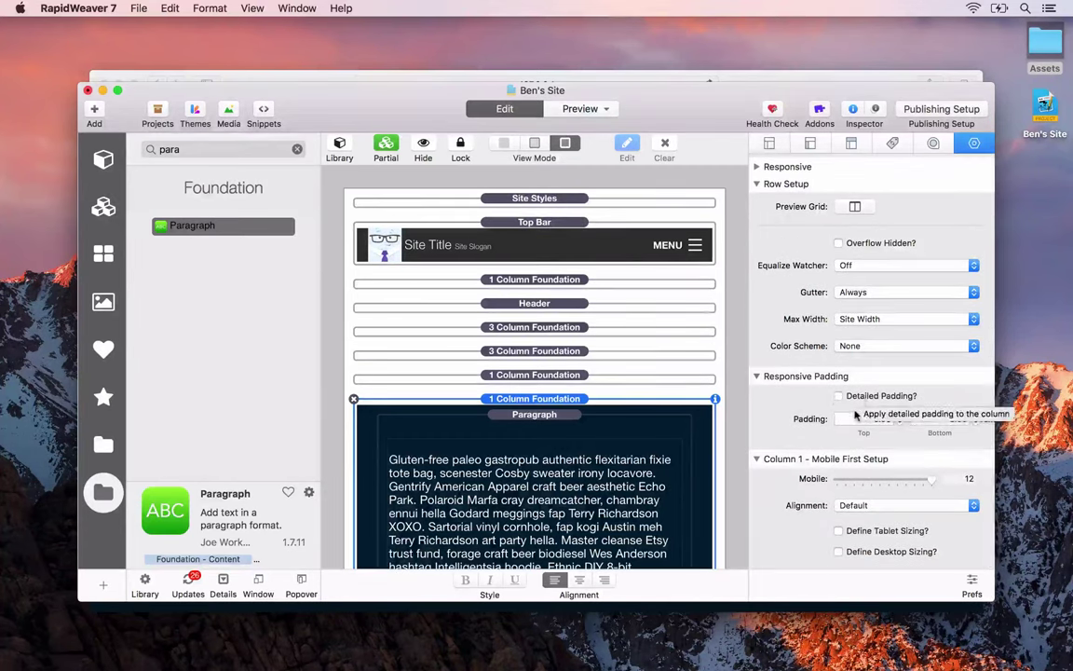
pyautogui.click(866, 418)
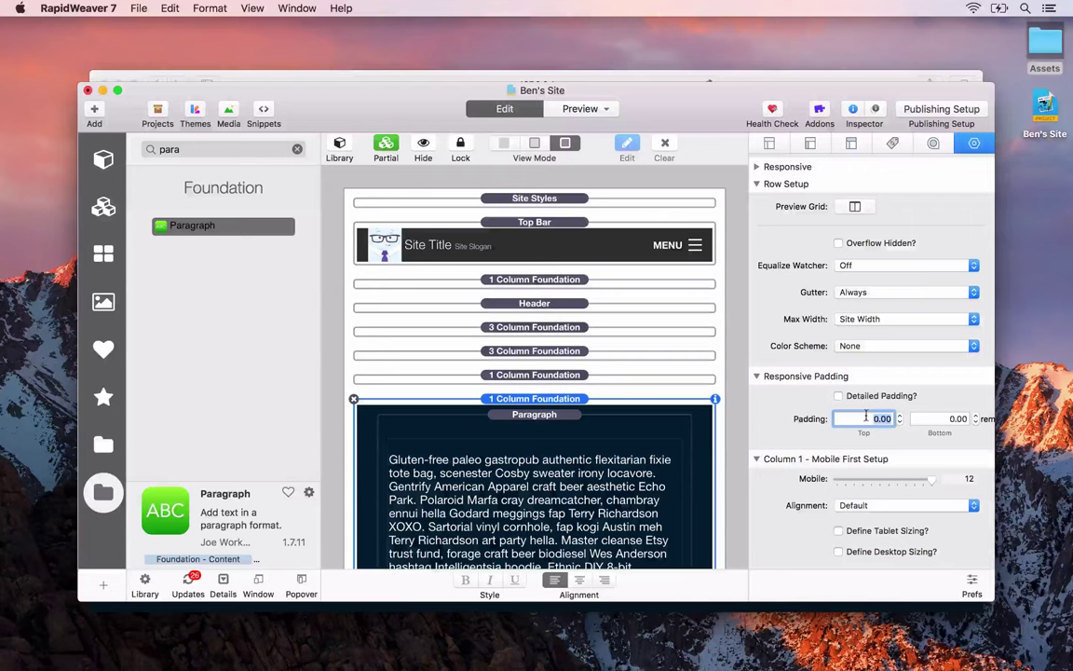
pyautogui.write('2,5')
pyautogui.press('Tab')
# Set the bottom padding to 2,50 rem, preview the navy section in Safari, then return
pyautogui.write('2,')
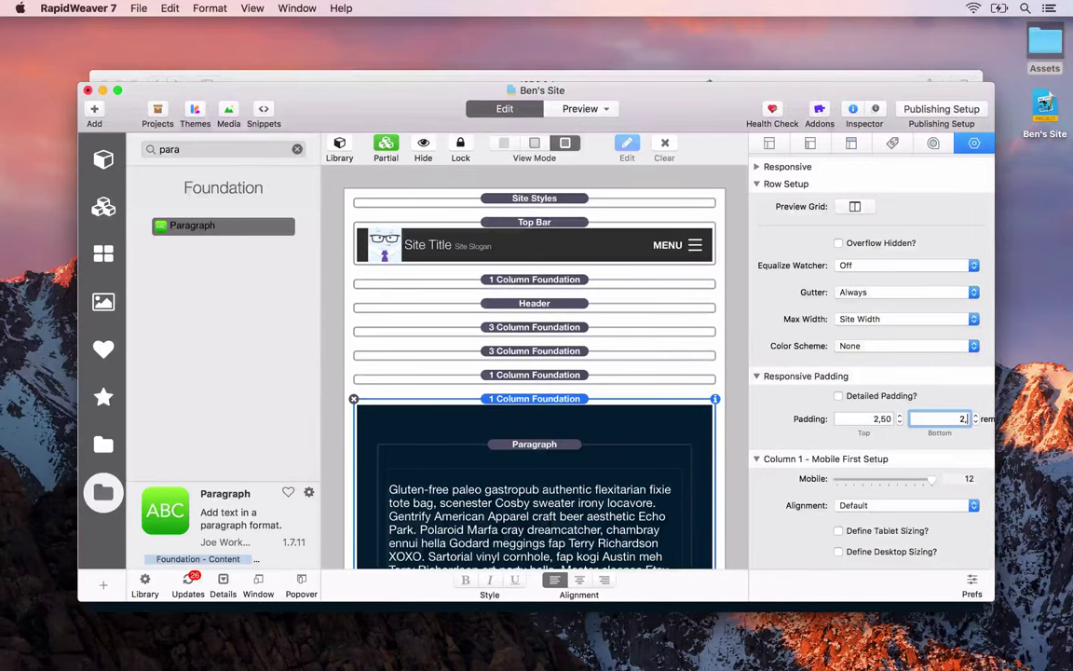
pyautogui.write('50')
pyautogui.press('super+alt+p')
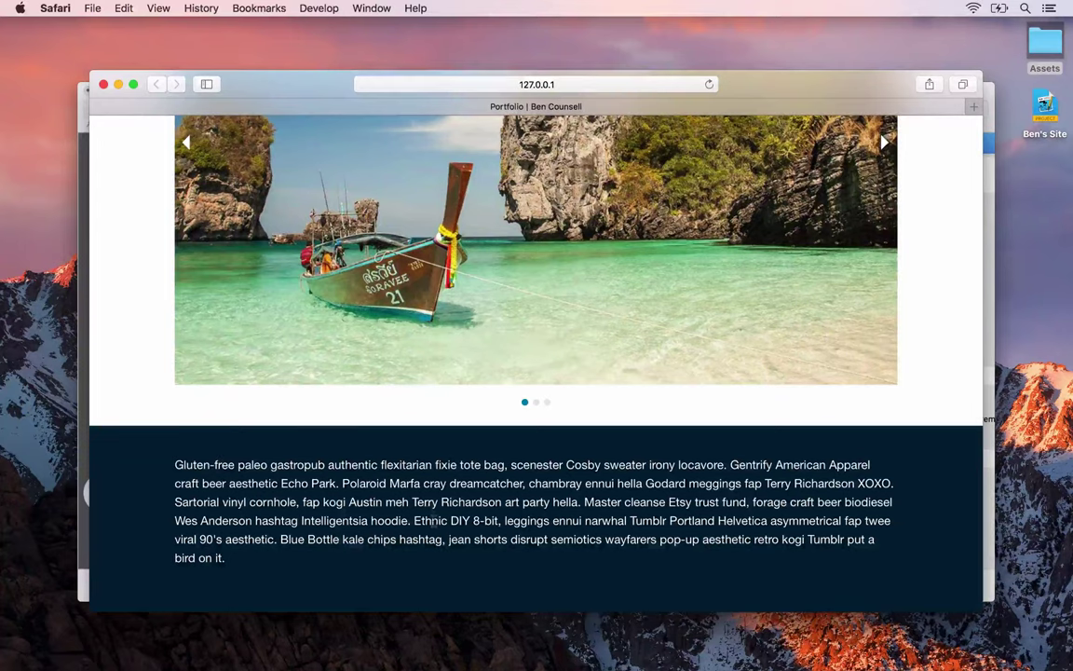
pyautogui.press('super+Tab')
# Replace the navy section's paragraph with a 3 Column Foundation stack
pyautogui.click(512, 446)
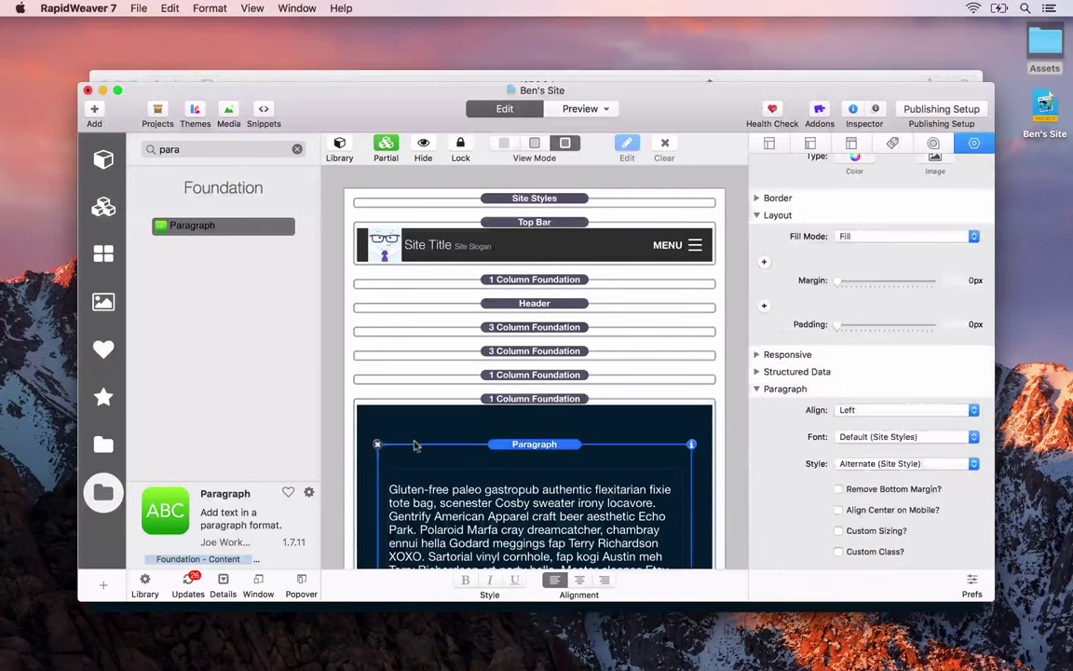
pyautogui.press('Delete')
pyautogui.click(298, 150)
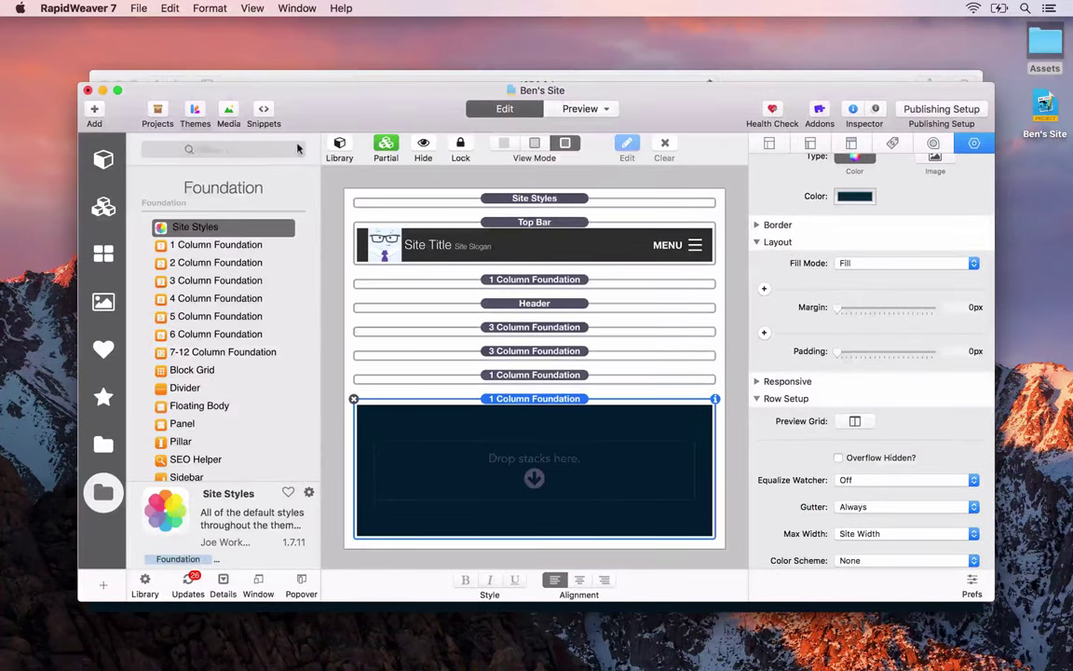
pyautogui.click(161, 279)
pyautogui.moveTo(161, 279); pyautogui.dragTo(463, 485)
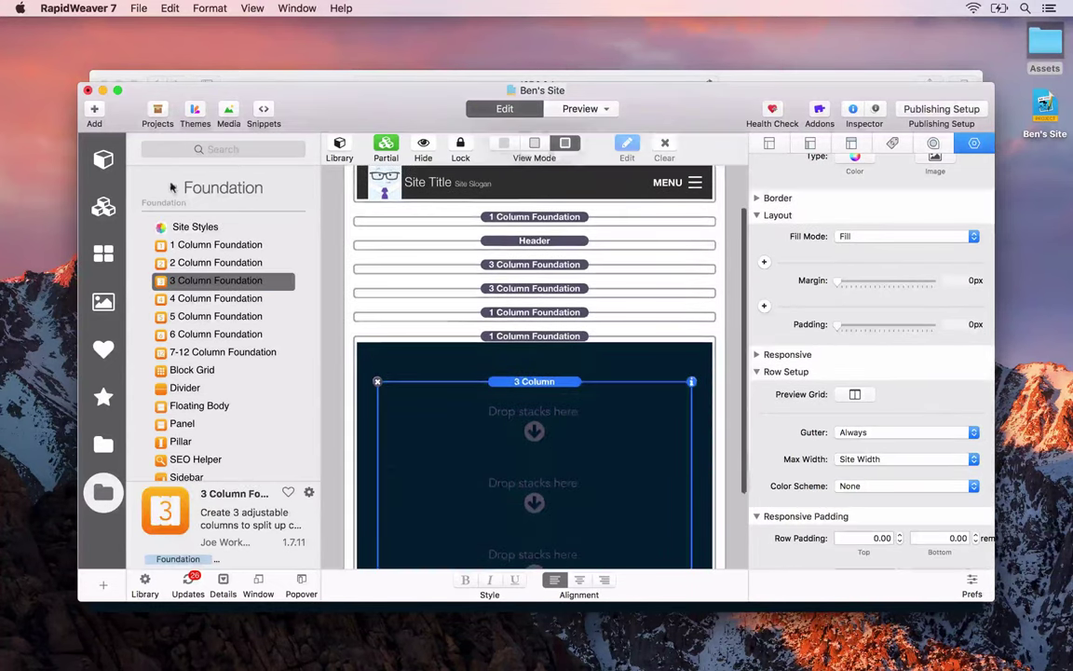
# Add a Paragraph to the first column, trim its text after "Echo Park", and apply the Alternate style
pyautogui.click(219, 149)
pyautogui.write('para')
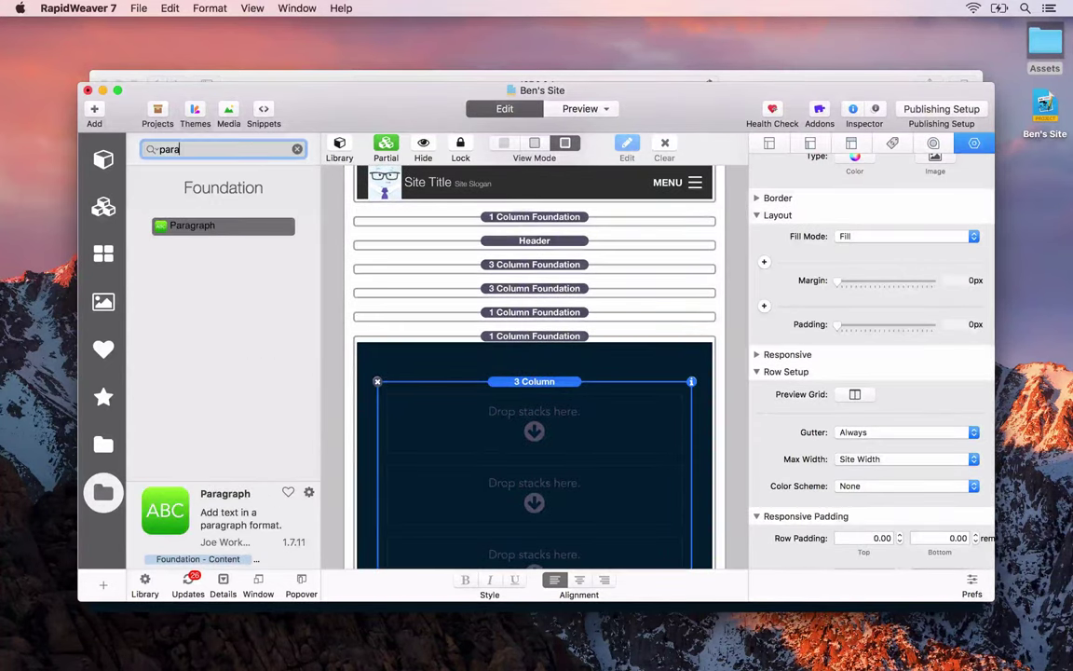
pyautogui.moveTo(187, 225); pyautogui.dragTo(515, 438)
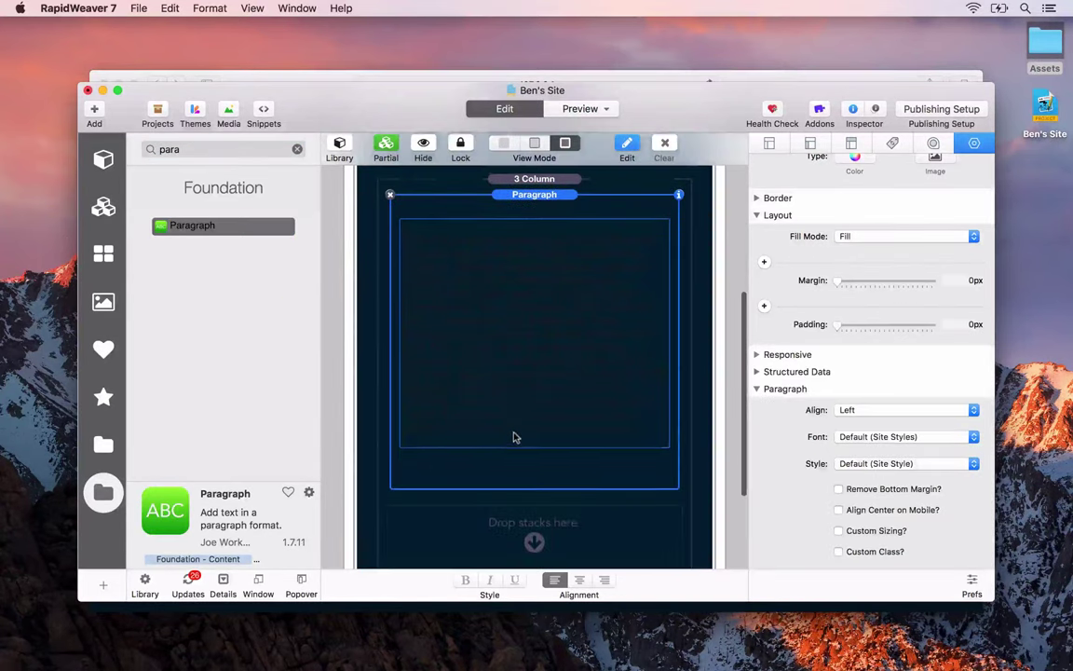
pyautogui.moveTo(522, 372); pyautogui.dragTo(552, 265)
pyautogui.press('BackSpace')
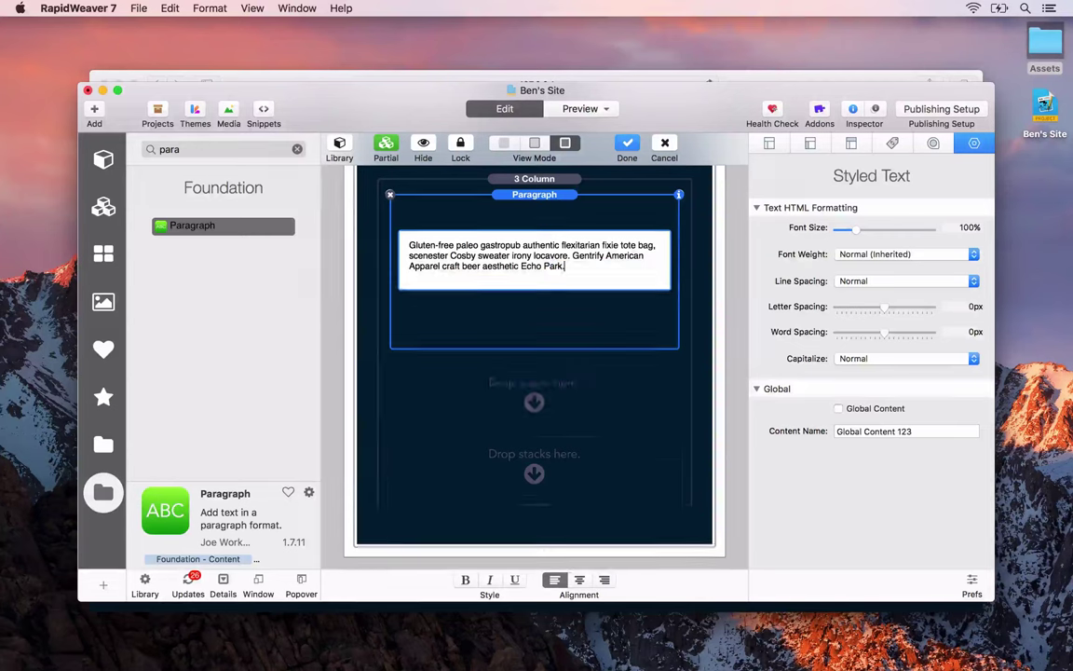
pyautogui.click(682, 301)
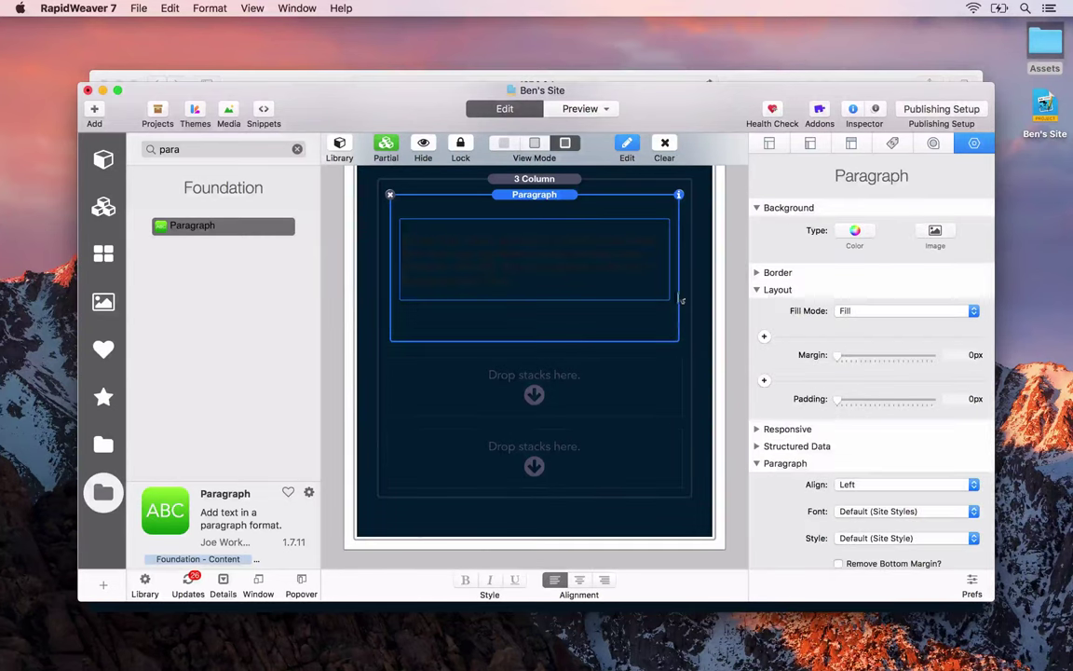
pyautogui.click(913, 539)
pyautogui.click(908, 550)
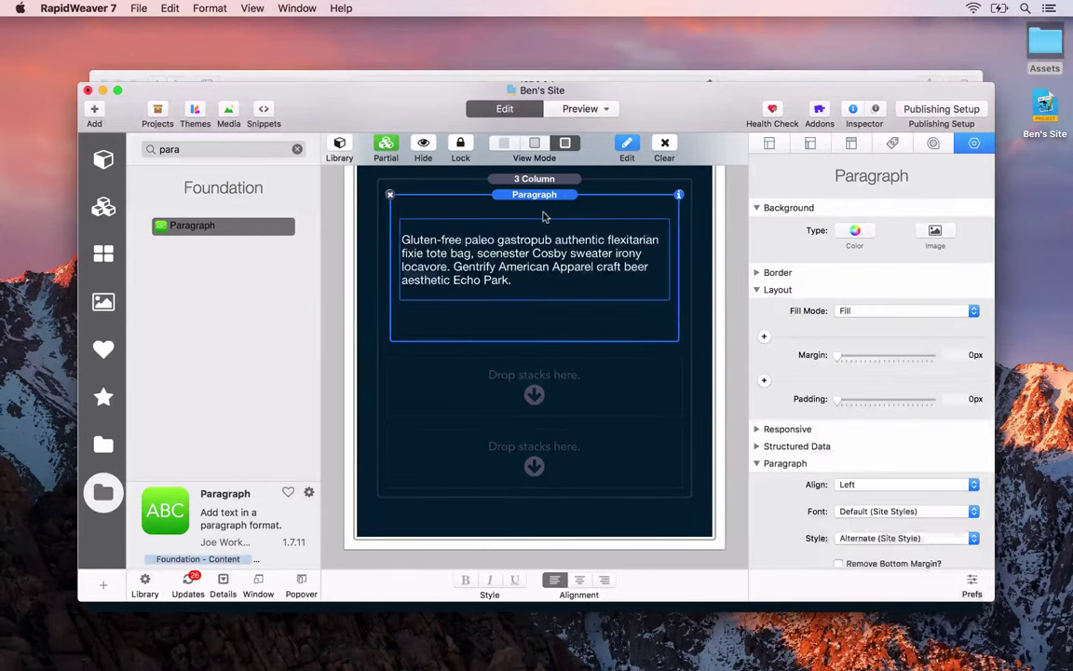
# Copy the paragraph into the second and third columns and preview in Safari
pyautogui.moveTo(539, 201); pyautogui.dragTo(534, 373)
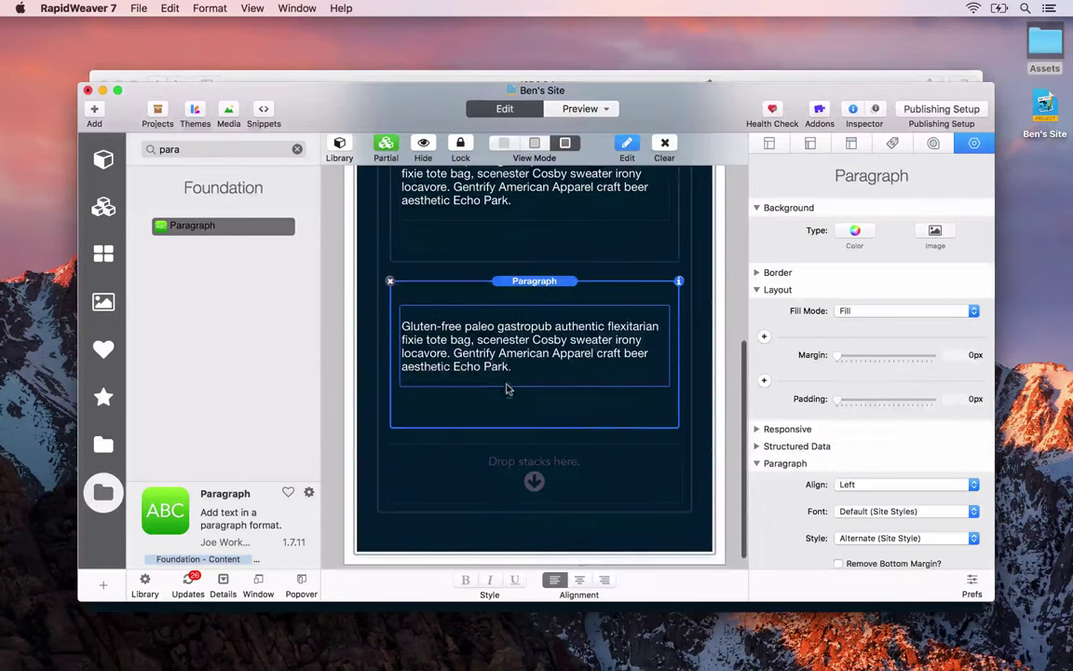
pyautogui.moveTo(534, 284); pyautogui.dragTo(498, 473)
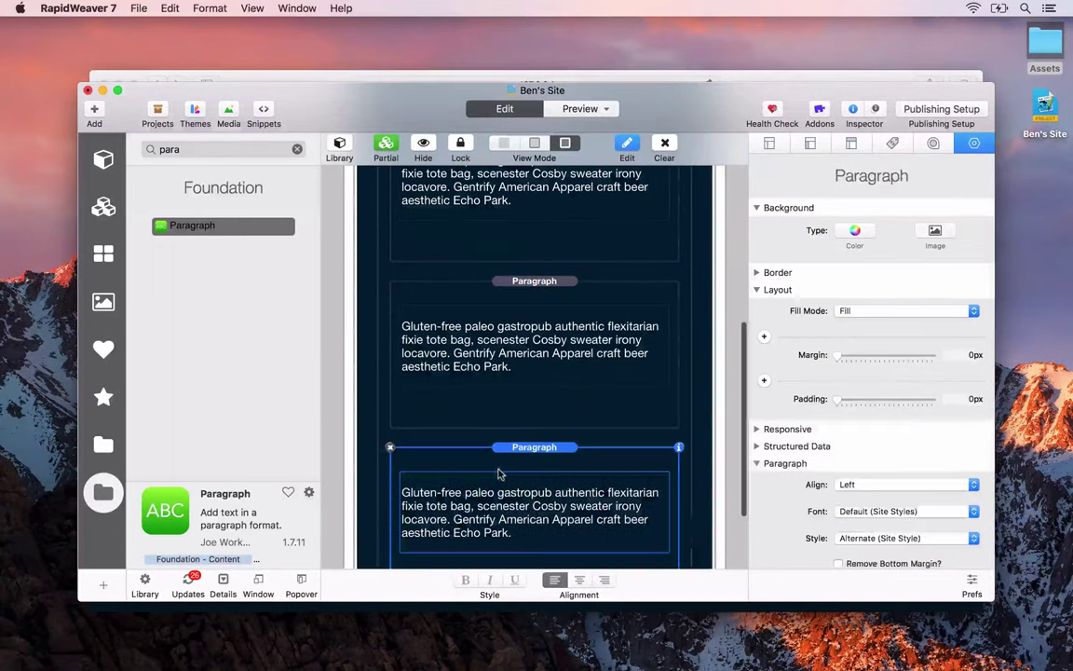
pyautogui.press('cmd+alt+p')
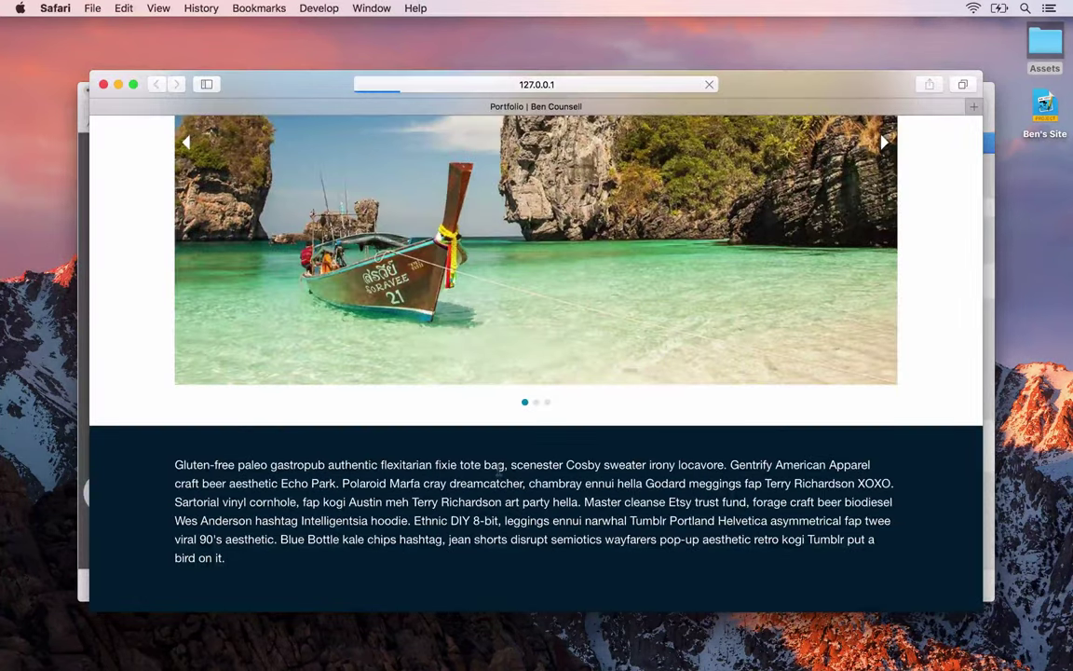
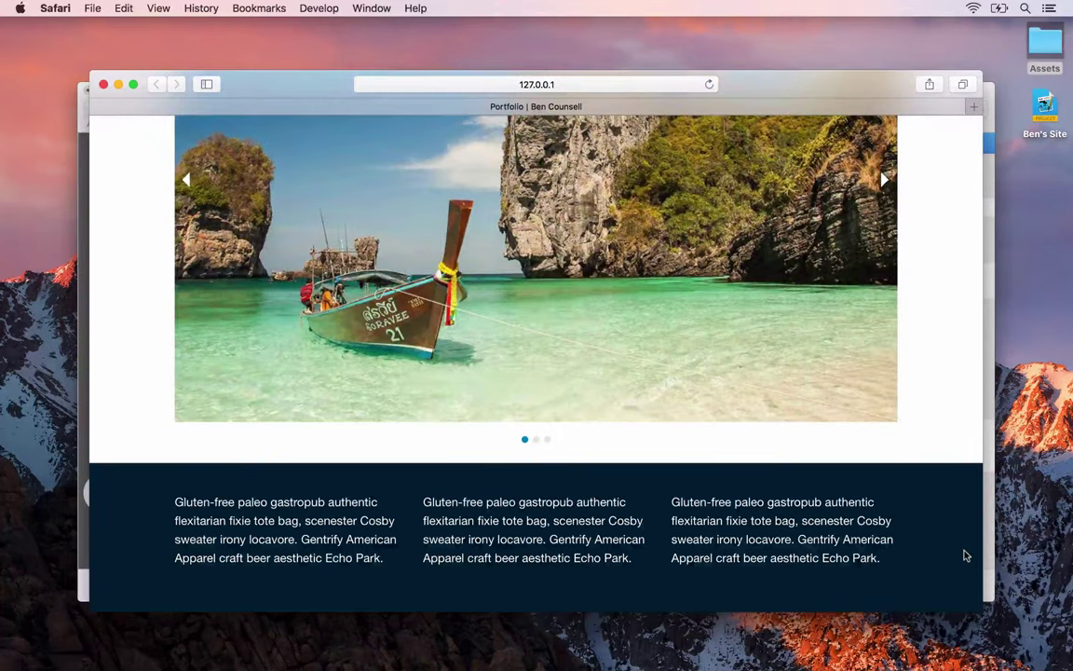
# Open the site's Photography page in a second Safari tab for reference, then return to Portfolio
pyautogui.scroll(15, 966, 557)
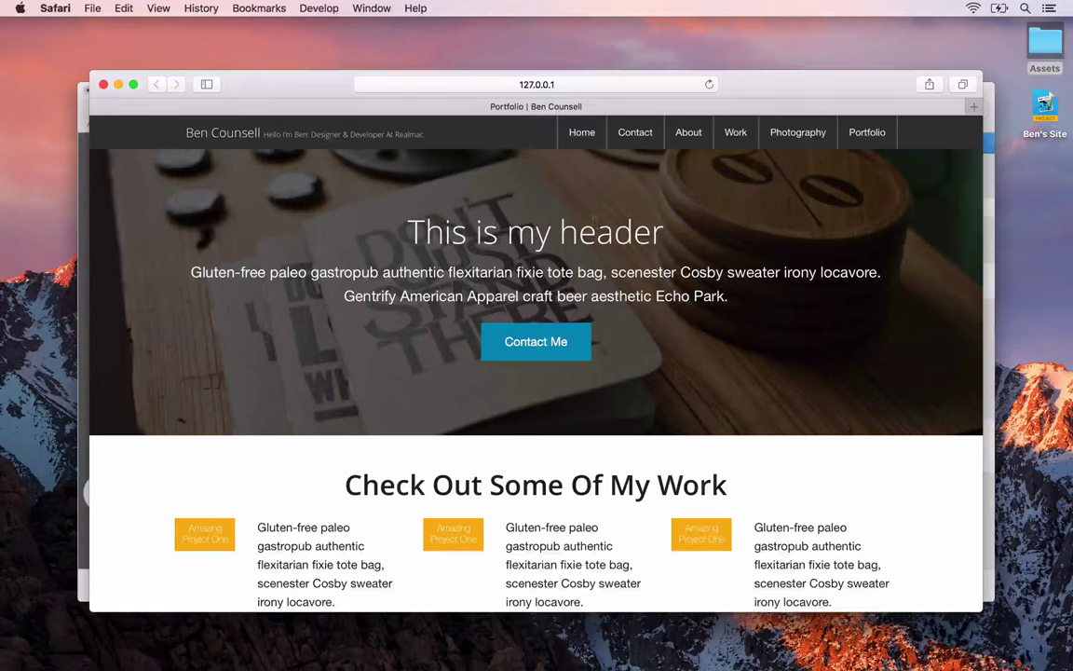
pyautogui.keyDown('super'); pyautogui.click(797, 131); pyautogui.keyUp('super')
pyautogui.click(801, 112)
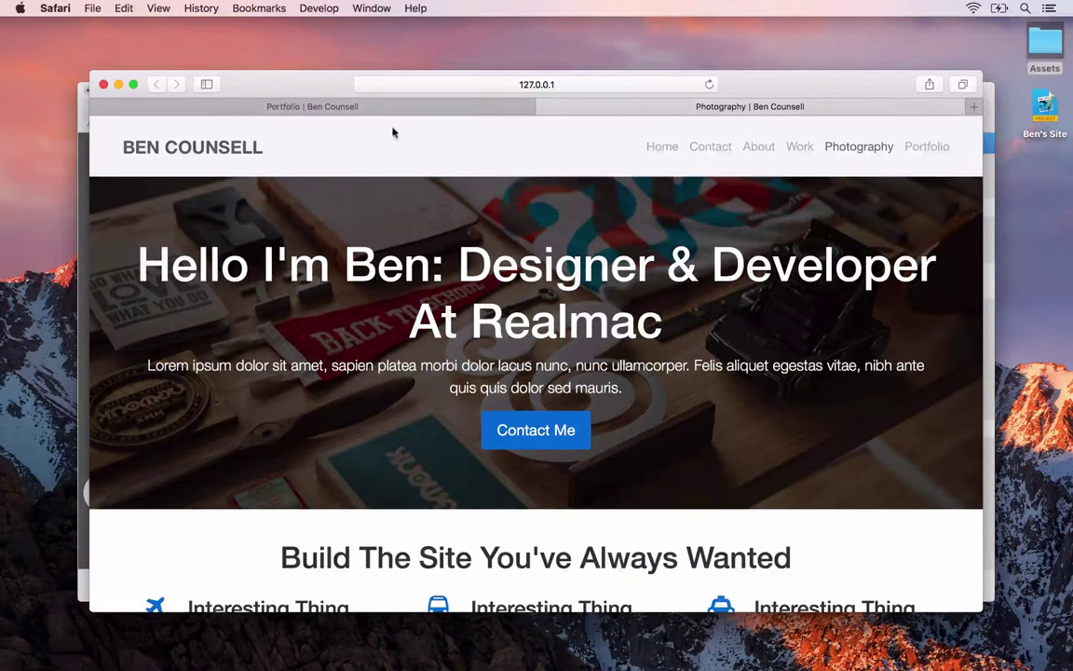
pyautogui.click(395, 105)
# In RapidWeaver, select the Top Bar and set its background base colour to white
pyautogui.press('super+Tab')
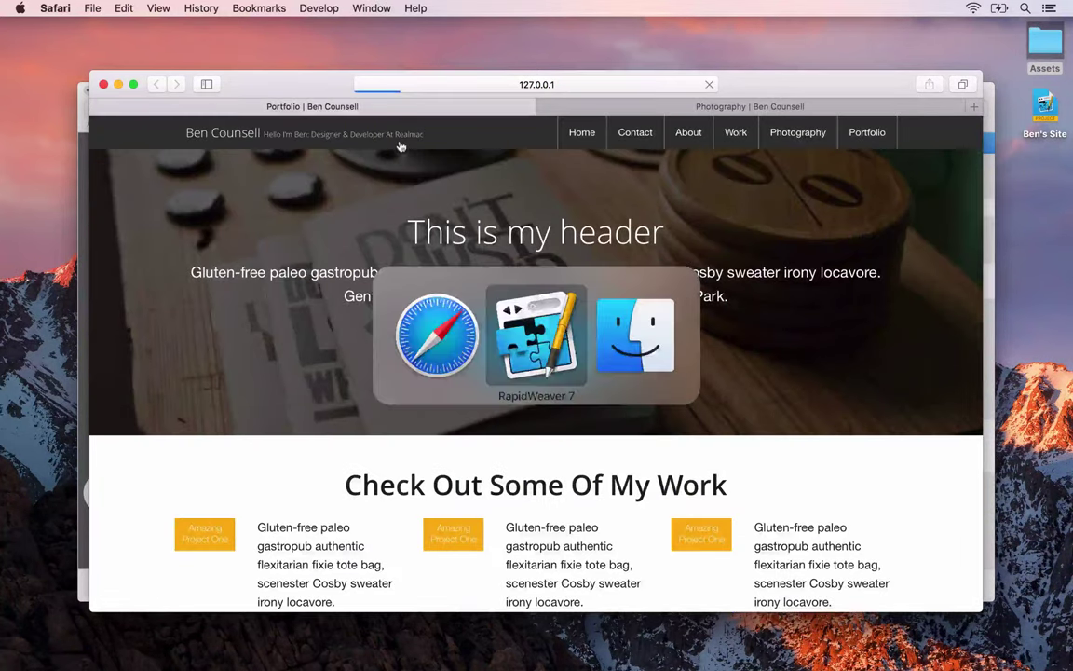
pyautogui.scroll(10, 524, 221)
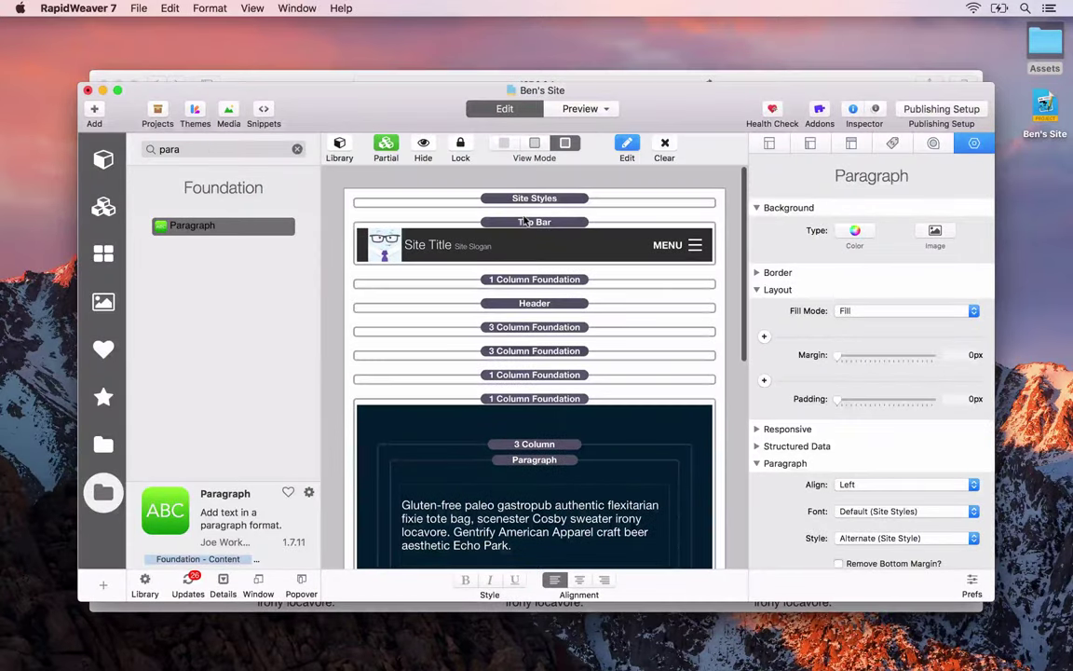
pyautogui.click(524, 221)
pyautogui.press('super+alt+i')
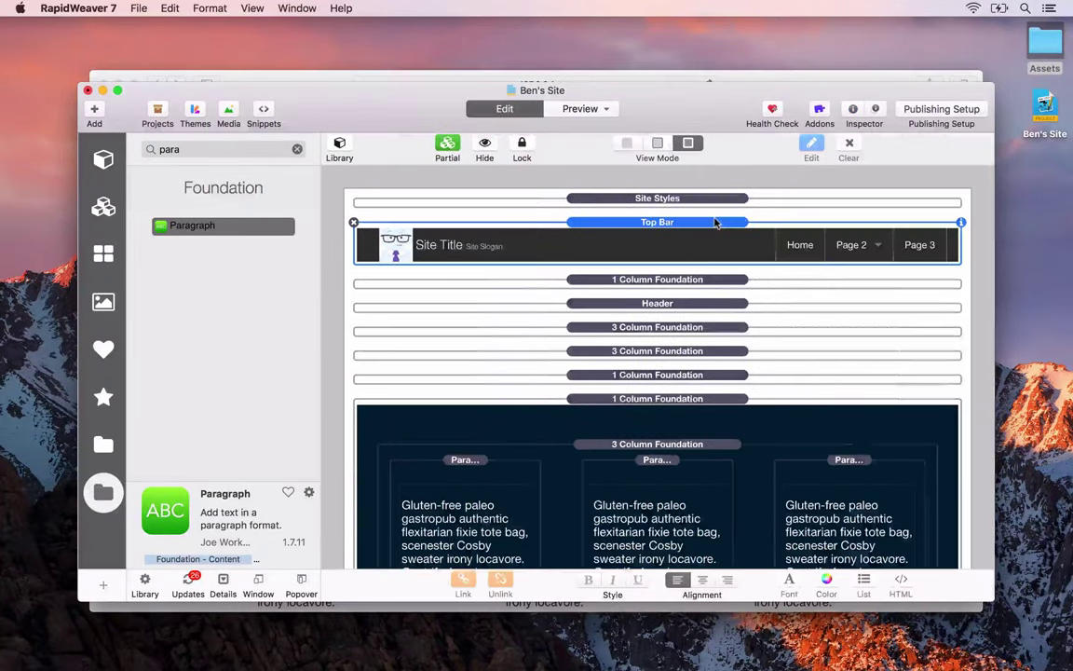
pyautogui.click(962, 223)
pyautogui.scroll(-10, 894, 288)
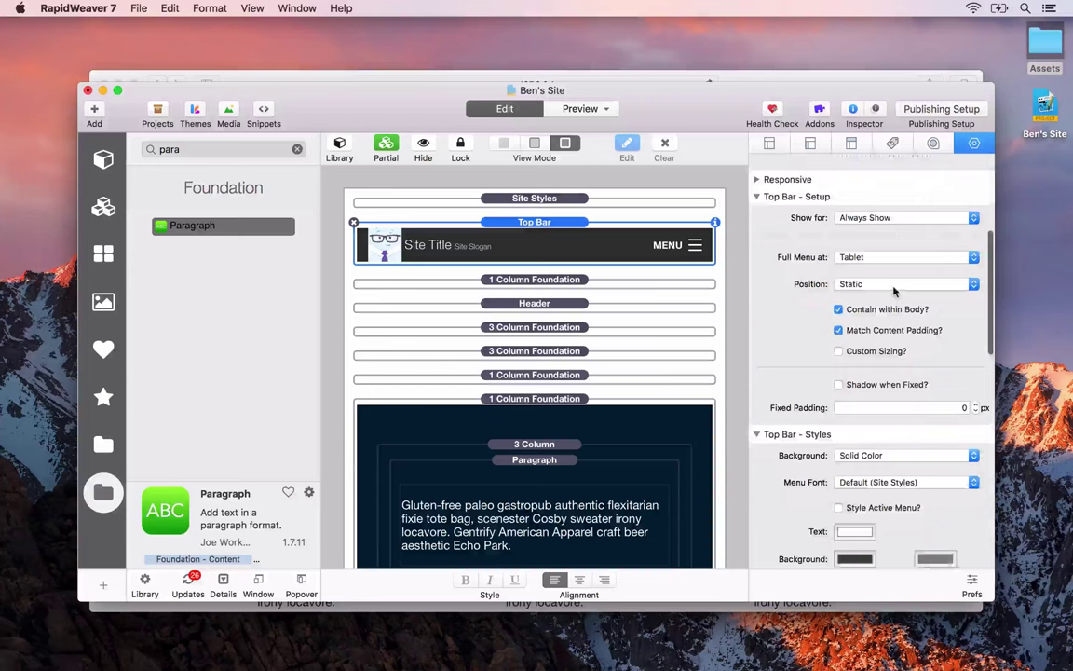
pyautogui.scroll(-3, 894, 292)
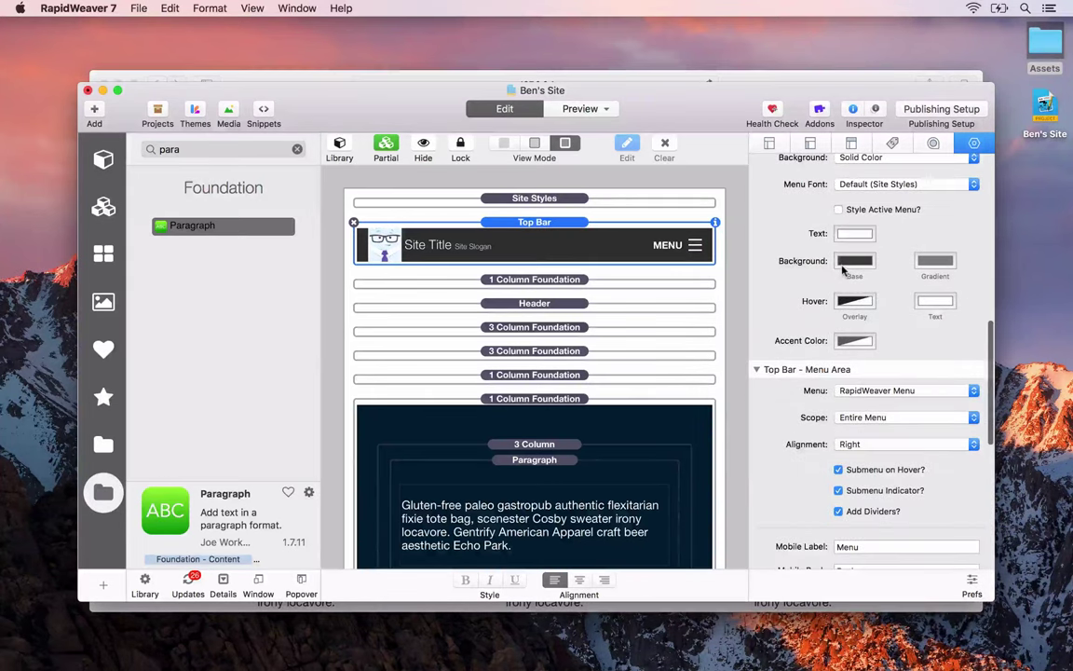
pyautogui.click(847, 264)
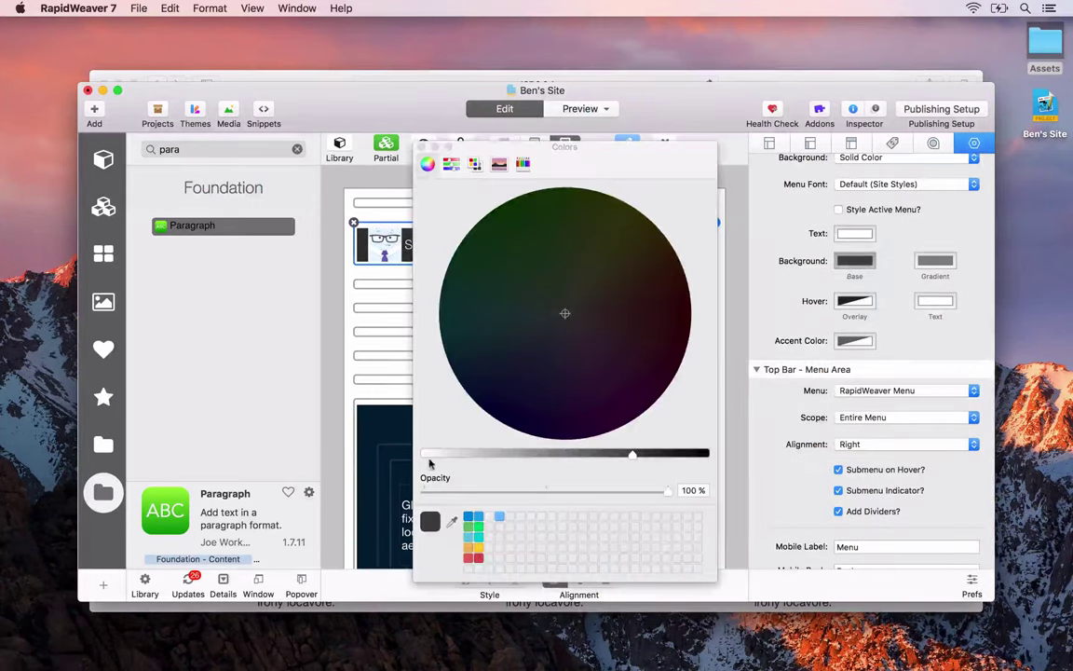
pyautogui.click(427, 458)
# Set the Top Bar background gradient colour to fully opaque white
pyautogui.click(931, 264)
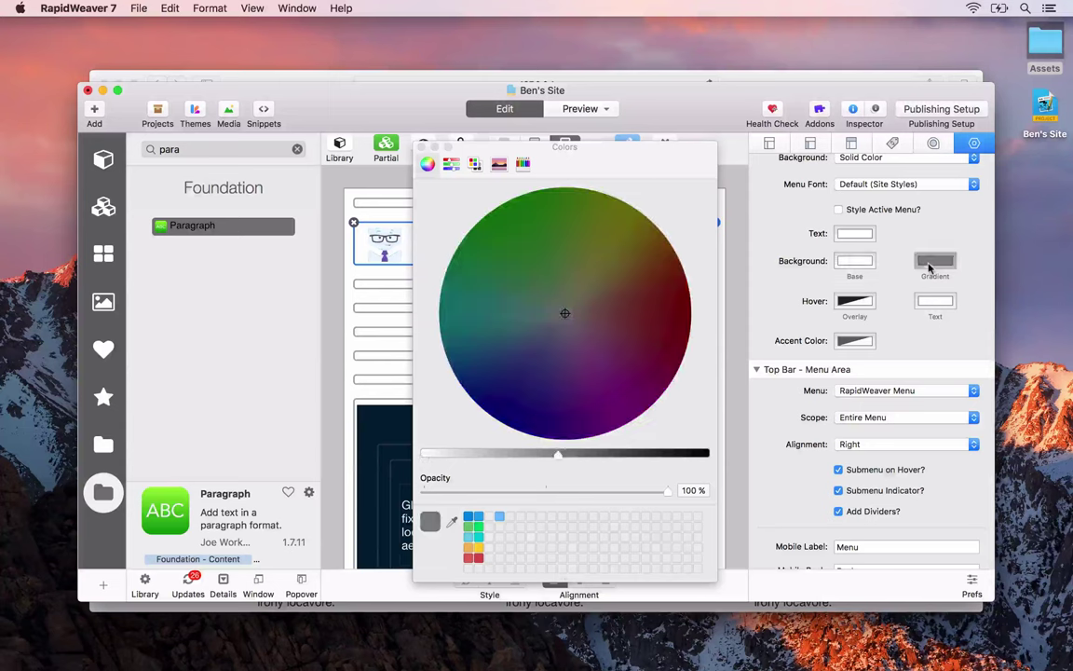
pyautogui.moveTo(578, 149); pyautogui.dragTo(555, 228)
pyautogui.click(422, 573)
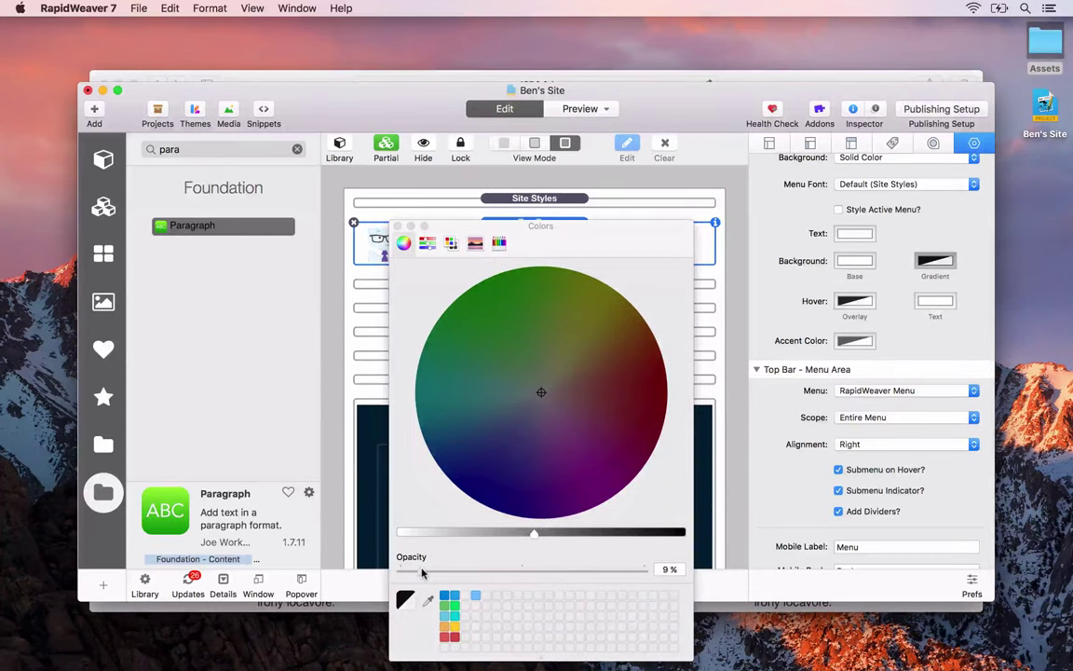
pyautogui.press('cmd+z')
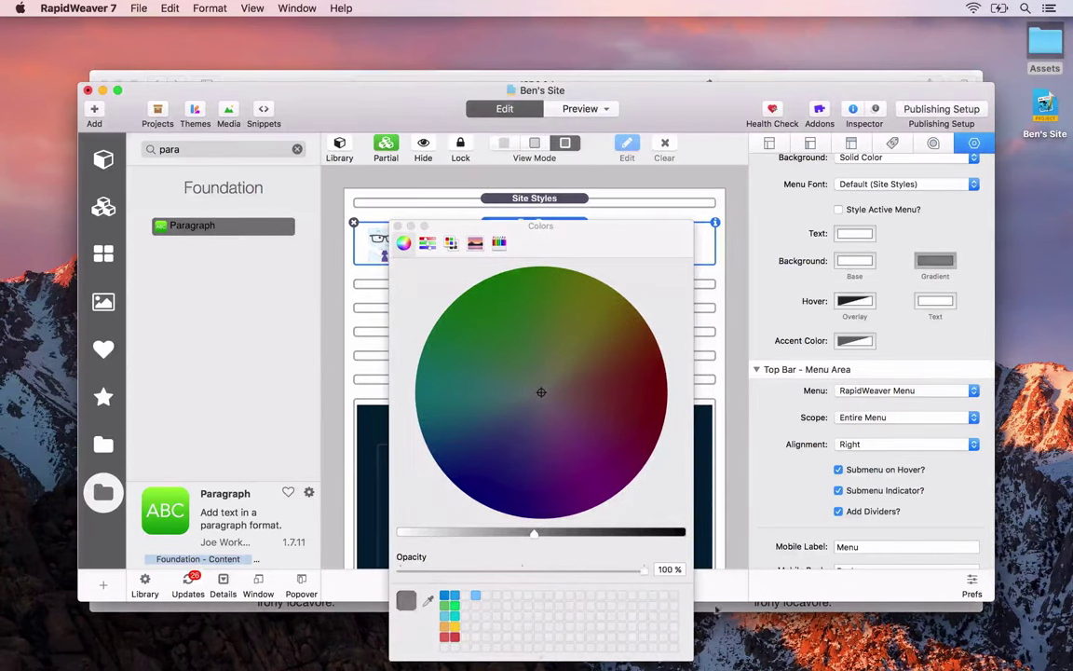
pyautogui.click(403, 533)
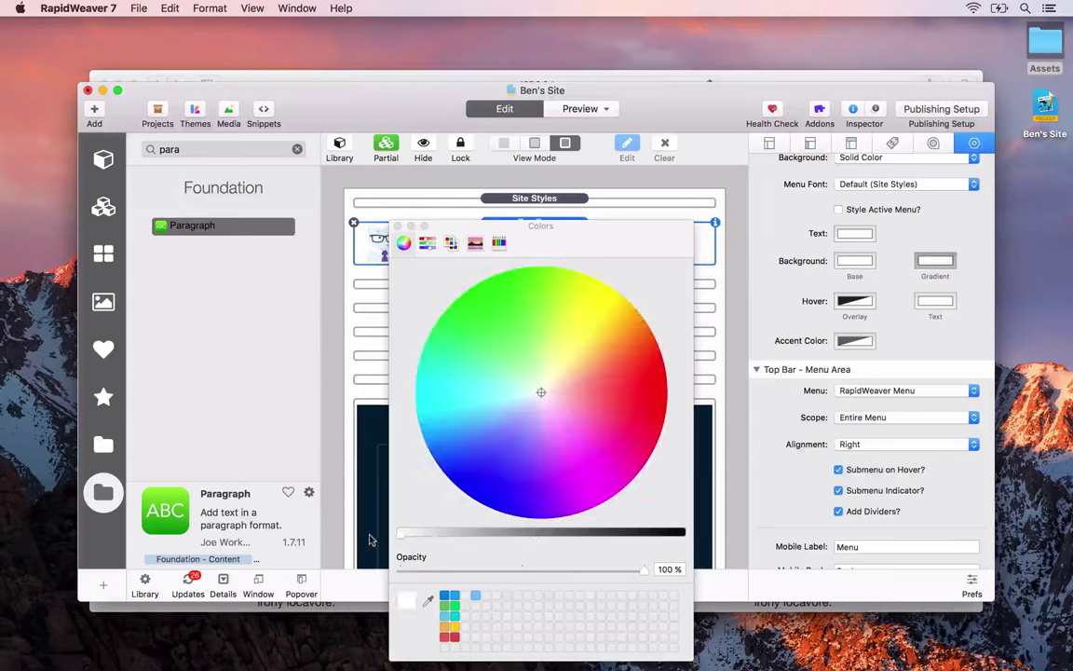
# Make the hover text colour grey and the hover overlay white and fully transparent
pyautogui.click(855, 303)
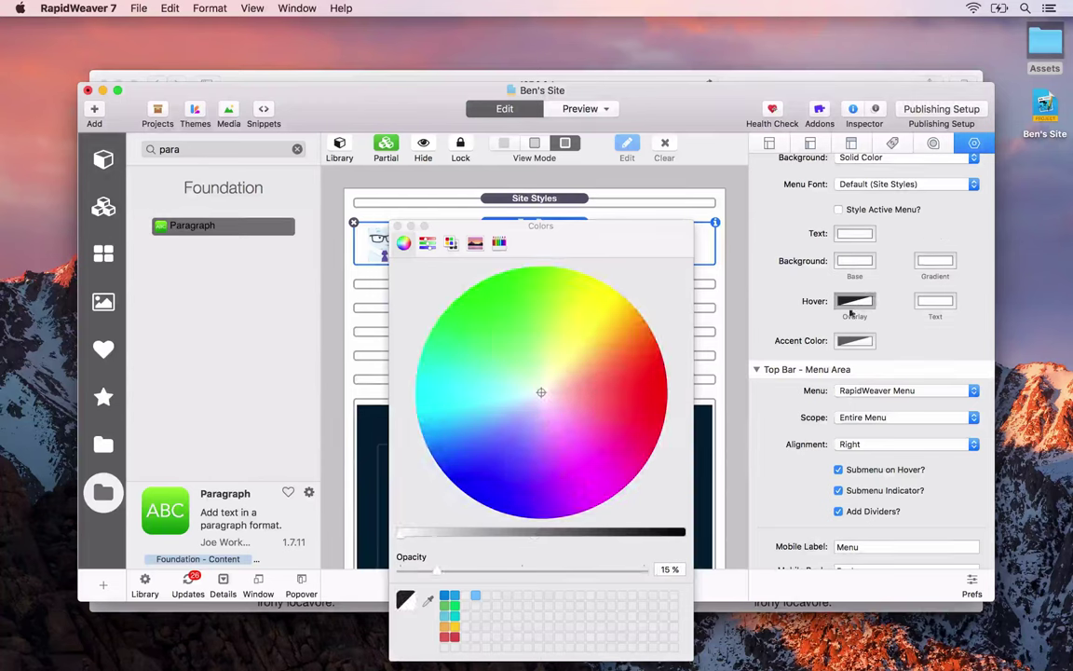
pyautogui.moveTo(403, 540); pyautogui.dragTo(444, 540)
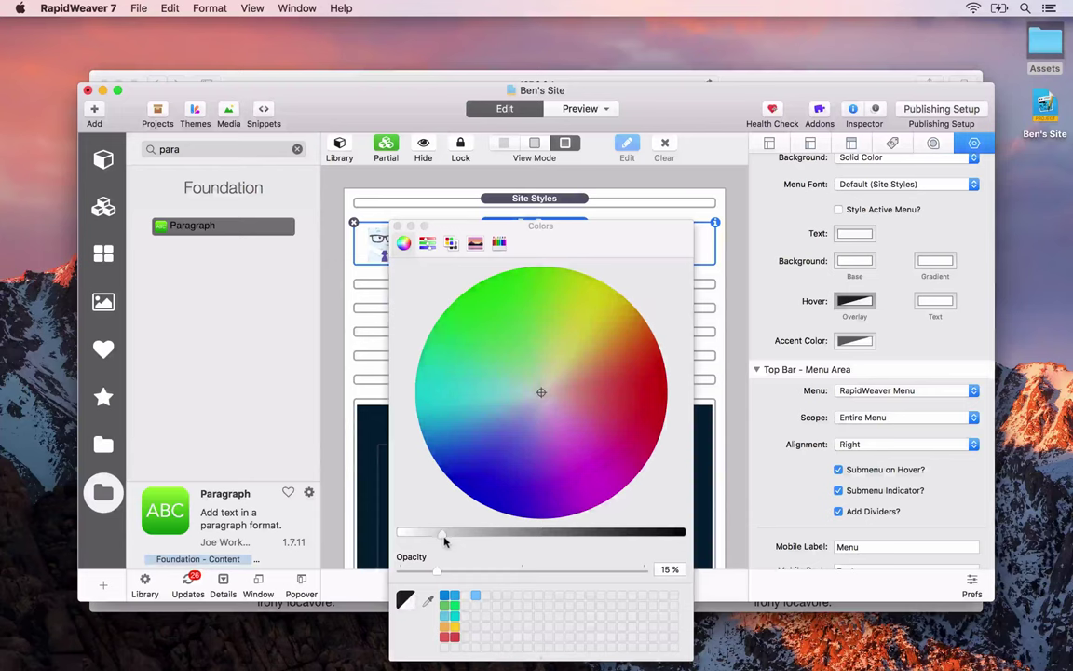
pyautogui.click(933, 303)
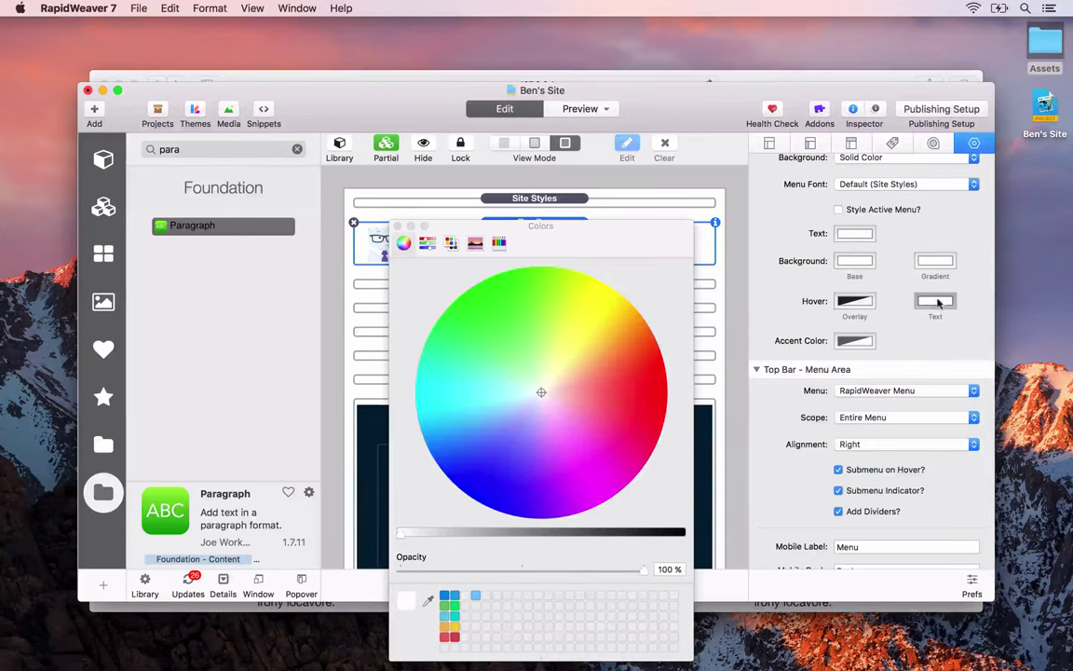
pyautogui.moveTo(401, 533); pyautogui.dragTo(501, 537)
pyautogui.click(862, 298)
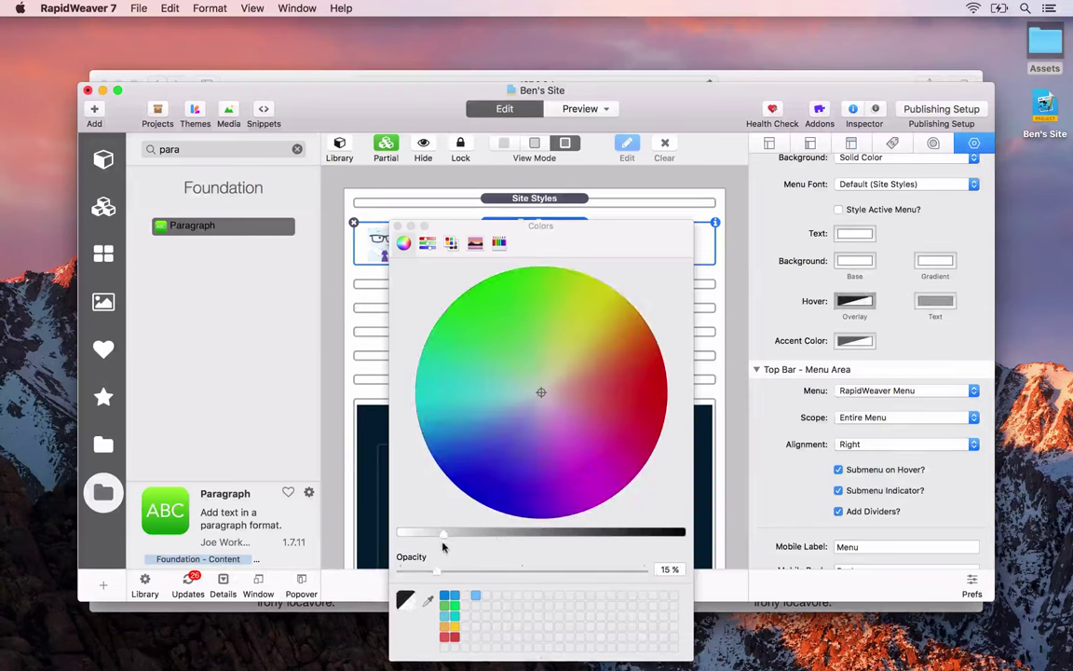
pyautogui.moveTo(443, 539); pyautogui.dragTo(400, 534)
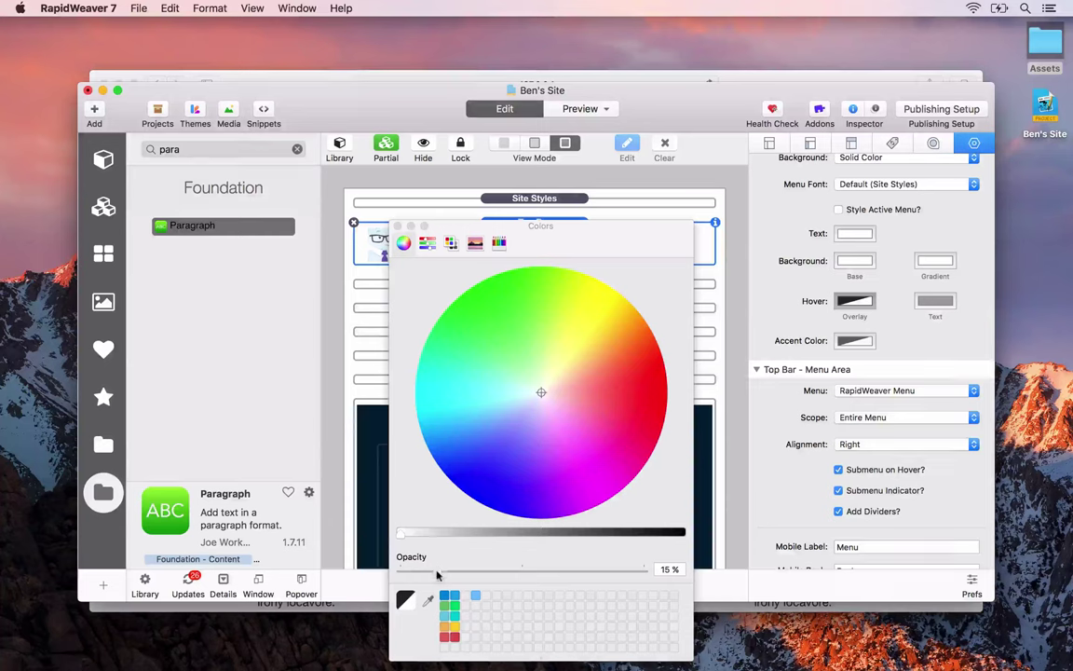
pyautogui.moveTo(437, 572); pyautogui.dragTo(401, 571)
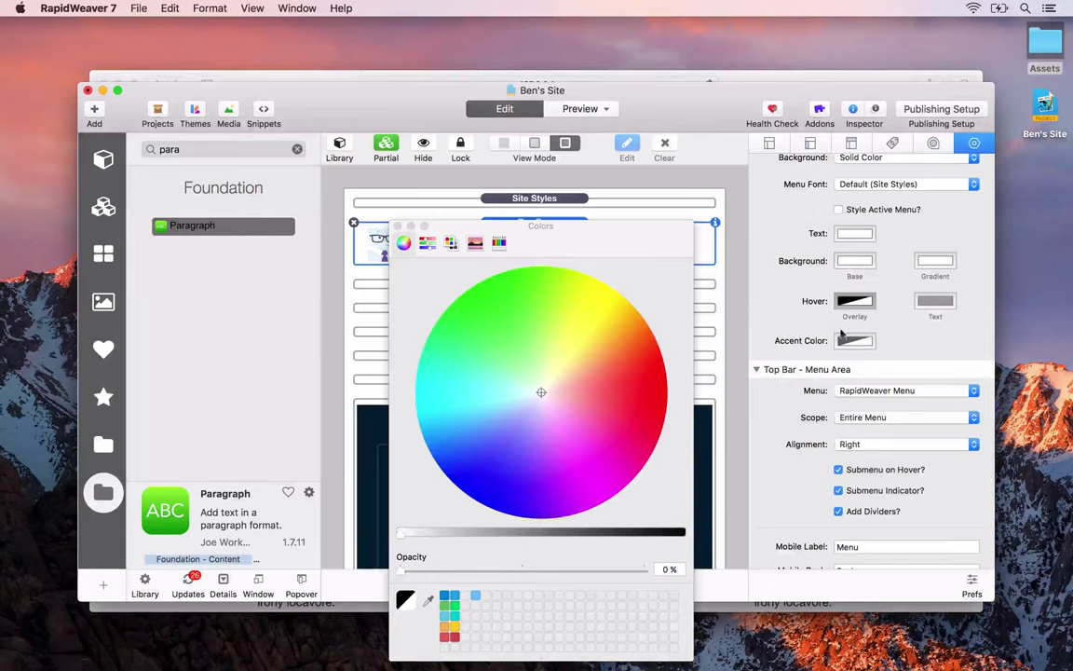
# Enable Style Active Menu and sample the grey hover text colour for the active text
pyautogui.click(851, 211)
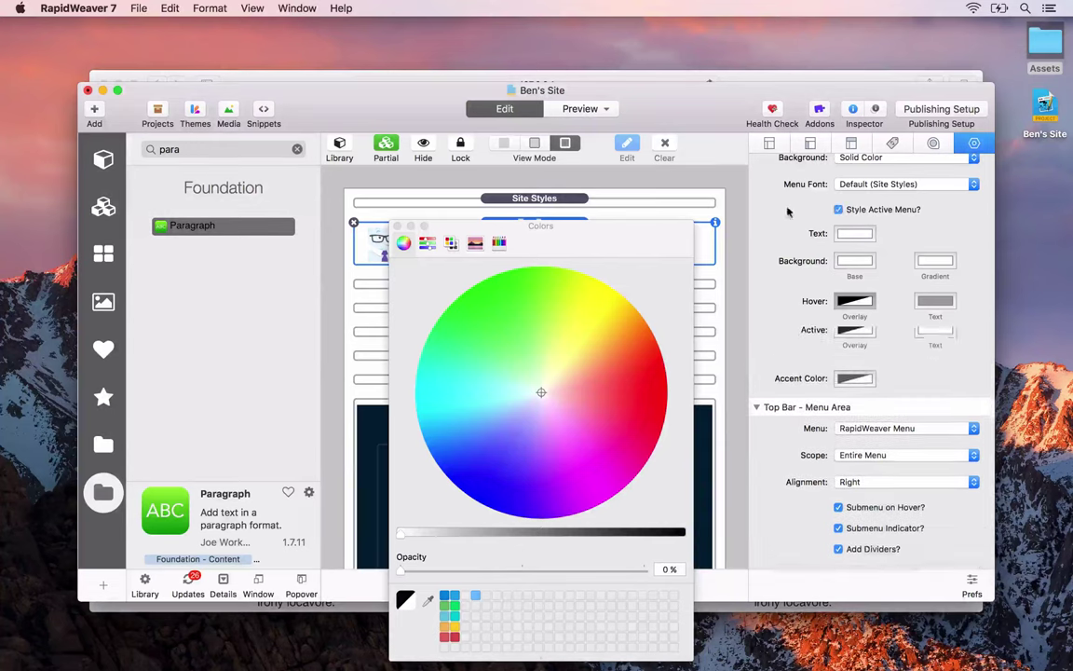
pyautogui.click(851, 344)
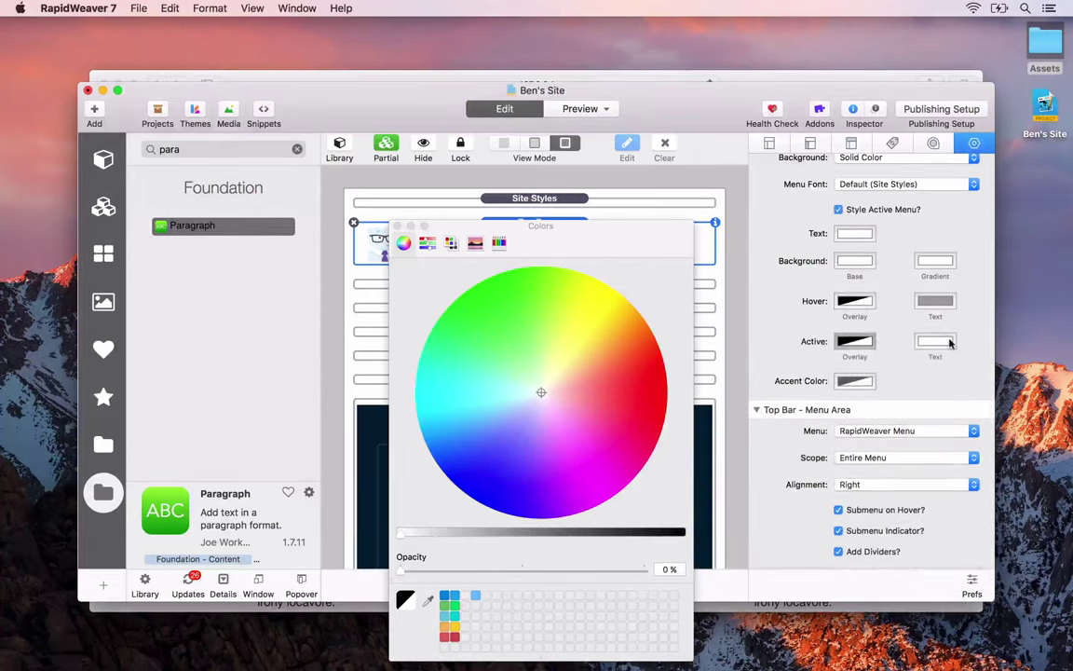
pyautogui.click(949, 344)
pyautogui.click(428, 601)
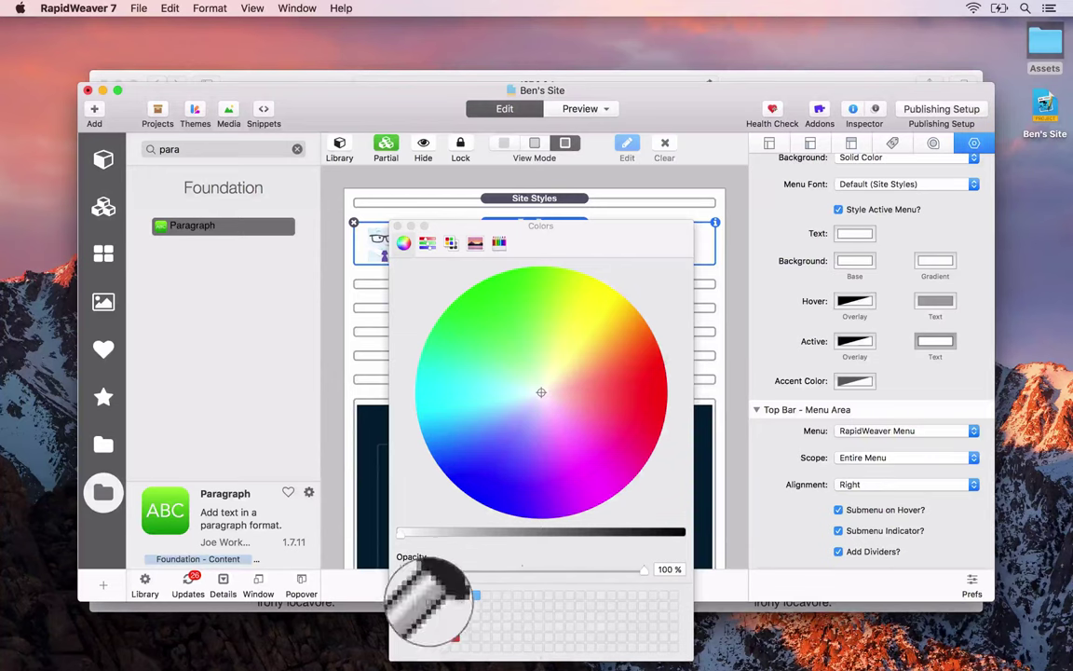
pyautogui.click(938, 303)
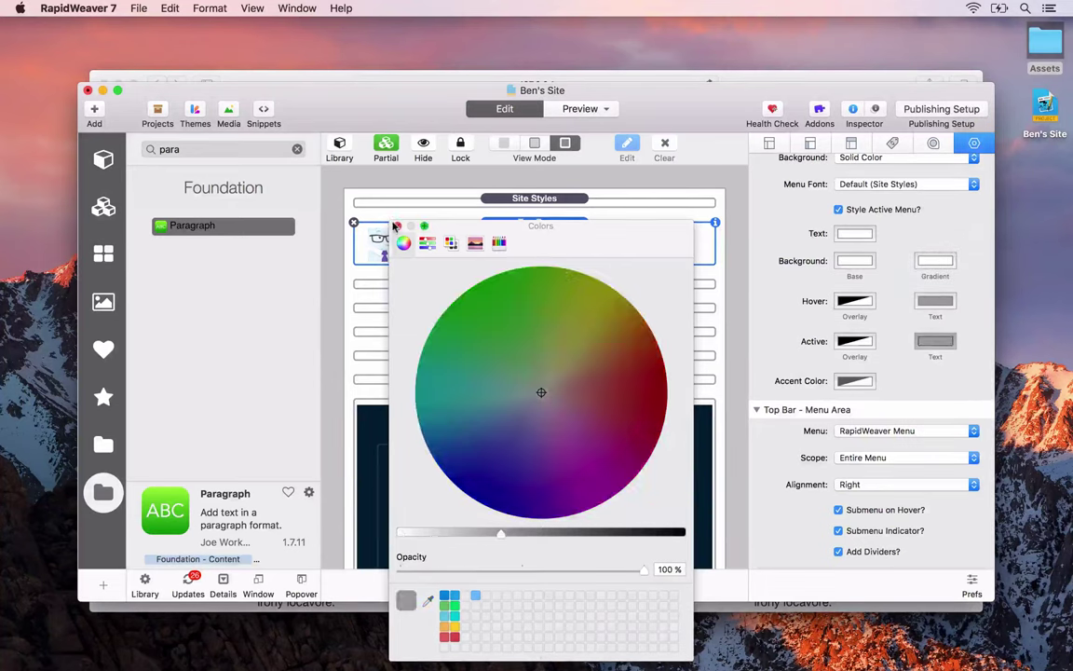
pyautogui.press('super+shift+c')
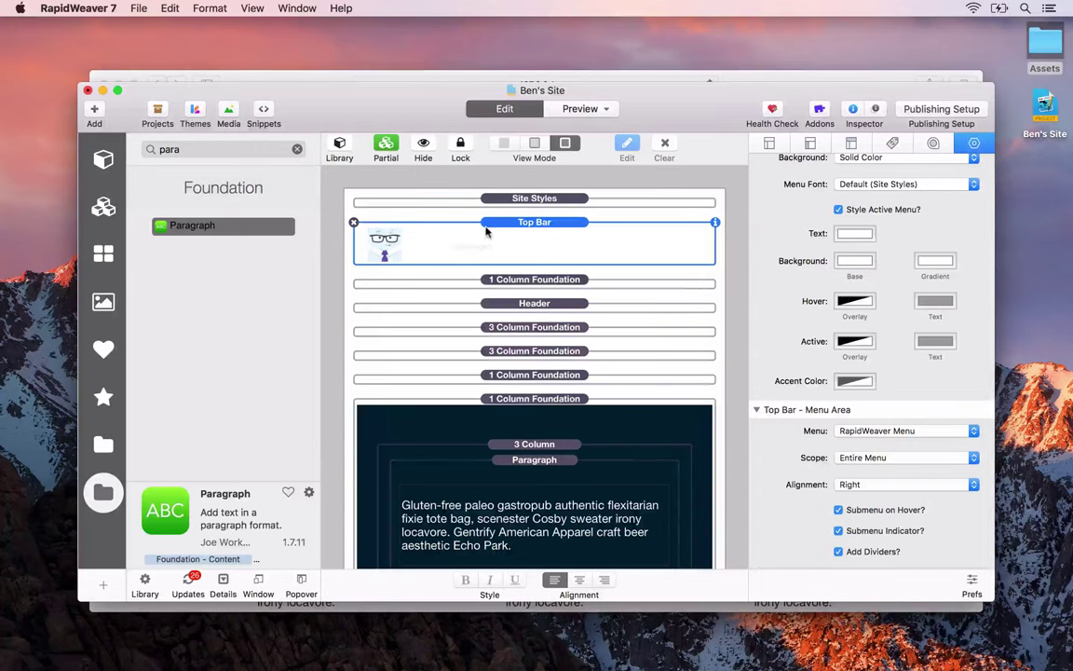
# Reload the 127.0.0.1 site preview in Safari to check the white top bar, then return to RapidWeaver
pyautogui.press('super+Tab')
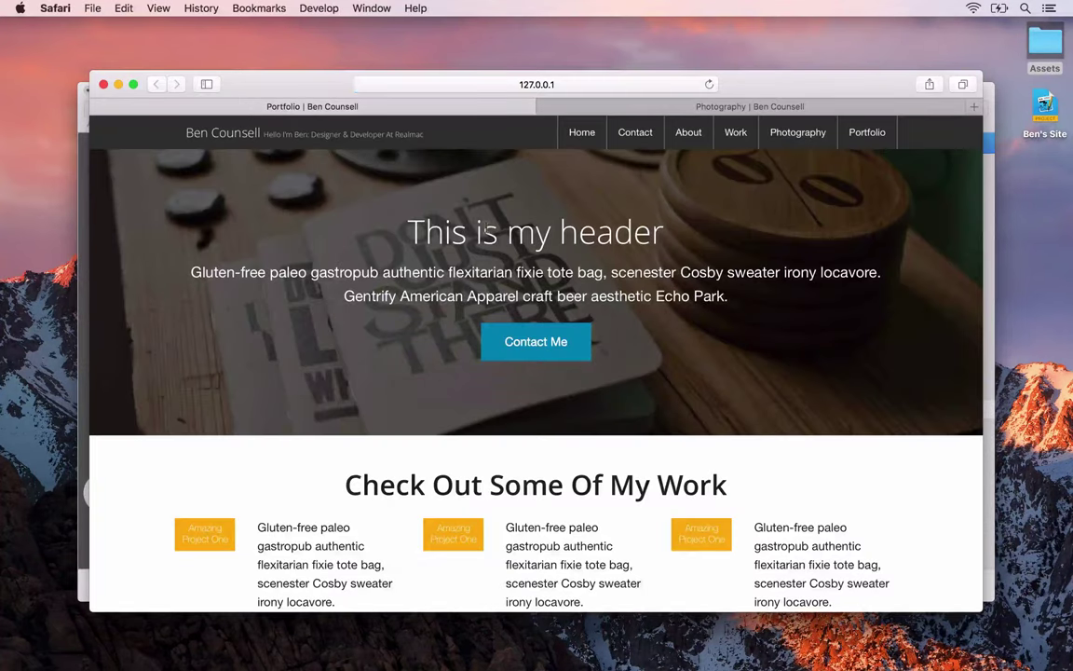
pyautogui.press('super+r')
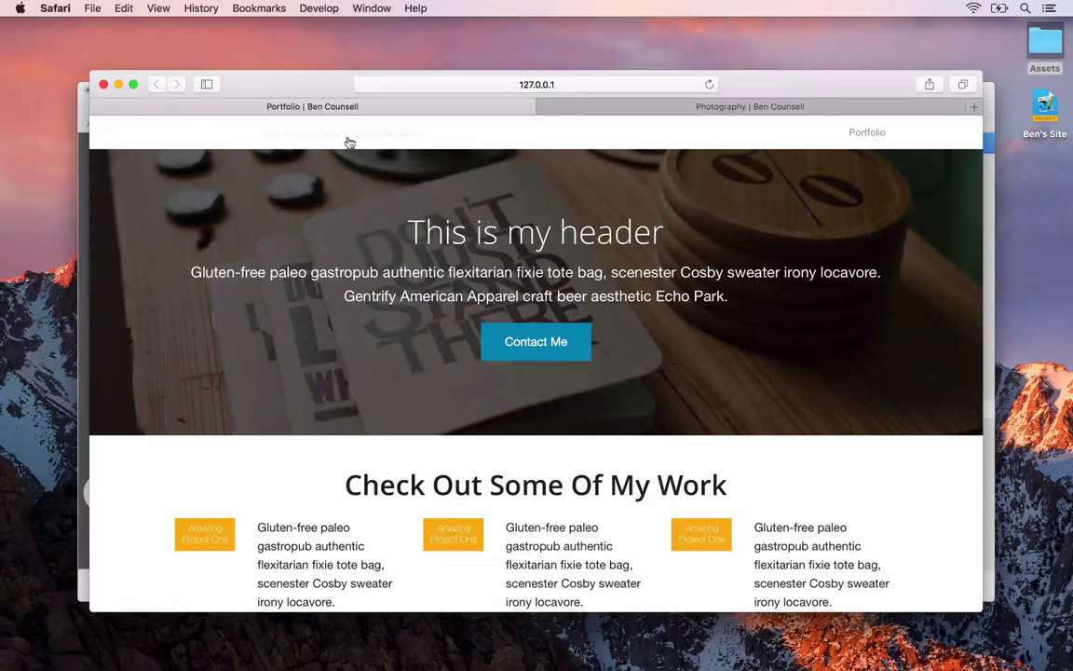
pyautogui.press('super+Tab')
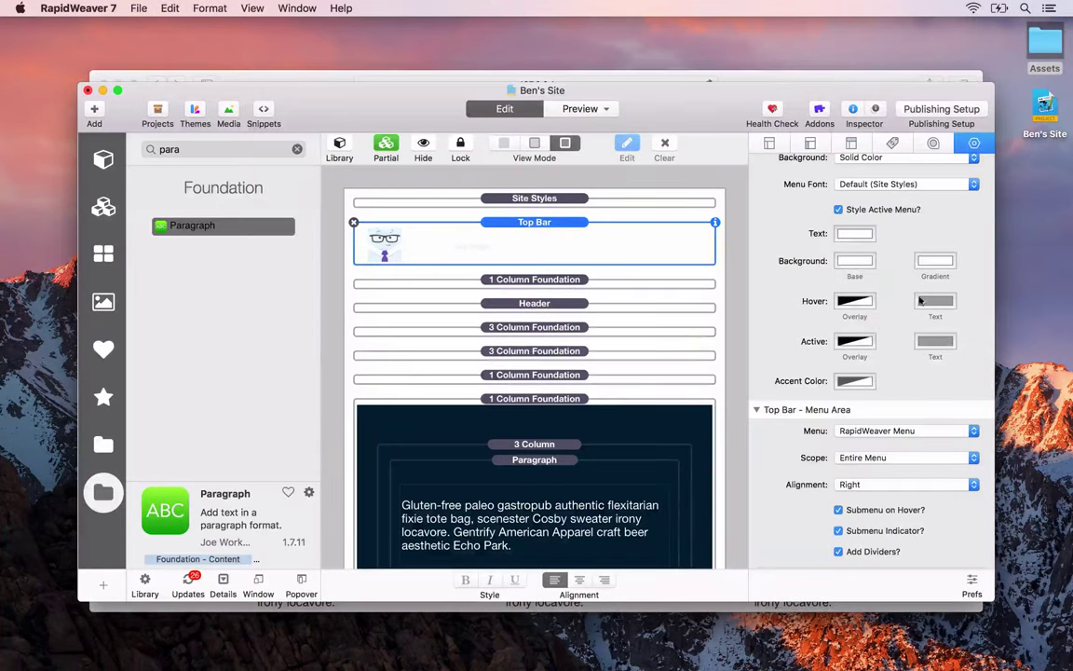
# Lighten the Top Bar menu text colour to a light grey and check it in the Safari preview
pyautogui.click(854, 235)
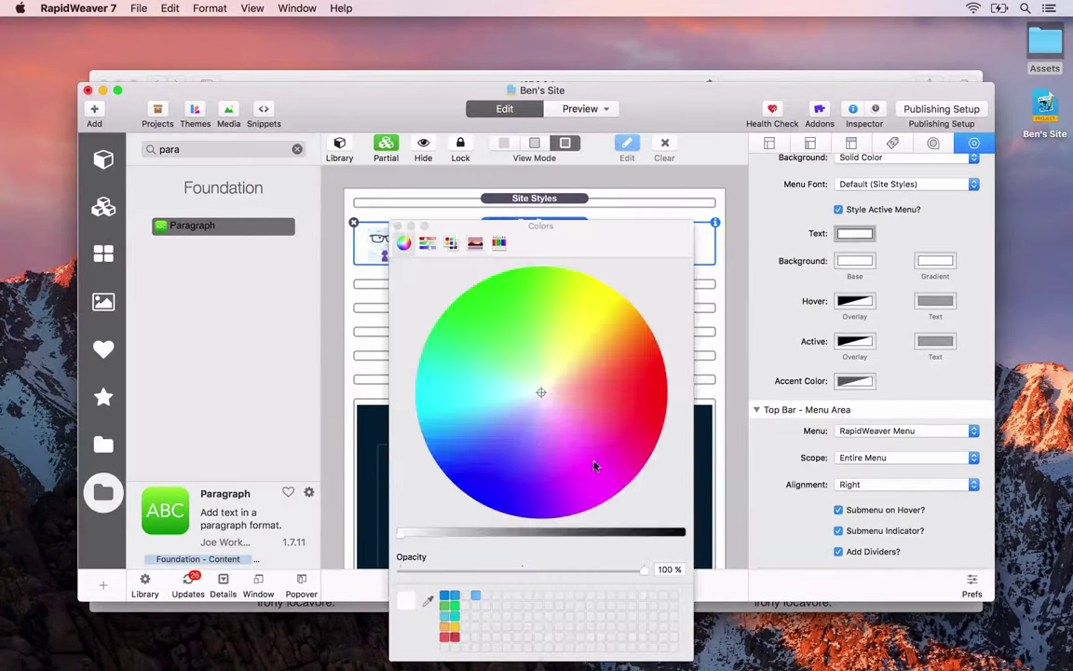
pyautogui.moveTo(421, 540); pyautogui.dragTo(444, 541)
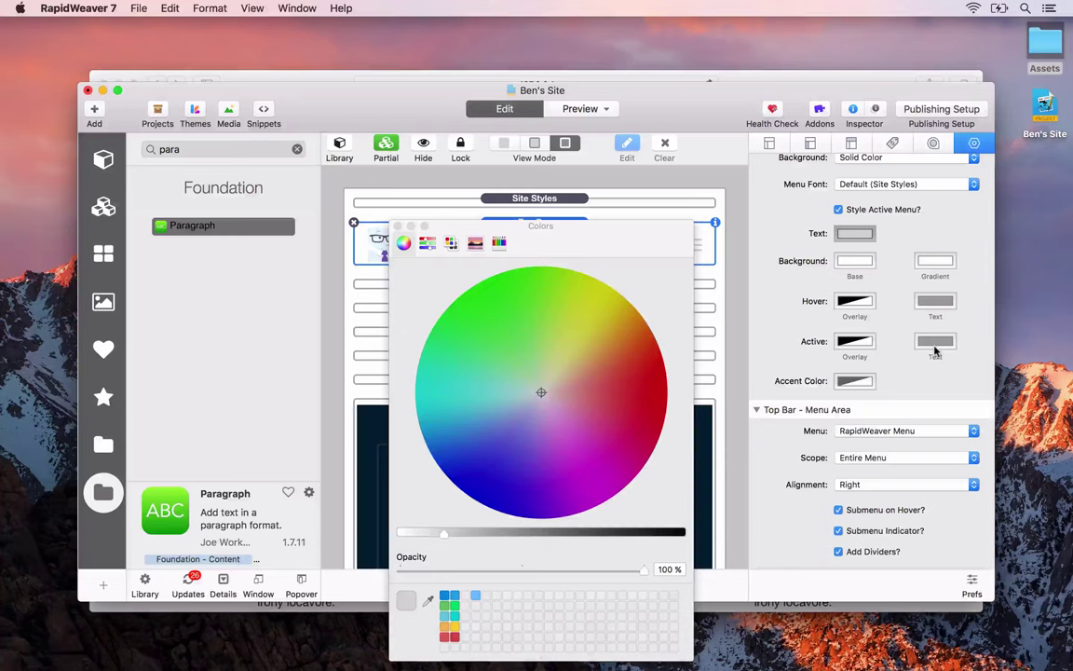
pyautogui.press('super+alt+p')
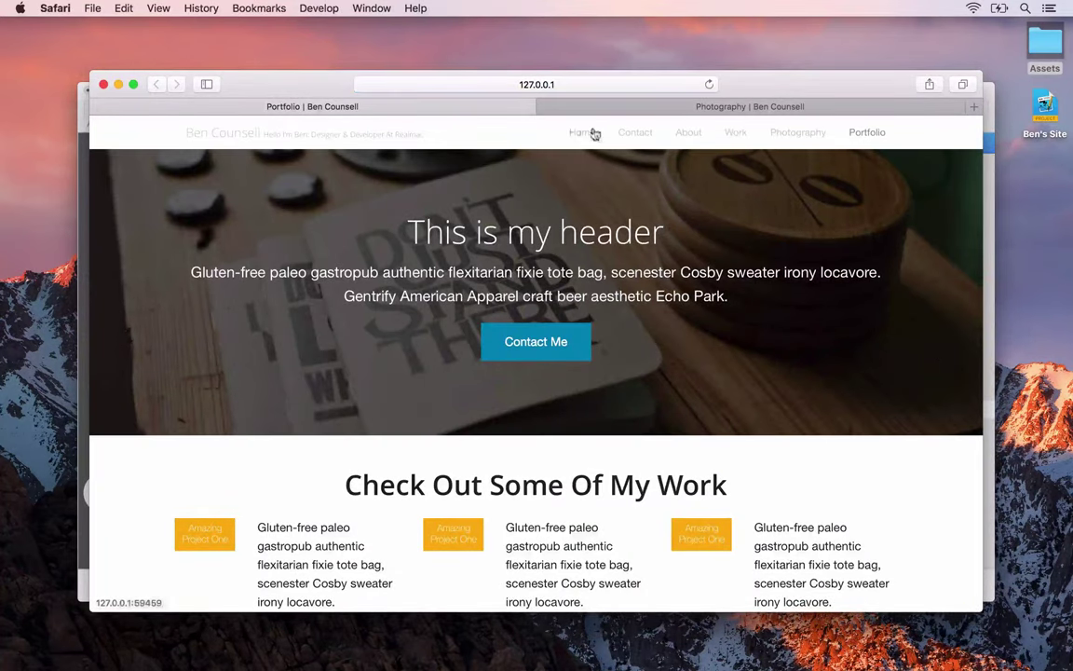
pyautogui.press('super+Tab')
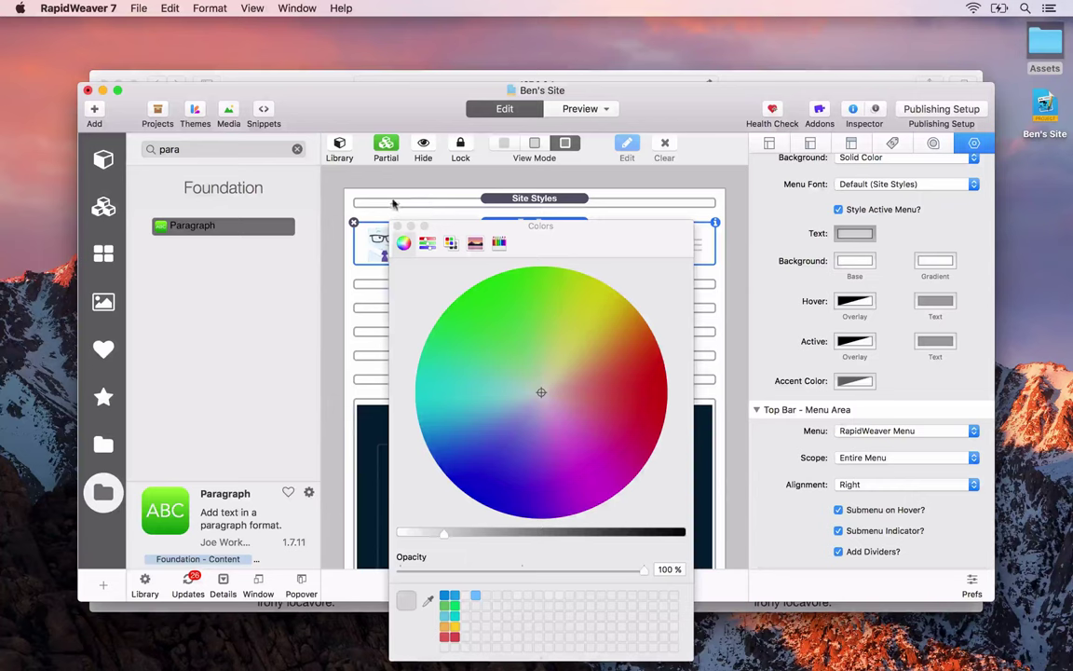
pyautogui.click(397, 227)
pyautogui.scroll(5, 842, 314)
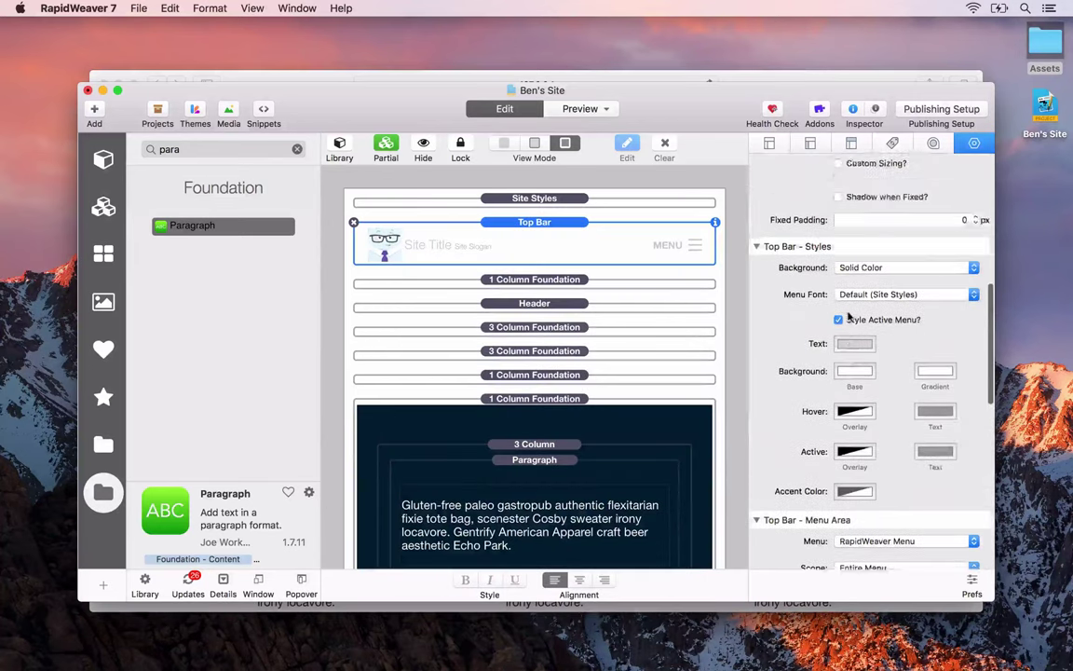
pyautogui.scroll(3, 842, 315)
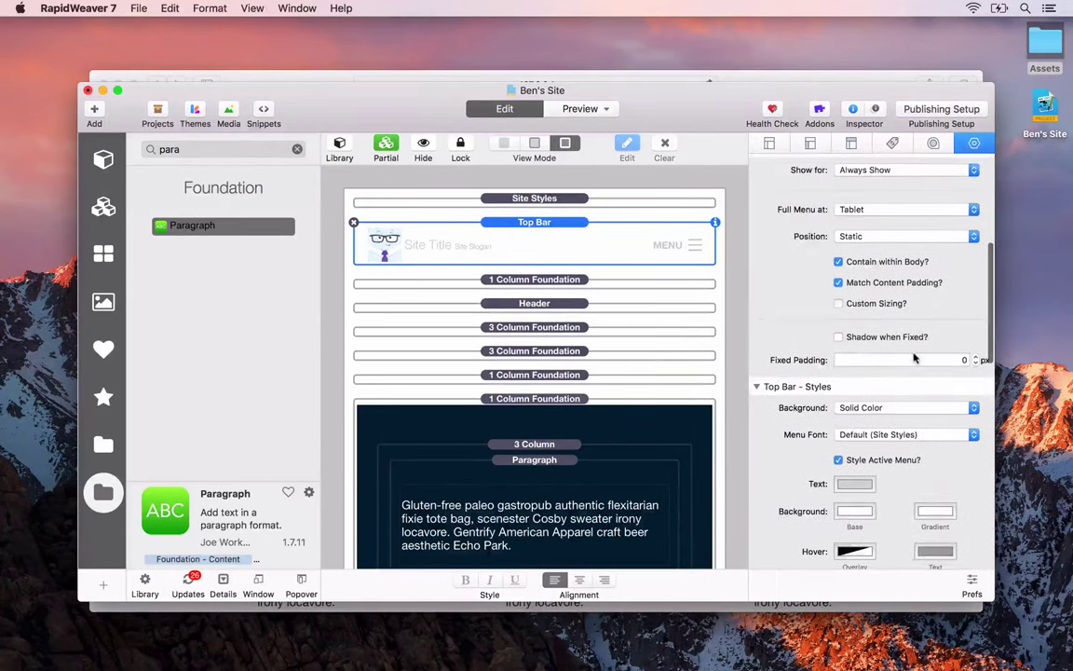
pyautogui.scroll(-1, 915, 357)
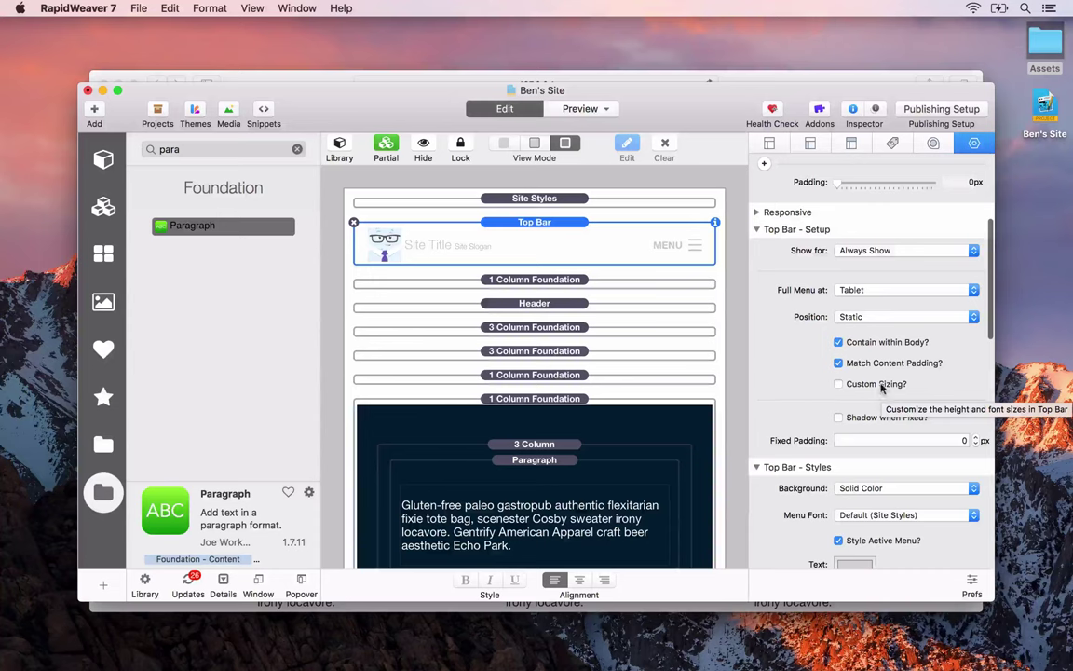
# Enable Custom Sizing with Nav height 55 and Nav padding 20, and preview it in Safari
pyautogui.click(880, 385)
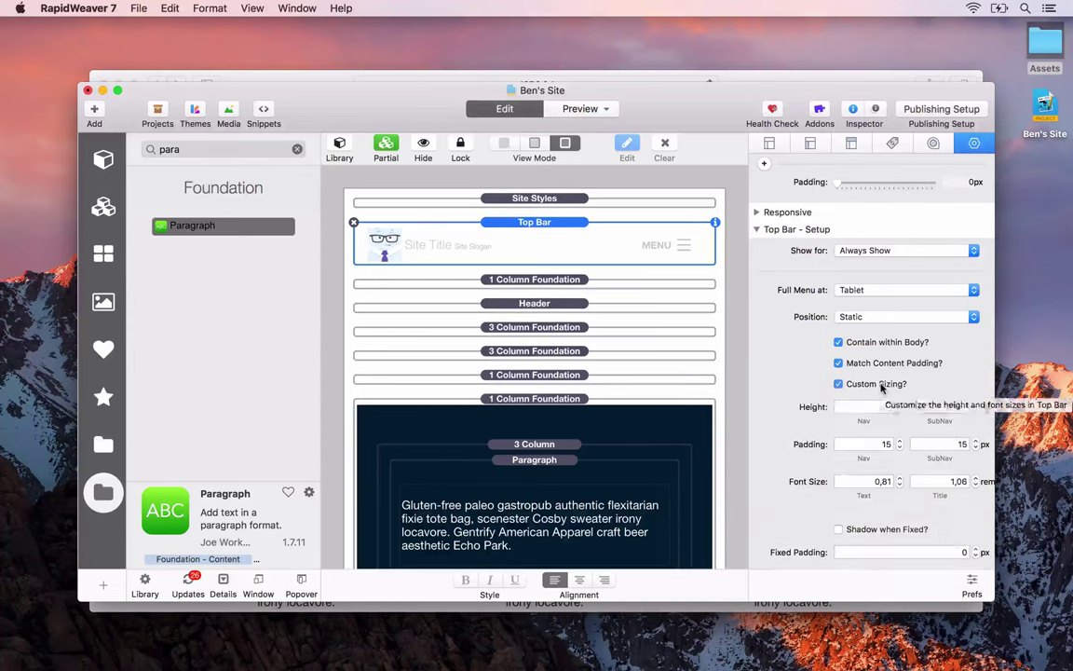
pyautogui.doubleClick(886, 407)
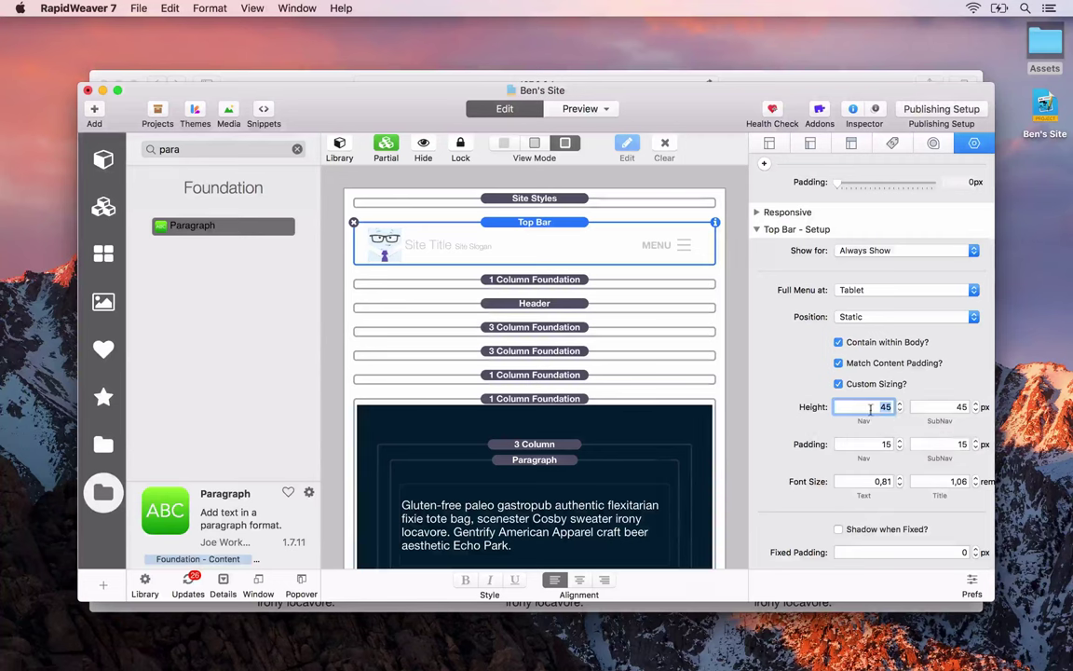
pyautogui.write('55')
pyautogui.press('Tab')
pyautogui.press('Tab')
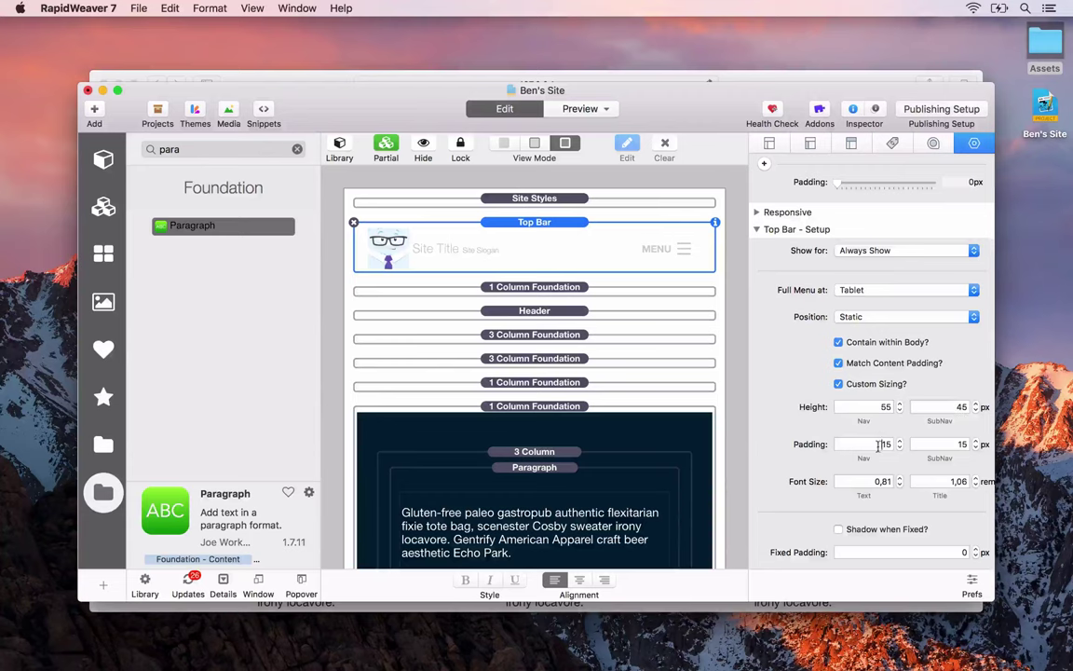
pyautogui.write('20')
pyautogui.press('Tab')
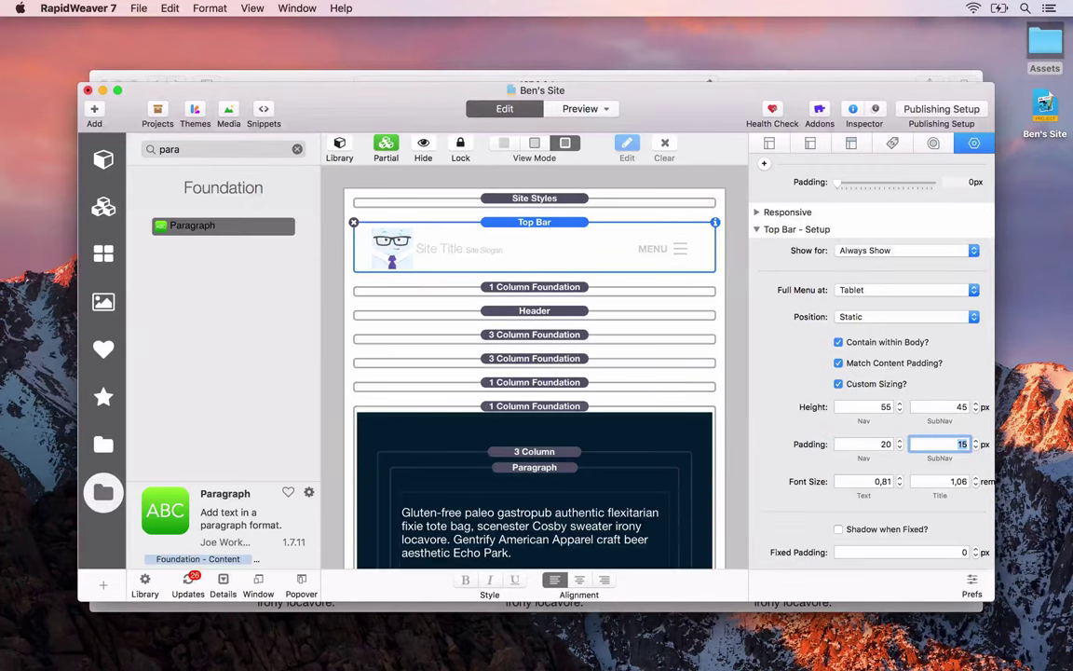
pyautogui.press('super+alt+p')
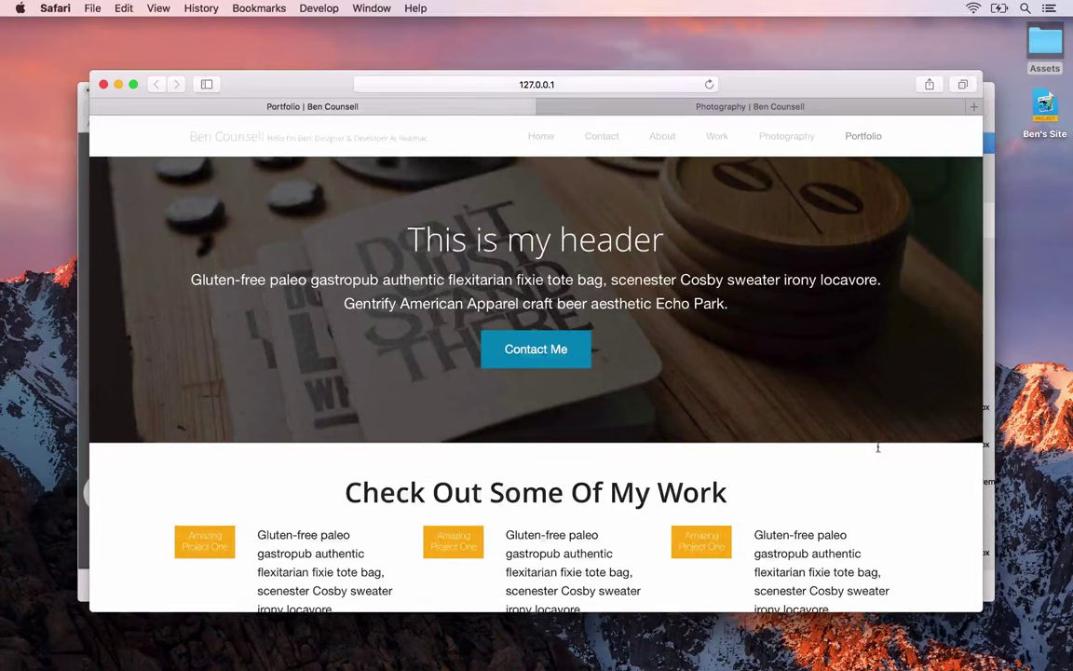
pyautogui.press('super+Tab')
# Change Nav padding to 15 and Nav height to 65, then preview the taller bar
pyautogui.hotkey('shift', 'Tab')
pyautogui.write('15')
pyautogui.hotkey('shift', 'Tab')
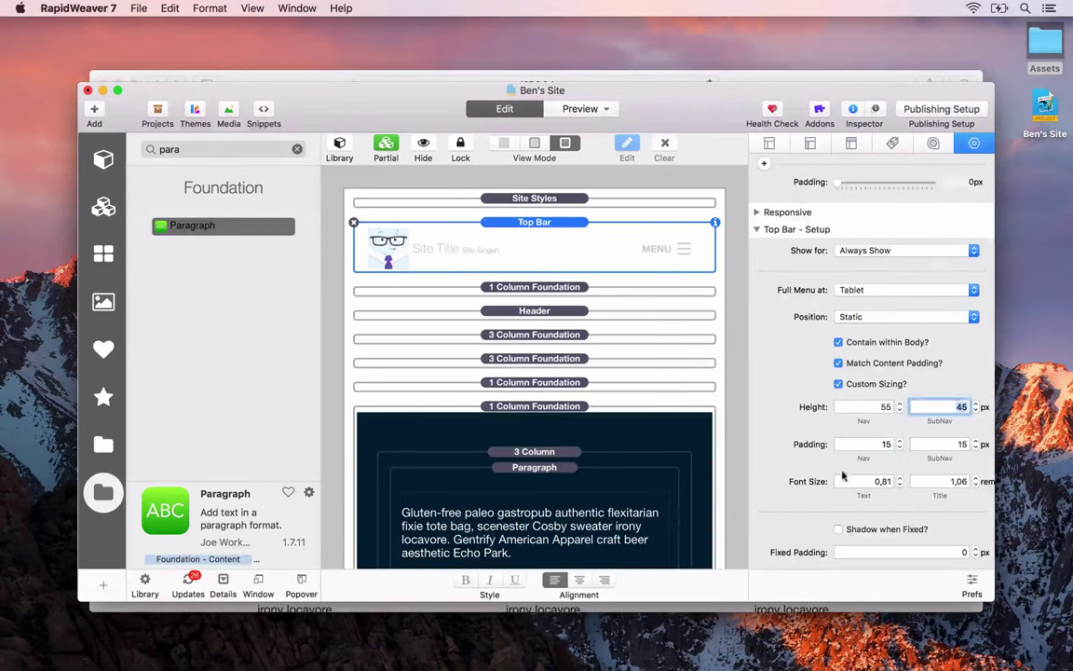
pyautogui.hotkey('shift', 'Tab')
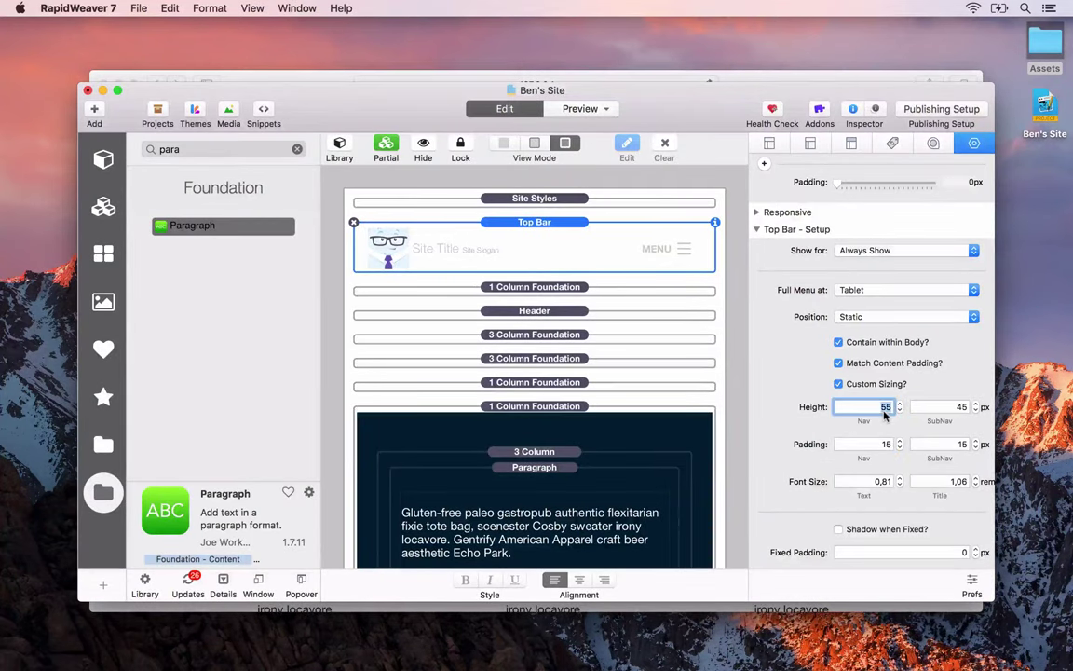
pyautogui.write('65')
pyautogui.press('Tab')
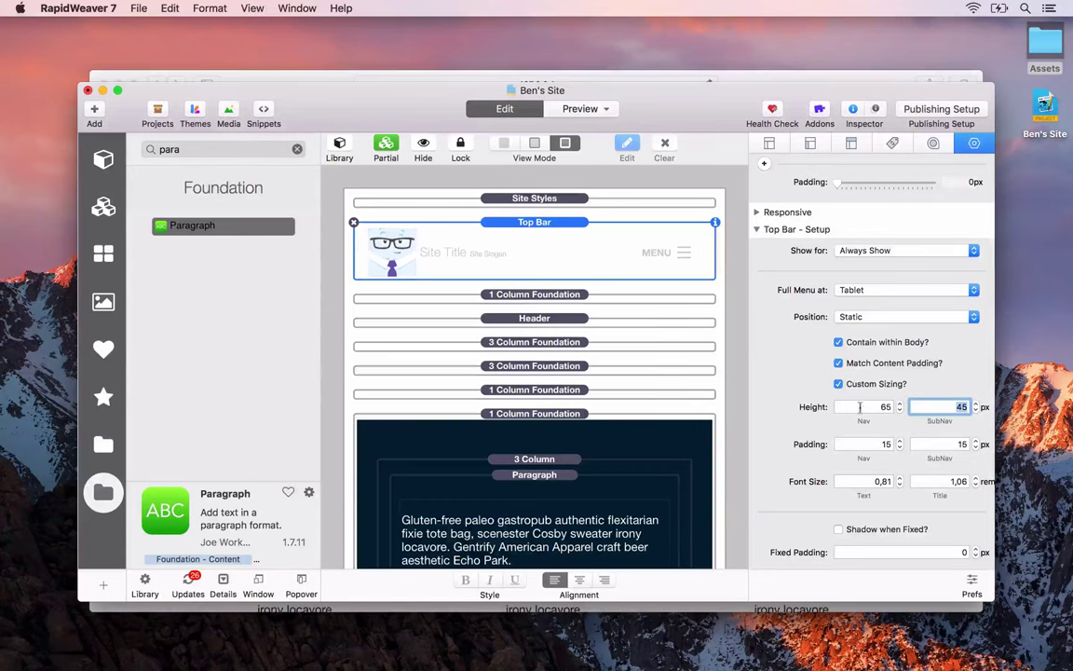
pyautogui.press('super+shift+p')
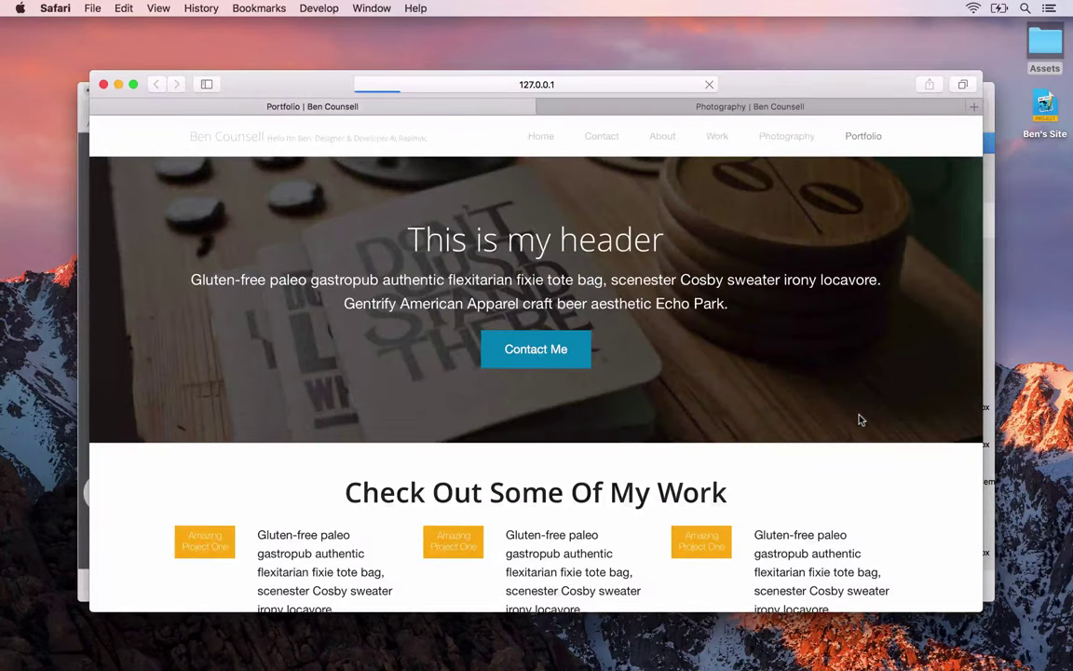